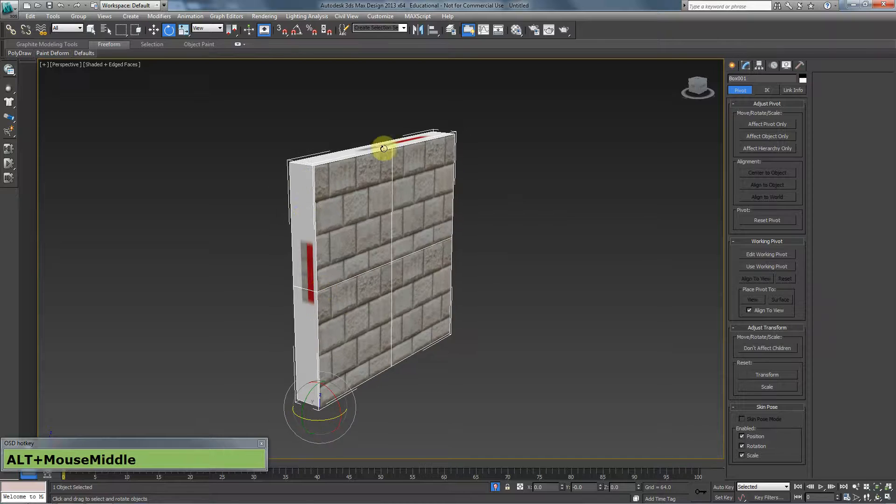
Add an Unwrap UVW modifier to the wall box and open its UV editor
{"action": "left_click", "coordinate": [745, 65]}
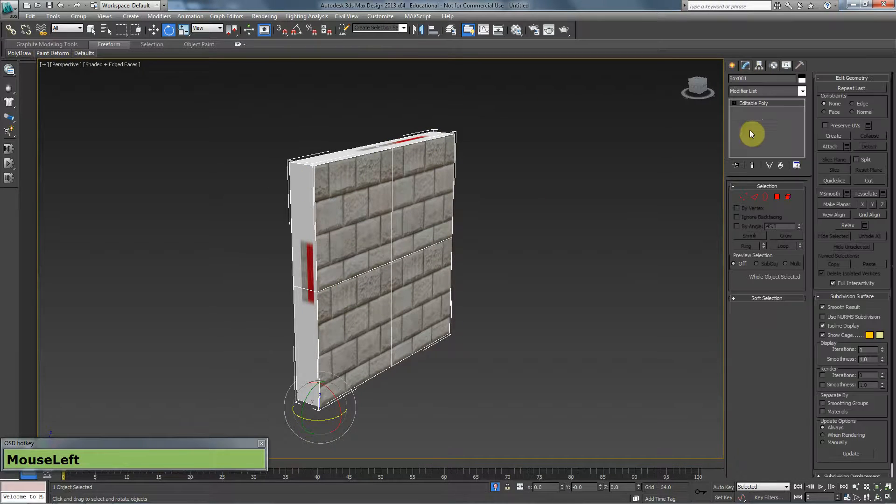
{"action": "left_click", "coordinate": [760, 93]}
{"action": "type", "text": "unw"}
{"action": "key", "text": "Return"}
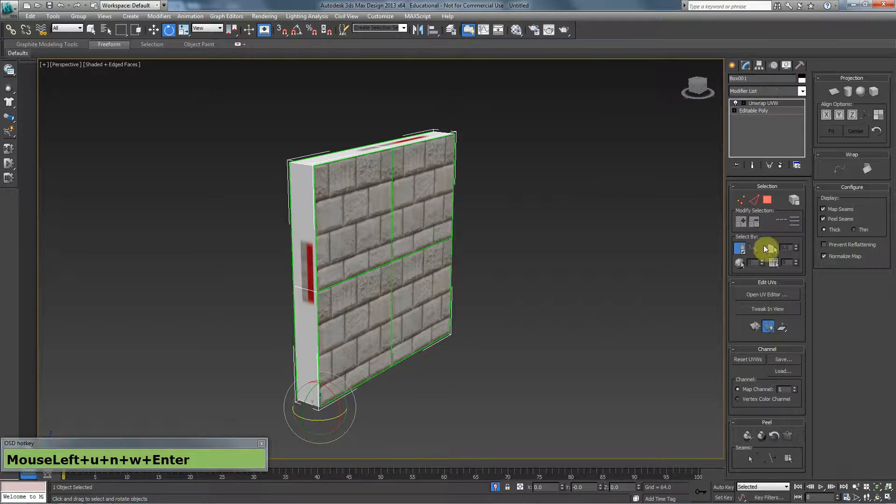
{"action": "left_click", "coordinate": [760, 297]}
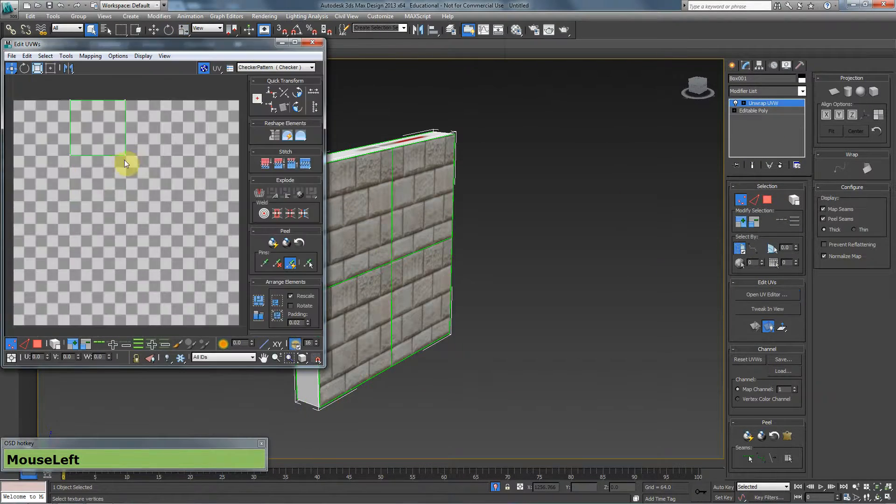
Display the BuildingTexturer01.tga map as the background of the UV editor
{"action": "scroll", "coordinate": [108, 166], "scroll_direction": "down", "scroll_amount": 2}
{"action": "scroll", "coordinate": [127, 163], "scroll_direction": "down", "scroll_amount": 1}
{"action": "left_click", "coordinate": [254, 68]}
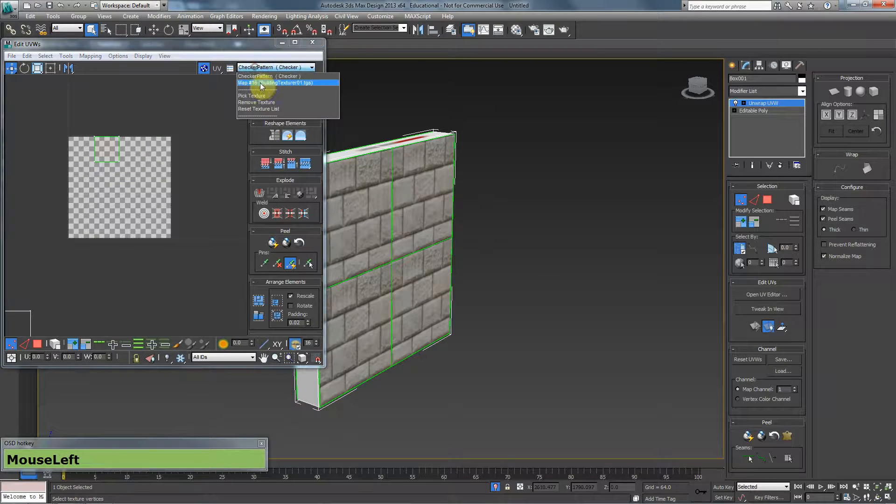
{"action": "left_click", "coordinate": [260, 82]}
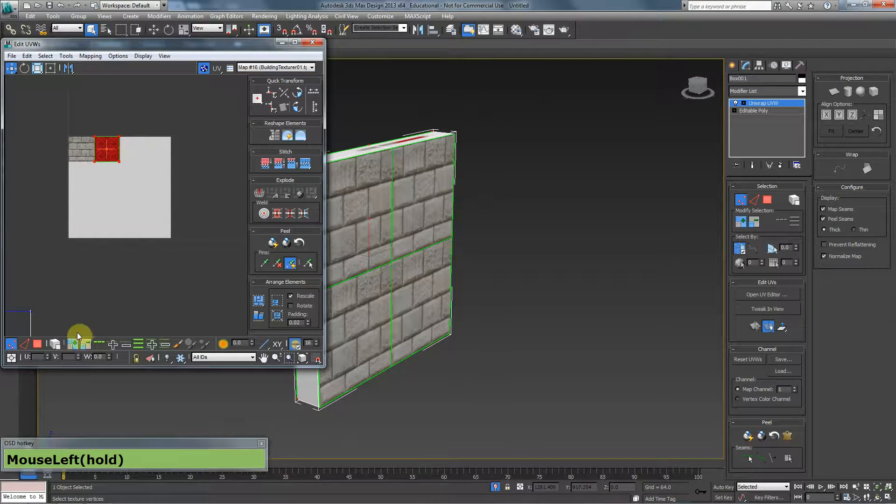
Switch to polygon selection and shift the UV faces on the red tile by a relative U offset of 2
{"action": "left_click", "coordinate": [37, 345]}
{"action": "middle_click_drag", "start_coordinate": [411, 241], "coordinate": [254, 280], "text": "alt"}
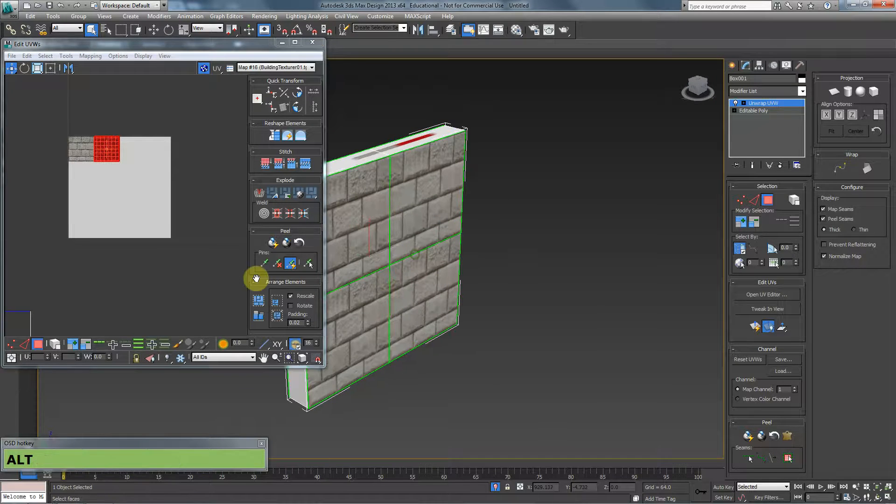
{"action": "left_click", "coordinate": [11, 357]}
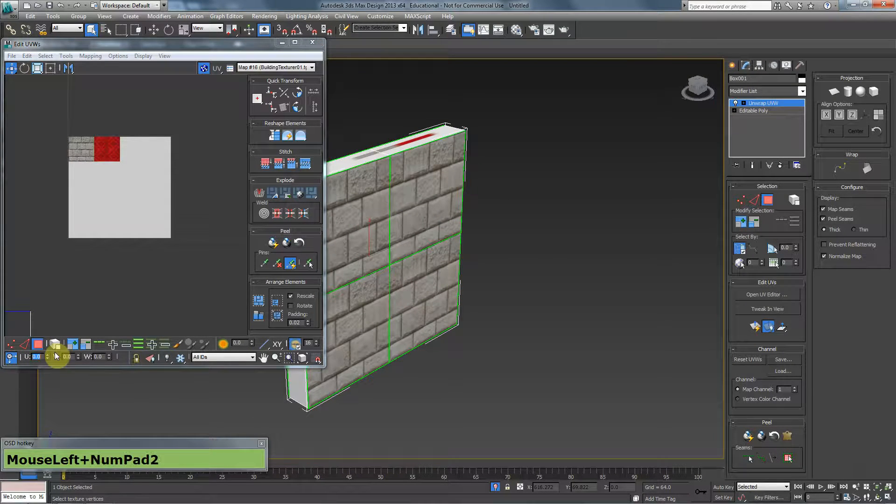
Examine where the shifted UV faces and the remaining UV grid lie relative to the texture
{"action": "scroll", "coordinate": [134, 277], "scroll_direction": "down", "scroll_amount": 3}
{"action": "middle_click_drag", "start_coordinate": [198, 245], "coordinate": [139, 259]}
{"action": "scroll", "coordinate": [203, 249], "scroll_direction": "up", "scroll_amount": 6}
{"action": "left_click", "coordinate": [150, 193]}
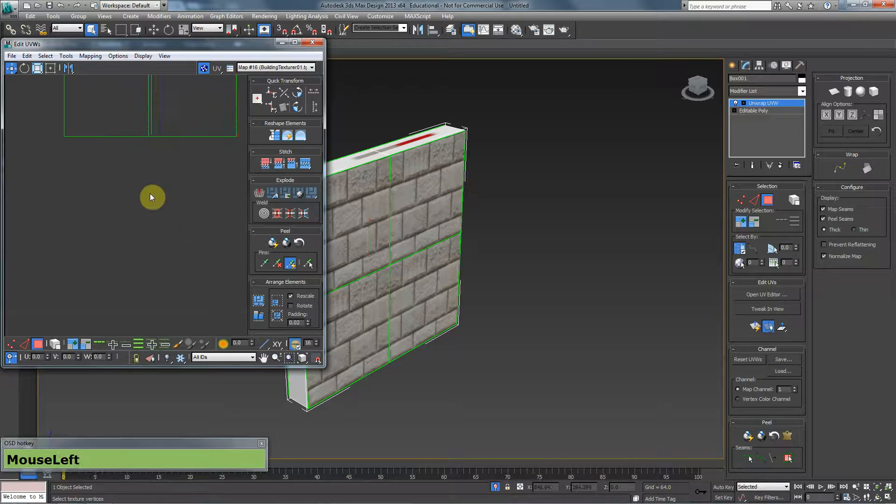
{"action": "middle_click_drag", "start_coordinate": [150, 194], "coordinate": [163, 171]}
{"action": "scroll", "coordinate": [75, 219], "scroll_direction": "down", "scroll_amount": 5}
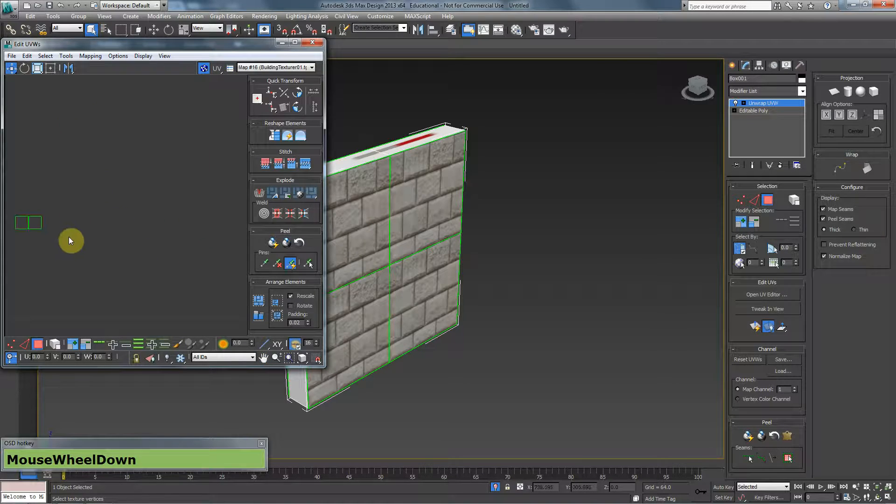
{"action": "key", "text": "z"}
{"action": "middle_click_drag", "start_coordinate": [75, 240], "coordinate": [116, 216]}
{"action": "scroll", "coordinate": [115, 216], "scroll_direction": "up", "scroll_amount": 3}
{"action": "middle_click_drag", "start_coordinate": [144, 168], "coordinate": [214, 218]}
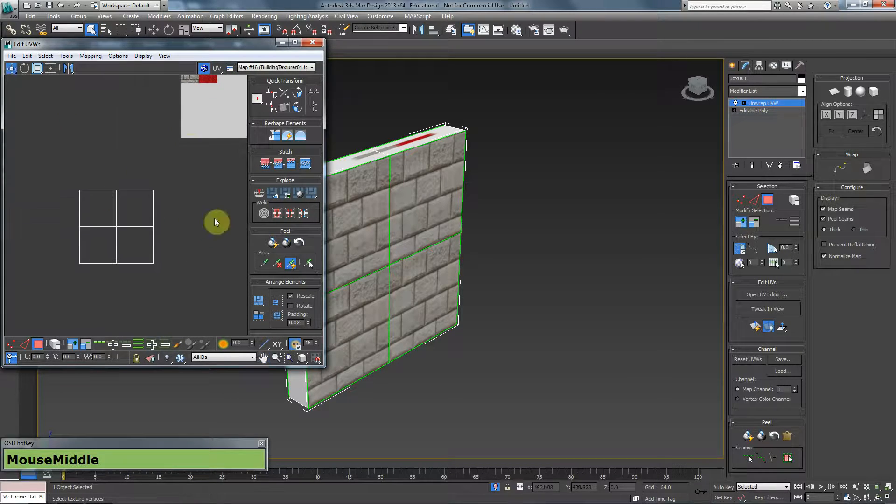
Select both polygons of the wall's narrow side and apply a planar projection to them together
{"action": "middle_click_drag", "start_coordinate": [485, 212], "coordinate": [479, 183], "text": "alt"}
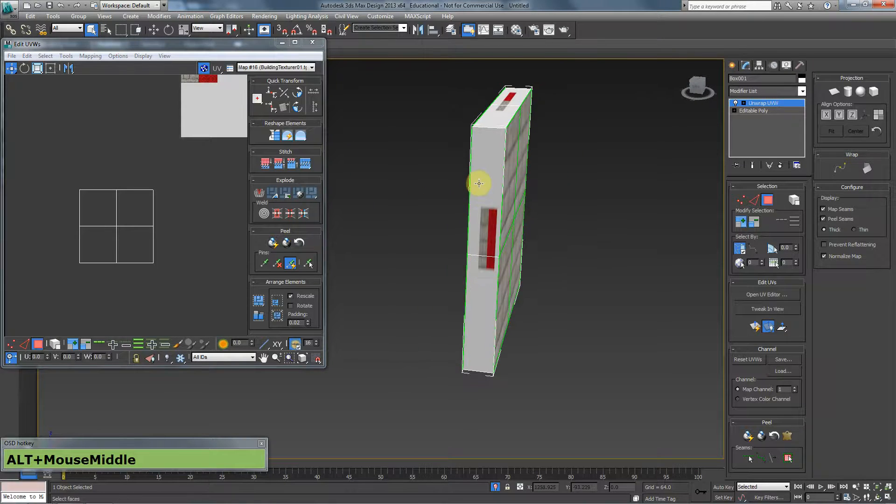
{"action": "left_click", "coordinate": [478, 183]}
{"action": "left_click", "coordinate": [473, 272], "text": "ctrl"}
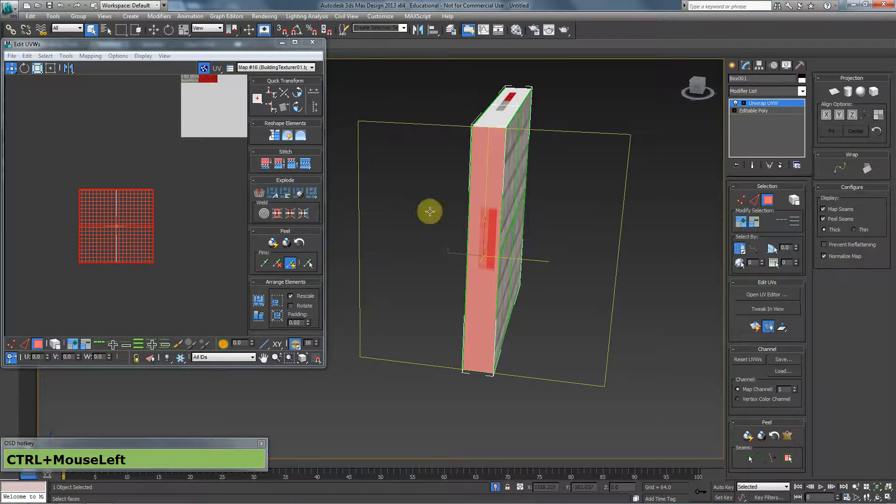
{"action": "middle_click_drag", "start_coordinate": [120, 230], "coordinate": [146, 183]}
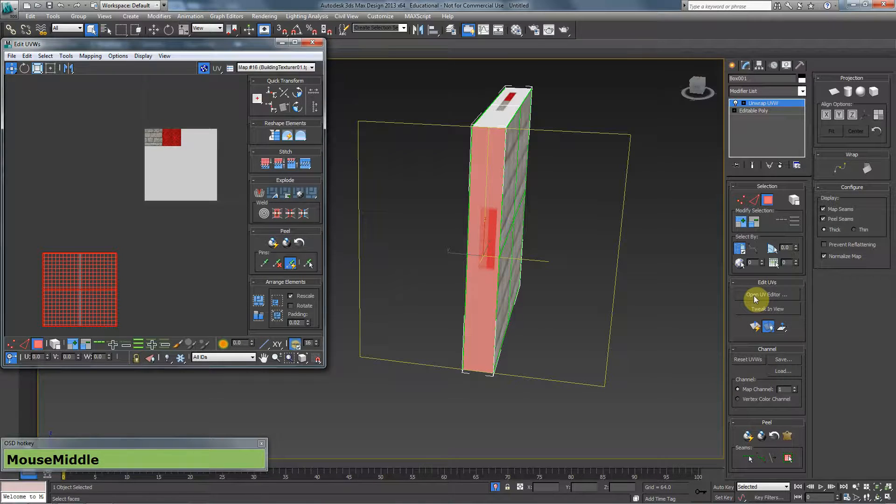
{"action": "left_click", "coordinate": [834, 93]}
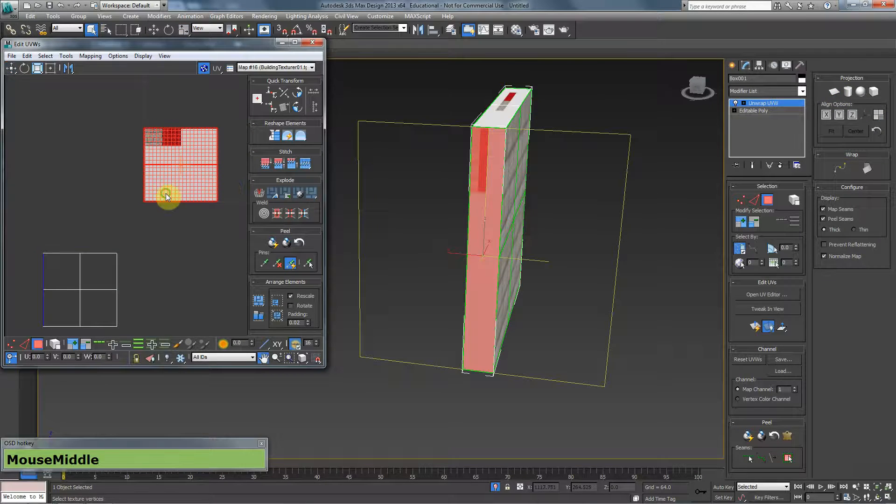
Scale the side polygons' UVs down to the grey brick tile in Freeform mode, with percent snap enabled
{"action": "left_click", "coordinate": [50, 68]}
{"action": "middle_click_drag", "start_coordinate": [176, 190], "coordinate": [181, 174]}
{"action": "scroll", "coordinate": [181, 174], "scroll_direction": "up", "scroll_amount": 3}
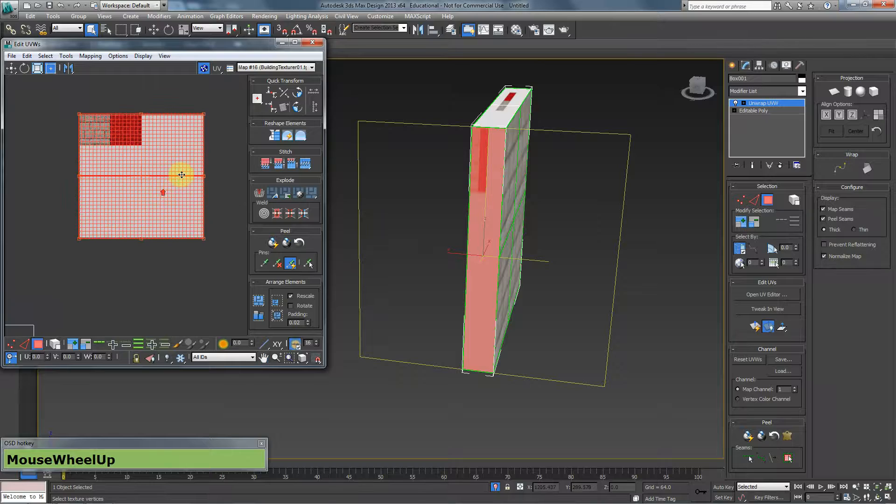
{"action": "left_click", "coordinate": [311, 29]}
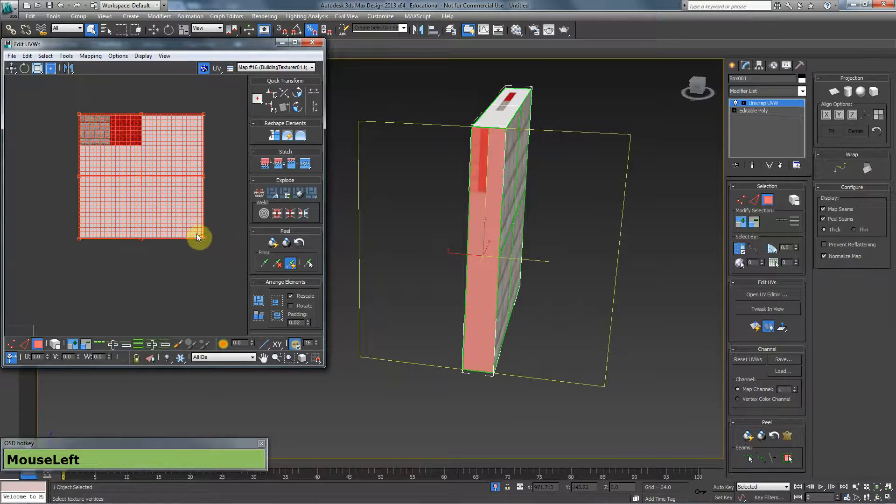
{"action": "left_click_drag", "start_coordinate": [197, 234], "coordinate": [109, 145]}
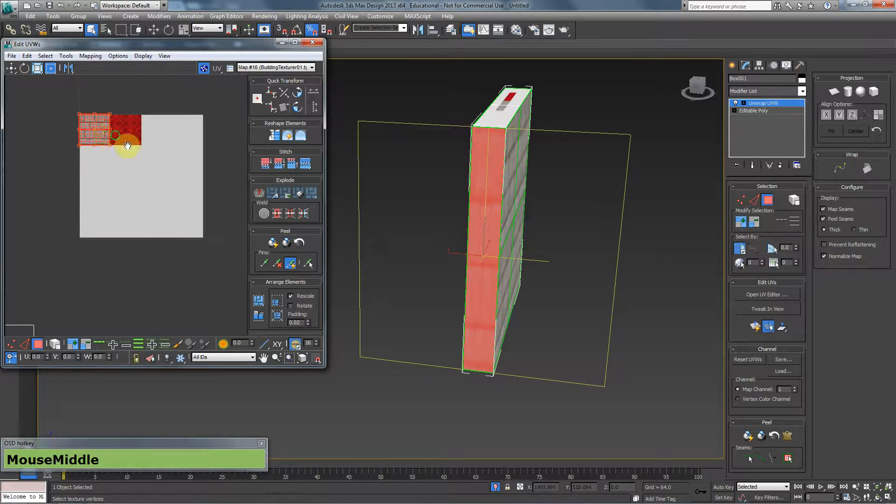
Disable percent snap and narrow the side polygons' UVs to a vertical strip along the brick tile's right edge
{"action": "middle_click_drag", "start_coordinate": [128, 146], "coordinate": [182, 195]}
{"action": "scroll", "coordinate": [182, 195], "scroll_direction": "up", "scroll_amount": 5}
{"action": "middle_click_drag", "start_coordinate": [157, 155], "coordinate": [167, 162]}
{"action": "scroll", "coordinate": [164, 170], "scroll_direction": "up", "scroll_amount": 5}
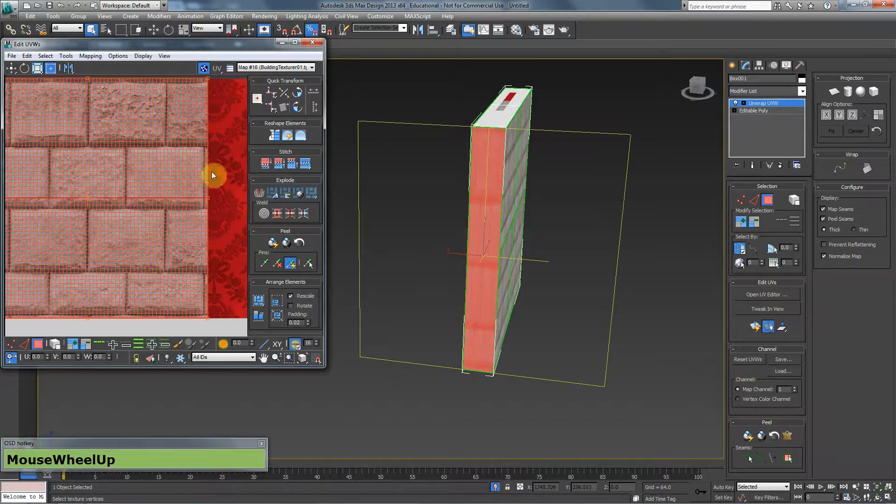
{"action": "scroll", "coordinate": [175, 214], "scroll_direction": "down", "scroll_amount": 2}
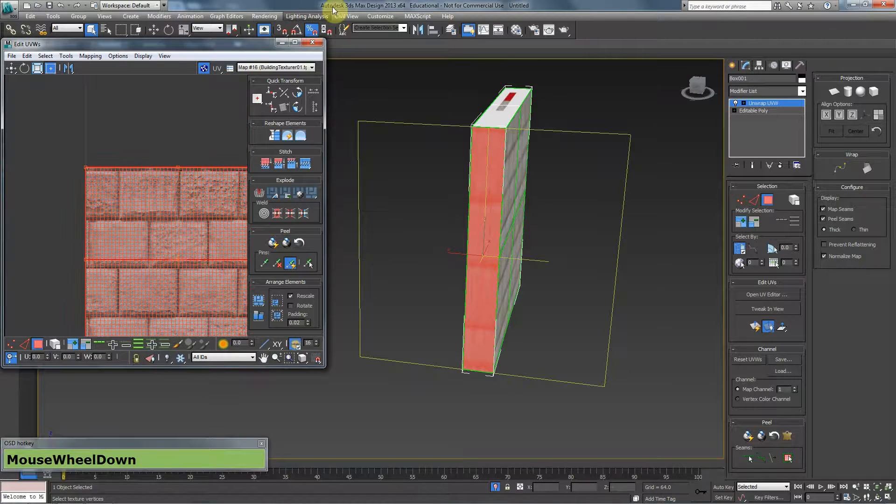
{"action": "left_click", "coordinate": [311, 30]}
{"action": "middle_click_drag", "start_coordinate": [182, 83], "coordinate": [168, 210]}
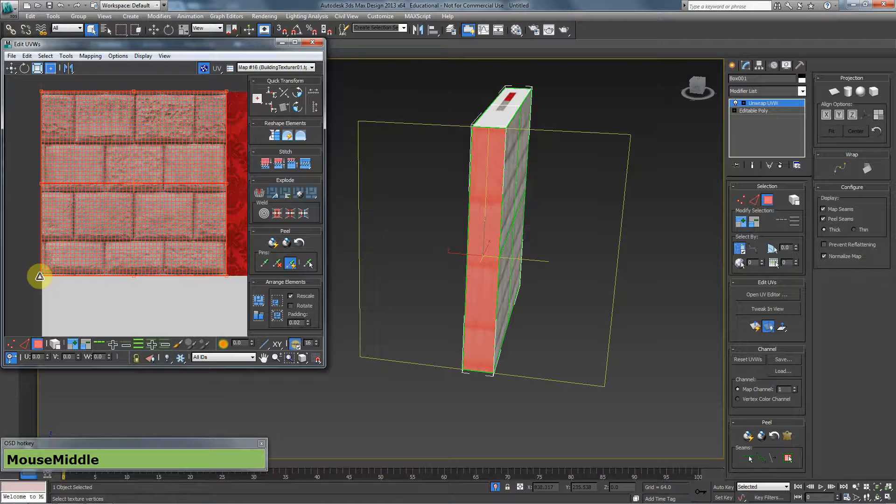
{"action": "left_click_drag", "start_coordinate": [39, 276], "coordinate": [198, 267]}
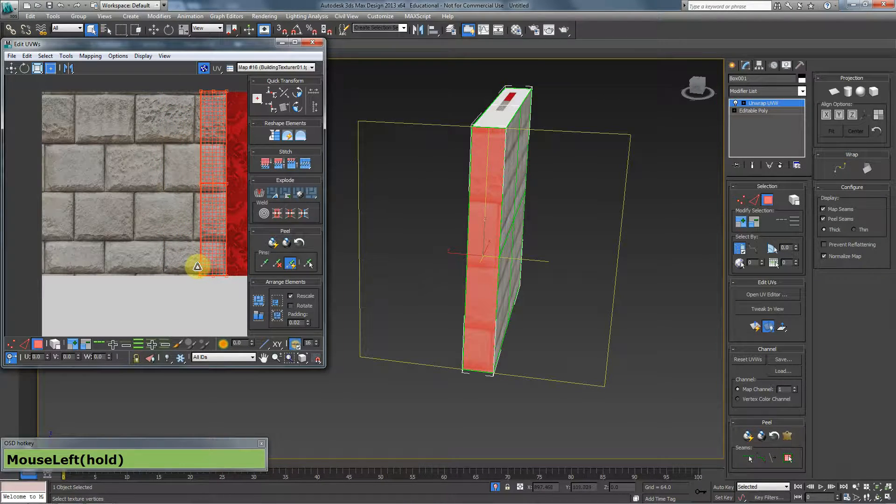
Examine how the bricks on the wall's narrow side line up with the front face and the UV strip
{"action": "middle_click_drag", "start_coordinate": [480, 286], "coordinate": [342, 247], "text": "alt"}
{"action": "scroll", "coordinate": [216, 233], "scroll_direction": "up", "scroll_amount": 3}
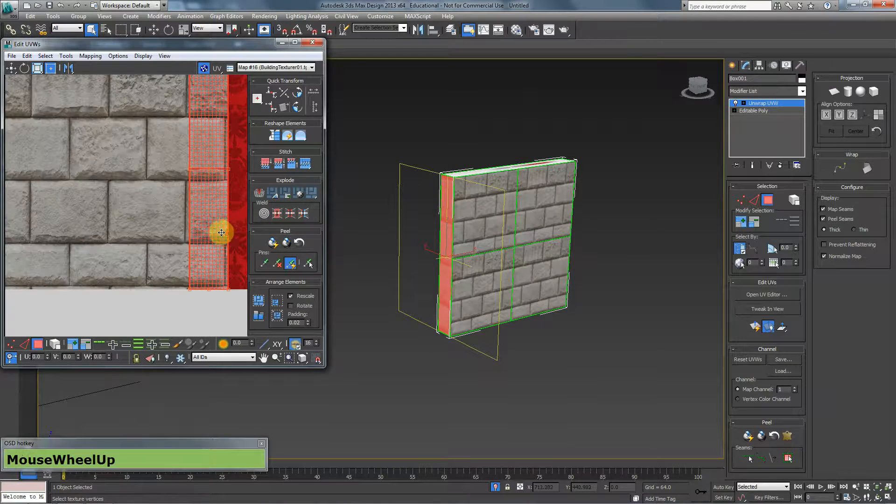
{"action": "middle_click_drag", "start_coordinate": [426, 268], "coordinate": [480, 284], "text": "alt"}
{"action": "scroll", "coordinate": [442, 260], "scroll_direction": "up", "scroll_amount": 3}
{"action": "scroll", "coordinate": [214, 220], "scroll_direction": "down", "scroll_amount": 3}
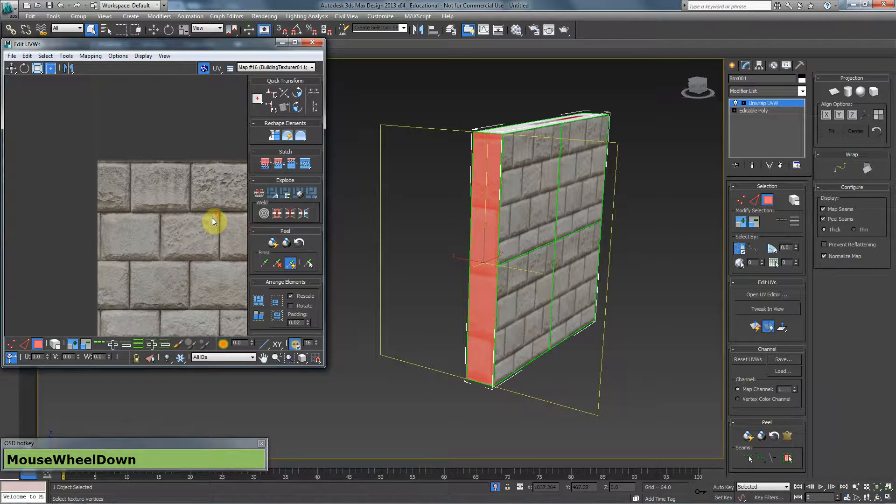
{"action": "scroll", "coordinate": [212, 217], "scroll_direction": "down", "scroll_amount": 2}
{"action": "scroll", "coordinate": [141, 217], "scroll_direction": "up", "scroll_amount": 1}
{"action": "scroll", "coordinate": [141, 217], "scroll_direction": "up", "scroll_amount": 2}
{"action": "scroll", "coordinate": [143, 200], "scroll_direction": "down", "scroll_amount": 3}
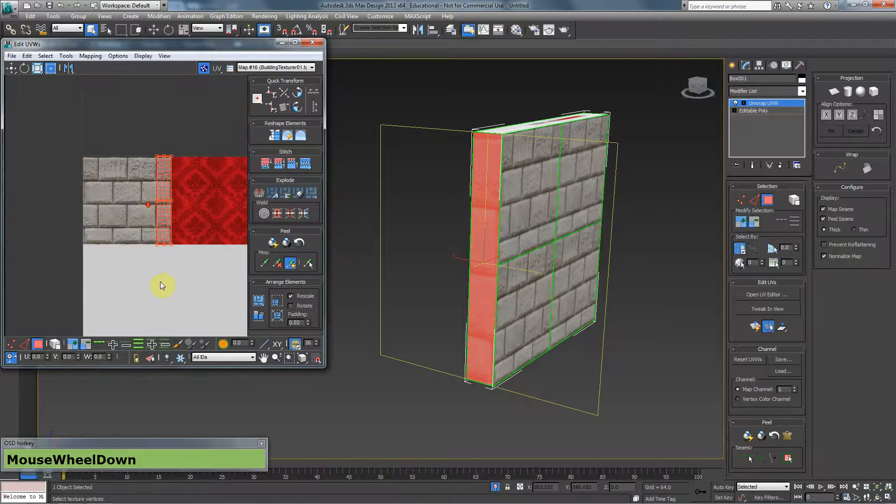
{"action": "scroll", "coordinate": [157, 244], "scroll_direction": "down", "scroll_amount": 2}
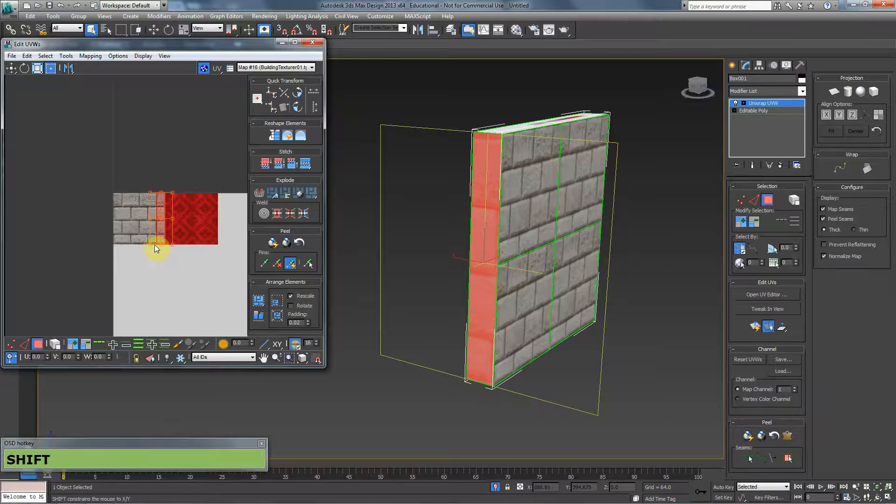
{"action": "scroll", "coordinate": [152, 244], "scroll_direction": "down", "scroll_amount": 2}
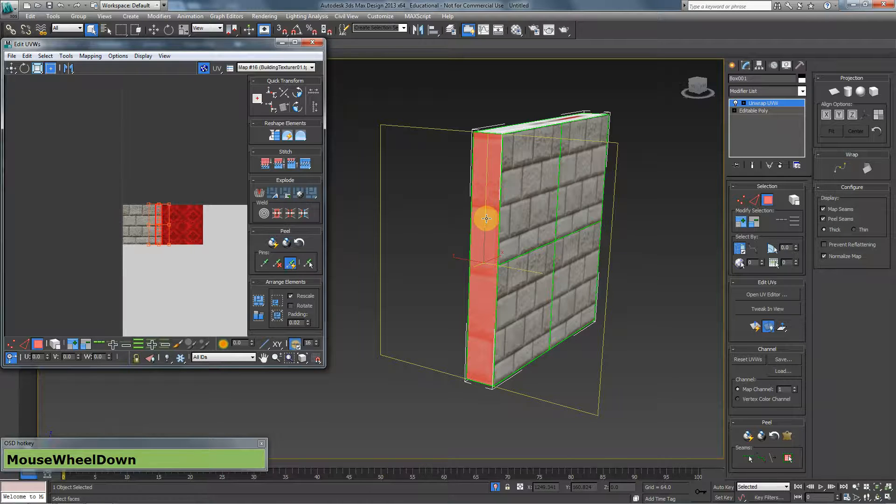
{"action": "middle_click_drag", "start_coordinate": [198, 273], "coordinate": [201, 237]}
Apply separate planar projections to the upper and lower polygons of the wall's narrow side
{"action": "left_click", "coordinate": [489, 180]}
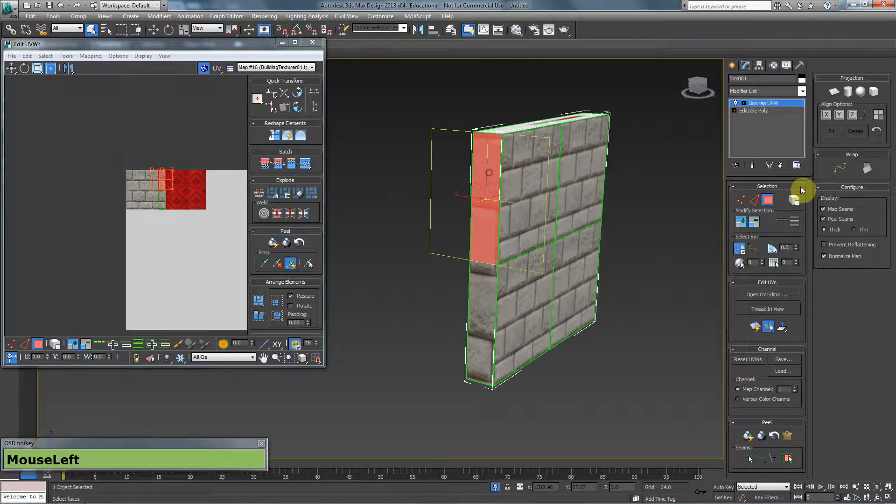
{"action": "left_click", "coordinate": [833, 91]}
{"action": "left_click", "coordinate": [833, 91]}
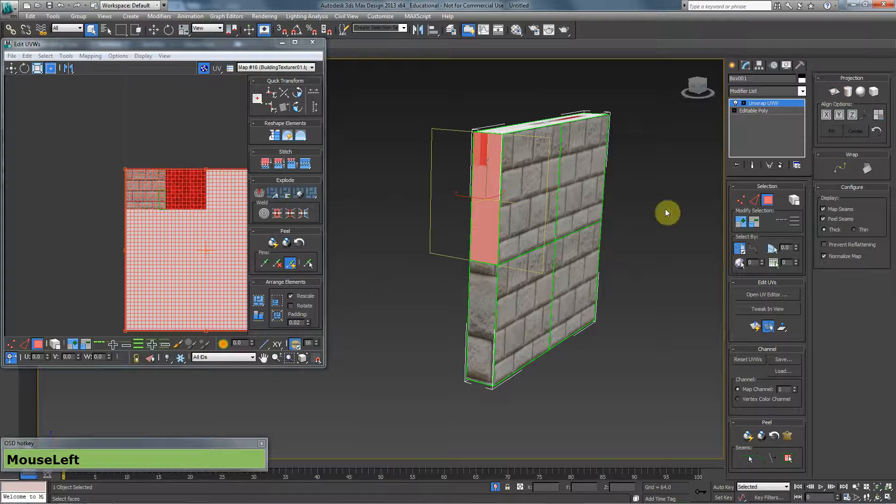
{"action": "left_click", "coordinate": [476, 299]}
{"action": "left_click", "coordinate": [831, 92]}
{"action": "left_click", "coordinate": [831, 92]}
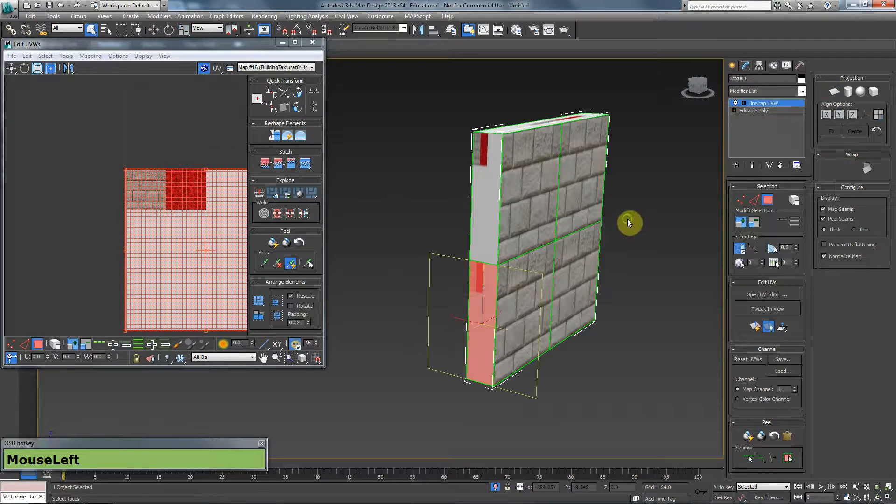
Apply separate planar projections to the upper and lower polygons on the wall's opposite narrow side
{"action": "middle_click_drag", "start_coordinate": [627, 219], "coordinate": [518, 164], "text": "alt"}
{"action": "left_click", "coordinate": [536, 144]}
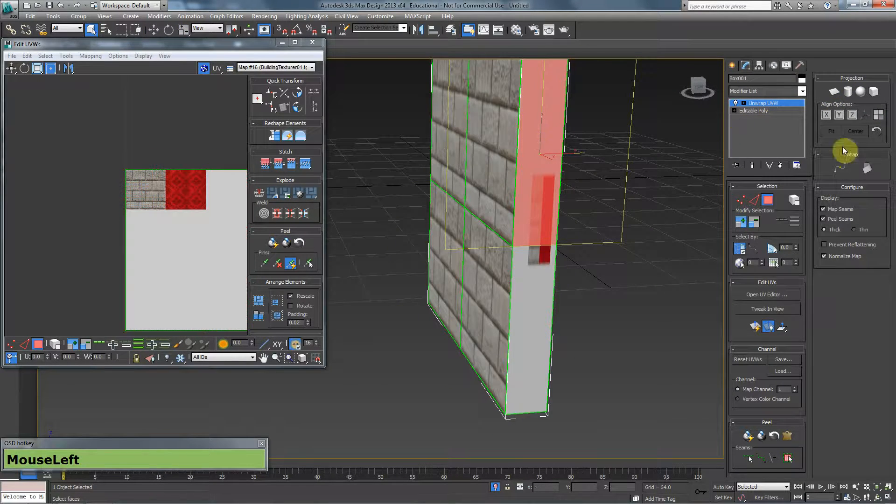
{"action": "left_click", "coordinate": [835, 89]}
{"action": "left_click", "coordinate": [835, 90]}
{"action": "left_click", "coordinate": [526, 295]}
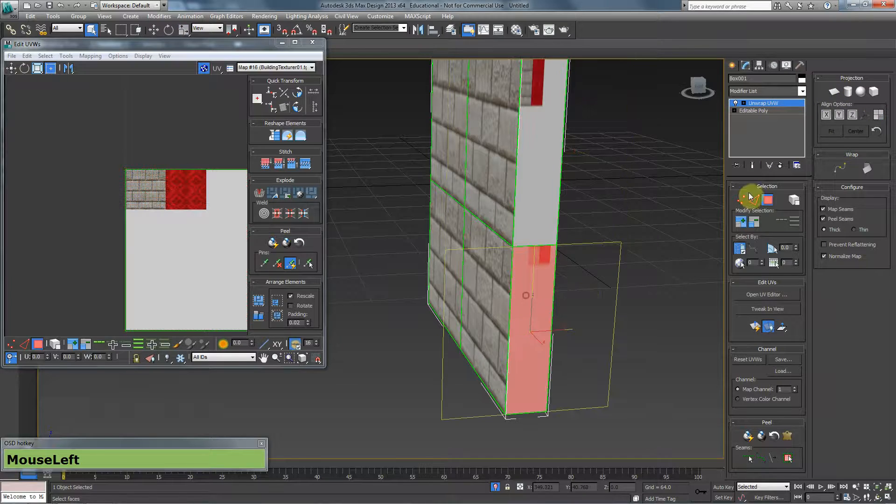
{"action": "left_click", "coordinate": [835, 90]}
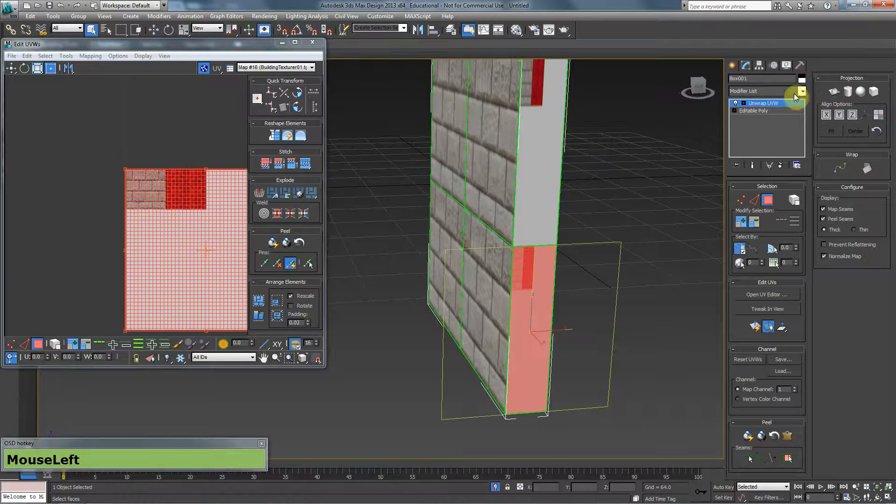
Select the stacked narrow-side polygons' UVs, enable percent snap, and scale them down to cover only the brick tile
{"action": "scroll", "coordinate": [376, 228], "scroll_direction": "down", "scroll_amount": 4}
{"action": "scroll", "coordinate": [140, 198], "scroll_direction": "down", "scroll_amount": 2}
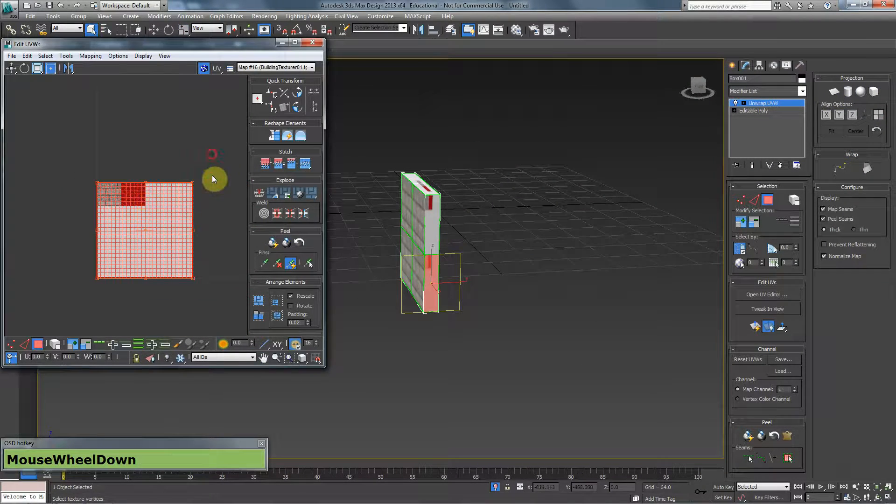
{"action": "left_click_drag", "start_coordinate": [212, 154], "coordinate": [65, 293]}
{"action": "left_click_drag", "start_coordinate": [124, 307], "coordinate": [125, 308]}
{"action": "middle_click_drag", "start_coordinate": [490, 256], "coordinate": [536, 255], "text": "alt"}
{"action": "scroll", "coordinate": [196, 280], "scroll_direction": "down", "scroll_amount": 2}
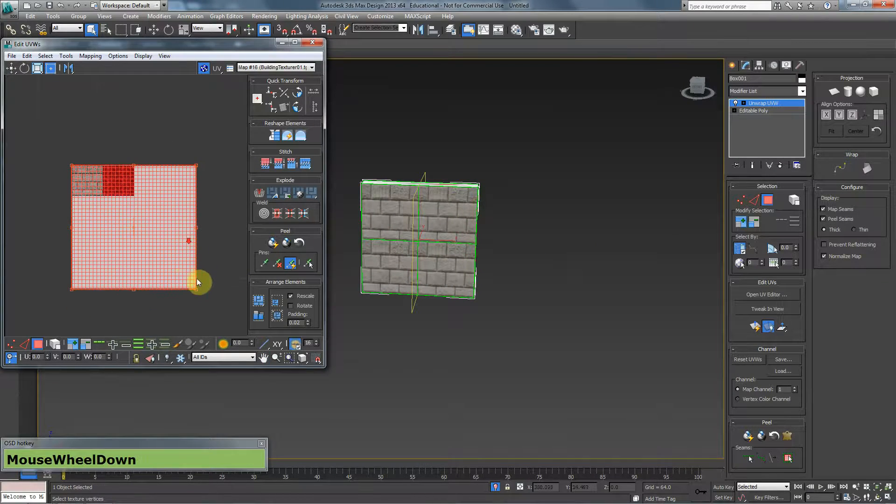
{"action": "left_click", "coordinate": [311, 29]}
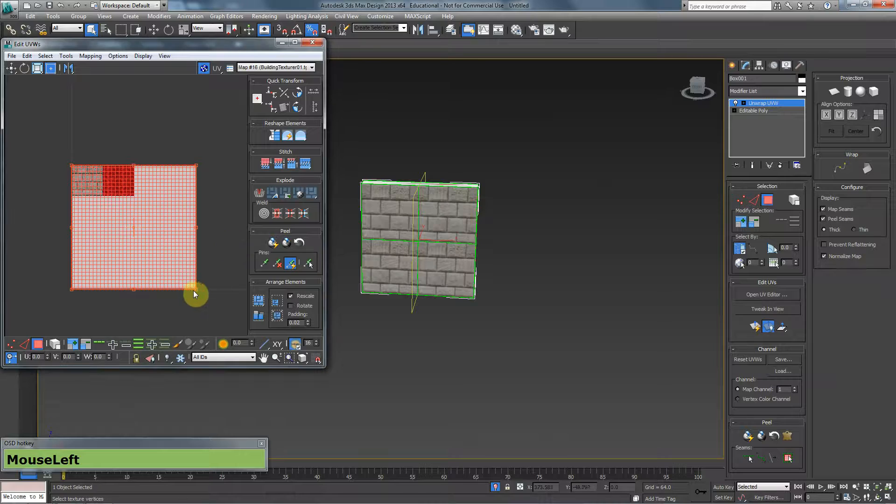
{"action": "left_click_drag", "start_coordinate": [196, 289], "coordinate": [109, 199]}
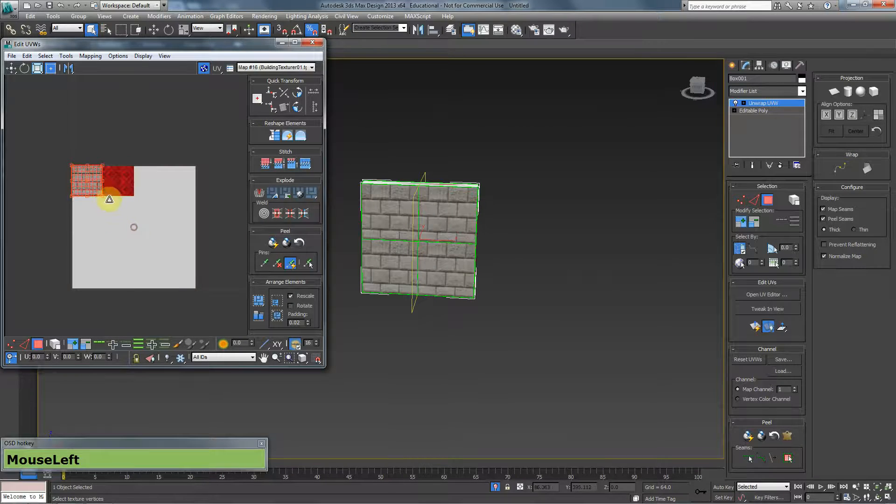
Disable percent snap and turn off selected-face shading on the wall's narrow side
{"action": "scroll", "coordinate": [93, 168], "scroll_direction": "up", "scroll_amount": 3}
{"action": "middle_click_drag", "start_coordinate": [89, 156], "coordinate": [174, 194]}
{"action": "scroll", "coordinate": [182, 180], "scroll_direction": "up", "scroll_amount": 2}
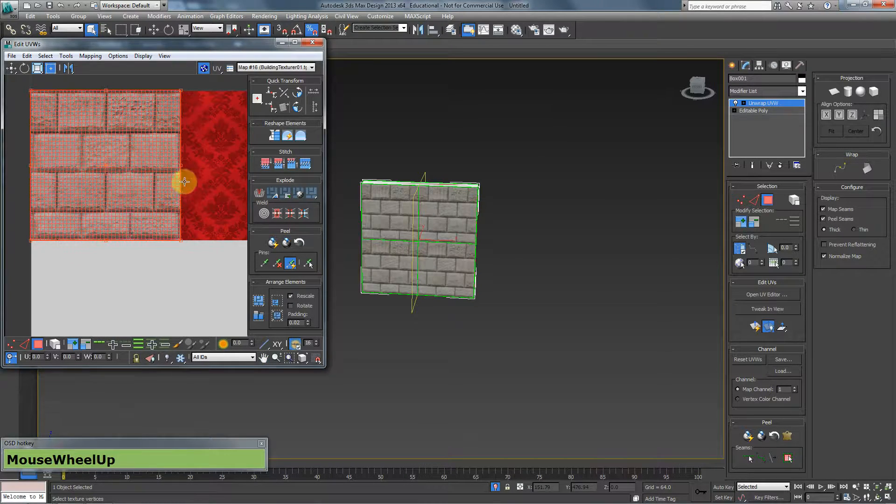
{"action": "left_click", "coordinate": [311, 30]}
{"action": "middle_click_drag", "start_coordinate": [415, 238], "coordinate": [562, 245], "text": "alt"}
{"action": "scroll", "coordinate": [455, 277], "scroll_direction": "up", "scroll_amount": 3}
{"action": "scroll", "coordinate": [455, 272], "scroll_direction": "up", "scroll_amount": 3}
{"action": "key", "text": "F2"}
{"action": "mouse_move", "coordinate": [491, 182]}
{"action": "middle_mouse_down"}
{"action": "mouse_move", "coordinate": [466, 271]}
{"action": "mouse_move", "coordinate": [443, 190]}
{"action": "mouse_move", "coordinate": [406, 223]}
{"action": "mouse_move", "coordinate": [467, 226]}
{"action": "middle_mouse_up"}
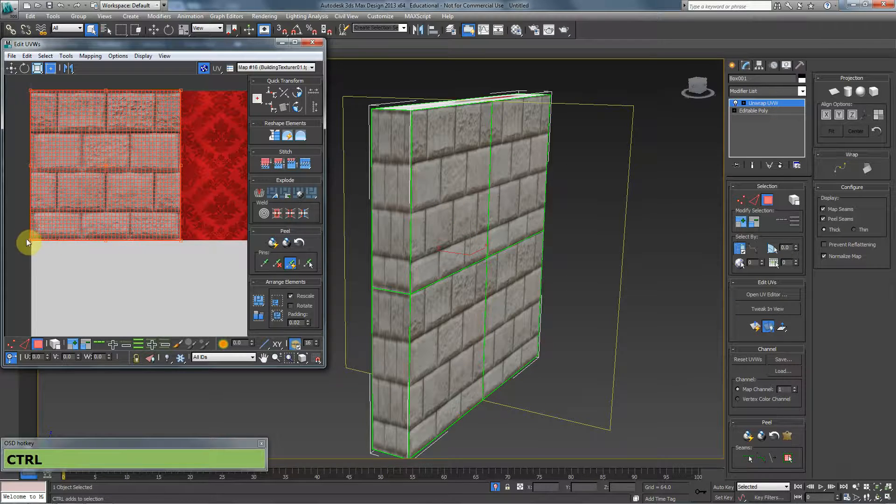
Try narrowing the side UVs to a vertical strip along the brick tile's right edge, and undo it
{"action": "left_click_drag", "start_coordinate": [30, 238], "coordinate": [155, 236], "text": "ctrl"}
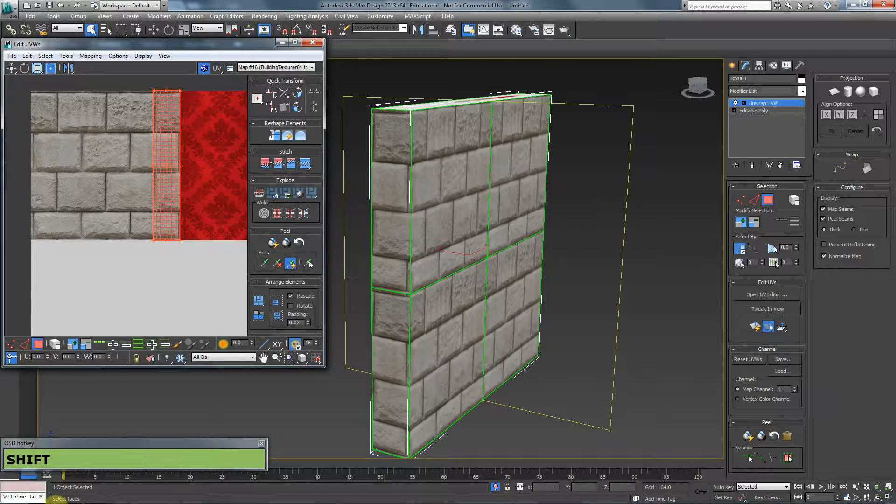
{"action": "left_click", "coordinate": [68, 495]}
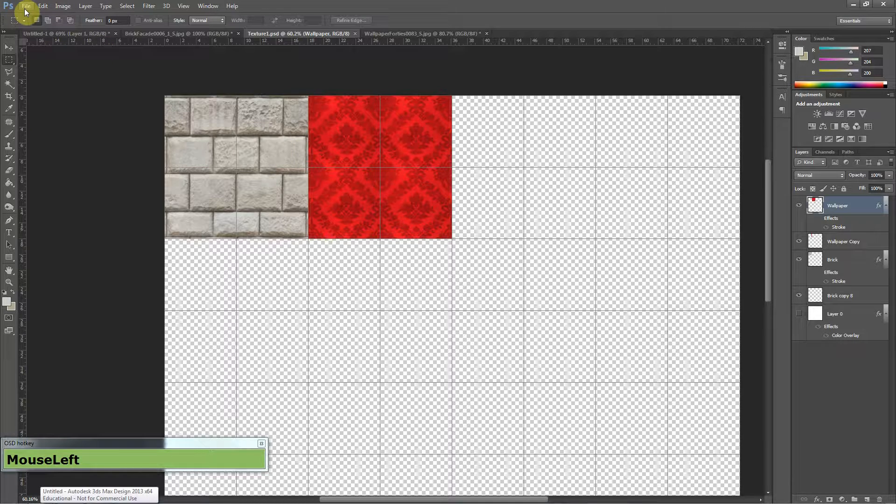
{"action": "key", "text": "alt+Tab"}
{"action": "key", "text": "ctrl+z"}
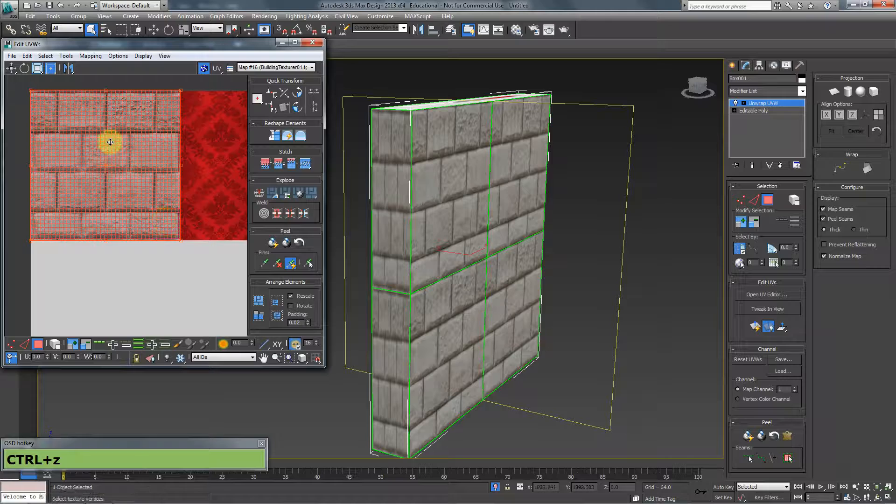
Switch to Photoshop, show the Stroke effects on the Brick and Wallpaper layers, and save Texture1.psd
{"action": "key", "text": "alt+Tab"}
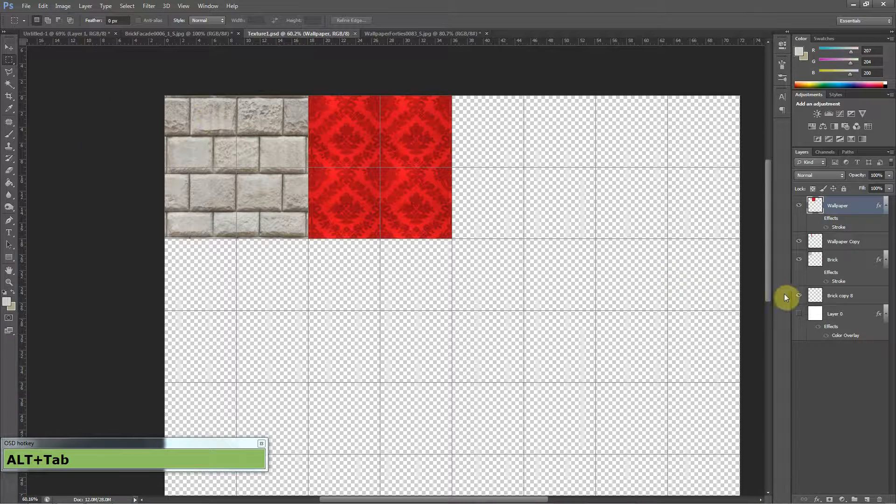
{"action": "left_click", "coordinate": [818, 272]}
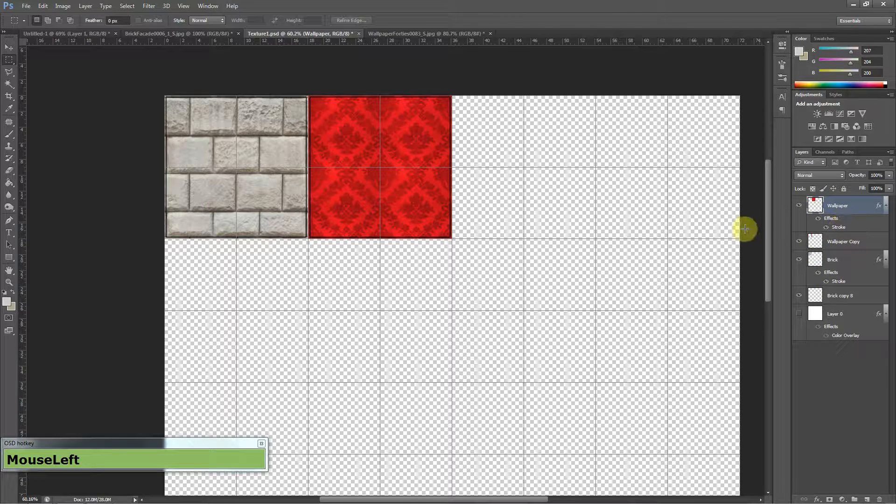
{"action": "key", "text": "ctrl+s"}
Save a Targa copy of the atlas over BuildingTexturer01.tga, accepting the replacement and the Targa options
{"action": "left_click", "coordinate": [26, 6]}
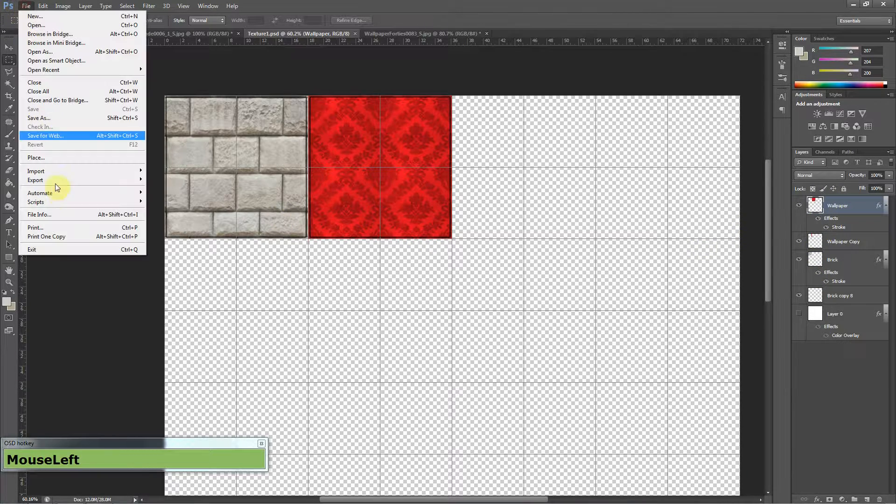
{"action": "left_click", "coordinate": [55, 118]}
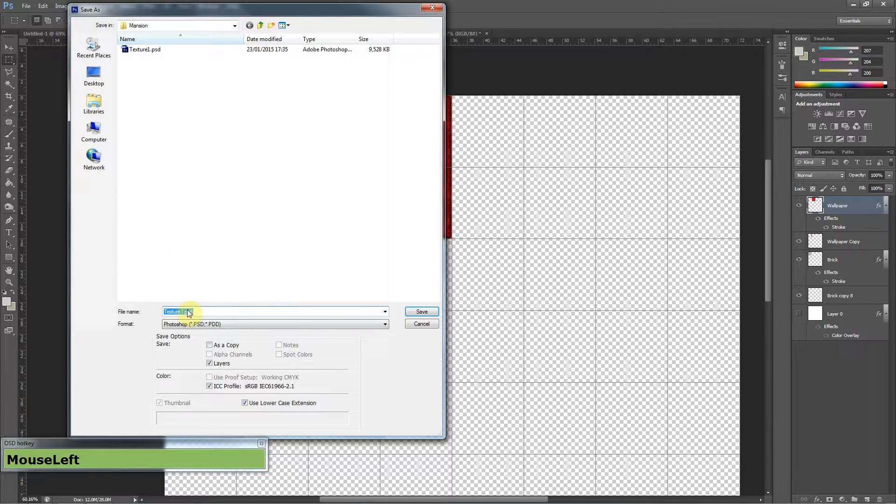
{"action": "left_click", "coordinate": [201, 324]}
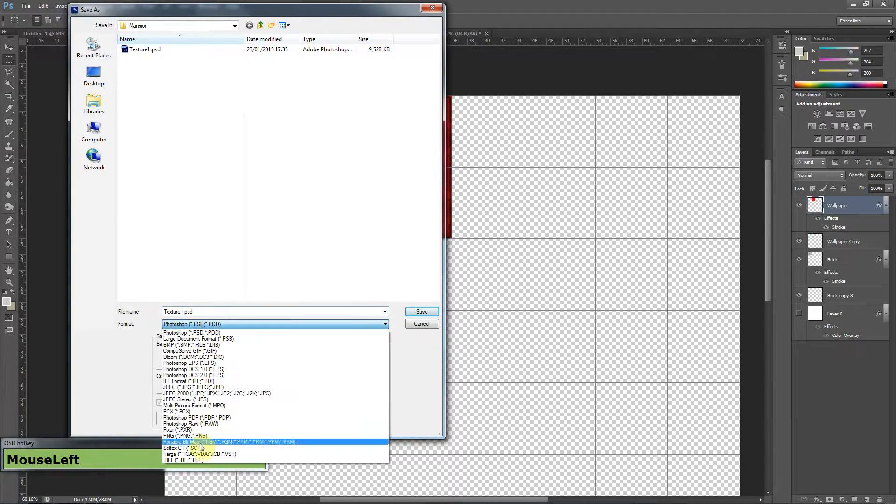
{"action": "left_click", "coordinate": [201, 454]}
{"action": "double_click", "coordinate": [174, 50]}
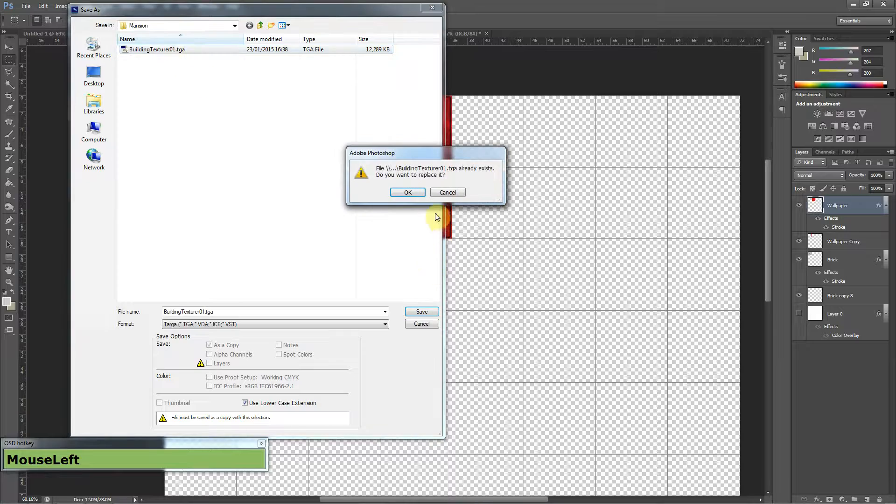
{"action": "left_click", "coordinate": [416, 192]}
{"action": "left_click", "coordinate": [464, 170]}
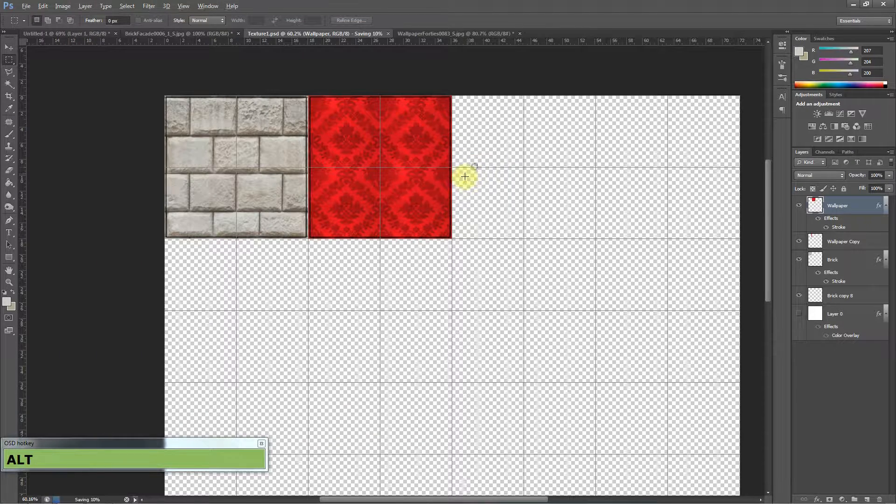
Switch back to 3ds Max, reload the BuildingTexturer01.tga map as the UV background, and maximize the Edit UVWs window
{"action": "key", "text": "alt+Tab"}
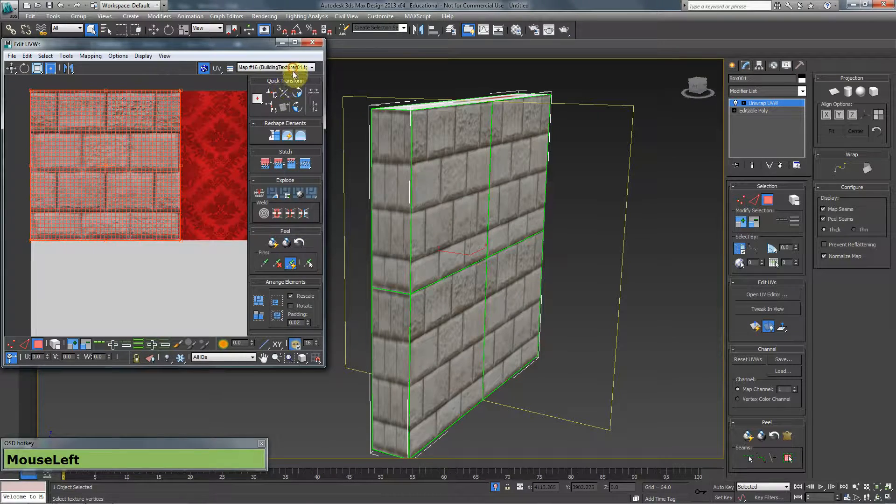
{"action": "left_click", "coordinate": [296, 68]}
{"action": "left_click", "coordinate": [296, 82]}
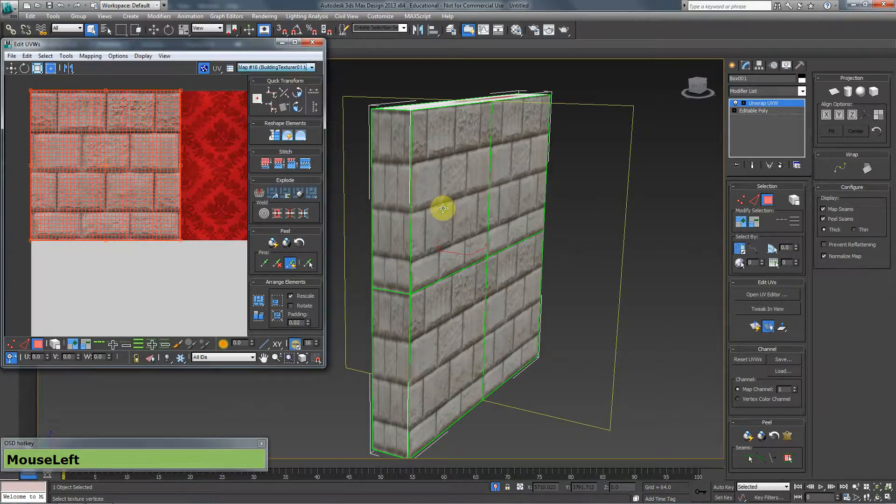
{"action": "middle_click_drag", "start_coordinate": [443, 208], "coordinate": [476, 234]}
{"action": "left_click_drag", "start_coordinate": [208, 44], "coordinate": [385, 0]}
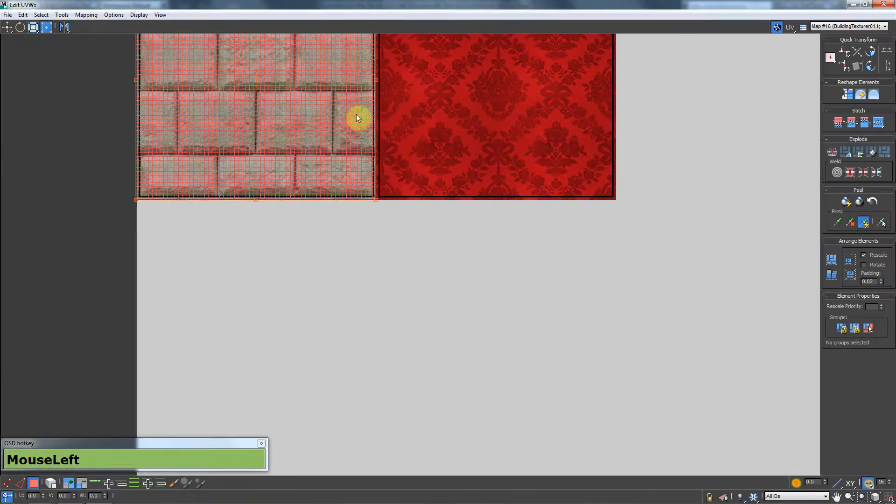
Shrink the side UVs slightly about their centre so their edges lie on the brick tile's black stroke border
{"action": "middle_click_drag", "start_coordinate": [364, 259], "coordinate": [373, 288]}
{"action": "scroll", "coordinate": [138, 146], "scroll_direction": "up", "scroll_amount": 4}
{"action": "middle_click_drag", "start_coordinate": [138, 146], "coordinate": [480, 472]}
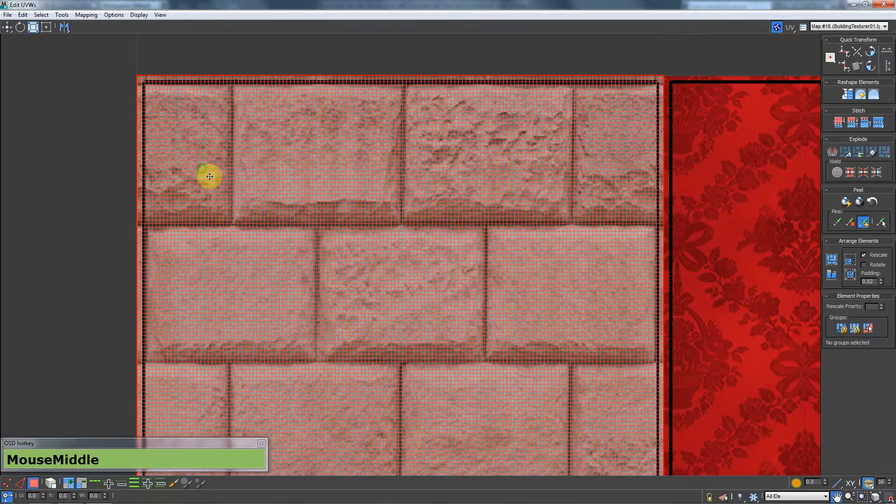
{"action": "middle_click_drag", "start_coordinate": [208, 176], "coordinate": [257, 249]}
{"action": "scroll", "coordinate": [197, 160], "scroll_direction": "up", "scroll_amount": 1}
{"action": "scroll", "coordinate": [256, 252], "scroll_direction": "down", "scroll_amount": 3}
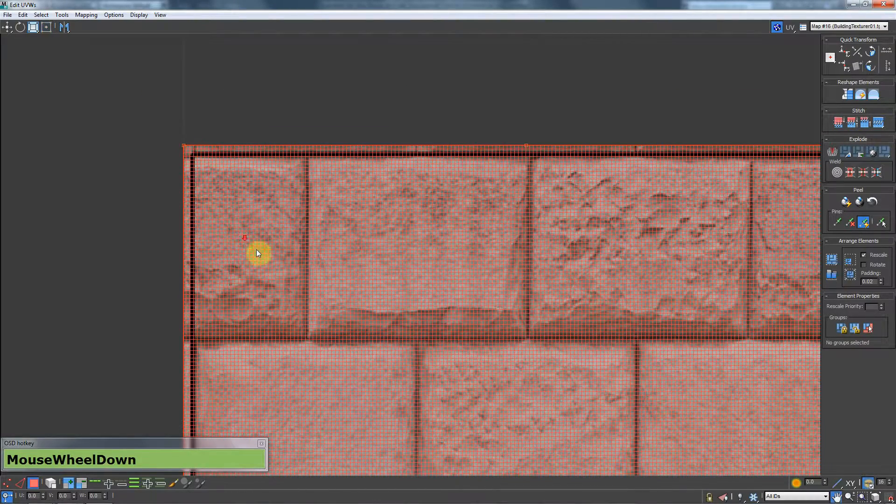
{"action": "key", "text": "z"}
{"action": "scroll", "coordinate": [233, 187], "scroll_direction": "down", "scroll_amount": 2}
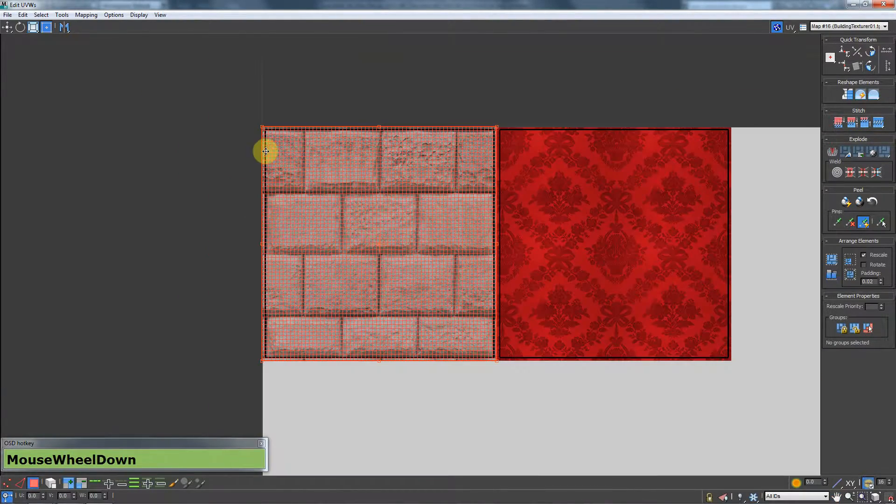
{"action": "left_click_drag", "start_coordinate": [265, 129], "coordinate": [292, 184], "text": "ctrl+alt"}
{"action": "scroll", "coordinate": [248, 116], "scroll_direction": "up", "scroll_amount": 2}
{"action": "scroll", "coordinate": [320, 160], "scroll_direction": "up", "scroll_amount": 5}
{"action": "left_click", "coordinate": [467, 299]}
{"action": "middle_click", "coordinate": [476, 317]}
{"action": "scroll", "coordinate": [498, 367], "scroll_direction": "down", "scroll_amount": 2}
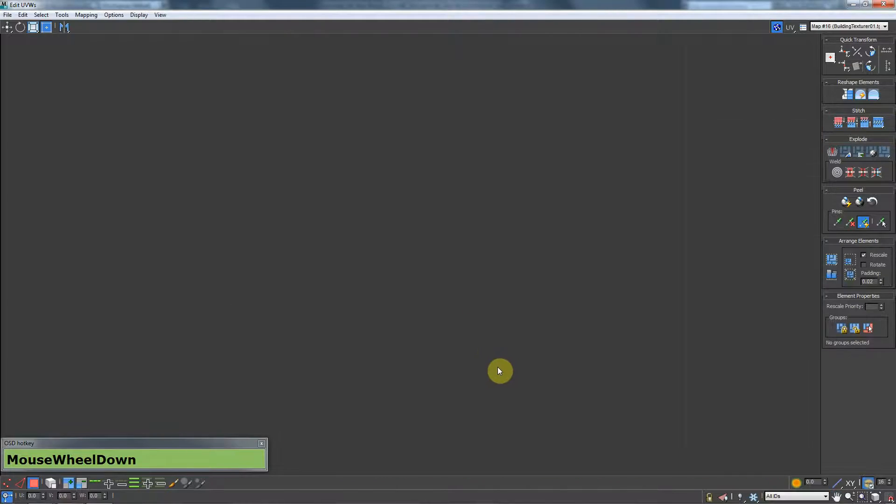
{"action": "key", "text": "z"}
{"action": "scroll", "coordinate": [475, 362], "scroll_direction": "down", "scroll_amount": 4}
{"action": "middle_click_drag", "start_coordinate": [471, 359], "coordinate": [350, 202]}
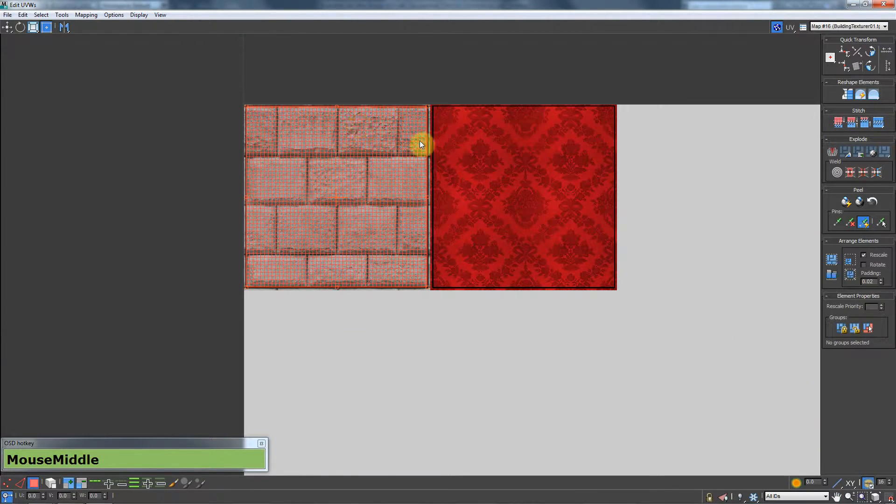
Restore the Edit UVWs window and narrow the side UVs to a vertical strip against the brick tile's right border
{"action": "left_click_drag", "start_coordinate": [535, 4], "coordinate": [266, 34]}
{"action": "middle_click", "coordinate": [562, 230]}
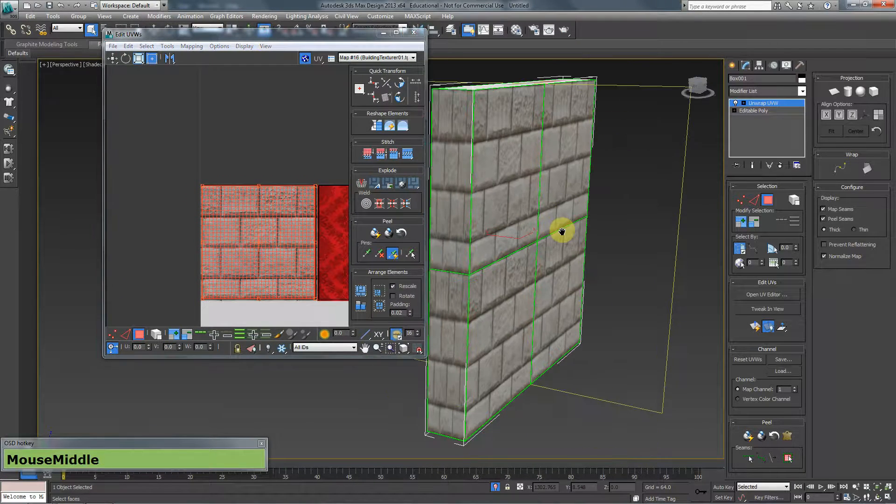
{"action": "middle_click_drag", "start_coordinate": [559, 241], "coordinate": [582, 262]}
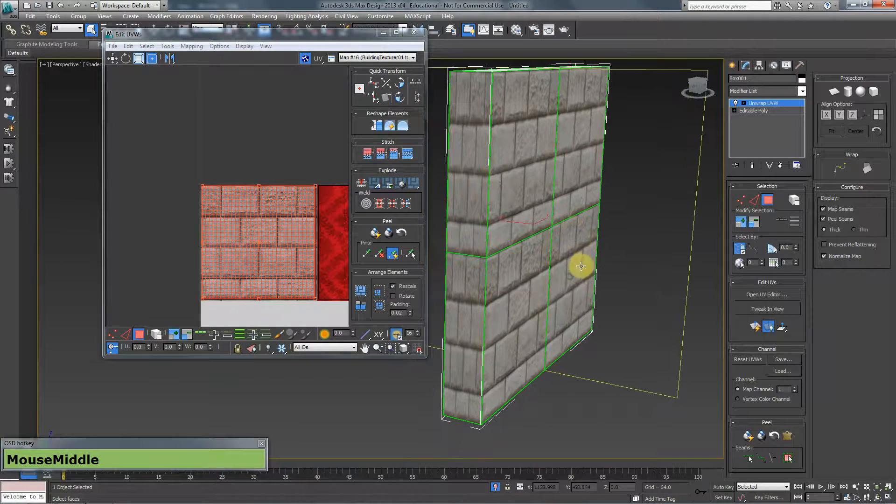
{"action": "middle_click_drag", "start_coordinate": [296, 250], "coordinate": [259, 211]}
{"action": "middle_click_drag", "start_coordinate": [477, 223], "coordinate": [132, 280], "text": "alt"}
{"action": "left_click_drag", "start_coordinate": [165, 261], "coordinate": [258, 261]}
{"action": "middle_click_drag", "start_coordinate": [452, 298], "coordinate": [512, 223], "text": "alt"}
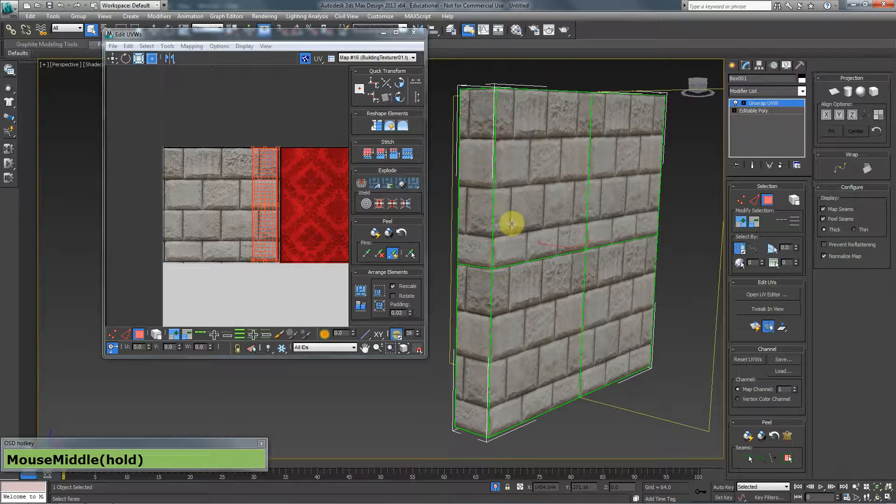
{"action": "middle_click", "coordinate": [511, 258], "text": "alt"}
{"action": "mouse_move", "coordinate": [579, 295]}
{"action": "middle_mouse_down", "text": "alt"}
{"action": "mouse_move", "coordinate": [427, 292]}
{"action": "mouse_move", "coordinate": [510, 306]}
{"action": "mouse_move", "coordinate": [577, 302]}
{"action": "middle_mouse_up", "text": "alt"}
{"action": "left_click", "coordinate": [804, 496]}
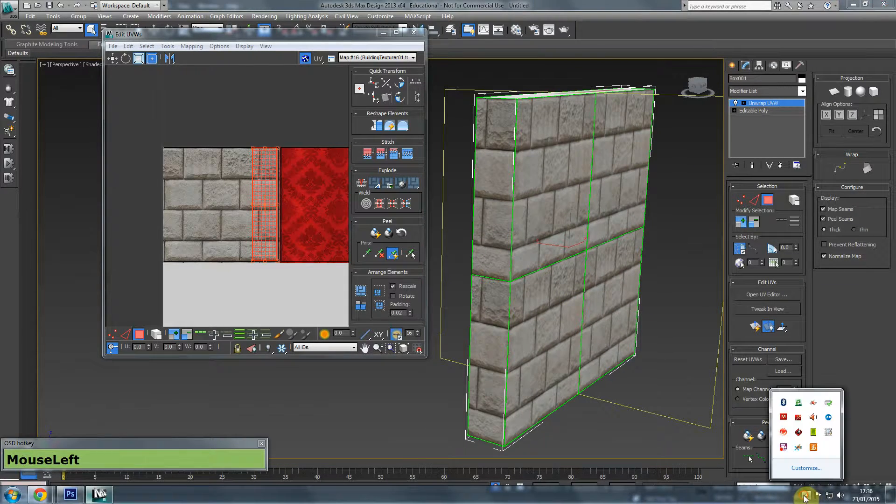
{"action": "left_click", "coordinate": [783, 448]}
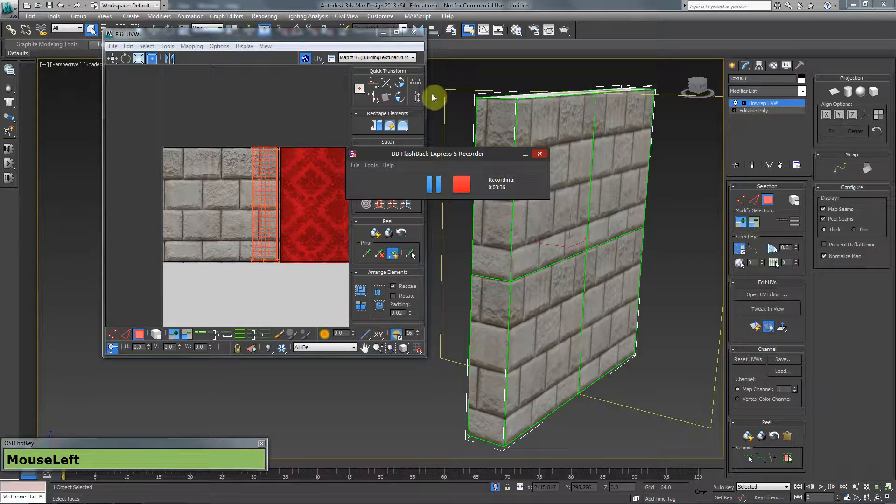
{"action": "left_click", "coordinate": [523, 154]}
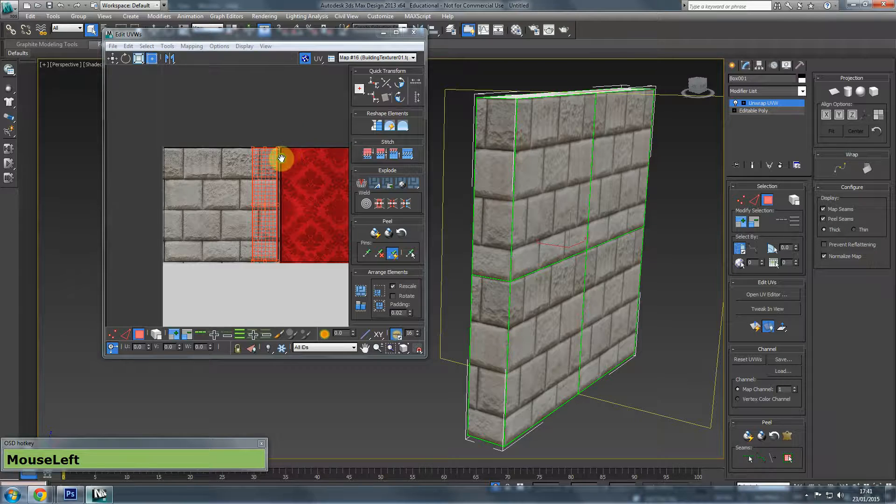
Examine how the bricks line up around the wall's corners and across its front and narrow sides
{"action": "middle_click", "coordinate": [561, 198]}
{"action": "middle_click_drag", "start_coordinate": [562, 198], "coordinate": [204, 218], "text": "alt"}
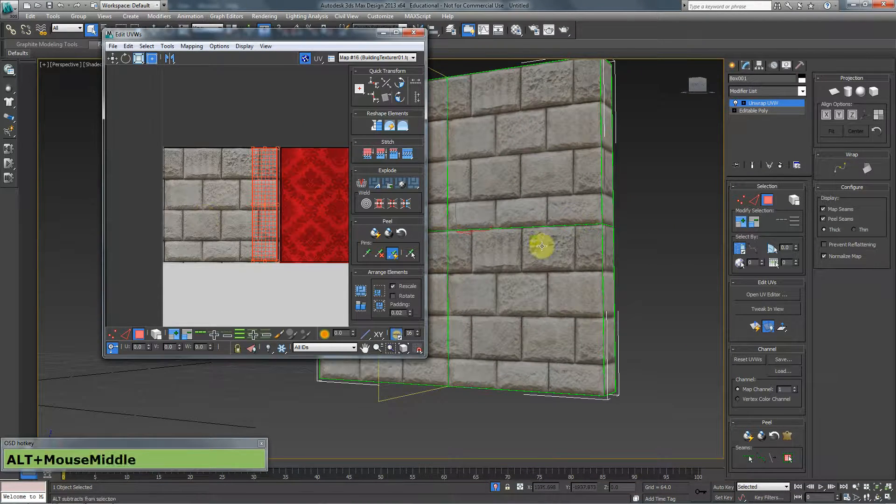
{"action": "middle_click_drag", "start_coordinate": [542, 246], "coordinate": [548, 260], "text": "alt"}
{"action": "scroll", "coordinate": [548, 260], "scroll_direction": "down", "scroll_amount": 5}
{"action": "middle_click_drag", "start_coordinate": [490, 304], "coordinate": [667, 263]}
{"action": "middle_click_drag", "start_coordinate": [555, 229], "coordinate": [569, 255], "text": "alt"}
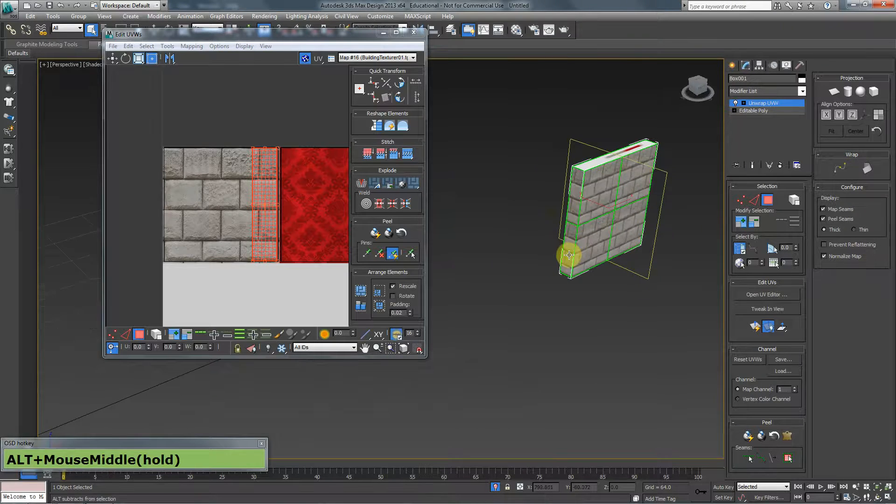
{"action": "scroll", "coordinate": [569, 256], "scroll_direction": "down", "scroll_amount": 4}
Select one of the two top faces of the wall for mapping
{"action": "middle_click", "coordinate": [213, 180]}
{"action": "scroll", "coordinate": [279, 240], "scroll_direction": "down", "scroll_amount": 2}
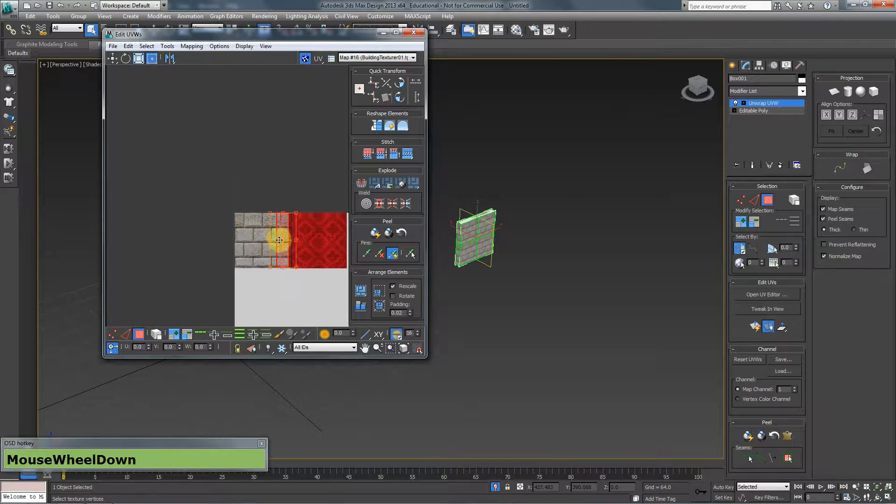
{"action": "scroll", "coordinate": [279, 239], "scroll_direction": "down", "scroll_amount": 2}
{"action": "middle_click_drag", "start_coordinate": [279, 240], "coordinate": [245, 128]}
{"action": "scroll", "coordinate": [282, 205], "scroll_direction": "down", "scroll_amount": 4}
{"action": "middle_click_drag", "start_coordinate": [272, 187], "coordinate": [285, 71]}
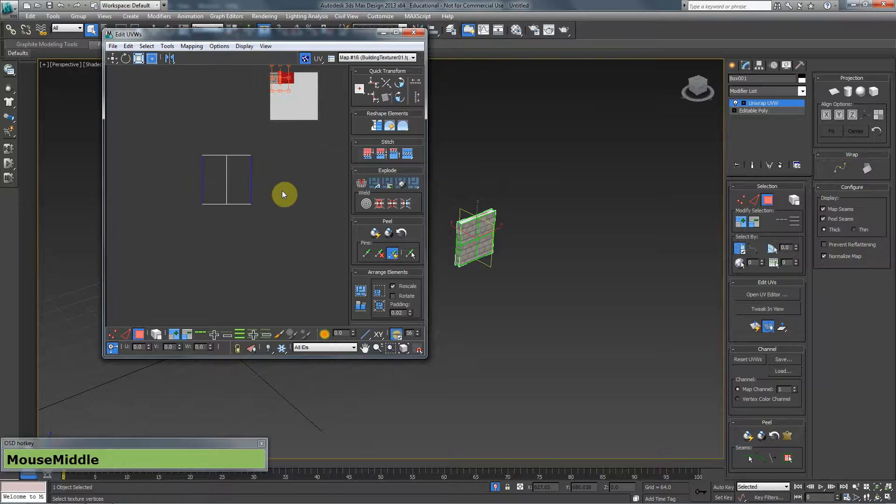
{"action": "scroll", "coordinate": [281, 190], "scroll_direction": "up", "scroll_amount": 1}
{"action": "scroll", "coordinate": [514, 228], "scroll_direction": "up", "scroll_amount": 3}
{"action": "middle_click_drag", "start_coordinate": [514, 228], "coordinate": [594, 231], "text": "alt"}
{"action": "left_click", "coordinate": [632, 231]}
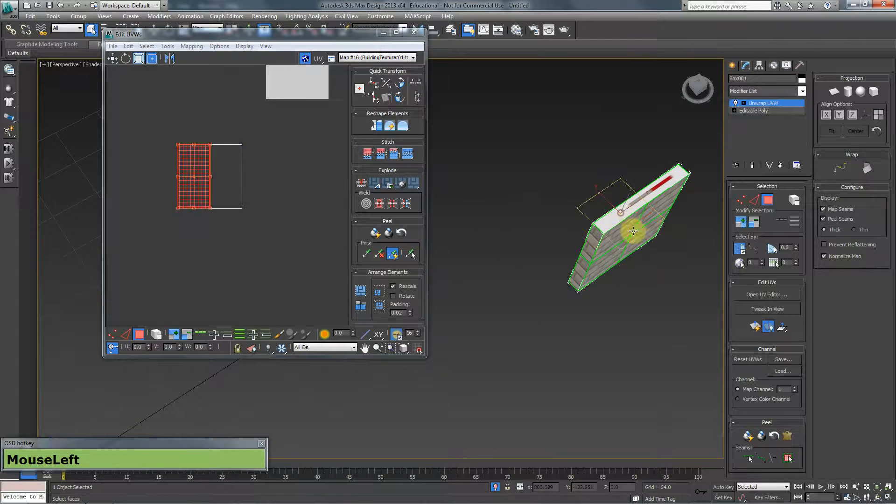
{"action": "left_click", "coordinate": [590, 200]}
{"action": "mouse_move", "coordinate": [628, 315]}
{"action": "middle_mouse_down"}
{"action": "mouse_move", "coordinate": [496, 310]}
{"action": "mouse_move", "coordinate": [540, 265]}
{"action": "mouse_move", "coordinate": [551, 236]}
{"action": "middle_mouse_up"}
Turn on shaded display of the selected faces in the viewport
{"action": "key", "text": "F2"}
{"action": "key", "text": "F2"}
{"action": "key", "text": "F2"}
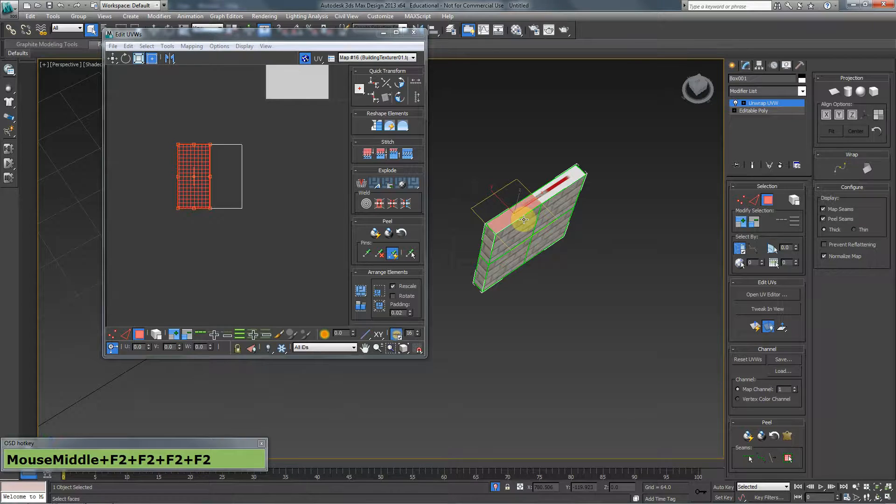
{"action": "key", "text": "F2"}
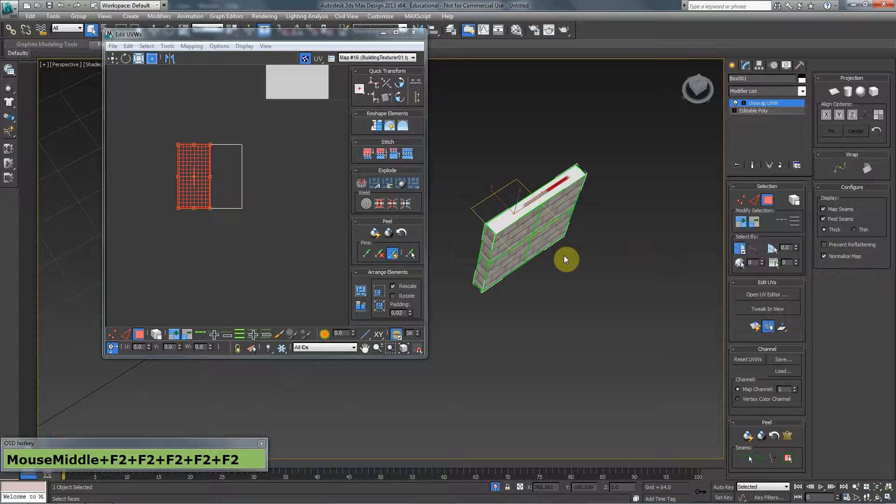
{"action": "key", "text": "F2"}
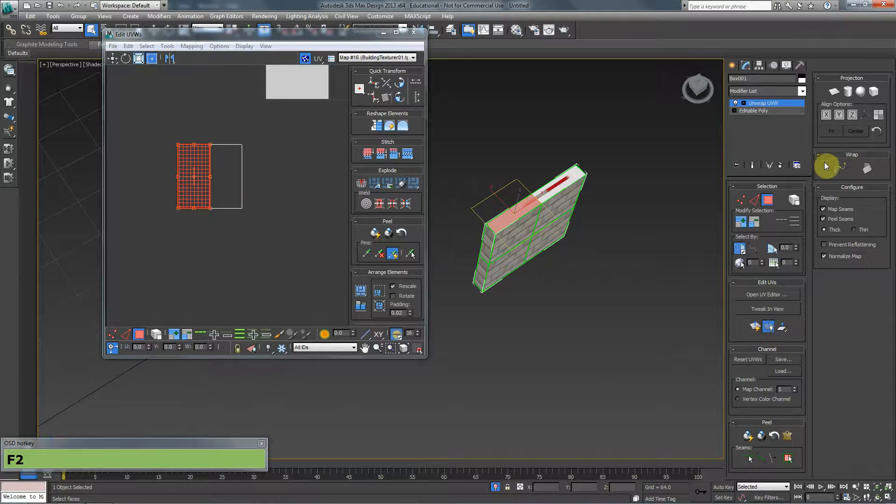
Apply planar mapping to each of the wall's two top faces separately
{"action": "left_click", "coordinate": [835, 91]}
{"action": "left_click", "coordinate": [557, 187]}
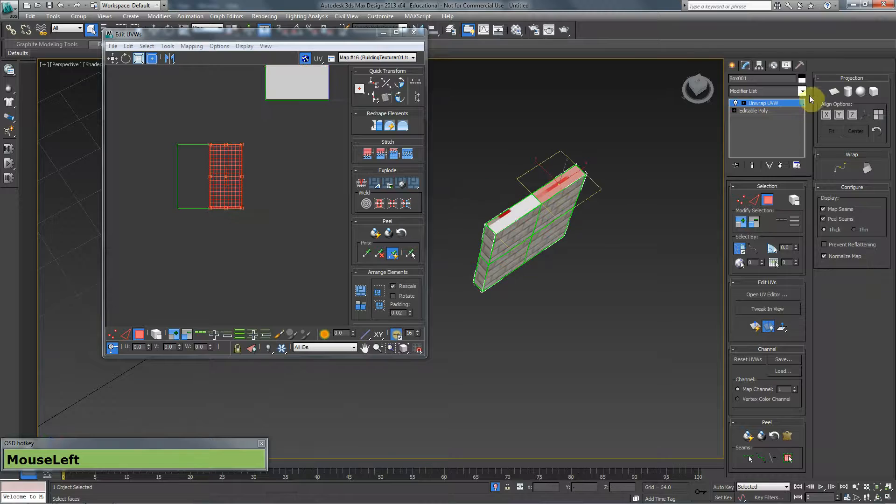
{"action": "left_click", "coordinate": [835, 91]}
Apply planar mapping to each of the wall's two bottom faces separately
{"action": "mouse_move", "coordinate": [513, 207]}
{"action": "middle_mouse_down", "text": "alt"}
{"action": "mouse_move", "coordinate": [535, 149]}
{"action": "mouse_move", "coordinate": [504, 231]}
{"action": "mouse_move", "coordinate": [522, 220]}
{"action": "middle_mouse_up", "text": "alt"}
{"action": "left_click", "coordinate": [525, 221]}
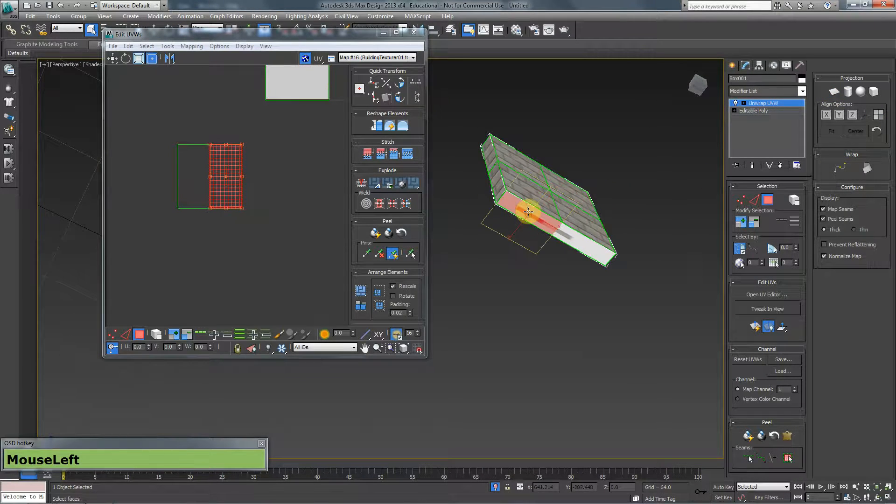
{"action": "left_click", "coordinate": [834, 91]}
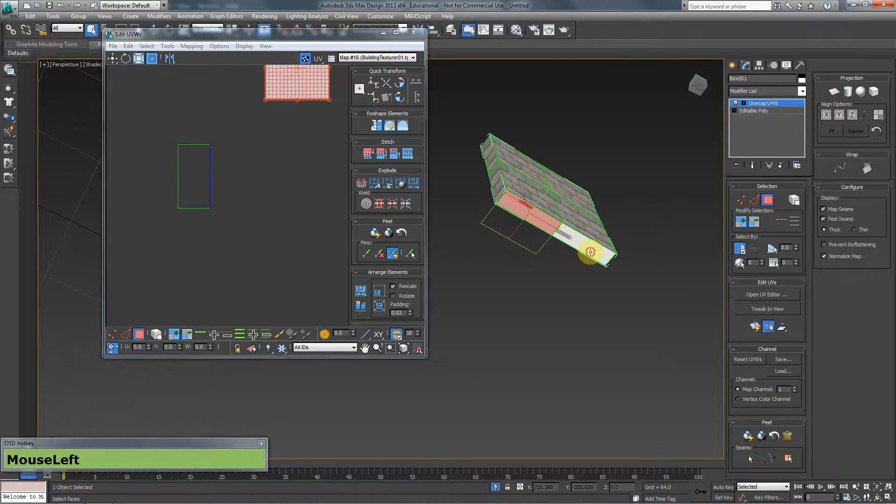
{"action": "left_click", "coordinate": [591, 252]}
{"action": "left_click", "coordinate": [835, 91]}
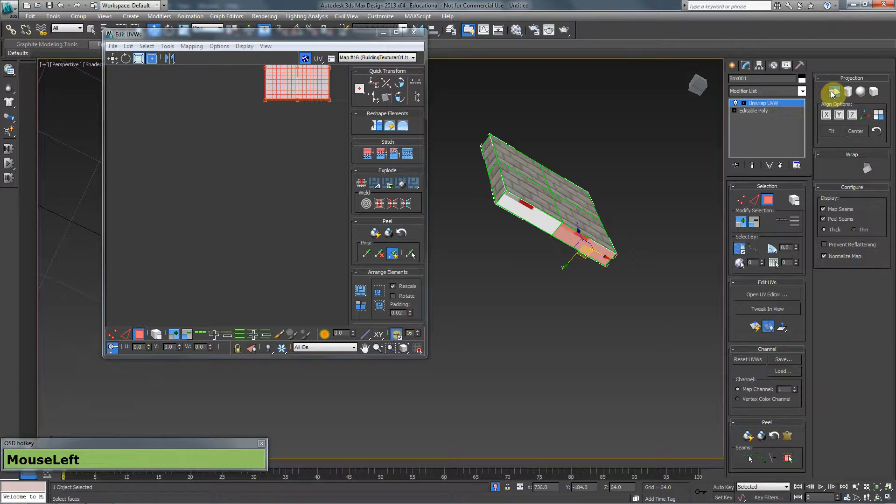
Select all four top and bottom faces of the wall together
{"action": "left_click", "coordinate": [537, 222], "text": "ctrl"}
{"action": "middle_click_drag", "start_coordinate": [517, 156], "coordinate": [589, 92], "text": "alt"}
{"action": "left_click", "coordinate": [573, 101], "text": "ctrl"}
{"action": "left_click", "coordinate": [589, 94], "text": "ctrl"}
{"action": "middle_click_drag", "start_coordinate": [474, 211], "coordinate": [475, 309]}
{"action": "middle_click_drag", "start_coordinate": [265, 118], "coordinate": [222, 232]}
{"action": "scroll", "coordinate": [241, 169], "scroll_direction": "up", "scroll_amount": 6}
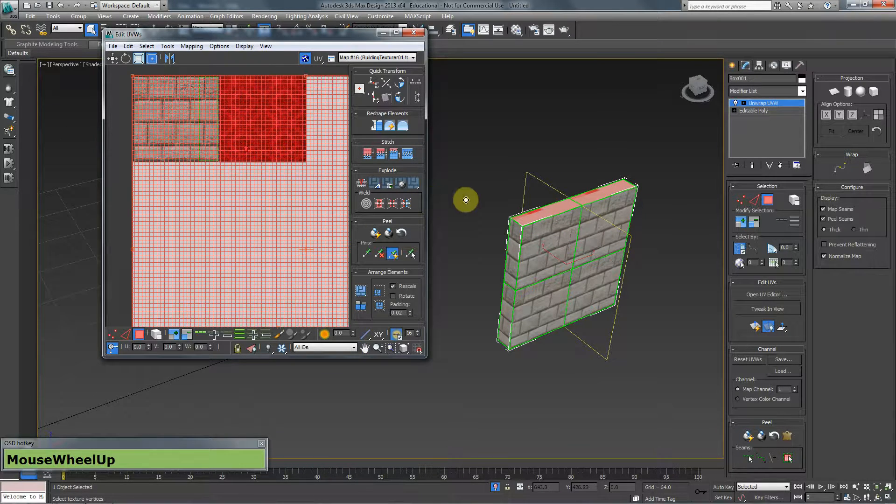
Select the faces on both narrow sides of the wall and offset their UVs by 2 in U, away from the atlas
{"action": "left_click", "coordinate": [486, 239]}
{"action": "left_click", "coordinate": [500, 294], "text": "ctrl"}
{"action": "middle_click_drag", "start_coordinate": [500, 295], "coordinate": [536, 274], "text": "alt"}
{"action": "left_click", "coordinate": [539, 275], "text": "ctrl"}
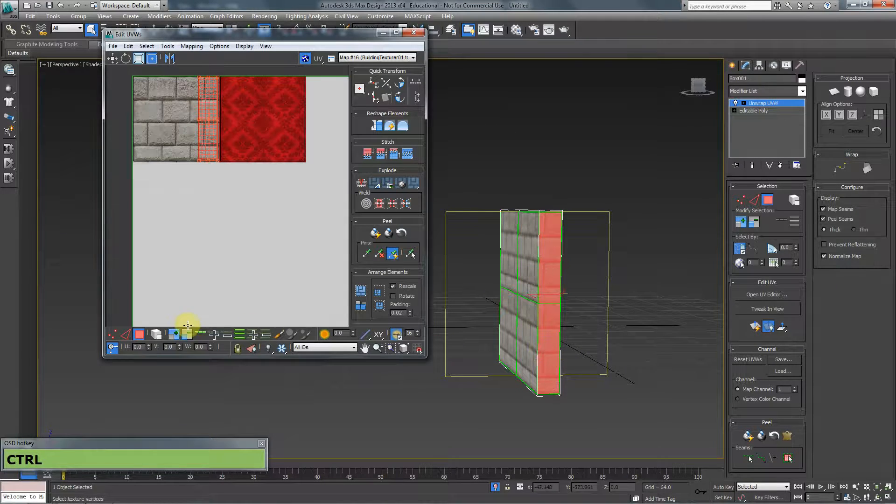
{"action": "left_click_drag", "start_coordinate": [140, 347], "coordinate": [10, 321]}
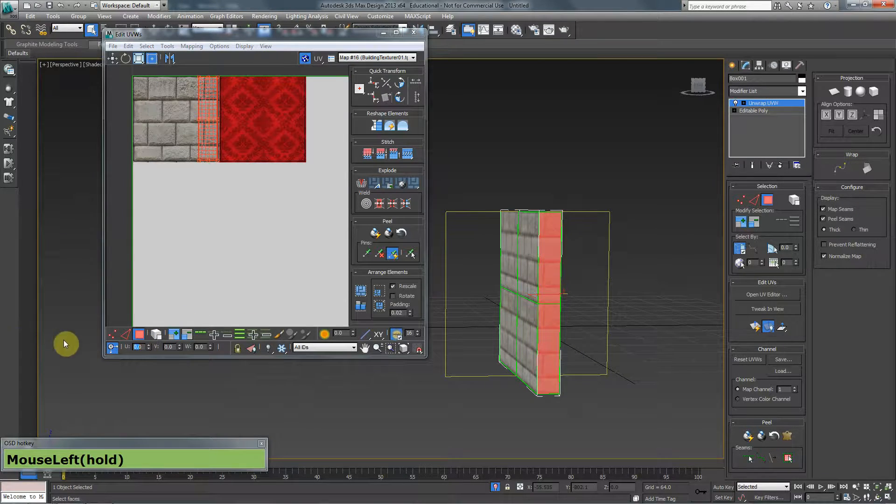
{"action": "left_click_drag", "start_coordinate": [142, 348], "coordinate": [84, 351]}
{"action": "type", "text": "2"}
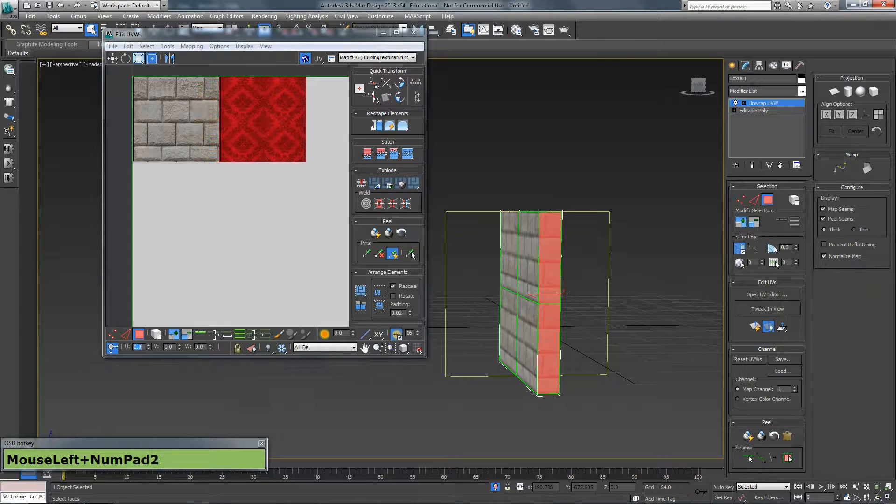
{"action": "middle_click_drag", "start_coordinate": [508, 249], "coordinate": [528, 268], "text": "alt"}
{"action": "left_click", "coordinate": [245, 217]}
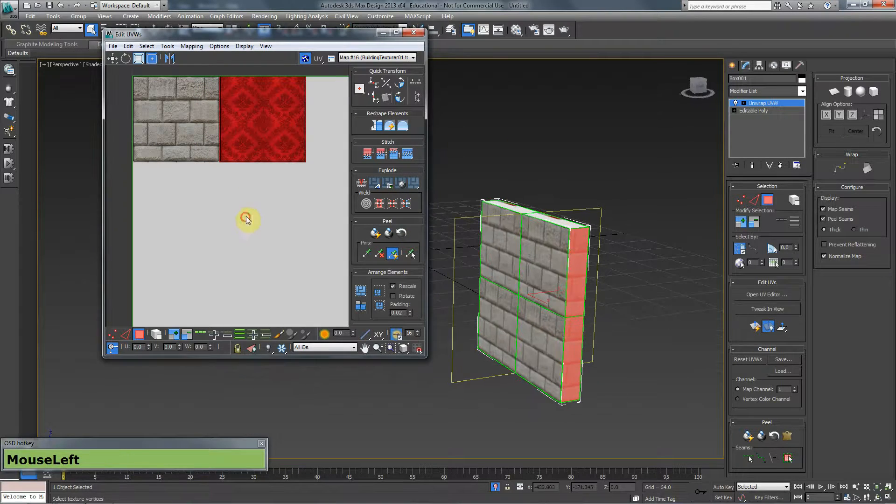
{"action": "left_click_drag", "start_coordinate": [226, 244], "coordinate": [150, 48]}
{"action": "key", "text": "ctrl+z"}
Select all the stacked top and bottom face UVs that cover the whole atlas
{"action": "middle_click_drag", "start_coordinate": [242, 178], "coordinate": [253, 191]}
{"action": "scroll", "coordinate": [253, 191], "scroll_direction": "down", "scroll_amount": 2}
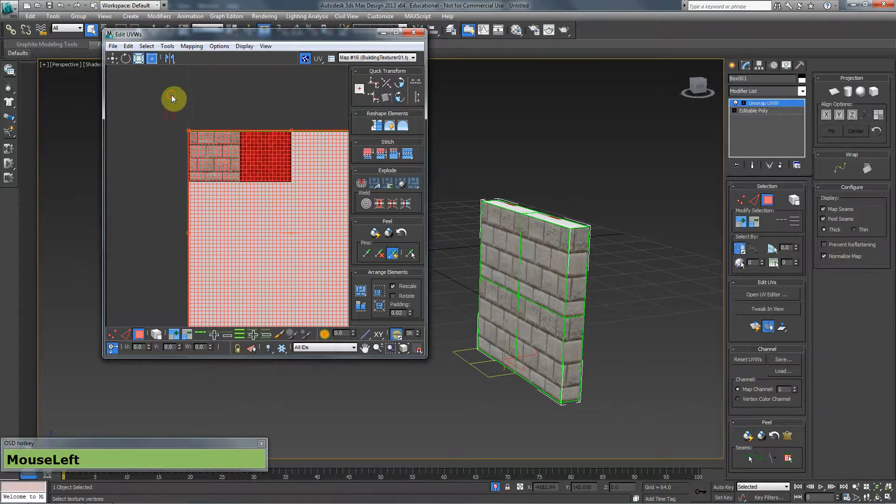
{"action": "left_click_drag", "start_coordinate": [172, 96], "coordinate": [282, 254]}
{"action": "scroll", "coordinate": [264, 251], "scroll_direction": "down", "scroll_amount": 2}
{"action": "scroll", "coordinate": [264, 251], "scroll_direction": "down", "scroll_amount": 1}
{"action": "left_click_drag", "start_coordinate": [206, 149], "coordinate": [353, 313]}
{"action": "middle_click_drag", "start_coordinate": [592, 344], "coordinate": [664, 382], "text": "alt"}
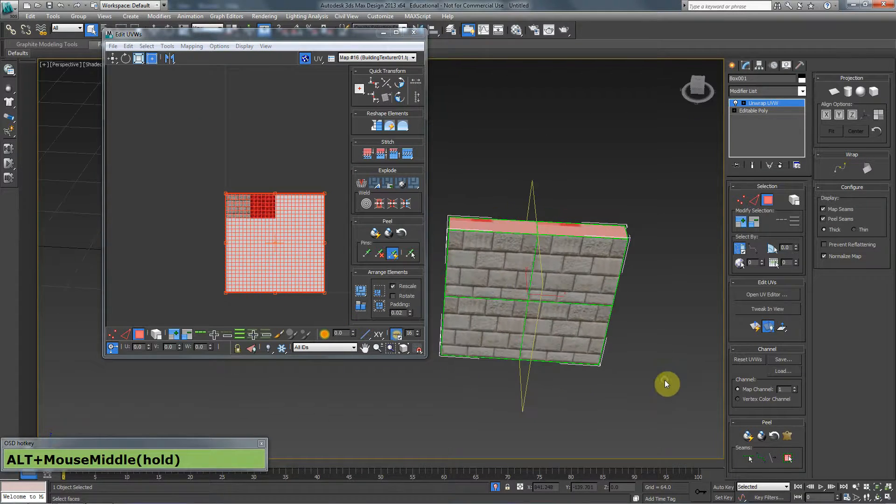
{"action": "middle_click_drag", "start_coordinate": [512, 320], "coordinate": [504, 267], "text": "alt"}
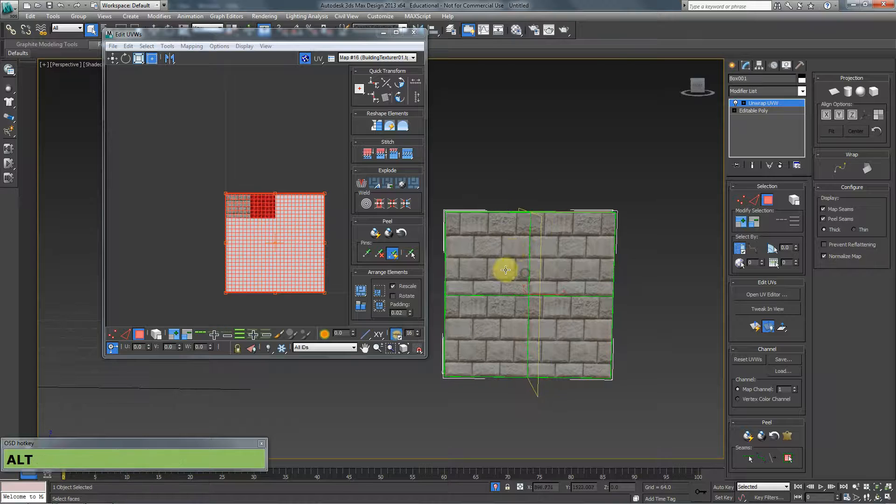
Scale the top and bottom UVs down onto the brick tile, anchored at the atlas's upper-left corner
{"action": "middle_click_drag", "start_coordinate": [300, 214], "coordinate": [203, 169]}
{"action": "scroll", "coordinate": [242, 151], "scroll_direction": "up", "scroll_amount": 1}
{"action": "scroll", "coordinate": [255, 161], "scroll_direction": "up", "scroll_amount": 1}
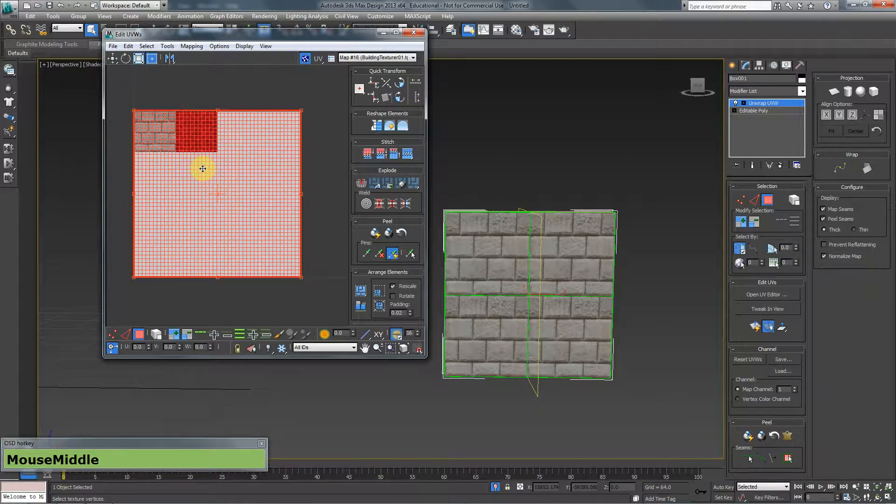
{"action": "left_click_drag", "start_coordinate": [327, 34], "coordinate": [319, 53]}
{"action": "left_click_drag", "start_coordinate": [292, 297], "coordinate": [242, 232]}
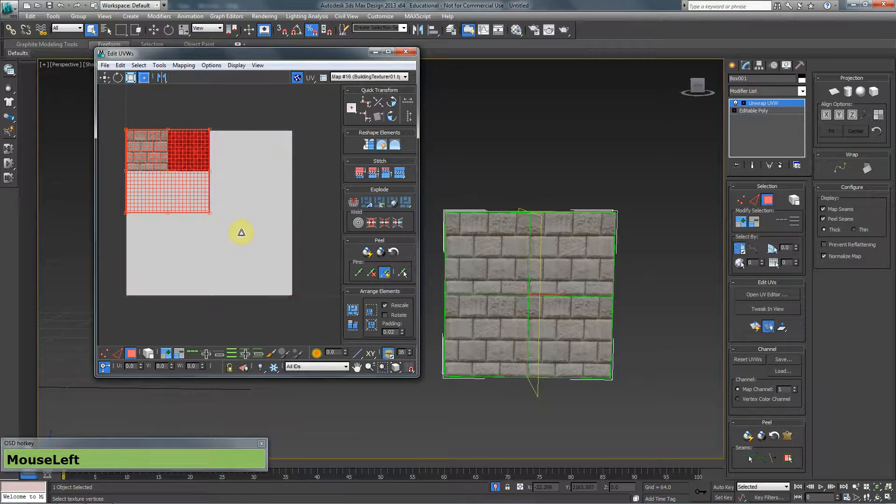
{"action": "scroll", "coordinate": [200, 177], "scroll_direction": "up", "scroll_amount": 8}
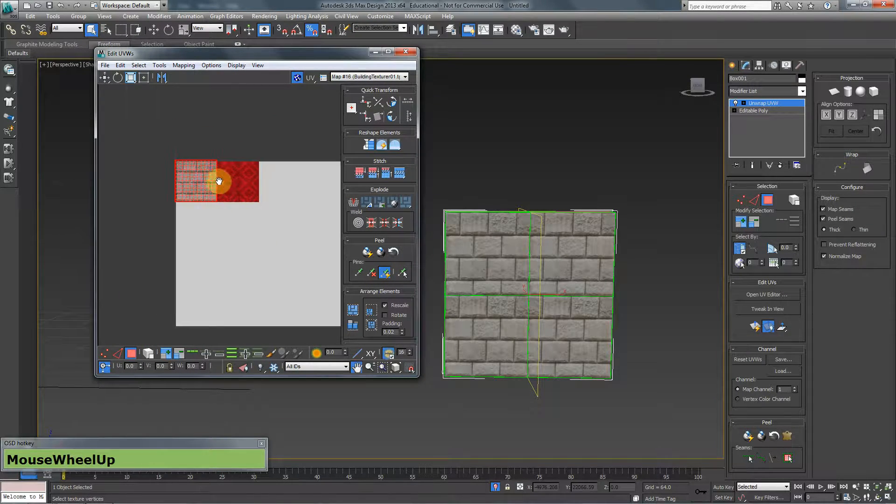
{"action": "middle_click_drag", "start_coordinate": [180, 180], "coordinate": [227, 206]}
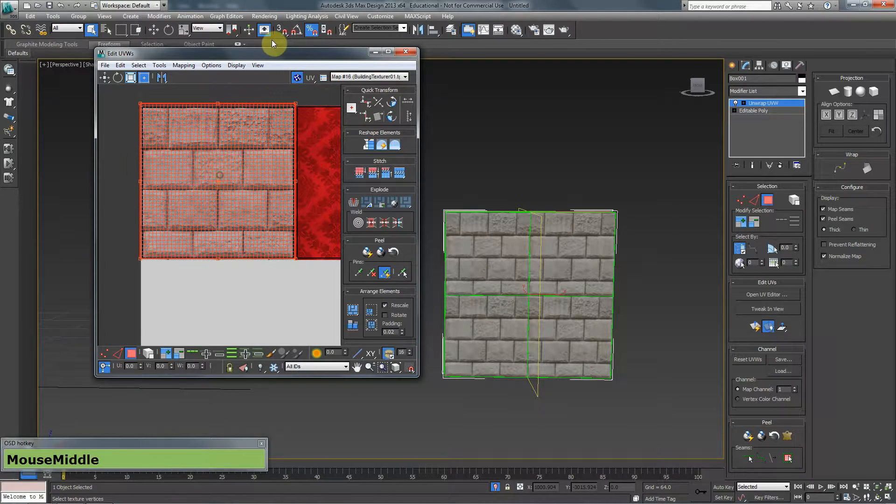
Turn off percent snap and shrink the top and bottom UVs about their centre onto the brick tile's black stroke border
{"action": "left_click", "coordinate": [311, 32]}
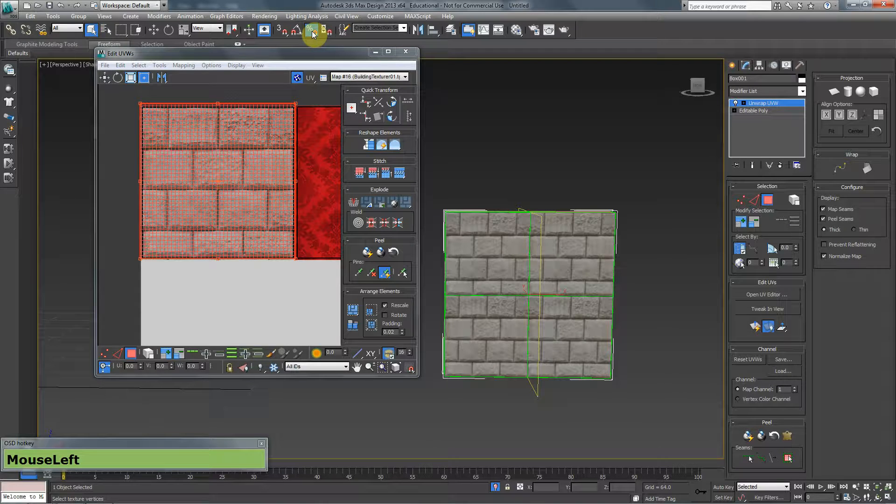
{"action": "scroll", "coordinate": [224, 186], "scroll_direction": "up", "scroll_amount": 4}
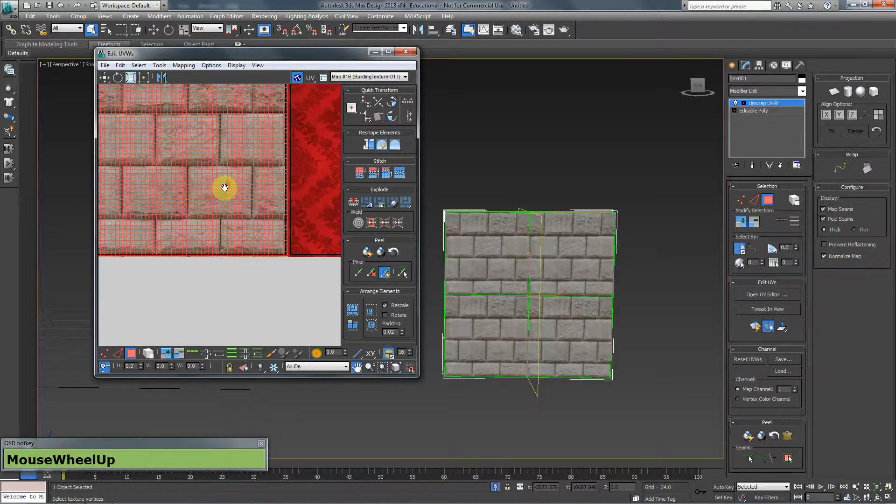
{"action": "middle_click_drag", "start_coordinate": [224, 186], "coordinate": [354, 308]}
{"action": "middle_click_drag", "start_coordinate": [152, 143], "coordinate": [225, 210]}
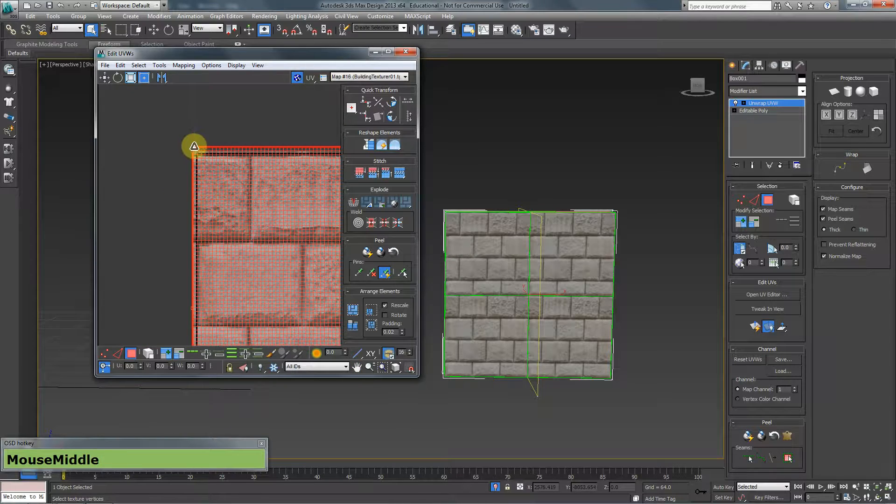
{"action": "scroll", "coordinate": [194, 147], "scroll_direction": "up", "scroll_amount": 4}
{"action": "left_click_drag", "start_coordinate": [189, 150], "coordinate": [244, 254], "text": "ctrl+alt"}
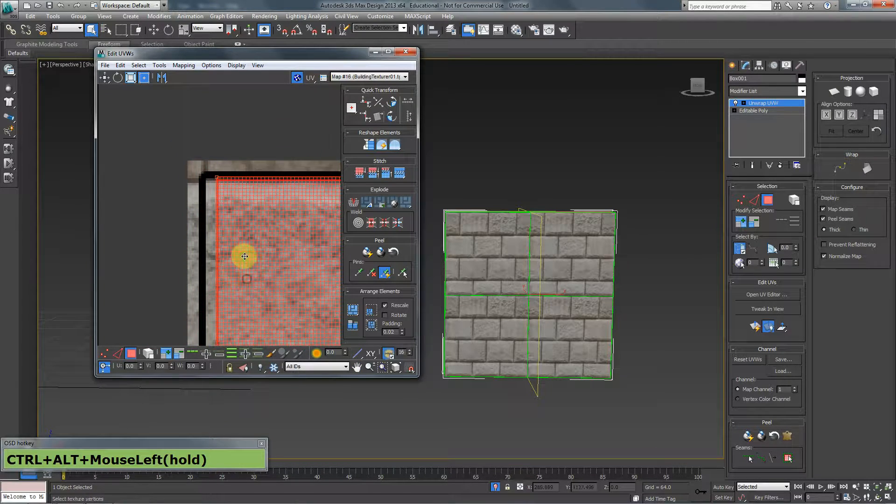
Flatten the top and bottom UVs vertically into a thin strip along the brick tile's lower border
{"action": "middle_click_drag", "start_coordinate": [244, 254], "coordinate": [185, 198]}
{"action": "scroll", "coordinate": [185, 199], "scroll_direction": "down", "scroll_amount": 8}
{"action": "middle_click_drag", "start_coordinate": [258, 250], "coordinate": [196, 130]}
{"action": "scroll", "coordinate": [196, 131], "scroll_direction": "down", "scroll_amount": 1}
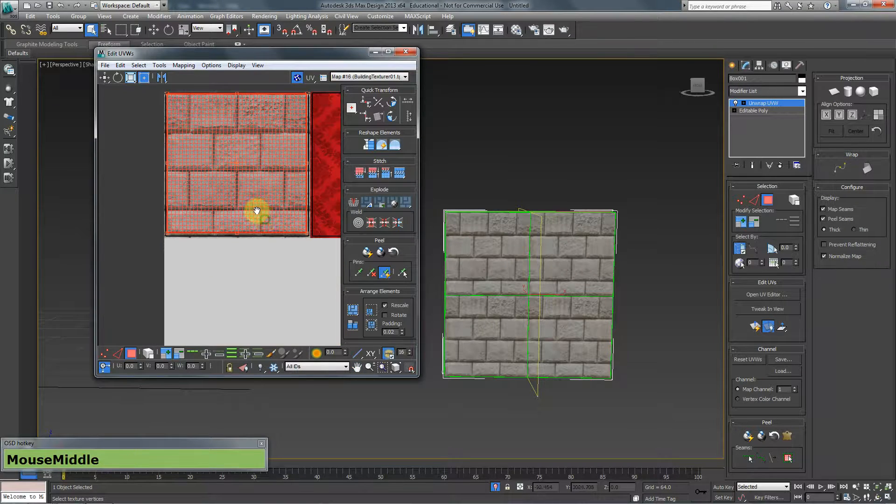
{"action": "middle_click_drag", "start_coordinate": [257, 209], "coordinate": [246, 197]}
{"action": "middle_click_drag", "start_coordinate": [256, 173], "coordinate": [259, 193]}
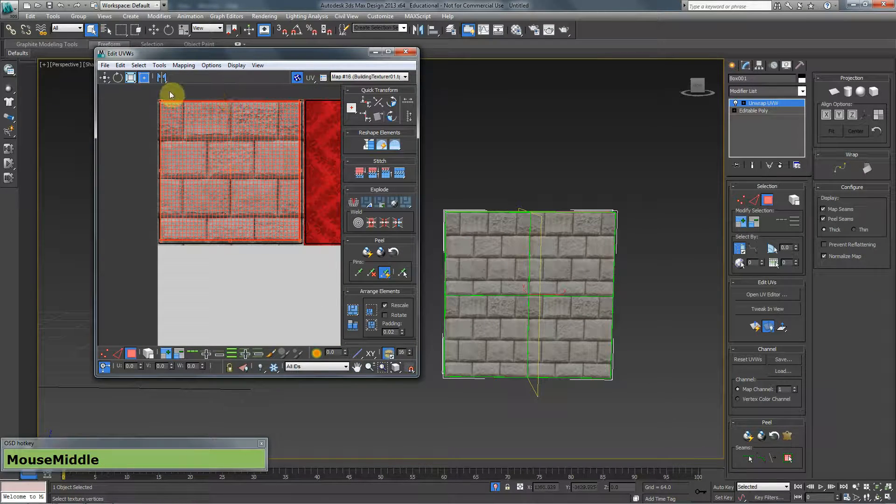
{"action": "left_click_drag", "start_coordinate": [299, 101], "coordinate": [293, 206]}
Check the bricks on the wall's top, then offset the top and bottom UVs by 2 in U, away from the atlas
{"action": "mouse_move", "coordinate": [518, 226]}
{"action": "middle_mouse_down", "text": "alt"}
{"action": "mouse_move", "coordinate": [524, 296]}
{"action": "mouse_move", "coordinate": [530, 266]}
{"action": "mouse_move", "coordinate": [483, 243]}
{"action": "mouse_move", "coordinate": [497, 250]}
{"action": "mouse_move", "coordinate": [509, 218]}
{"action": "middle_mouse_up", "text": "alt"}
{"action": "scroll", "coordinate": [482, 244], "scroll_direction": "down", "scroll_amount": 3}
{"action": "scroll", "coordinate": [480, 243], "scroll_direction": "up", "scroll_amount": 2}
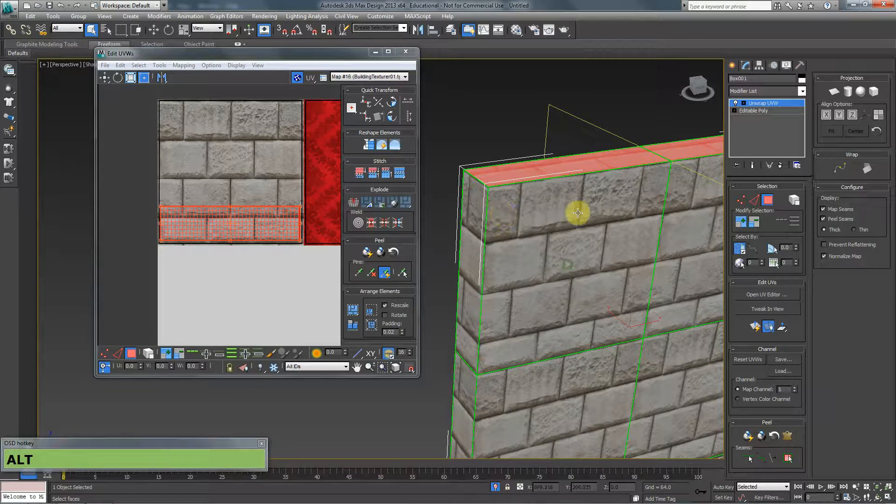
{"action": "middle_click_drag", "start_coordinate": [575, 208], "coordinate": [594, 357], "text": "alt"}
{"action": "scroll", "coordinate": [199, 166], "scroll_direction": "down", "scroll_amount": 2}
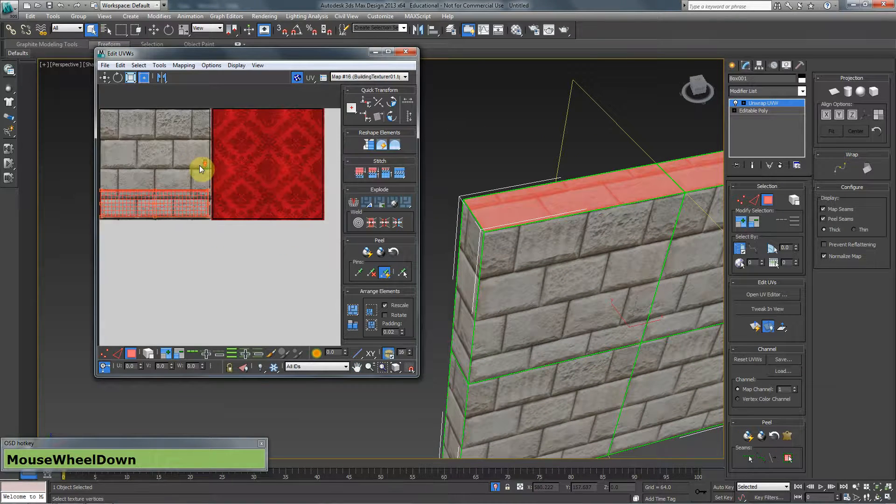
{"action": "scroll", "coordinate": [204, 210], "scroll_direction": "down", "scroll_amount": 2}
{"action": "left_click_drag", "start_coordinate": [136, 366], "coordinate": [44, 364]}
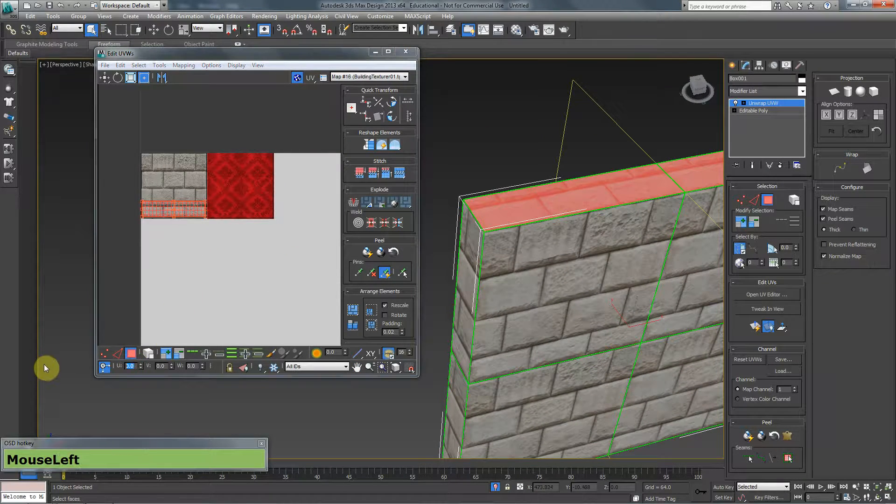
{"action": "type", "text": "2"}
{"action": "key", "text": "Return"}
Convert the unwrapped wall to an Editable Poly
{"action": "scroll", "coordinate": [200, 165], "scroll_direction": "down", "scroll_amount": 3}
{"action": "scroll", "coordinate": [229, 207], "scroll_direction": "down", "scroll_amount": 3}
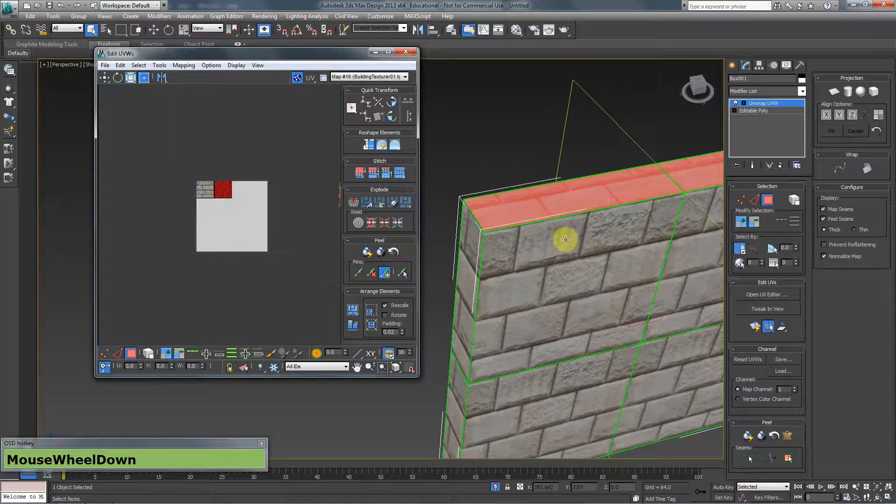
{"action": "right_click", "coordinate": [550, 221]}
{"action": "mouse_move", "coordinate": [606, 309]}
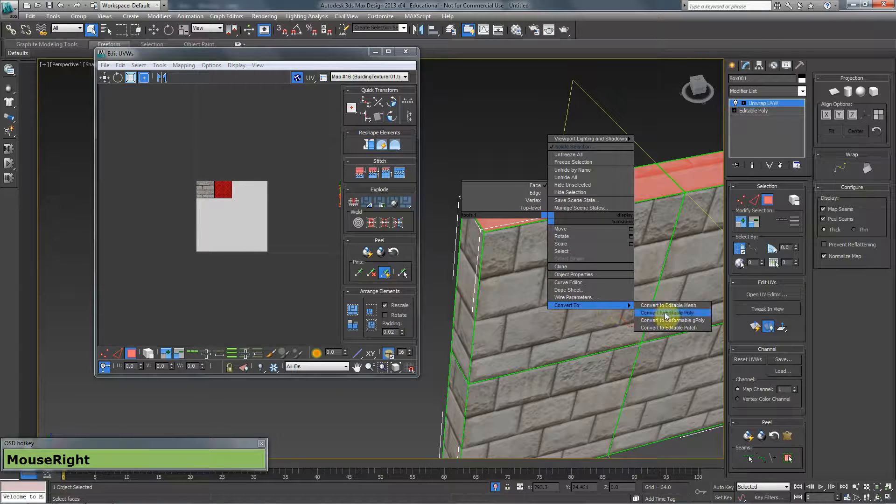
{"action": "left_click", "coordinate": [435, 265]}
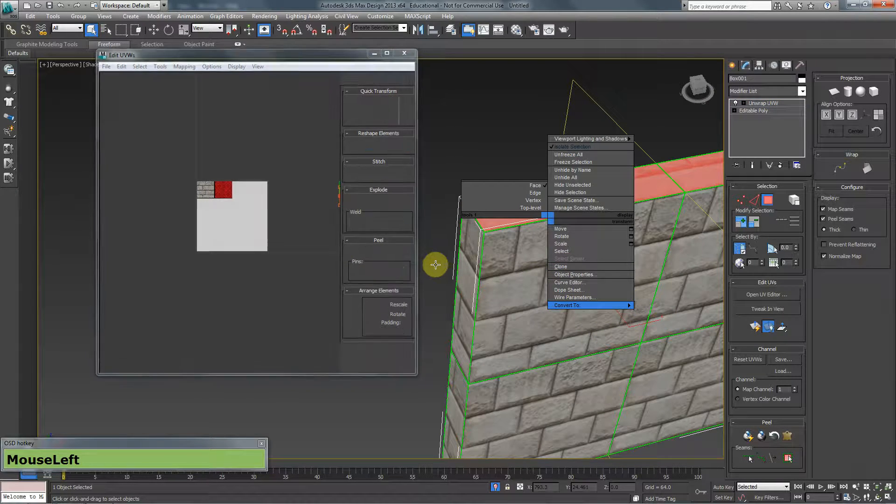
{"action": "middle_click_drag", "start_coordinate": [386, 266], "coordinate": [541, 263], "text": "alt"}
{"action": "scroll", "coordinate": [541, 267], "scroll_direction": "down", "scroll_amount": 6}
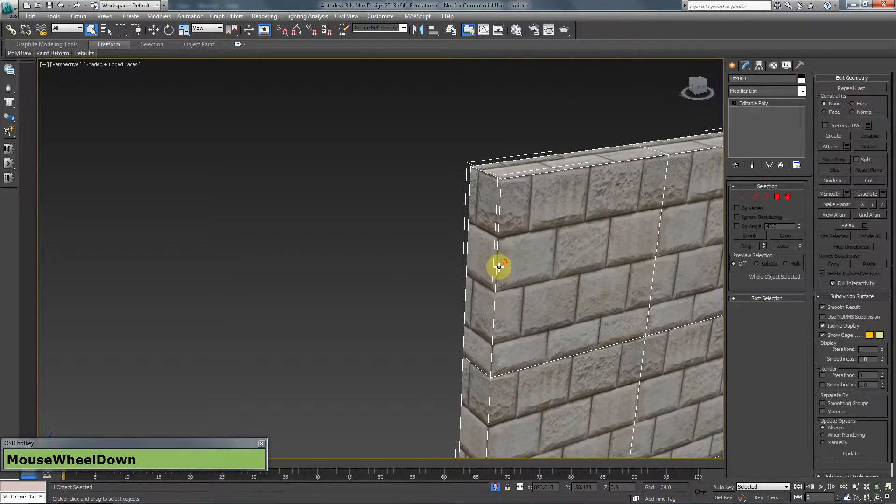
Switch to the browser to examine the stone wall in the Wakehurst Place Mansion reference photo, and return to 3ds Max
{"action": "left_click", "coordinate": [477, 244]}
{"action": "key", "text": "f"}
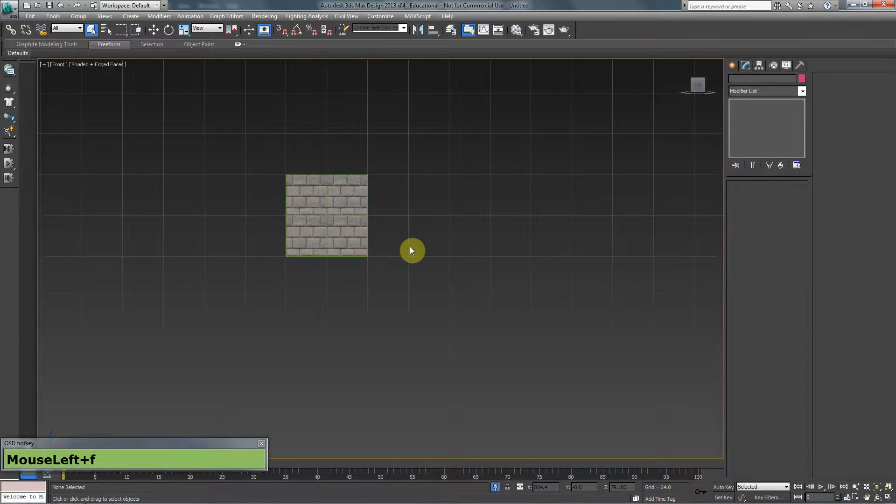
{"action": "key", "text": "alt+Tab"}
{"action": "key", "text": "alt+Tab"}
{"action": "key", "text": "alt+Tab"}
{"action": "key", "text": "Tab"}
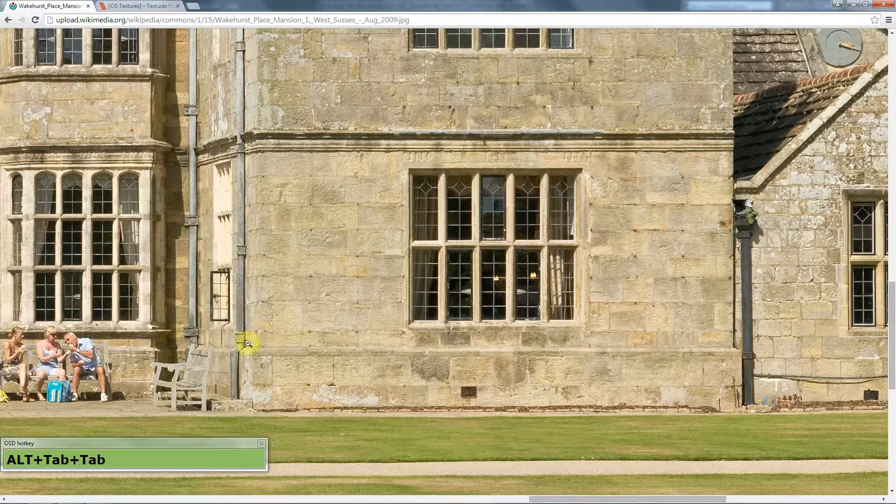
{"action": "key", "text": "alt+Tab"}
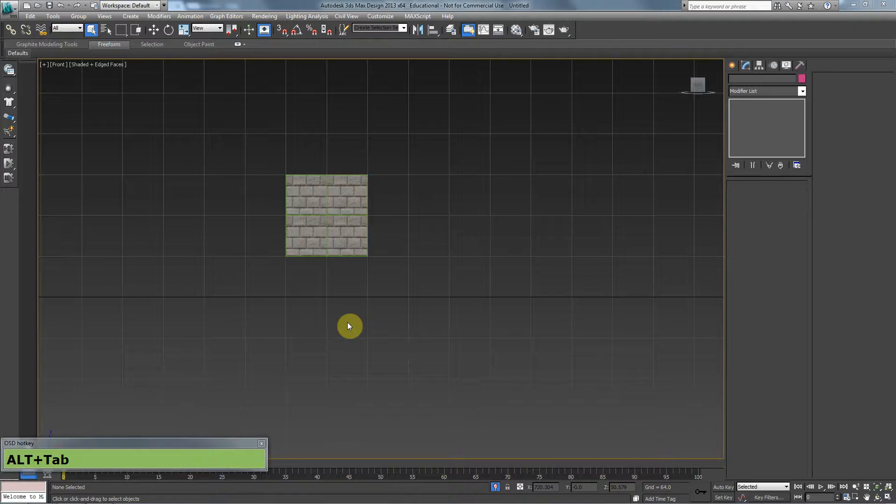
Exit isolation to show the rest of the scene and delete the green untextured box beneath the brick wall
{"action": "right_click", "coordinate": [360, 275]}
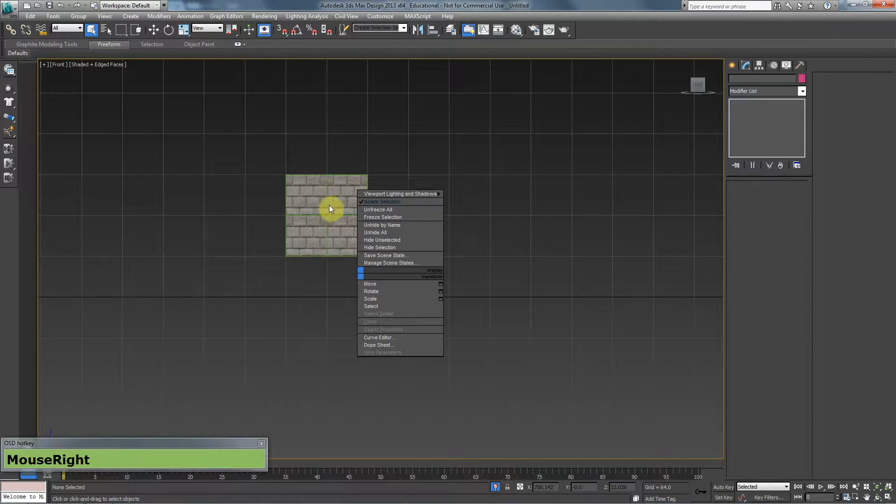
{"action": "left_click", "coordinate": [379, 201]}
{"action": "key", "text": "p"}
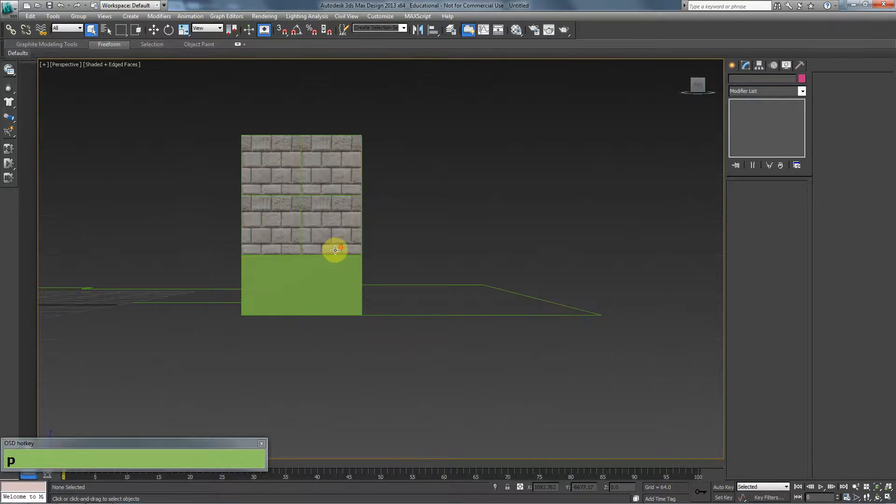
{"action": "middle_click_drag", "start_coordinate": [334, 250], "coordinate": [412, 294], "text": "alt"}
{"action": "left_click", "coordinate": [412, 295]}
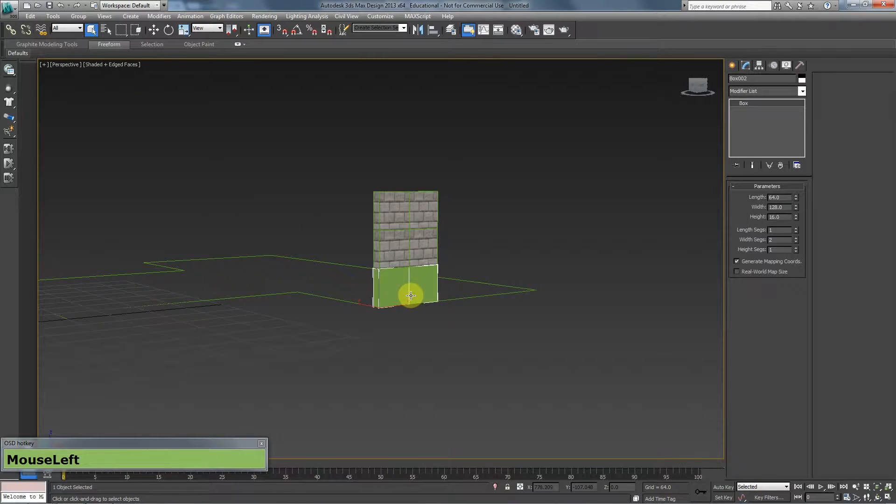
{"action": "key", "text": "Delete"}
Turn on snapping and clone the brick wall as a Copy, moved straight down onto the ground line at Z 0
{"action": "left_click", "coordinate": [386, 240]}
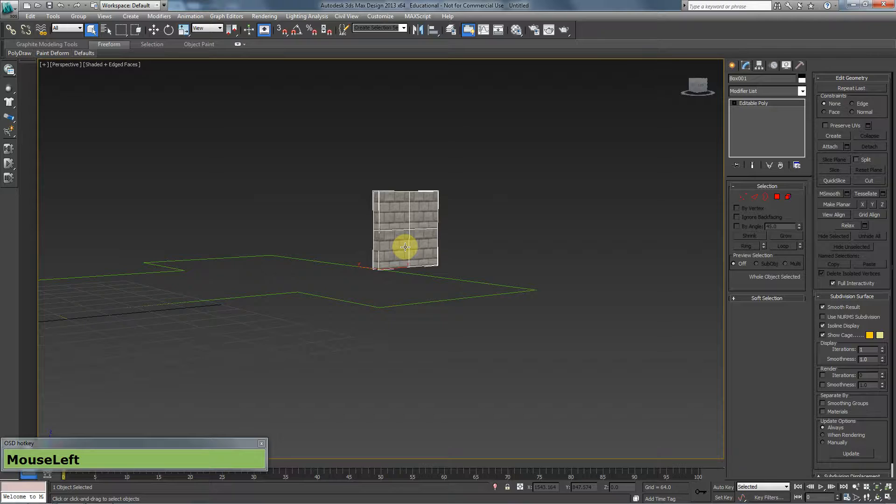
{"action": "middle_click_drag", "start_coordinate": [420, 220], "coordinate": [398, 184], "text": "alt"}
{"action": "scroll", "coordinate": [414, 256], "scroll_direction": "up", "scroll_amount": 5}
{"action": "key", "text": "f"}
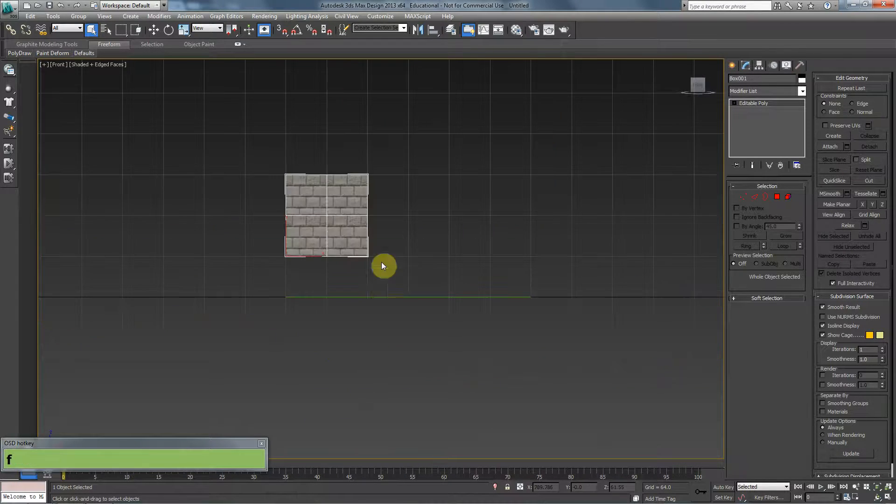
{"action": "middle_click", "coordinate": [420, 272]}
{"action": "key", "text": "w"}
{"action": "scroll", "coordinate": [244, 222], "scroll_direction": "up", "scroll_amount": 3}
{"action": "middle_click_drag", "start_coordinate": [244, 222], "coordinate": [335, 216]}
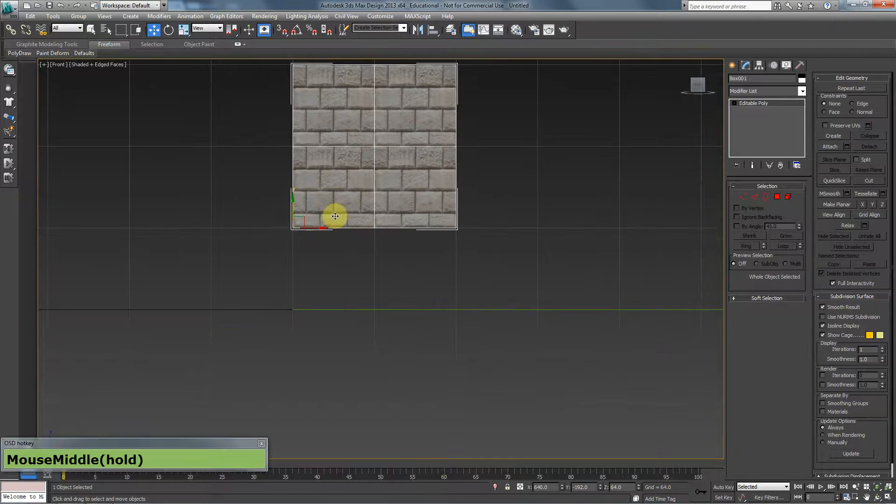
{"action": "left_click", "coordinate": [283, 29]}
{"action": "right_click", "coordinate": [283, 29]}
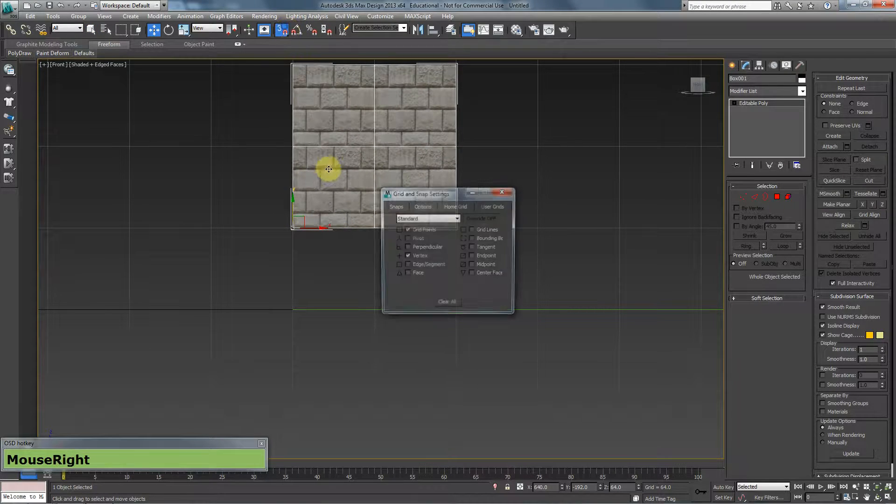
{"action": "left_click", "coordinate": [498, 192]}
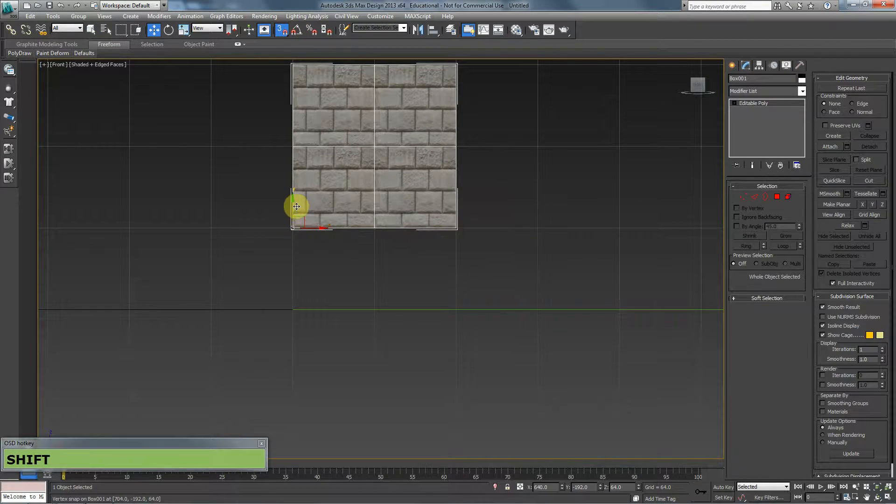
{"action": "left_click_drag", "start_coordinate": [294, 211], "coordinate": [293, 309], "text": "shift"}
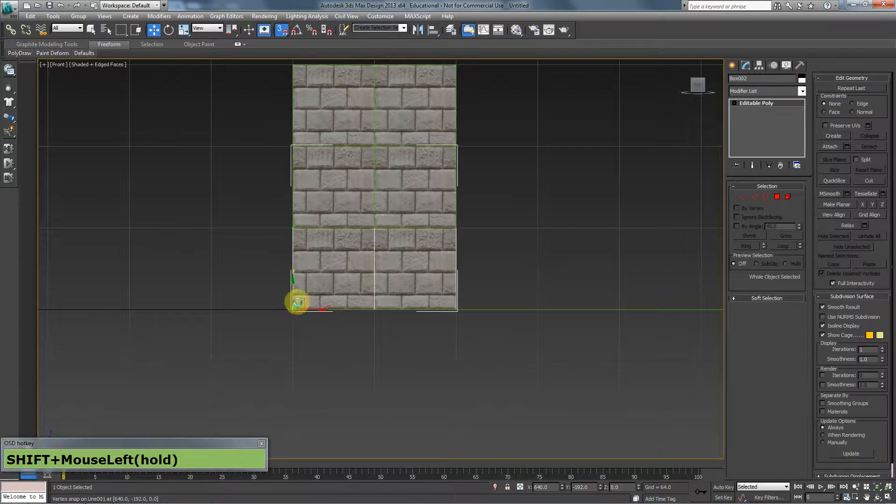
{"action": "left_click", "coordinate": [410, 229]}
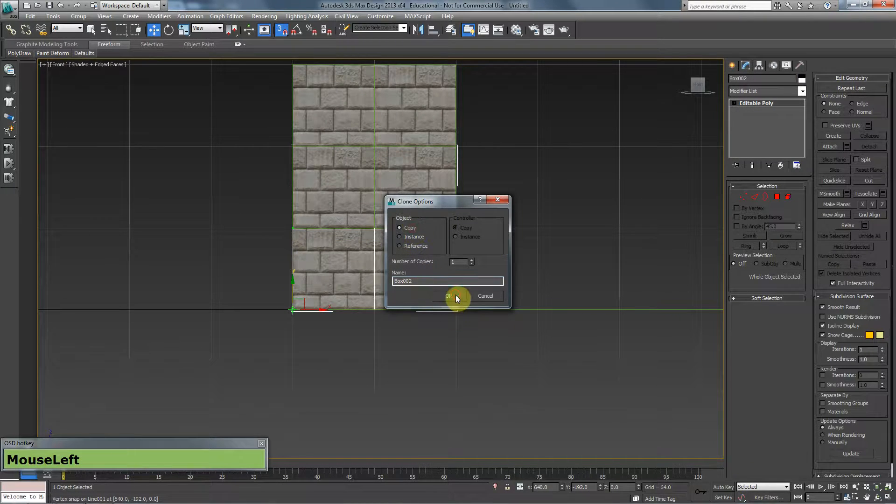
{"action": "left_click", "coordinate": [448, 296]}
Isolate the copied wall and select the six vertices along its top
{"action": "right_click", "coordinate": [310, 218]}
{"action": "left_click", "coordinate": [358, 147]}
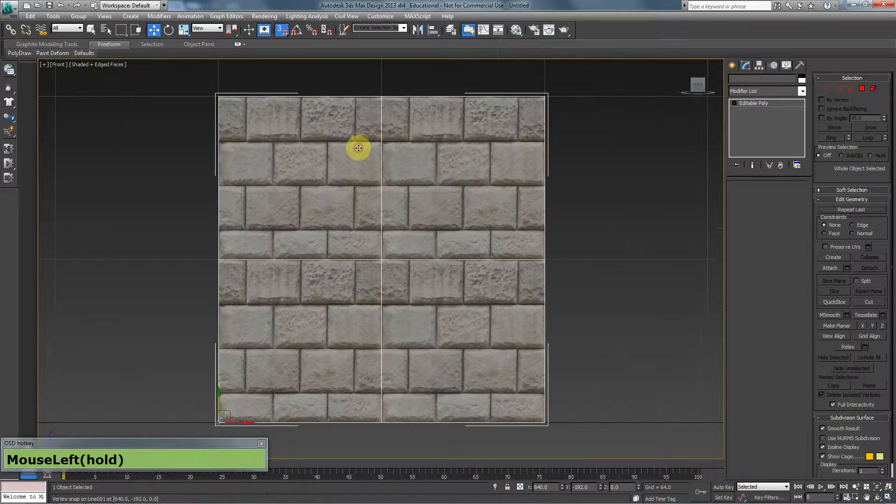
{"action": "scroll", "coordinate": [374, 272], "scroll_direction": "down", "scroll_amount": 3}
{"action": "middle_click_drag", "start_coordinate": [374, 272], "coordinate": [376, 254]}
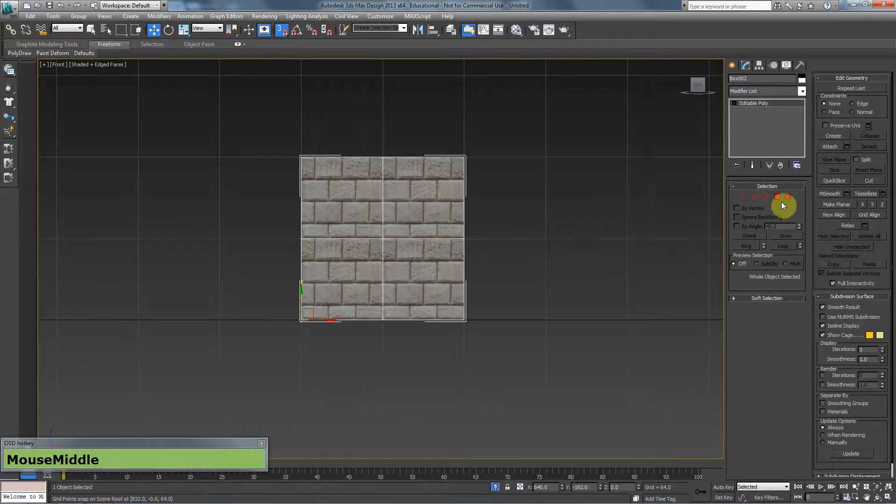
{"action": "left_click", "coordinate": [745, 196]}
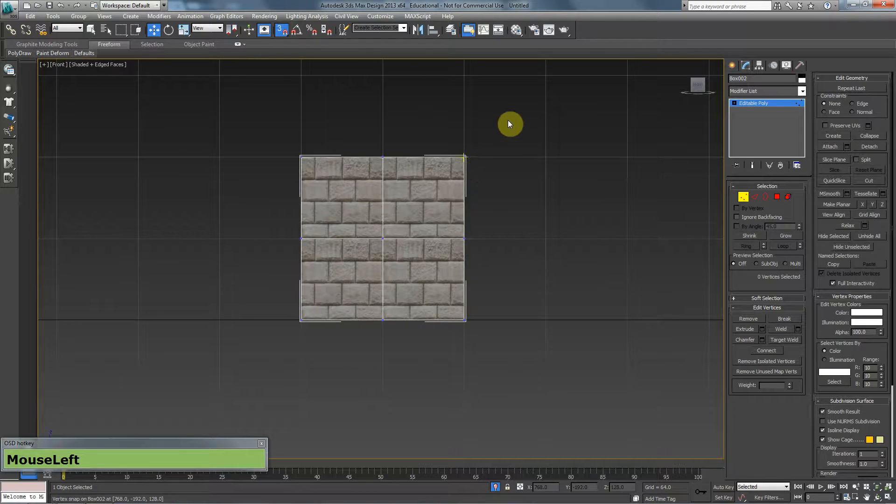
{"action": "left_click_drag", "start_coordinate": [525, 124], "coordinate": [225, 184]}
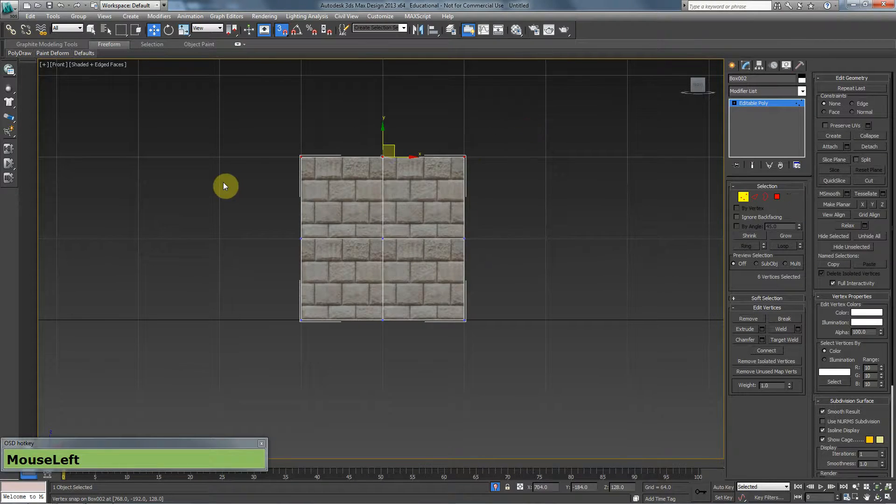
{"action": "key", "text": "p"}
{"action": "mouse_move", "coordinate": [317, 243]}
{"action": "middle_mouse_down", "text": "alt"}
{"action": "mouse_move", "coordinate": [394, 258]}
{"action": "mouse_move", "coordinate": [303, 247]}
{"action": "middle_mouse_up", "text": "alt"}
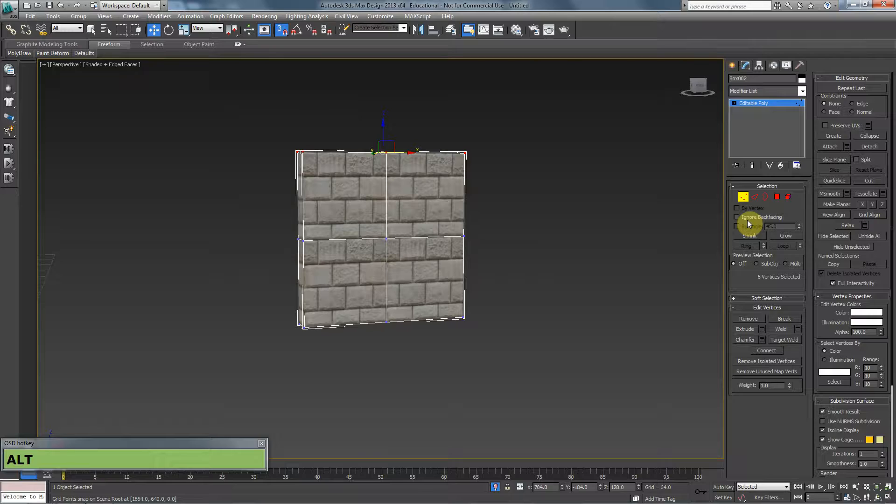
Try removing the copied wall's middle horizontal edge loop together with its vertices, and undo the removal
{"action": "left_click", "coordinate": [754, 197]}
{"action": "left_click_drag", "start_coordinate": [352, 266], "coordinate": [362, 238]}
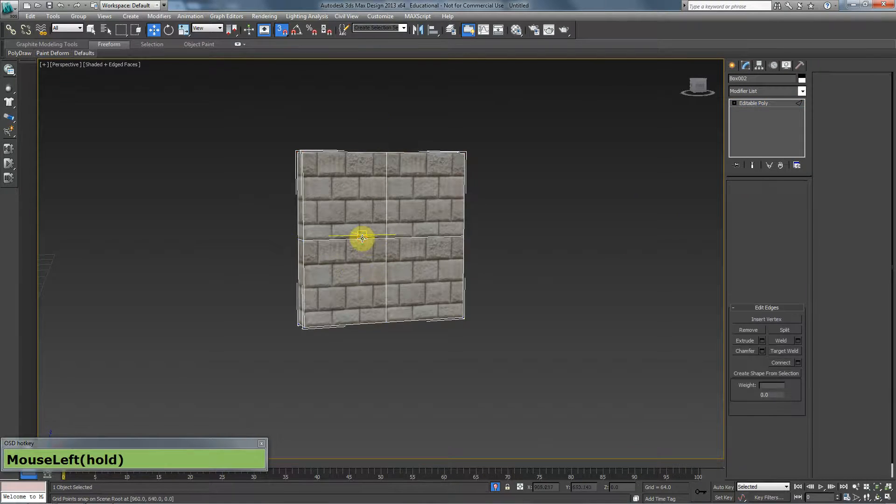
{"action": "key", "text": "s"}
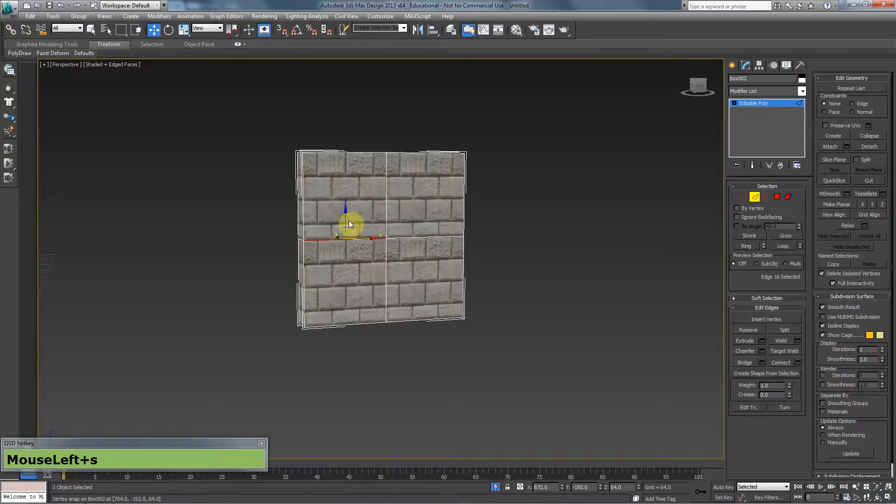
{"action": "double_click", "coordinate": [427, 237]}
{"action": "middle_click_drag", "start_coordinate": [428, 236], "coordinate": [287, 254], "text": "alt"}
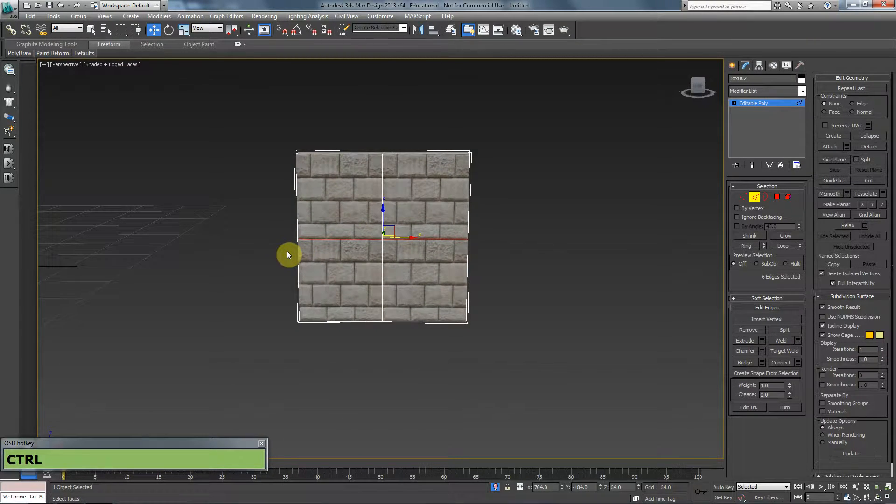
{"action": "key", "text": "ctrl+BackSpace"}
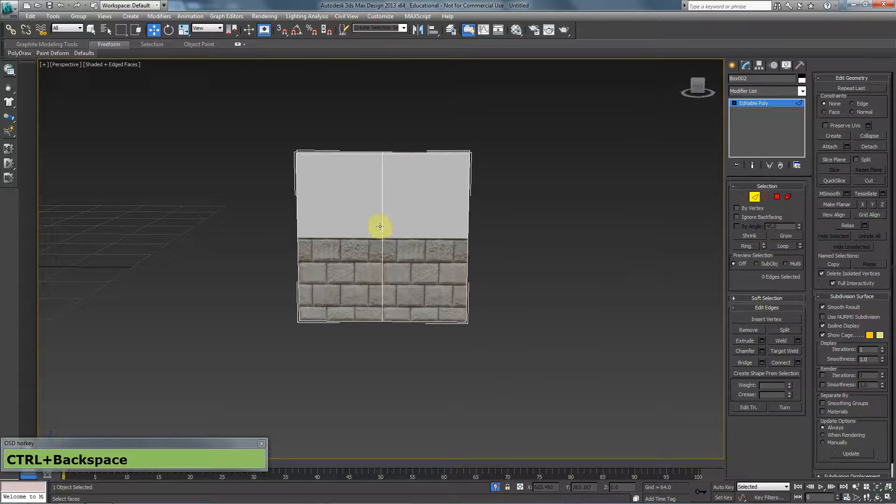
{"action": "middle_click_drag", "start_coordinate": [380, 226], "coordinate": [434, 226], "text": "alt"}
{"action": "key", "text": "ctrl+z"}
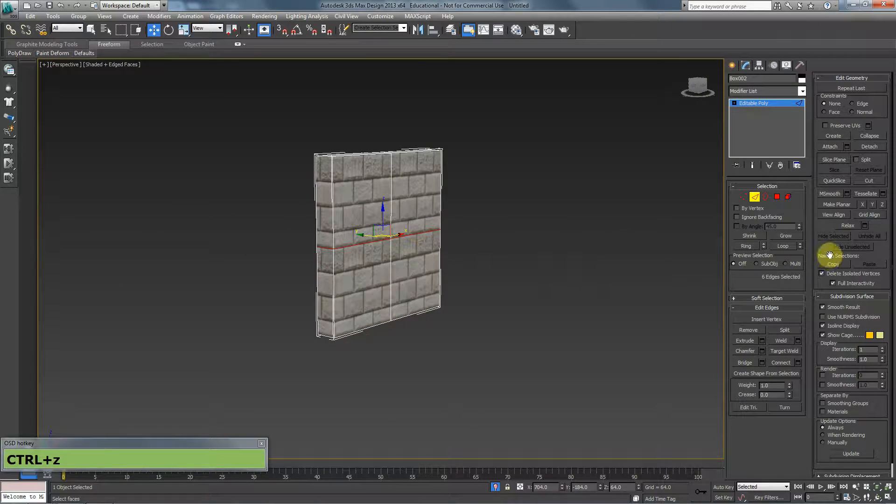
Turn on Preserve UVs, try removing the middle edge loop again, and undo the removal
{"action": "left_click", "coordinate": [834, 136]}
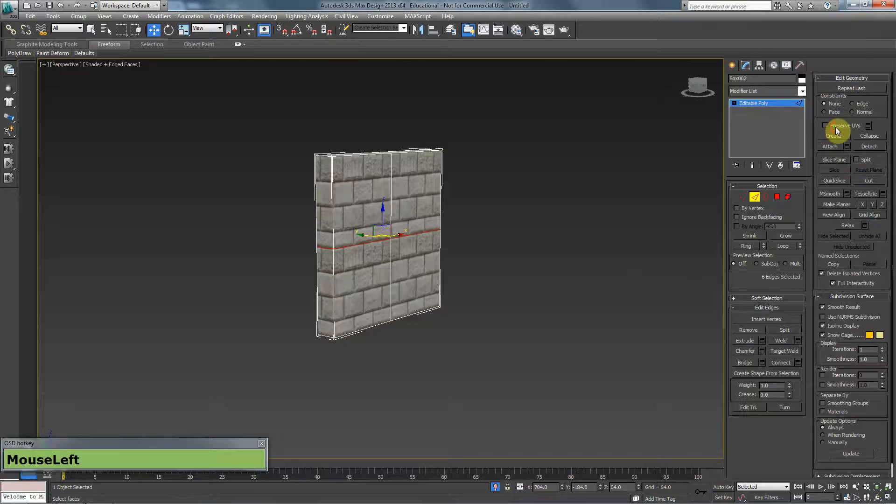
{"action": "middle_click_drag", "start_coordinate": [501, 229], "coordinate": [469, 226], "text": "alt"}
{"action": "key", "text": "ctrl+BackSpace"}
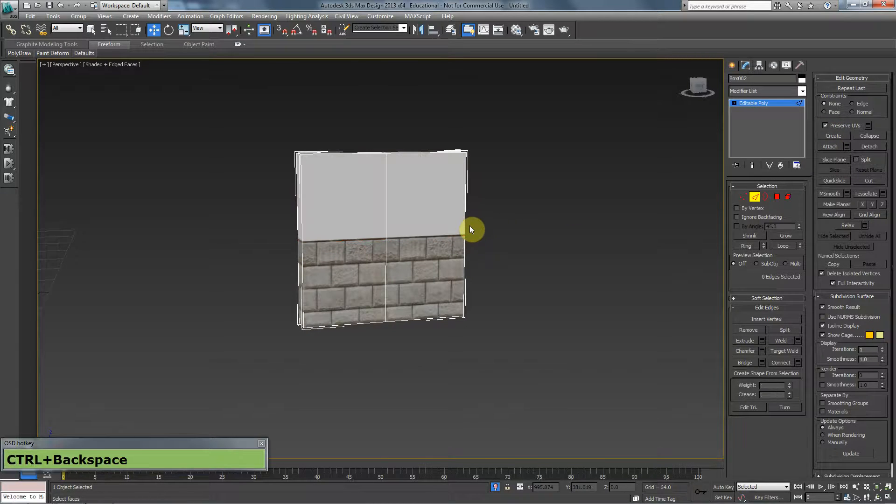
{"action": "key", "text": "ctrl+z"}
Delete the six top vertices of the copied wall to cut it to its lower half
{"action": "left_click", "coordinate": [743, 197]}
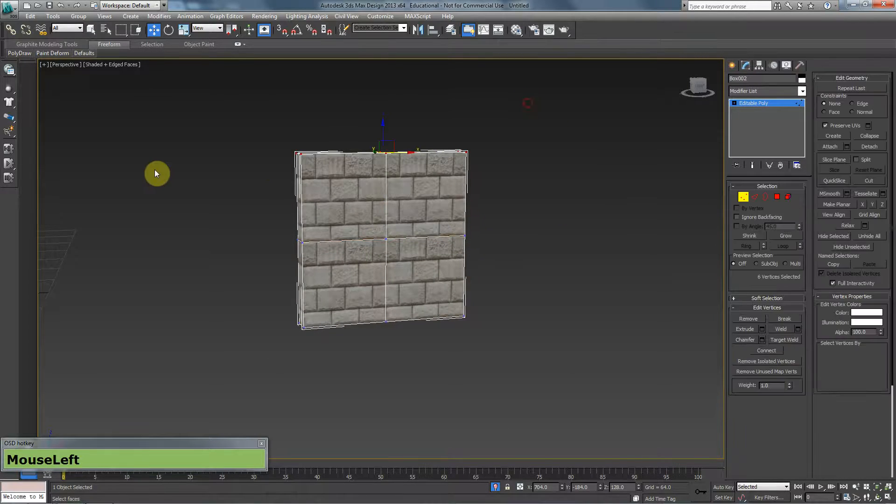
{"action": "key", "text": "Delete"}
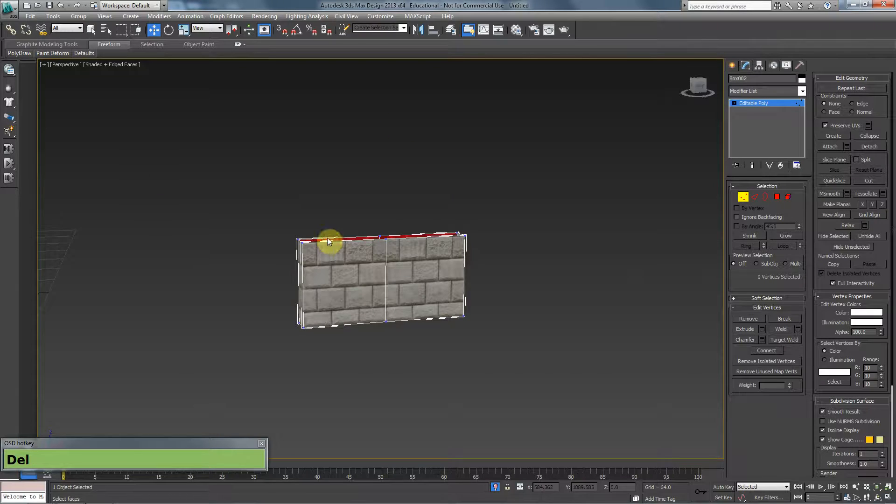
Try to bridge all six edges around the wall's open top at once
{"action": "left_click", "coordinate": [754, 197]}
{"action": "middle_click_drag", "start_coordinate": [458, 233], "coordinate": [350, 244], "text": "alt"}
{"action": "scroll", "coordinate": [398, 208], "scroll_direction": "up", "scroll_amount": 1}
{"action": "middle_click", "coordinate": [530, 257]}
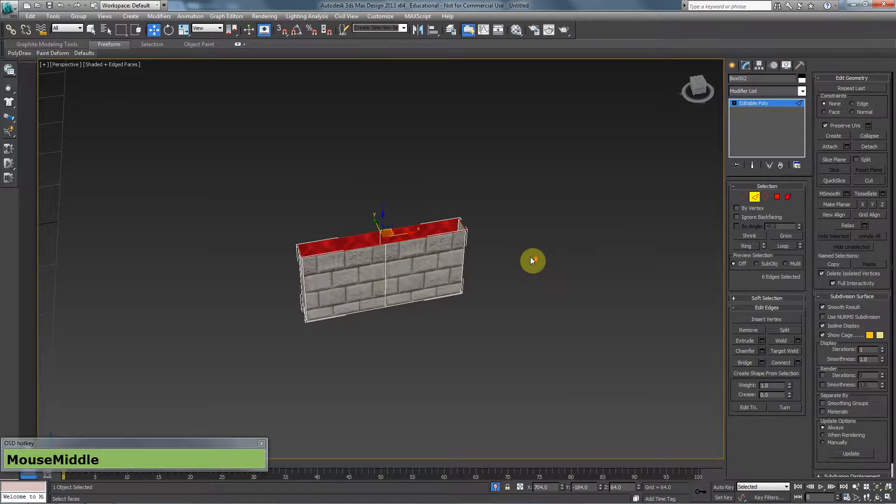
{"action": "scroll", "coordinate": [530, 256], "scroll_direction": "up", "scroll_amount": 3}
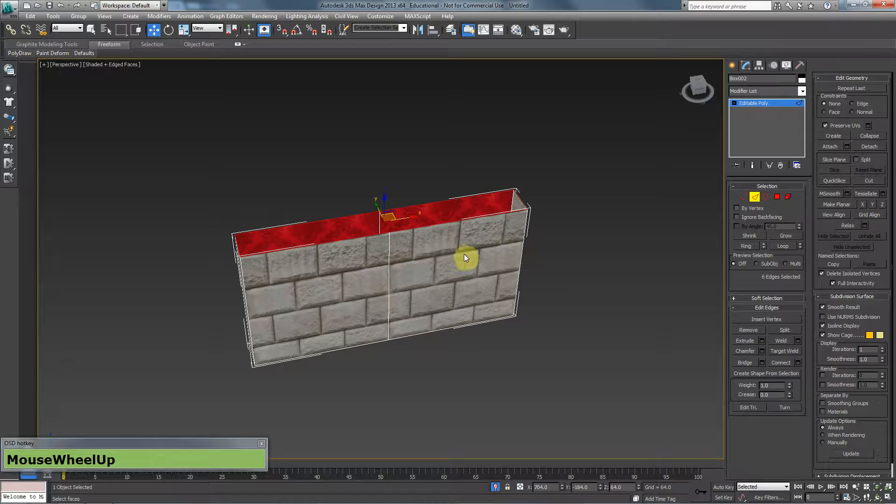
{"action": "left_click", "coordinate": [742, 362]}
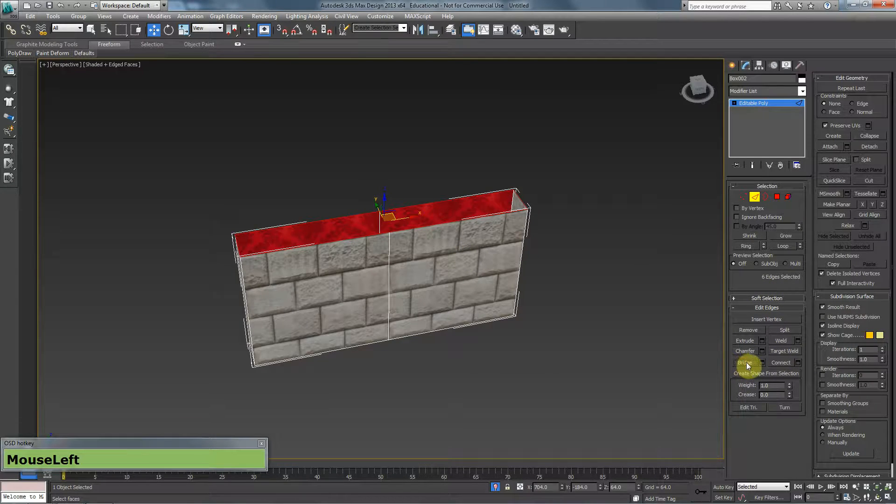
Bridge the front and back edges across each half of the open top, and leave edge editing with the wall selected
{"action": "left_click", "coordinate": [439, 201]}
{"action": "left_click", "coordinate": [471, 219], "text": "ctrl"}
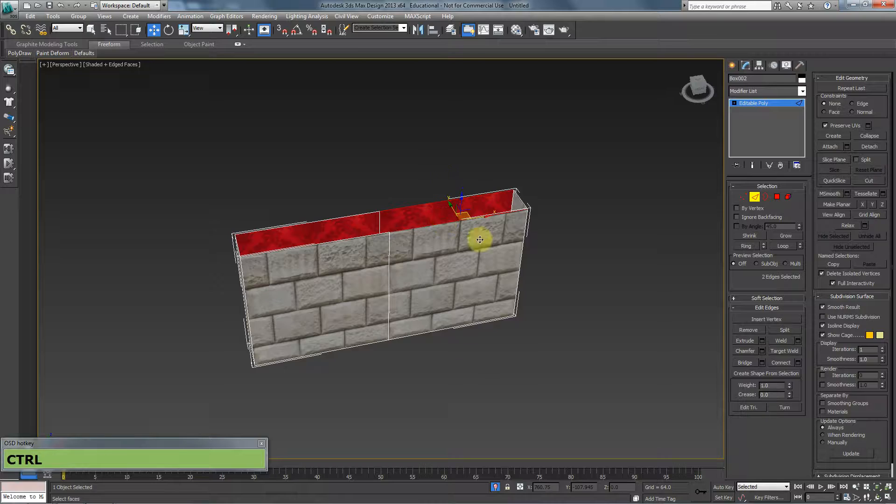
{"action": "left_click", "coordinate": [745, 362]}
{"action": "left_click", "coordinate": [373, 235]}
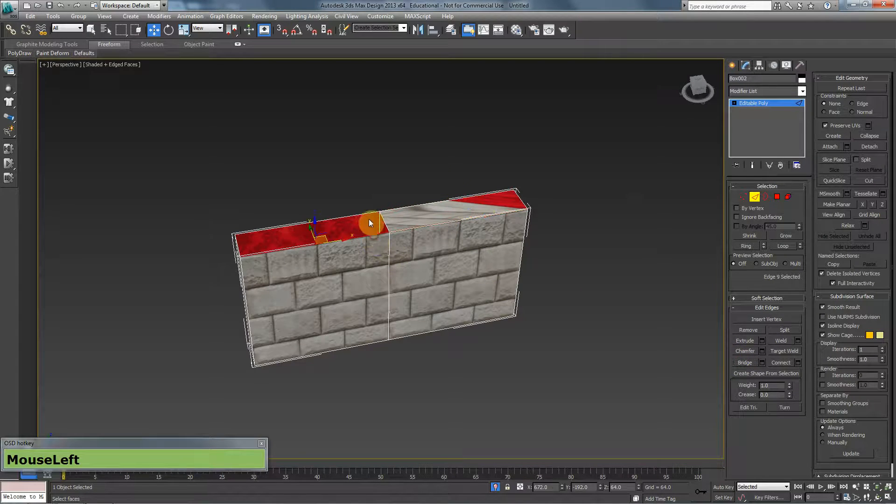
{"action": "left_click", "coordinate": [367, 215], "text": "ctrl"}
{"action": "left_click", "coordinate": [745, 363]}
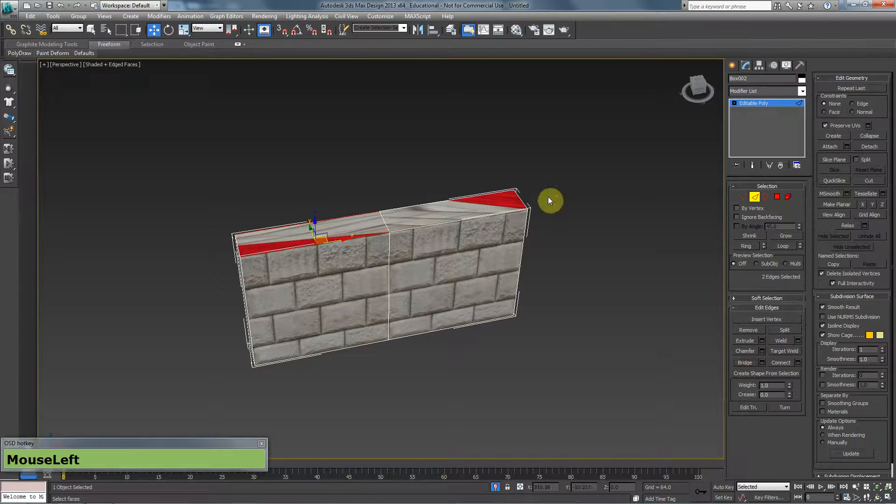
{"action": "left_click", "coordinate": [755, 198]}
{"action": "left_click", "coordinate": [621, 215]}
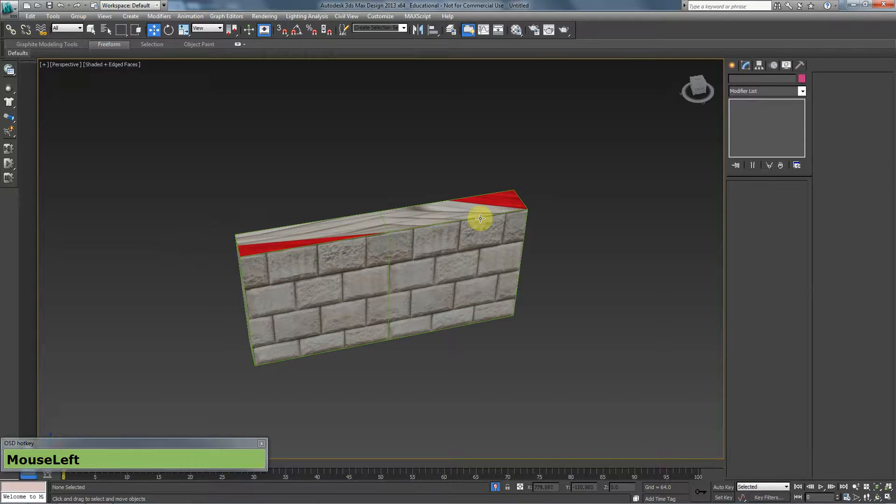
{"action": "left_click", "coordinate": [483, 212]}
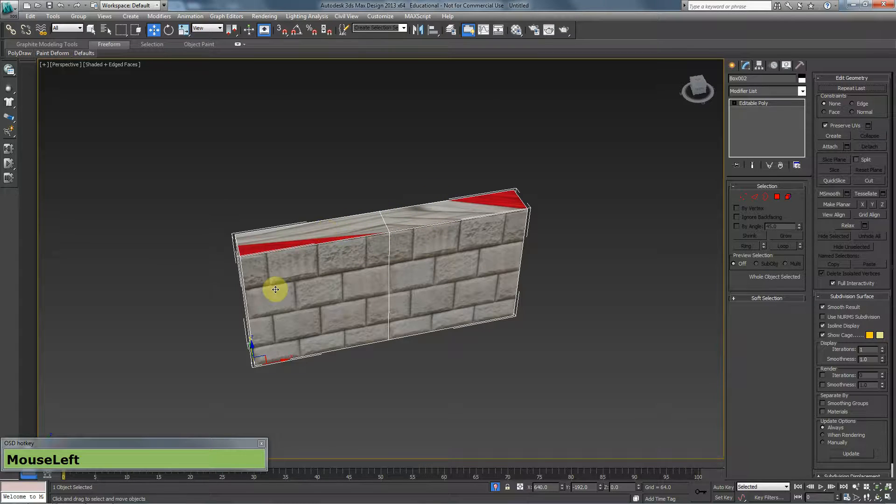
Inspect the bridged half-height wall from different angles and end its isolation to bring back the rest of the scene
{"action": "middle_click_drag", "start_coordinate": [272, 288], "coordinate": [342, 300], "text": "alt"}
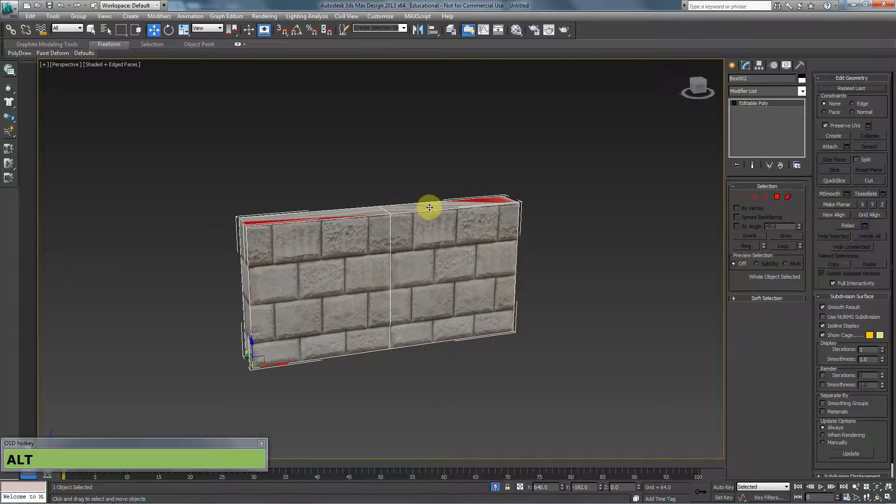
{"action": "middle_click_drag", "start_coordinate": [194, 270], "coordinate": [213, 283], "text": "alt"}
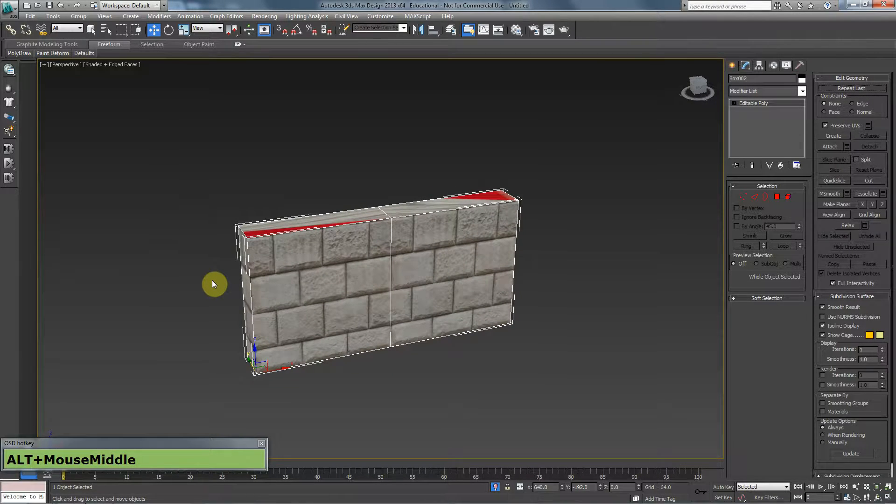
{"action": "right_click", "coordinate": [282, 248]}
{"action": "left_click", "coordinate": [335, 176]}
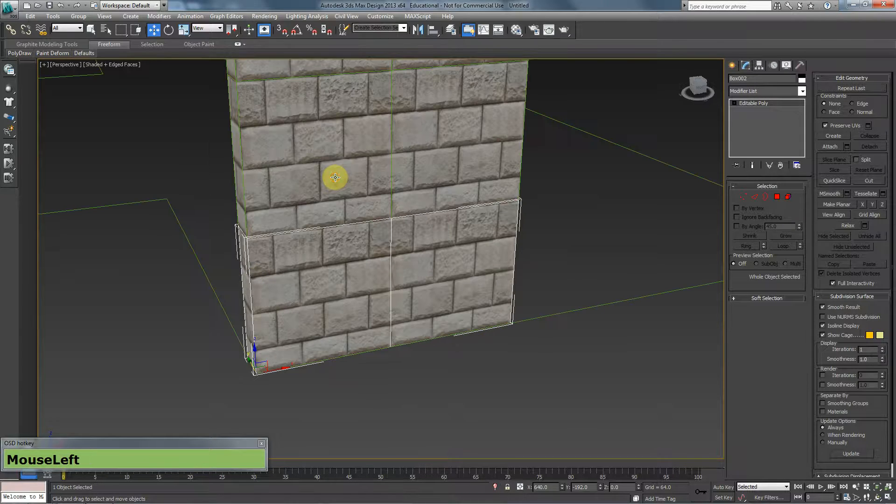
Select the full-height upper wall and rename it Wall_128x128
{"action": "scroll", "coordinate": [354, 229], "scroll_direction": "down", "scroll_amount": 3}
{"action": "left_click", "coordinate": [348, 178]}
{"action": "middle_click_drag", "start_coordinate": [368, 219], "coordinate": [370, 230]}
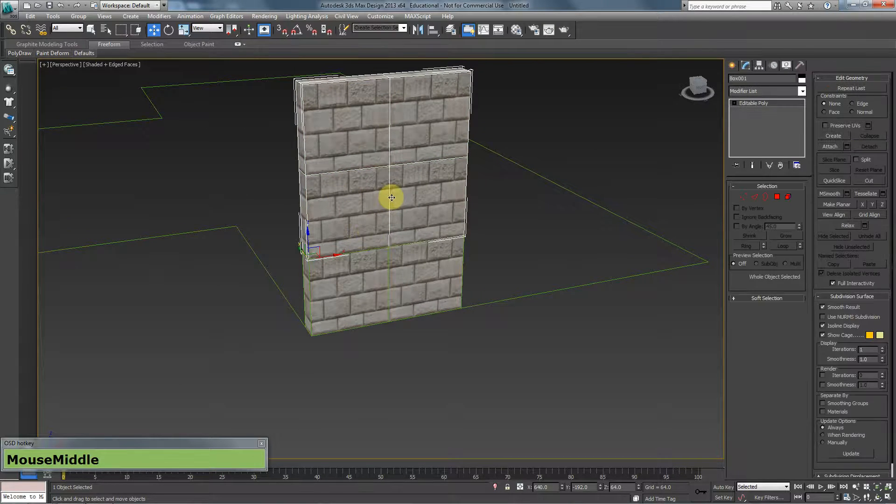
{"action": "left_click", "coordinate": [521, 252]}
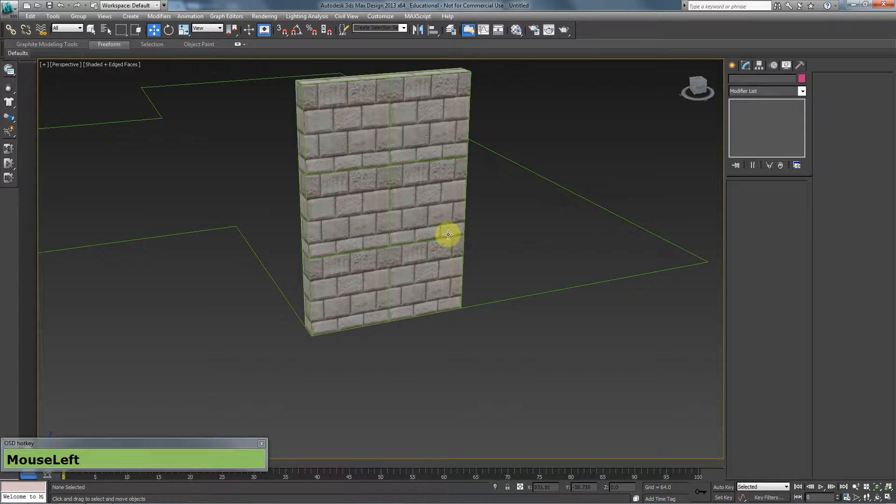
{"action": "left_click", "coordinate": [356, 178]}
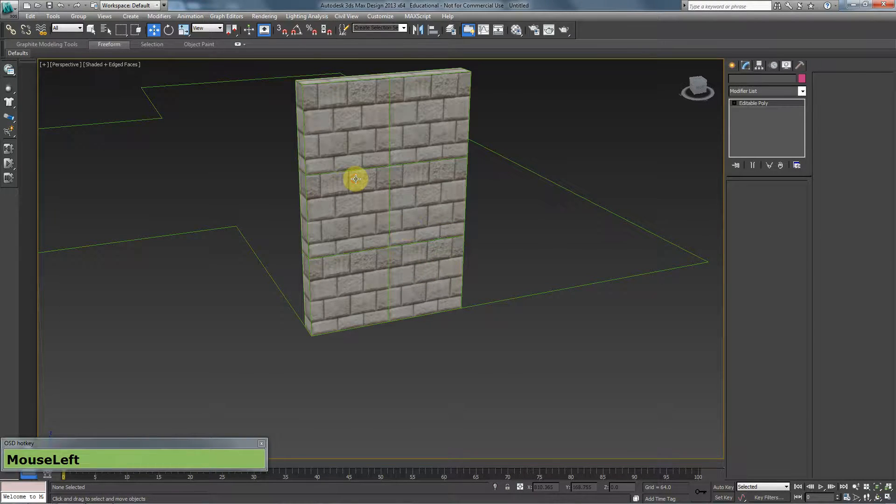
{"action": "left_click_drag", "start_coordinate": [751, 79], "coordinate": [264, 83]}
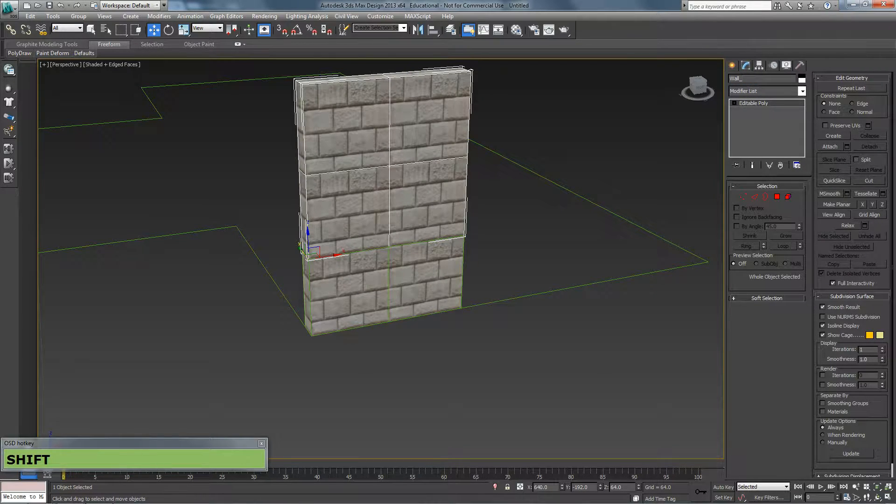
{"action": "type", "text": "Wall_128x128"}
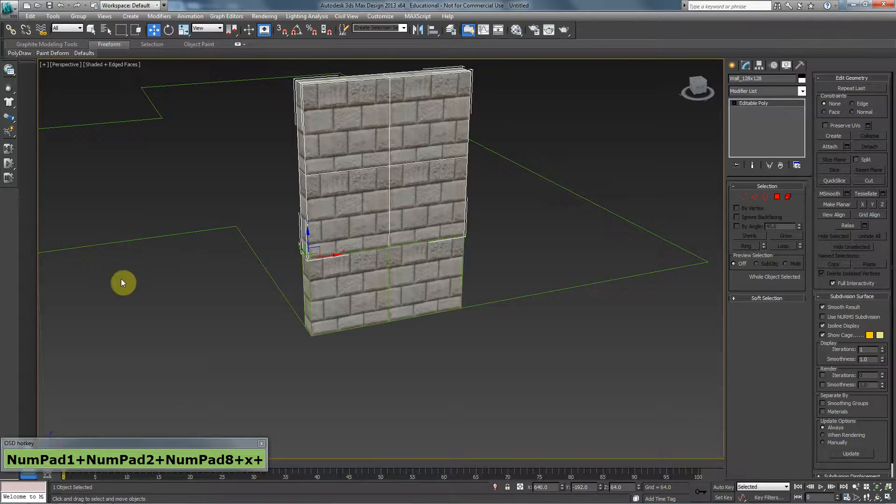
Select the half-height wall beneath it and rename it Wall_126x64
{"action": "left_click", "coordinate": [362, 291]}
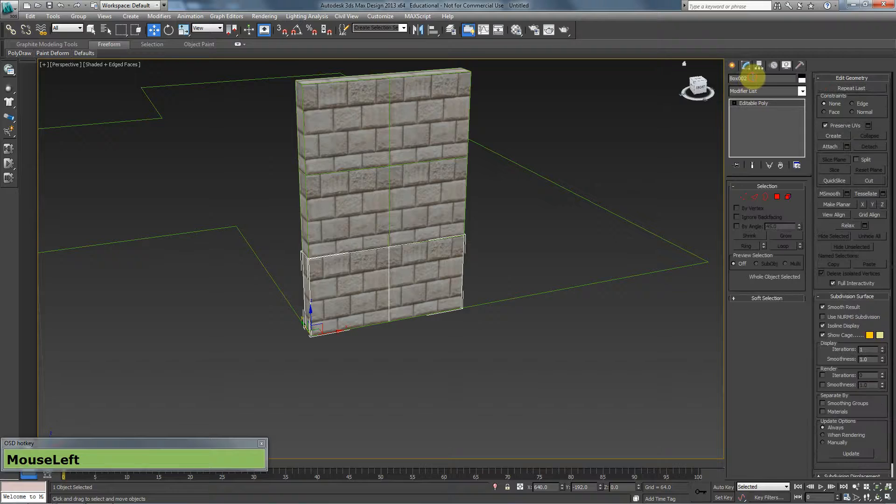
{"action": "left_click", "coordinate": [753, 78]}
{"action": "type", "text": "Wall"}
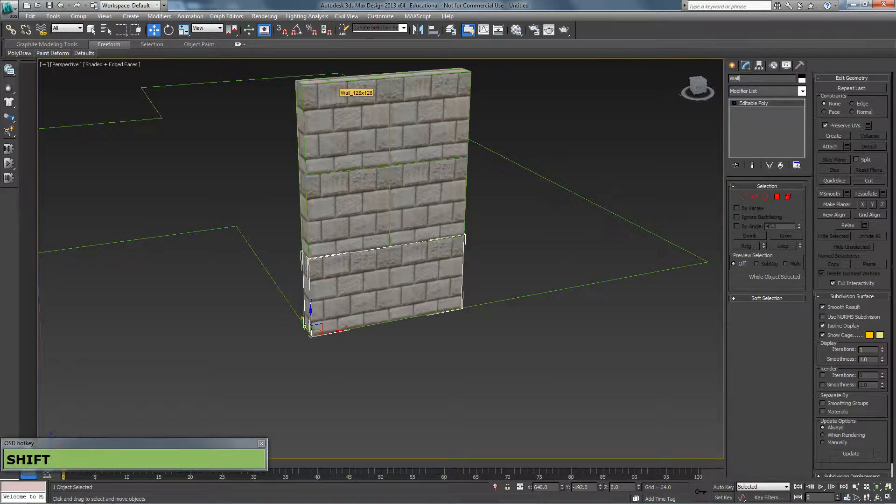
{"action": "type", "text": "_126*"}
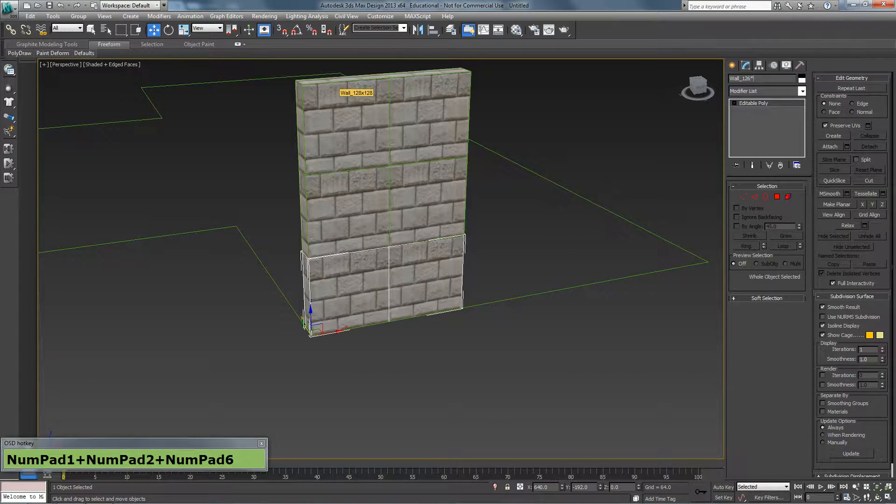
{"action": "key", "text": "BackSpace"}
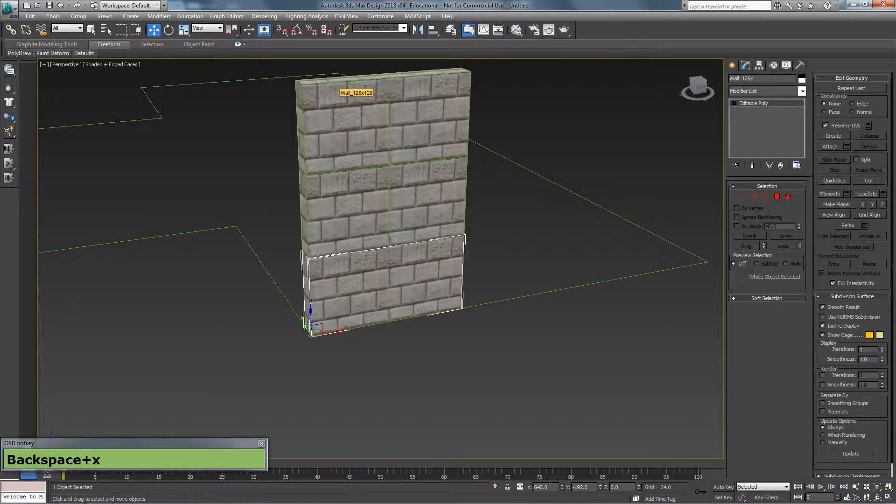
{"action": "type", "text": "x64"}
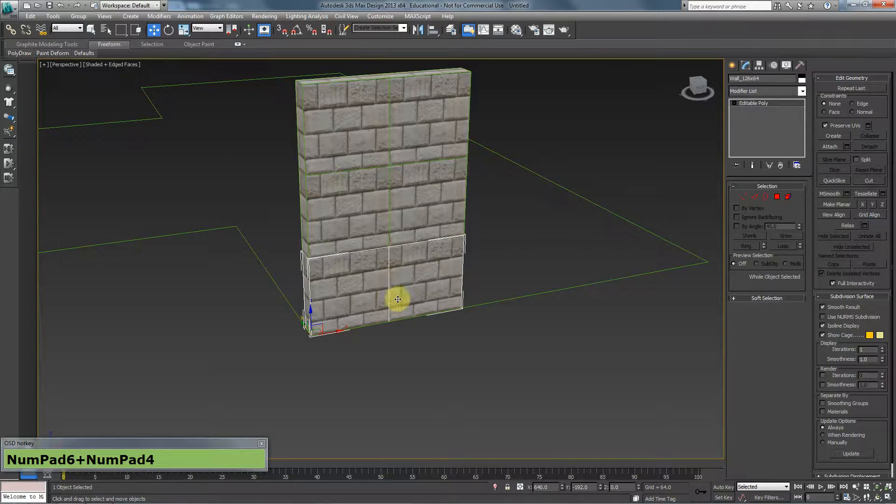
{"action": "middle_click_drag", "start_coordinate": [397, 300], "coordinate": [329, 354]}
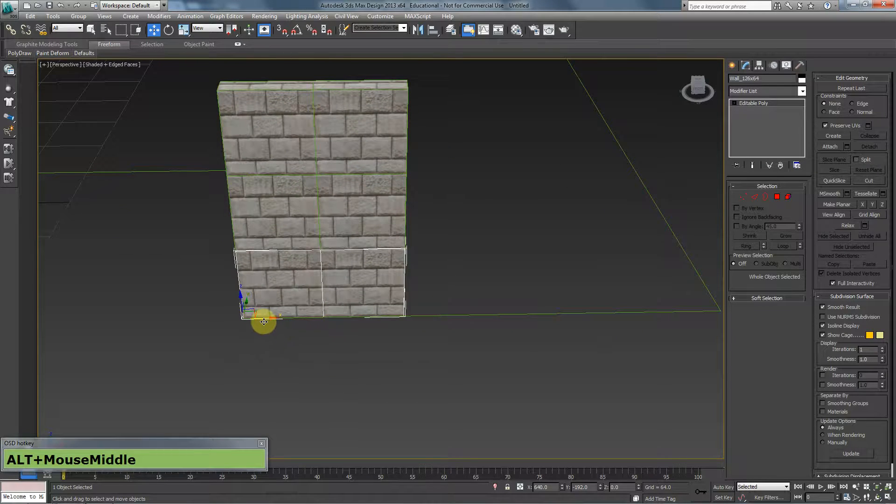
{"action": "mouse_move", "coordinate": [264, 318]}
{"action": "left_mouse_down", "text": "shift"}
{"action": "mouse_move", "coordinate": [428, 312]}
{"action": "mouse_move", "coordinate": [352, 314]}
{"action": "left_mouse_up", "text": "shift"}
{"action": "key", "text": "s"}
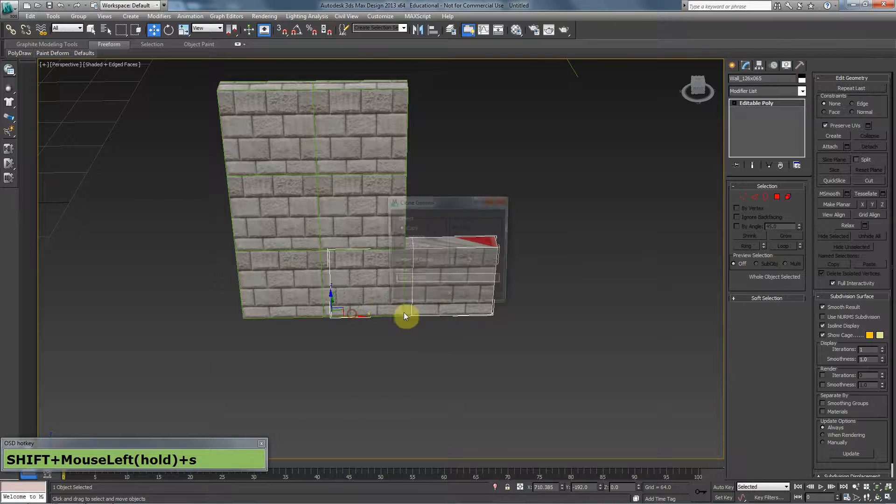
{"action": "left_click", "coordinate": [479, 296]}
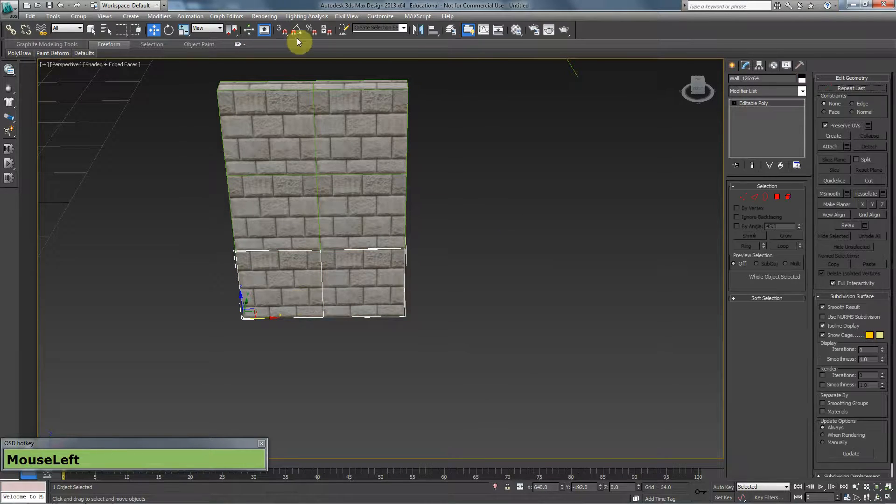
Copy the half-height wall along X with snaps on, flush against its end, and delete the copy
{"action": "mouse_move", "coordinate": [266, 314]}
{"action": "left_mouse_down", "text": "shift"}
{"action": "mouse_move", "coordinate": [413, 310]}
{"action": "mouse_move", "coordinate": [244, 310]}
{"action": "left_mouse_up", "text": "shift"}
{"action": "left_click", "coordinate": [446, 295]}
{"action": "mouse_move", "coordinate": [244, 309]}
{"action": "middle_mouse_down", "text": "alt"}
{"action": "mouse_move", "coordinate": [327, 303]}
{"action": "mouse_move", "coordinate": [319, 322]}
{"action": "mouse_move", "coordinate": [294, 314]}
{"action": "mouse_move", "coordinate": [310, 289]}
{"action": "middle_mouse_up", "text": "alt"}
{"action": "scroll", "coordinate": [318, 322], "scroll_direction": "down", "scroll_amount": 3}
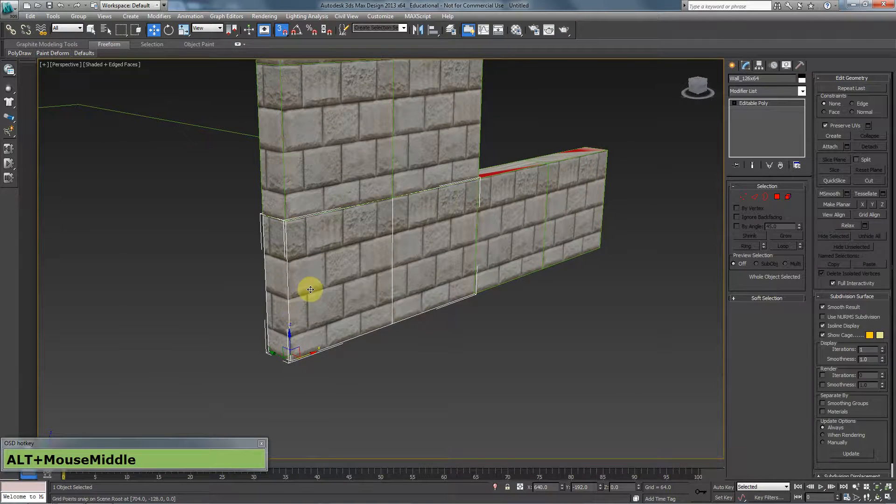
{"action": "left_click", "coordinate": [544, 195]}
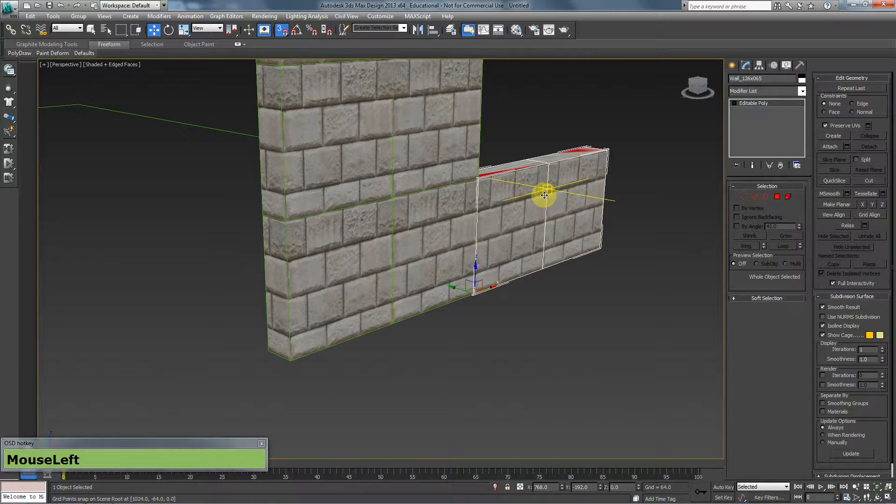
{"action": "key", "text": "Delete"}
In the front view, select the half-height wall's vertical edges and connect them with one horizontal edge loop
{"action": "left_click", "coordinate": [386, 219]}
{"action": "middle_click_drag", "start_coordinate": [386, 219], "coordinate": [361, 272], "text": "alt"}
{"action": "key", "text": "w"}
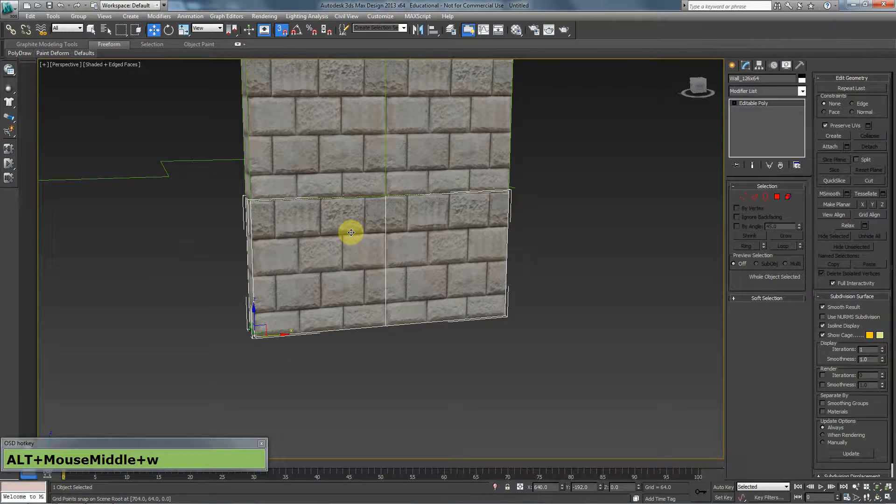
{"action": "key", "text": "f"}
{"action": "scroll", "coordinate": [470, 293], "scroll_direction": "up", "scroll_amount": 1}
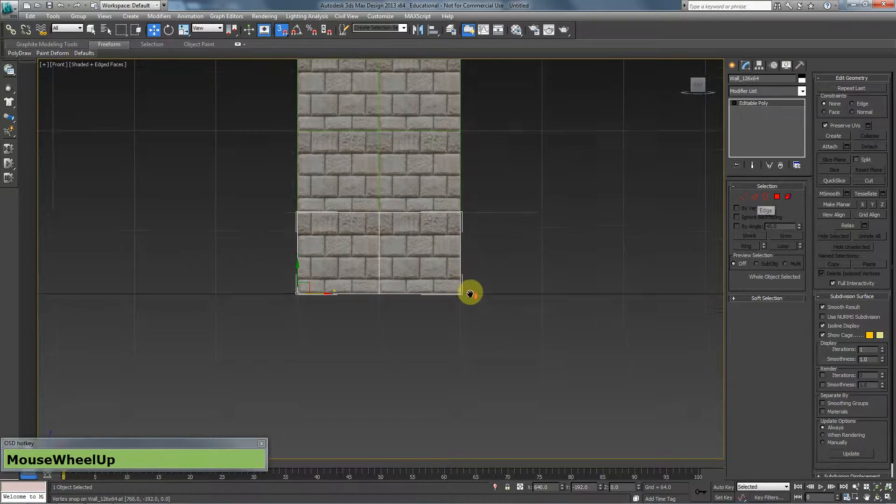
{"action": "scroll", "coordinate": [470, 293], "scroll_direction": "up", "scroll_amount": 2}
{"action": "left_click", "coordinate": [754, 196]}
{"action": "left_click_drag", "start_coordinate": [564, 182], "coordinate": [2, 187]}
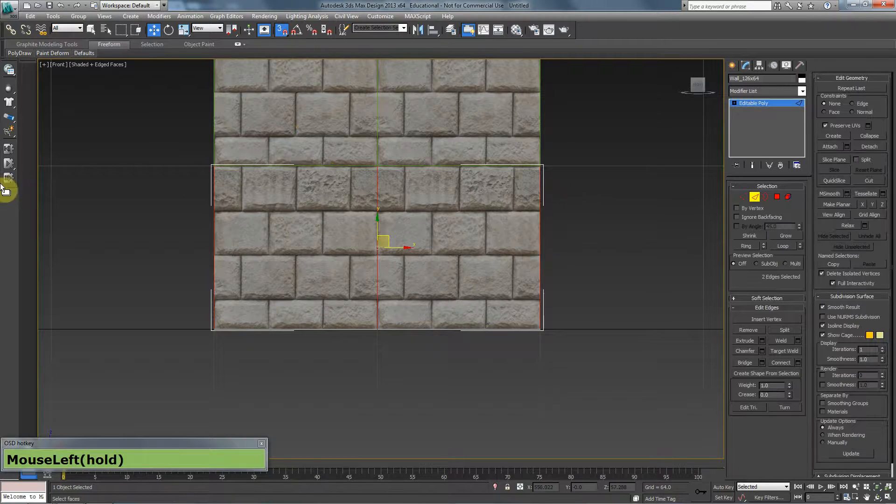
{"action": "left_click", "coordinate": [780, 362]}
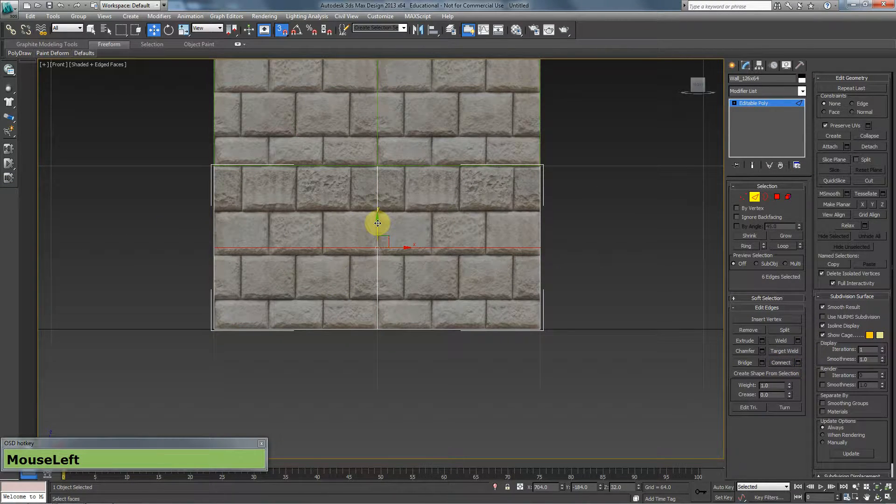
Try moving the new edge loop upward with Preserve UVs off, and undo the move
{"action": "left_click", "coordinate": [831, 126]}
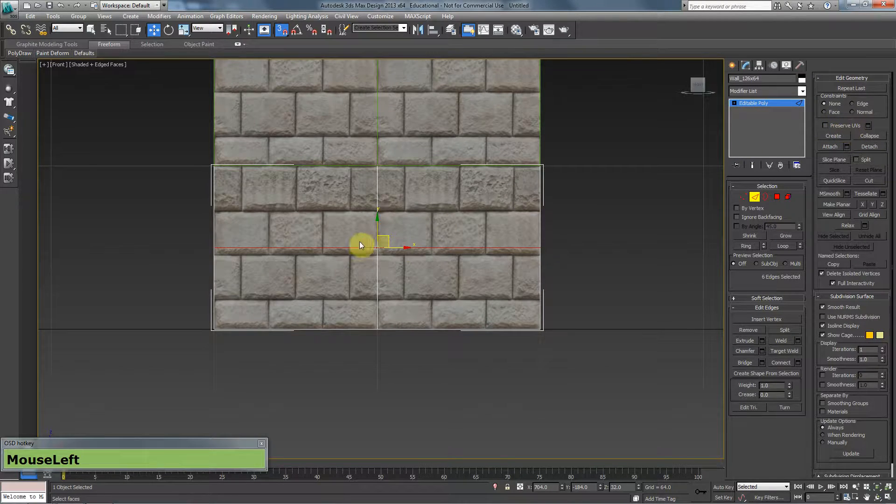
{"action": "left_click_drag", "start_coordinate": [377, 248], "coordinate": [406, 194]}
{"action": "key", "text": "ctrl+z"}
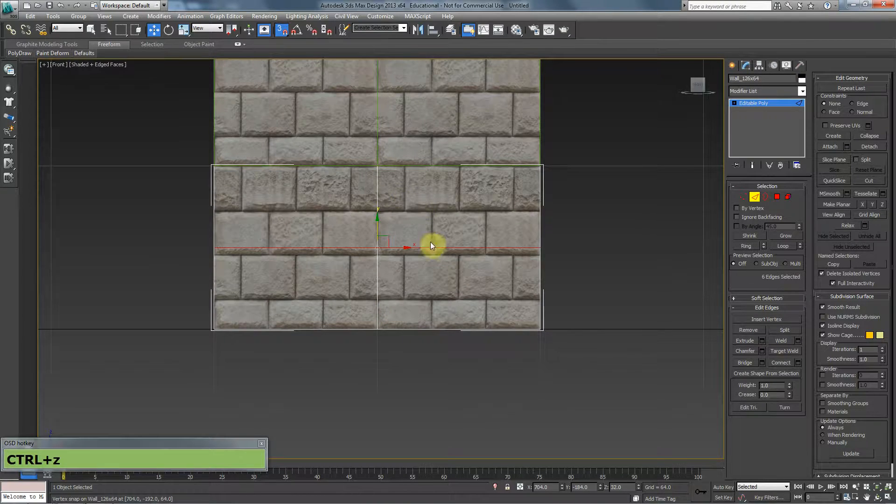
Turn on Preserve UVs and raise the edge loop into the half-height wall's top brick row, to about Z 55.5
{"action": "left_click", "coordinate": [825, 125]}
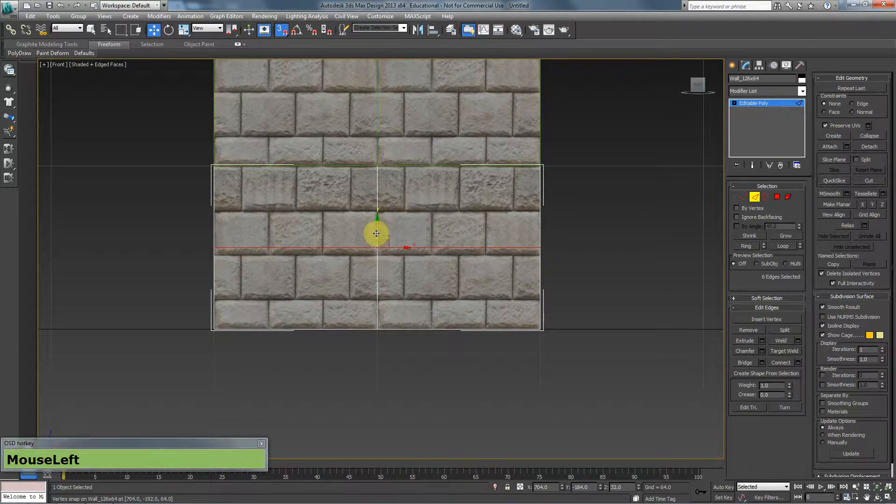
{"action": "mouse_move", "coordinate": [375, 190]}
{"action": "left_mouse_down"}
{"action": "mouse_move", "coordinate": [376, 208]}
{"action": "mouse_move", "coordinate": [384, 188]}
{"action": "left_mouse_up"}
{"action": "key", "text": "ctrl+z"}
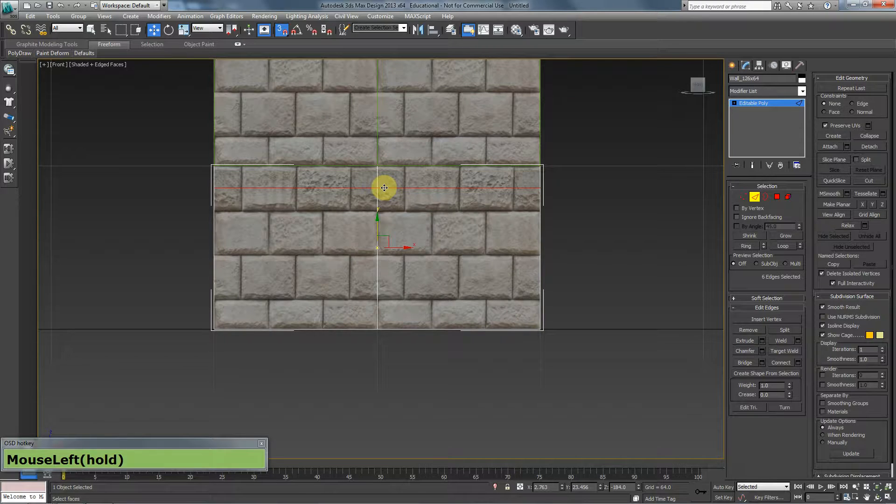
{"action": "left_click_drag", "start_coordinate": [384, 187], "coordinate": [384, 188]}
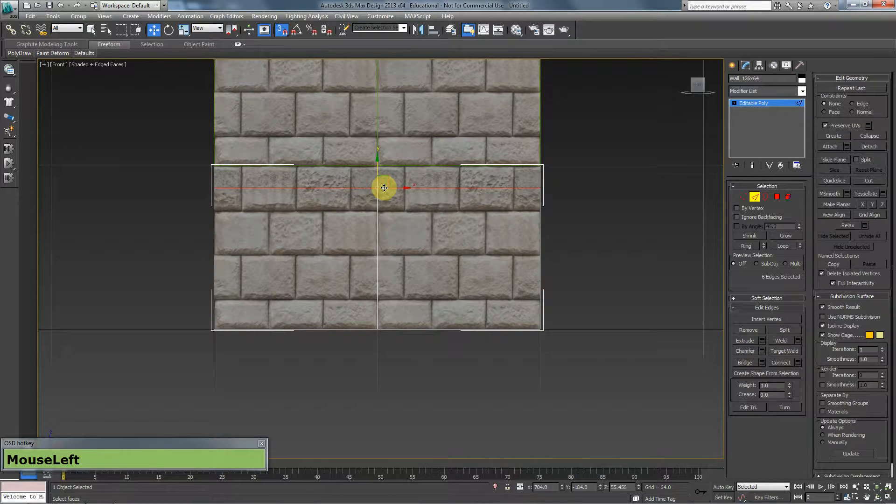
Return to an angled perspective view of the whole wall and decline resaving AutoBackup02.max
{"action": "key", "text": "p"}
{"action": "scroll", "coordinate": [364, 239], "scroll_direction": "down", "scroll_amount": 1}
{"action": "left_click", "coordinate": [521, 291]}
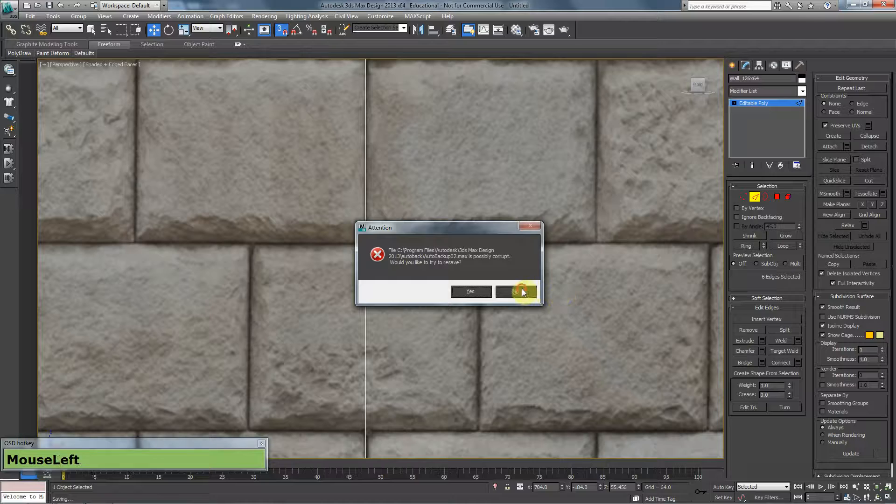
{"action": "scroll", "coordinate": [335, 226], "scroll_direction": "down", "scroll_amount": 6}
{"action": "middle_click_drag", "start_coordinate": [350, 237], "coordinate": [405, 260], "text": "alt"}
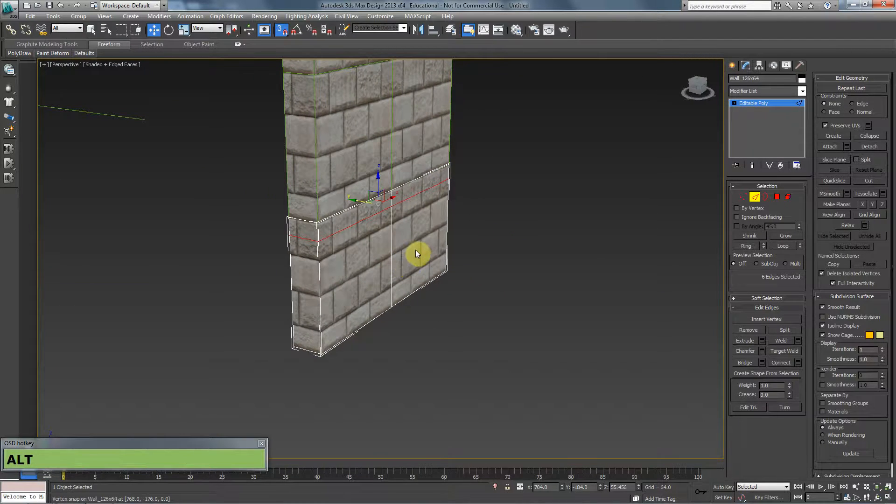
Turn off snapping and pull the half-height wall's two front polygons below the edge loop outward along Y to about -230
{"action": "left_click", "coordinate": [772, 199]}
{"action": "left_click", "coordinate": [410, 226]}
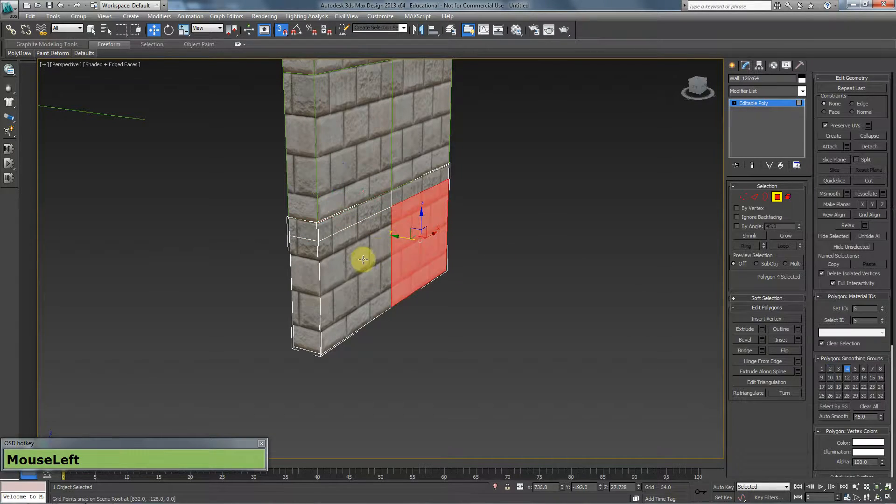
{"action": "left_click", "coordinate": [357, 262], "text": "ctrl"}
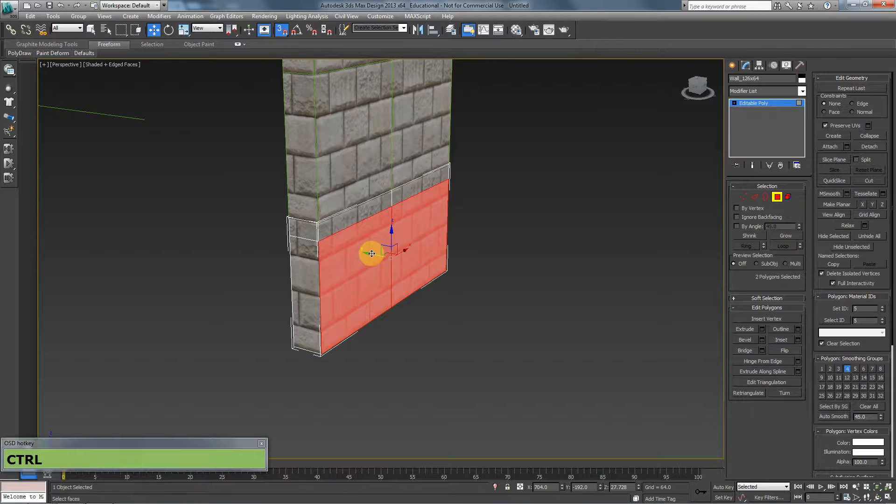
{"action": "left_click_drag", "start_coordinate": [372, 253], "coordinate": [374, 254]}
{"action": "key", "text": "ctrl+z"}
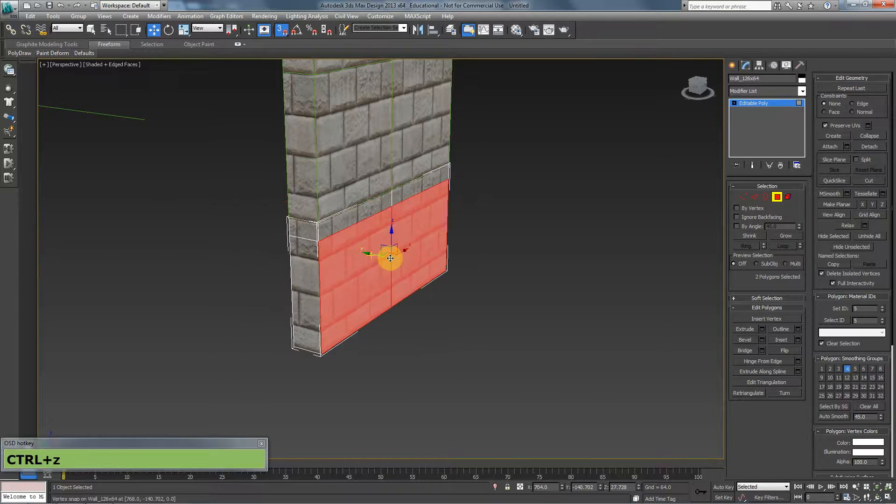
{"action": "key", "text": "s"}
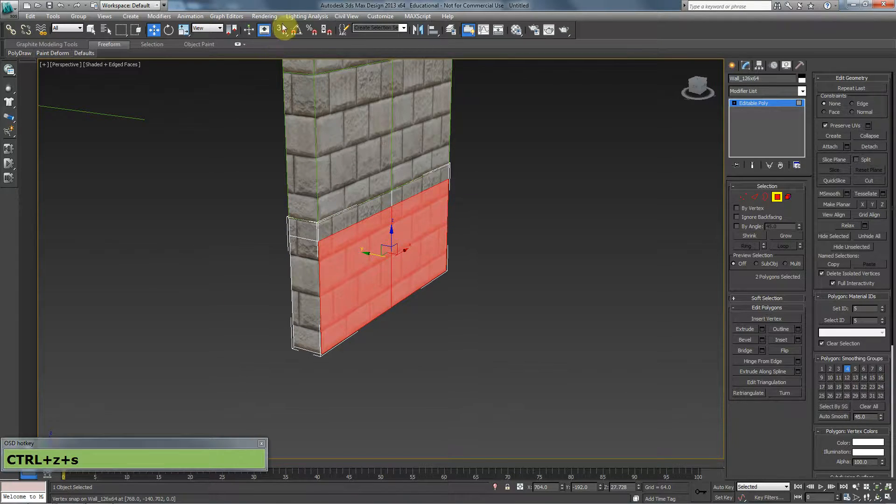
{"action": "key", "text": "s"}
{"action": "key", "text": "s"}
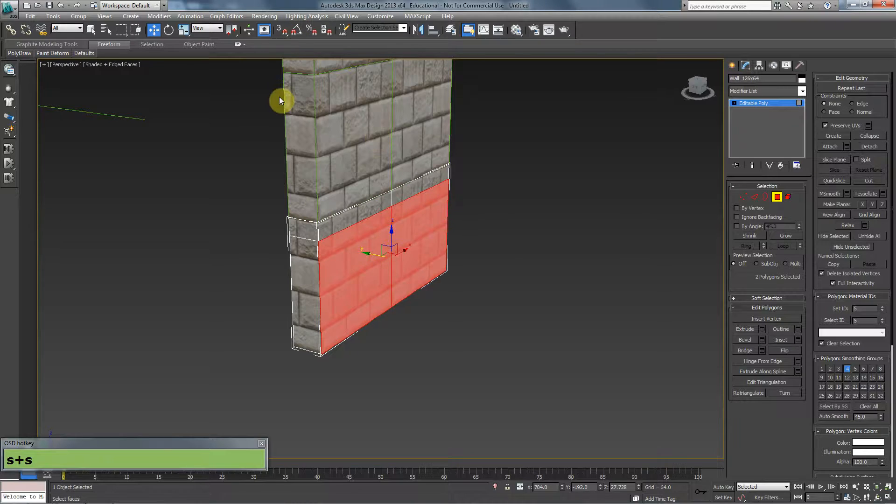
{"action": "left_click_drag", "start_coordinate": [376, 252], "coordinate": [440, 267]}
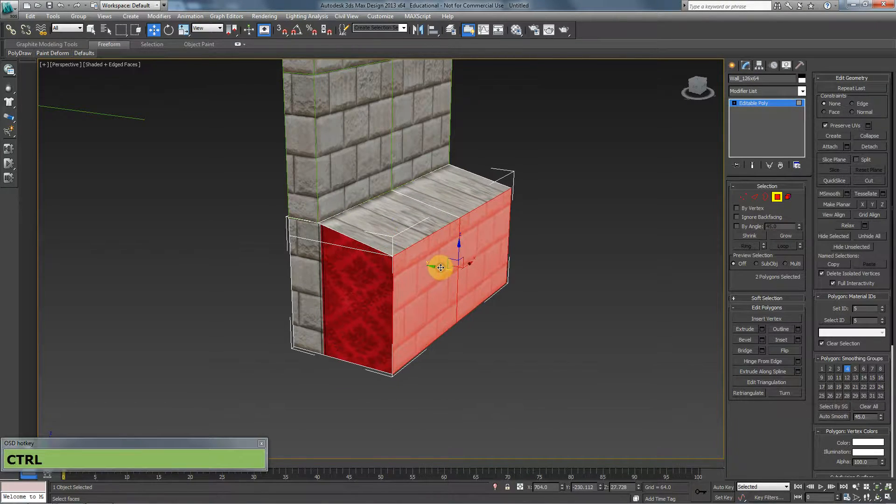
Undo the last outward pull, then try pulling the front polygons out along Y to about -203.5 and undo it
{"action": "key", "text": "ctrl+z"}
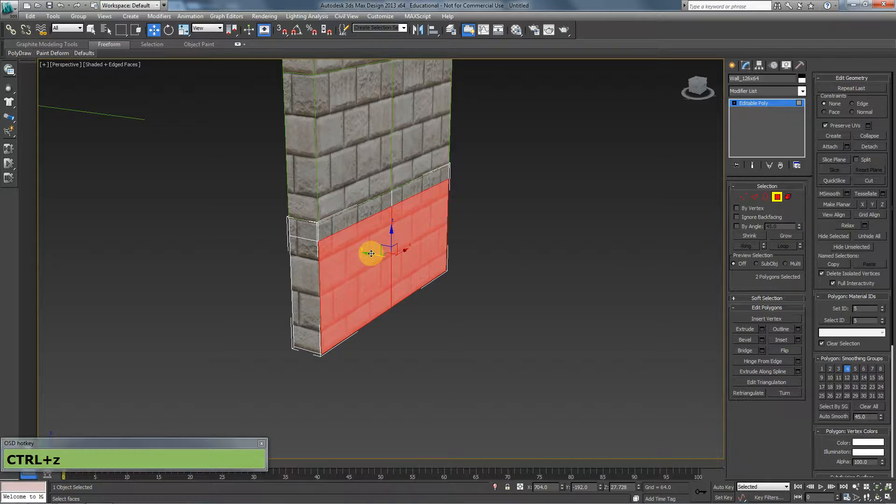
{"action": "left_click_drag", "start_coordinate": [374, 255], "coordinate": [392, 256]}
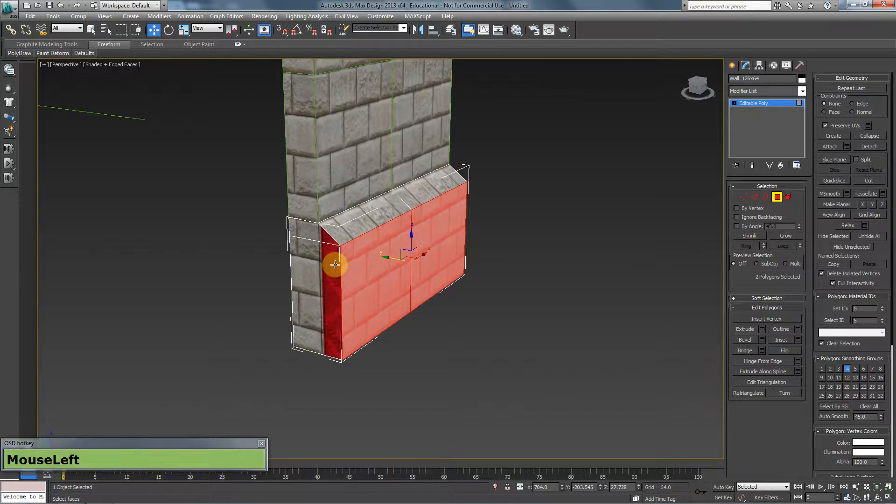
{"action": "key", "text": "ctrl+z"}
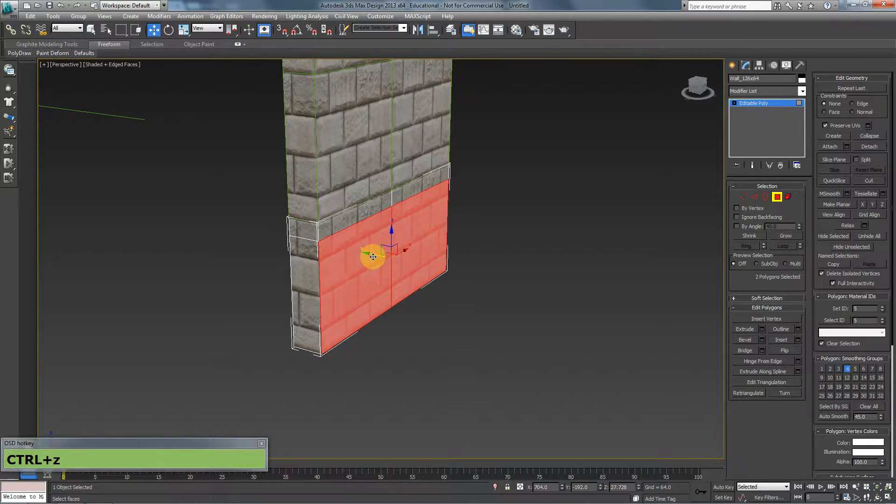
Check the mansion reference photo in the browser, try shallower outward pulls of the front polygons, and undo them
{"action": "key", "text": "alt+Tab"}
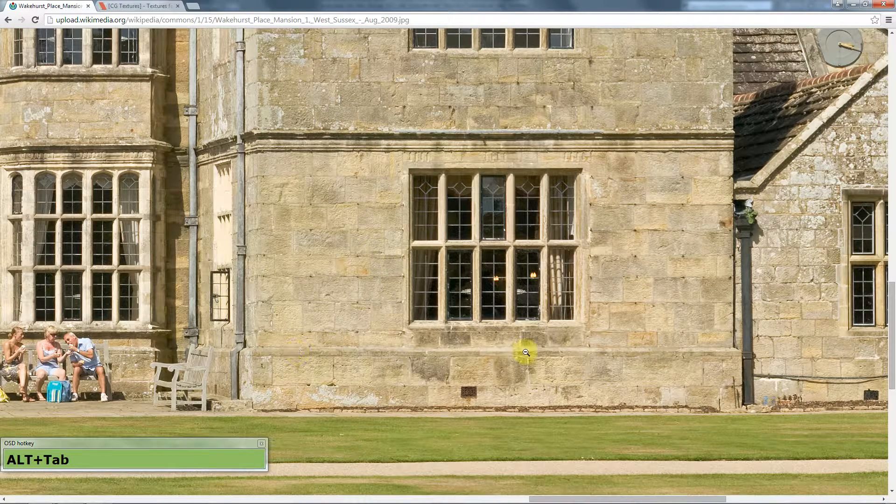
{"action": "key", "text": "alt+Tab"}
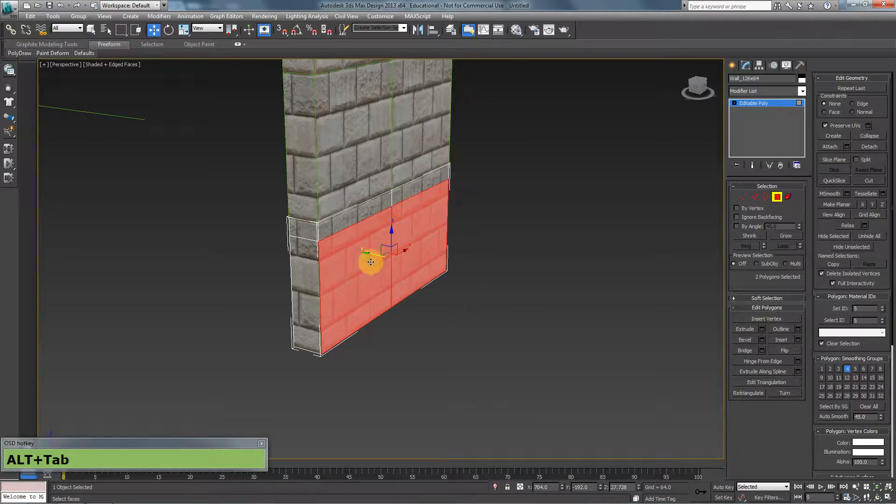
{"action": "left_click_drag", "start_coordinate": [383, 254], "coordinate": [368, 300]}
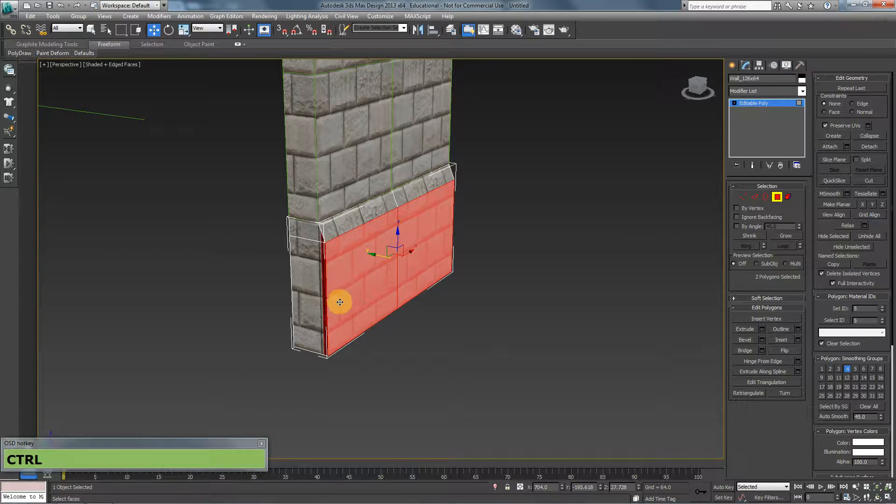
{"action": "key", "text": "ctrl+z"}
{"action": "scroll", "coordinate": [396, 278], "scroll_direction": "up", "scroll_amount": 3}
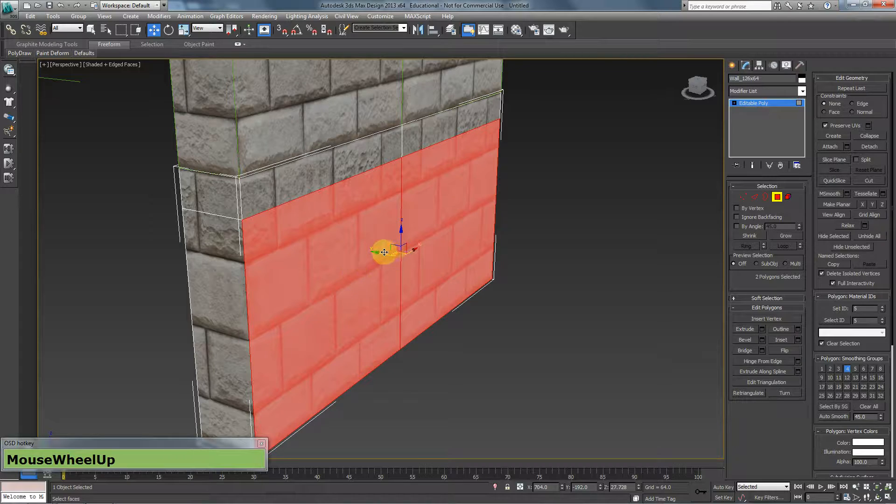
{"action": "left_click_drag", "start_coordinate": [382, 252], "coordinate": [406, 258]}
{"action": "key", "text": "ctrl+z"}
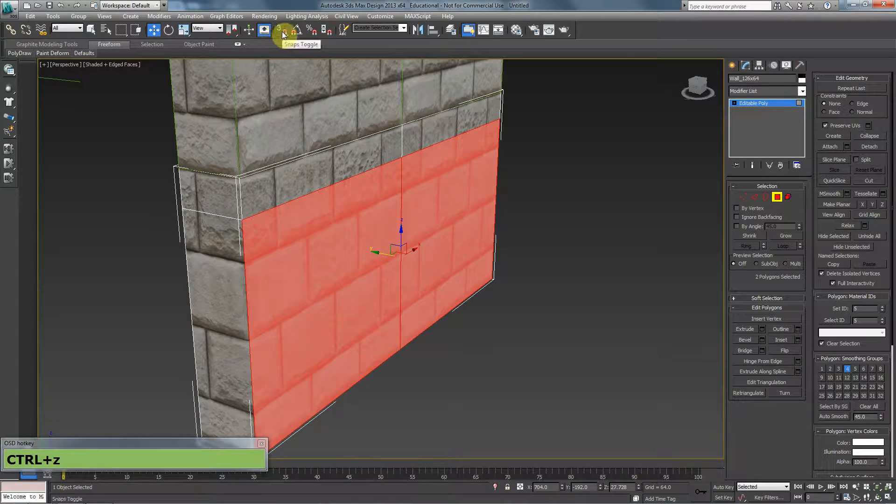
Open exact-value move entry for the front polygons, try adjusting the Y offset to about Y -201, and undo it
{"action": "right_click", "coordinate": [153, 29]}
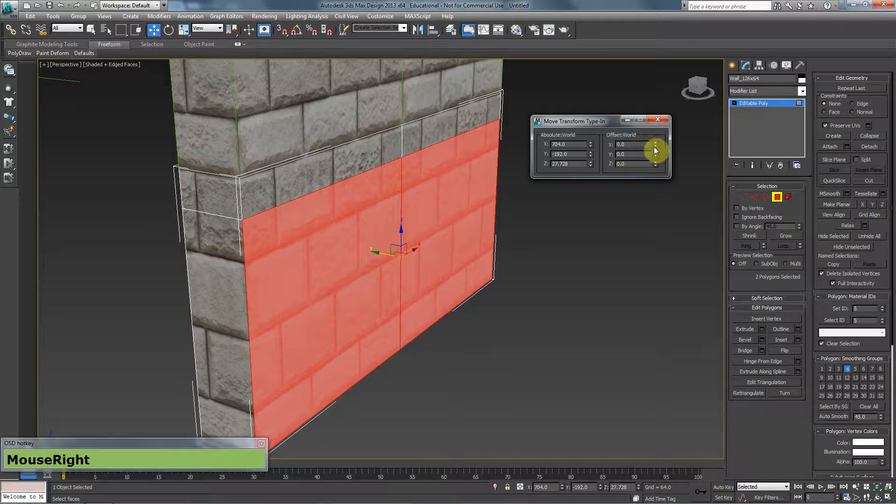
{"action": "mouse_move", "coordinate": [657, 155]}
{"action": "left_mouse_down"}
{"action": "mouse_move", "coordinate": [660, 136]}
{"action": "mouse_move", "coordinate": [656, 184]}
{"action": "mouse_move", "coordinate": [645, 154]}
{"action": "left_mouse_up"}
{"action": "key", "text": "ctrl+z"}
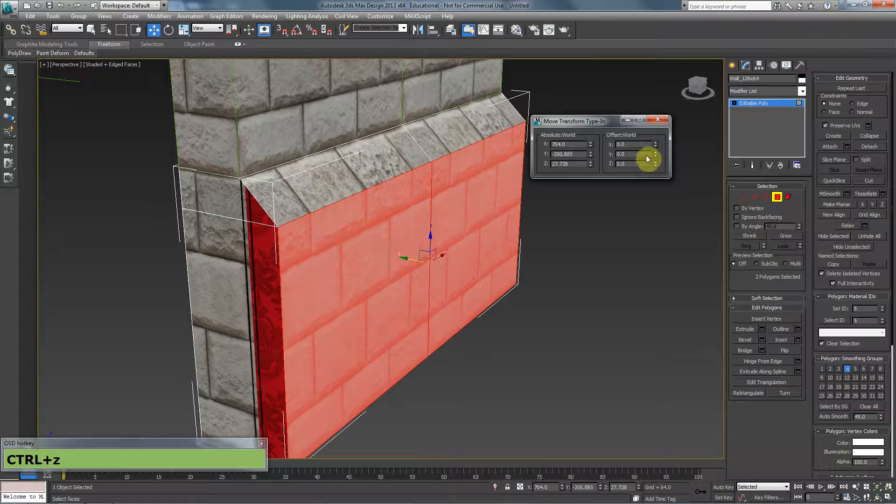
Try world Y offsets of -16 and -4 on the two front polygons, undoing each move
{"action": "left_click", "coordinate": [333, 127]}
{"action": "type", "text": "-"}
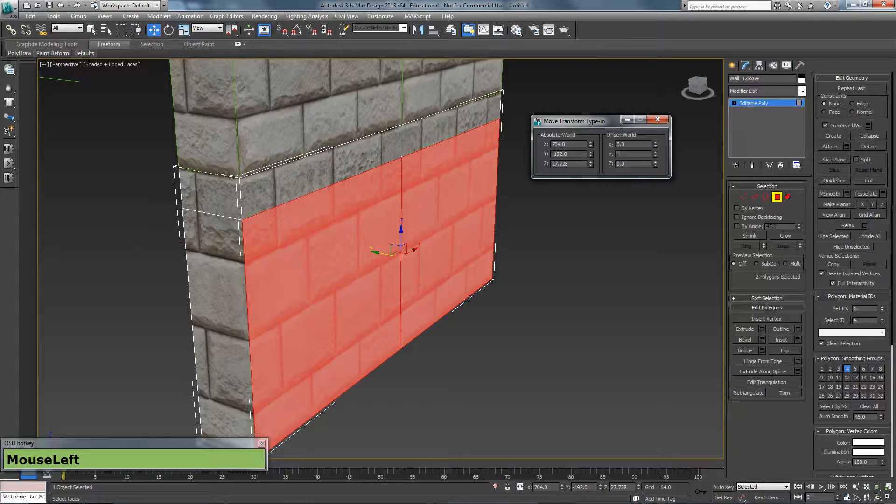
{"action": "type", "text": "16"}
{"action": "key", "text": "Return"}
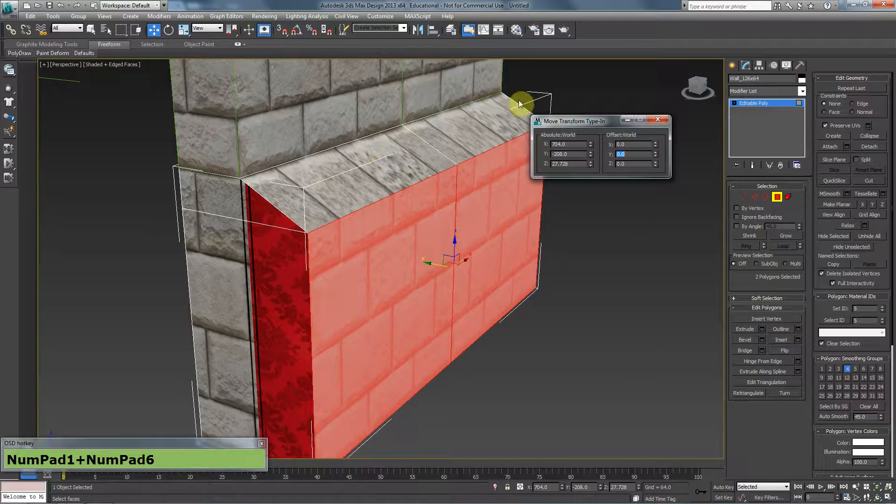
{"action": "middle_click", "coordinate": [499, 292]}
{"action": "key", "text": "ctrl+z"}
{"action": "left_click", "coordinate": [634, 153]}
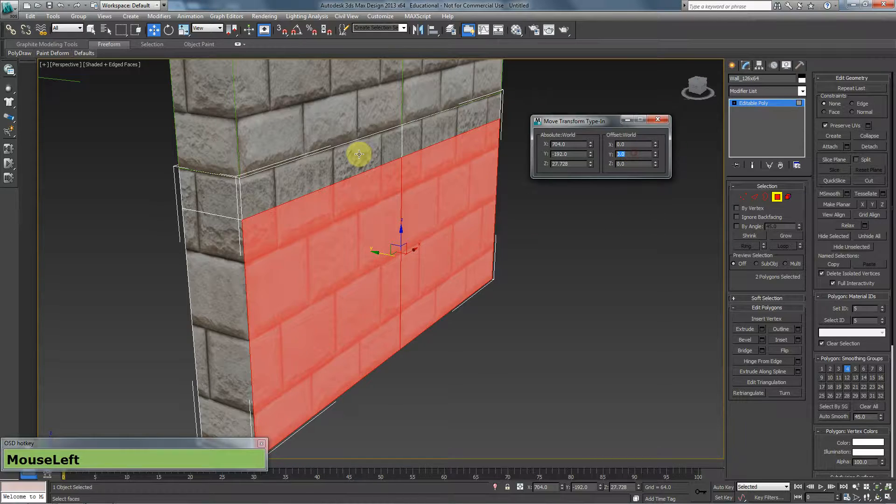
{"action": "type", "text": "-4"}
{"action": "key", "text": "Return"}
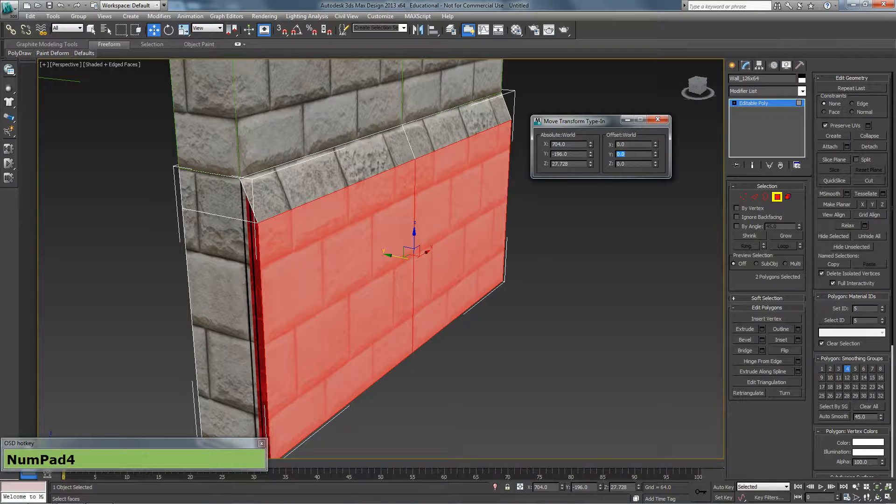
{"action": "key", "text": "ctrl+z"}
Offset the two front polygons by -8 along world Y and close the exact-value move entry
{"action": "left_click", "coordinate": [635, 154]}
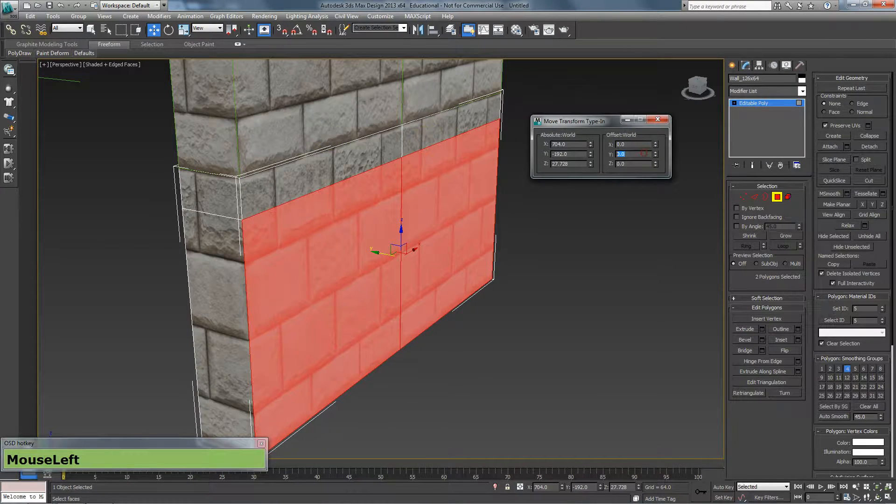
{"action": "type", "text": "-8"}
{"action": "key", "text": "Return"}
{"action": "scroll", "coordinate": [386, 208], "scroll_direction": "down", "scroll_amount": 6}
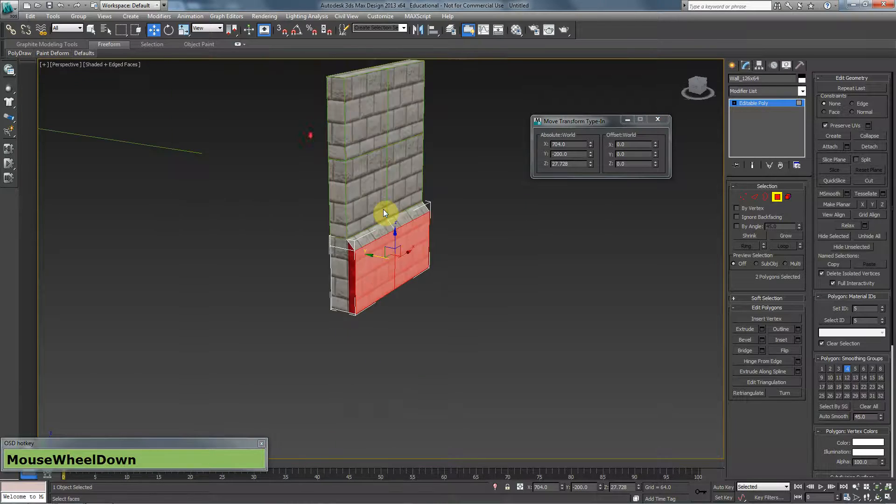
{"action": "scroll", "coordinate": [407, 237], "scroll_direction": "up", "scroll_amount": 1}
{"action": "middle_click", "coordinate": [426, 233]}
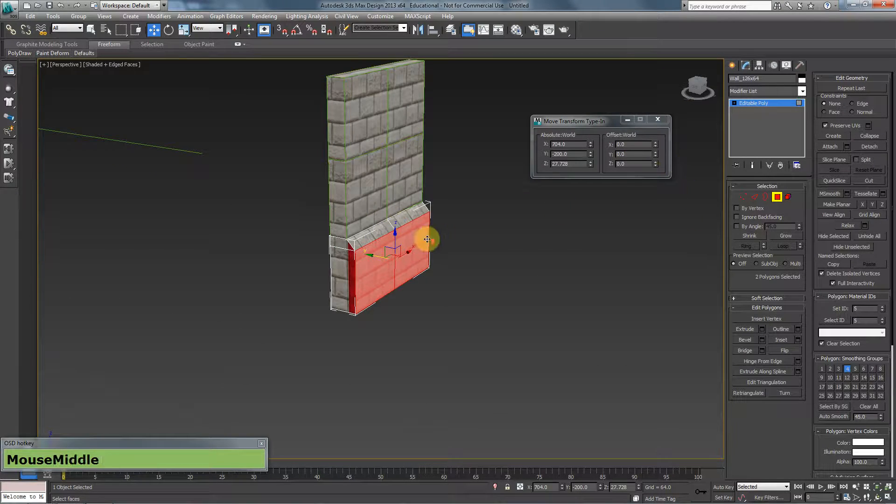
{"action": "scroll", "coordinate": [426, 234], "scroll_direction": "up", "scroll_amount": 2}
{"action": "left_click", "coordinate": [658, 119]}
Leave polygon editing, apply an Unwrap UVW modifier to the half-height wall, and select both polygons on its distorted end
{"action": "middle_click_drag", "start_coordinate": [494, 233], "coordinate": [326, 248], "text": "alt"}
{"action": "scroll", "coordinate": [334, 250], "scroll_direction": "up", "scroll_amount": 3}
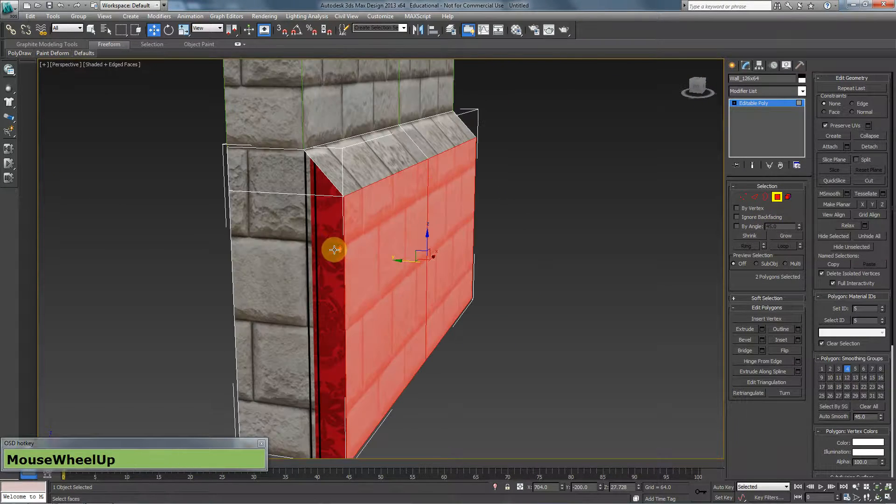
{"action": "left_click", "coordinate": [782, 198]}
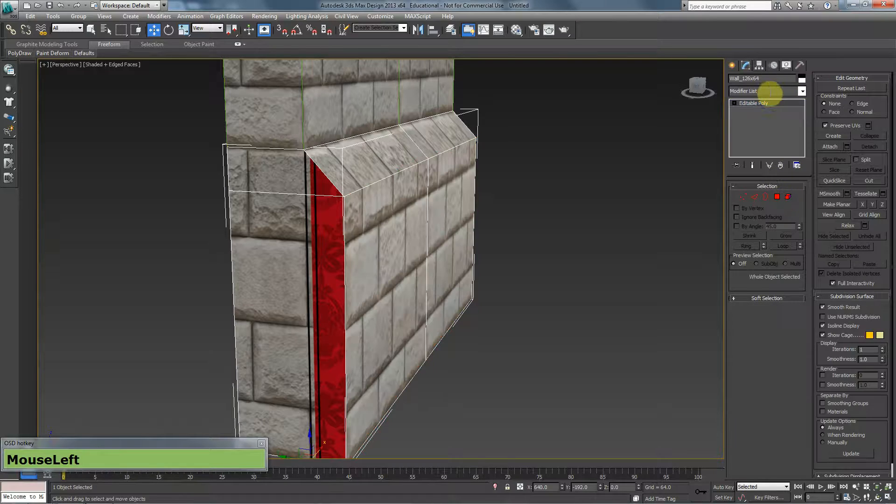
{"action": "left_click", "coordinate": [770, 91]}
{"action": "type", "text": "unw"}
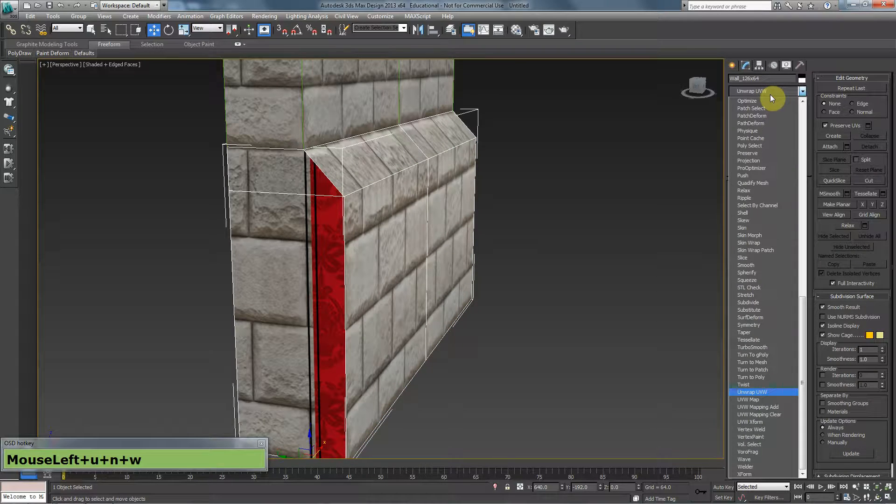
{"action": "key", "text": "Return"}
{"action": "left_click", "coordinate": [768, 201]}
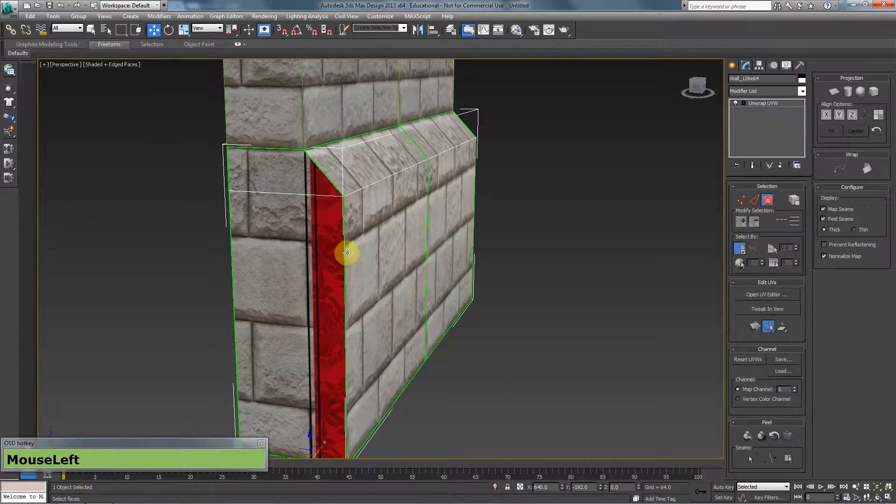
{"action": "left_click", "coordinate": [326, 247]}
{"action": "left_click", "coordinate": [296, 187], "text": "ctrl"}
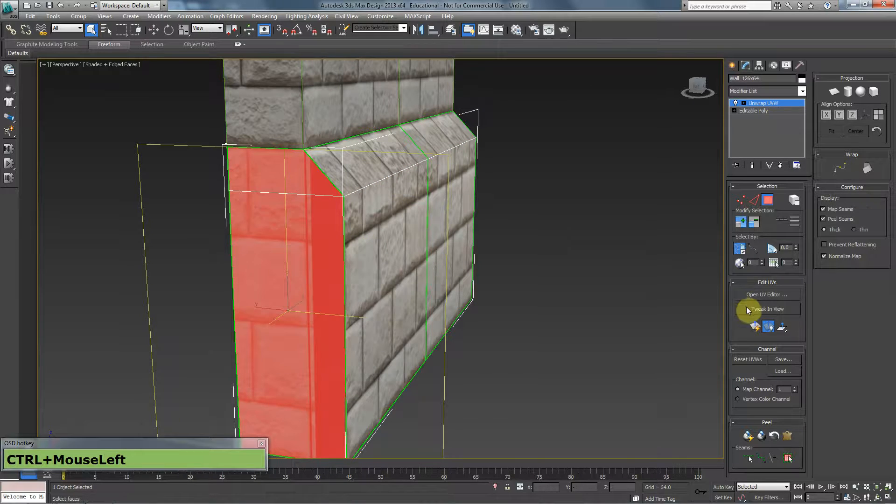
Open the UV editor and apply a planar projection to the selected end polygons
{"action": "left_click", "coordinate": [766, 294]}
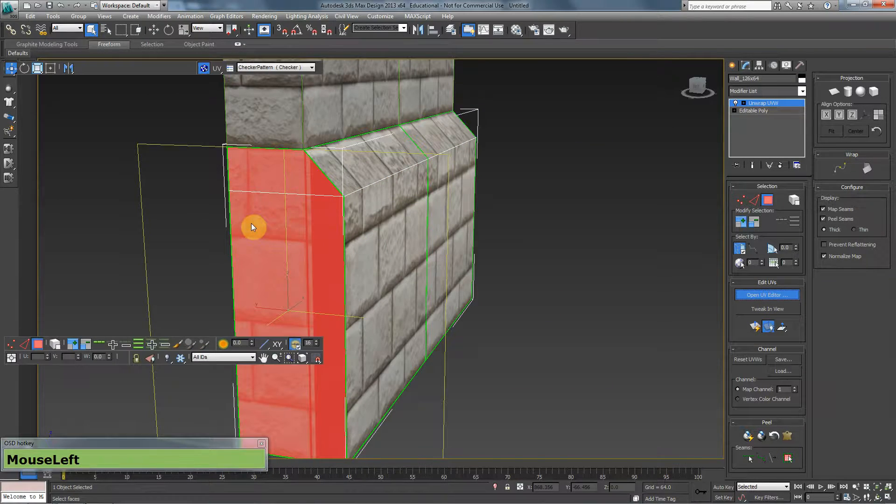
{"action": "scroll", "coordinate": [194, 230], "scroll_direction": "down", "scroll_amount": 3}
{"action": "scroll", "coordinate": [241, 185], "scroll_direction": "down", "scroll_amount": 4}
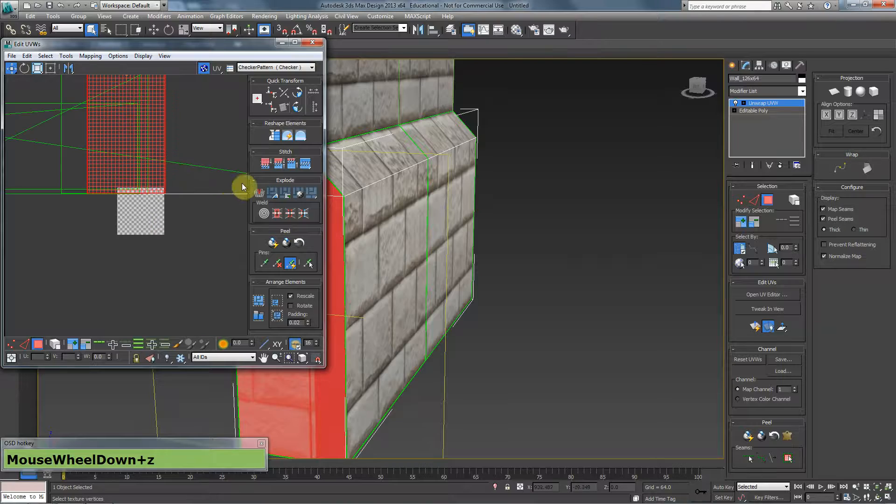
{"action": "scroll", "coordinate": [146, 208], "scroll_direction": "down", "scroll_amount": 2}
{"action": "middle_click_drag", "start_coordinate": [146, 208], "coordinate": [190, 199]}
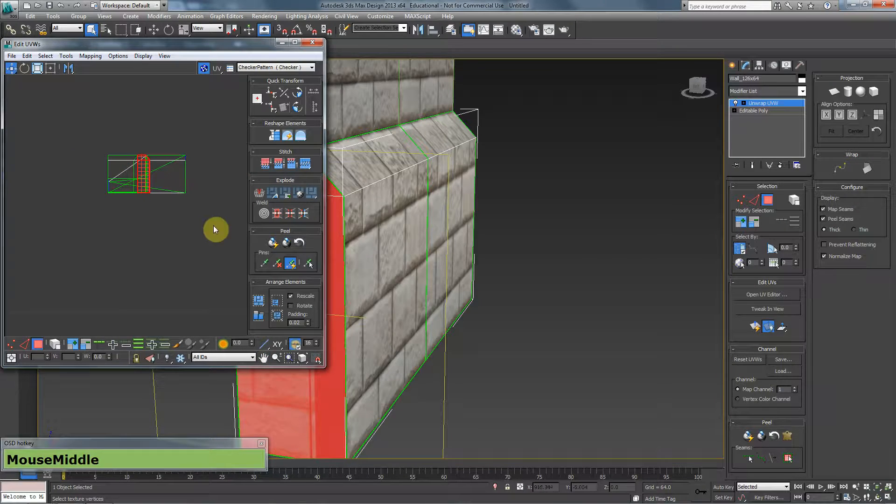
{"action": "middle_click_drag", "start_coordinate": [587, 235], "coordinate": [626, 234]}
{"action": "scroll", "coordinate": [626, 233], "scroll_direction": "down", "scroll_amount": 2}
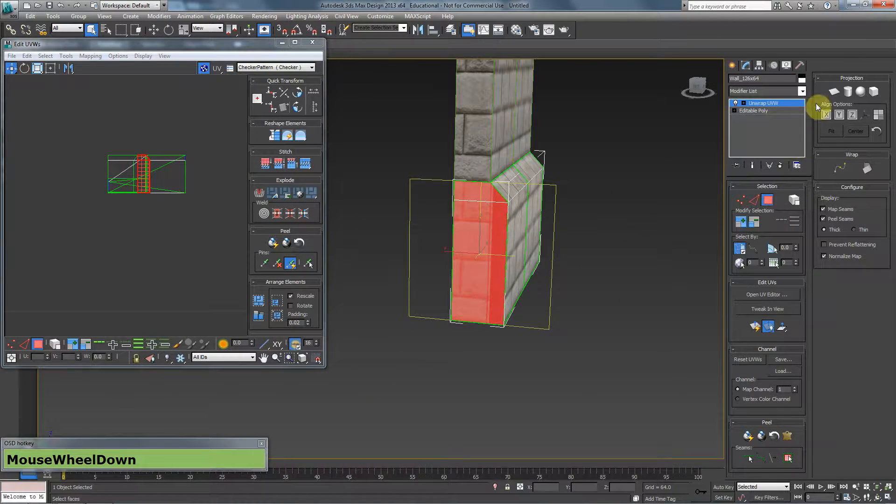
{"action": "left_click", "coordinate": [835, 92]}
{"action": "left_click", "coordinate": [836, 95]}
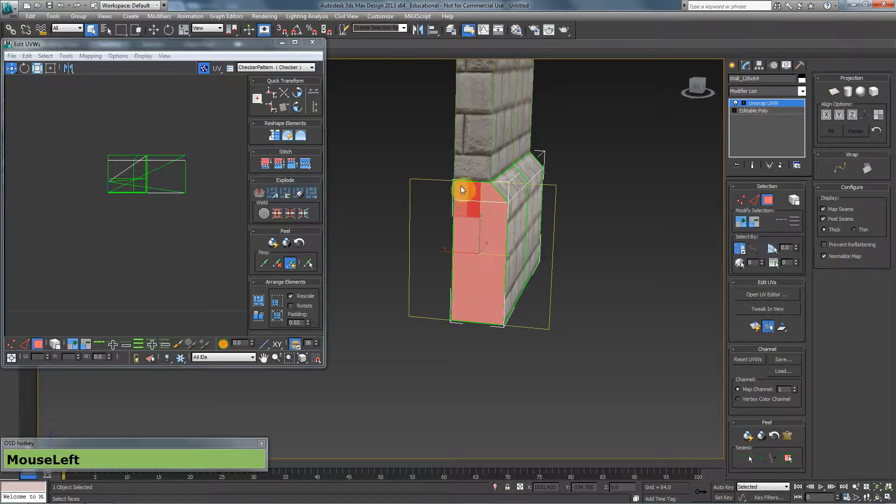
Show the BuildingTexturer01 texture as the UV editor background behind the end polygons' UVs
{"action": "middle_click_drag", "start_coordinate": [108, 194], "coordinate": [134, 194]}
{"action": "key", "text": "z"}
{"action": "scroll", "coordinate": [135, 201], "scroll_direction": "down", "scroll_amount": 4}
{"action": "scroll", "coordinate": [135, 201], "scroll_direction": "up", "scroll_amount": 1}
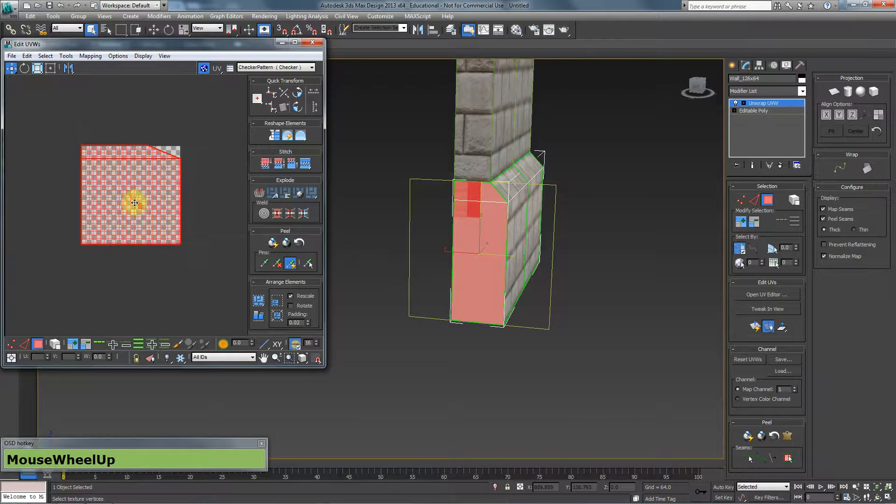
{"action": "middle_click", "coordinate": [136, 170]}
{"action": "scroll", "coordinate": [135, 170], "scroll_direction": "up", "scroll_amount": 1}
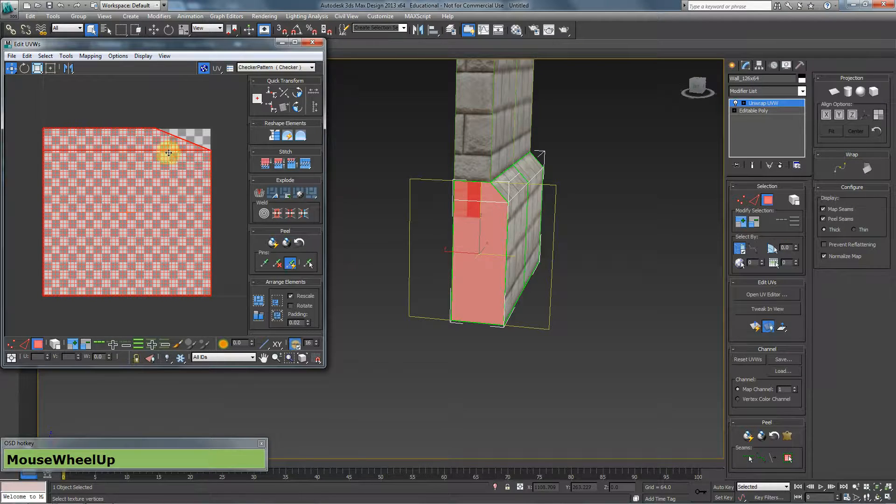
{"action": "left_click", "coordinate": [266, 66]}
{"action": "left_click", "coordinate": [270, 83]}
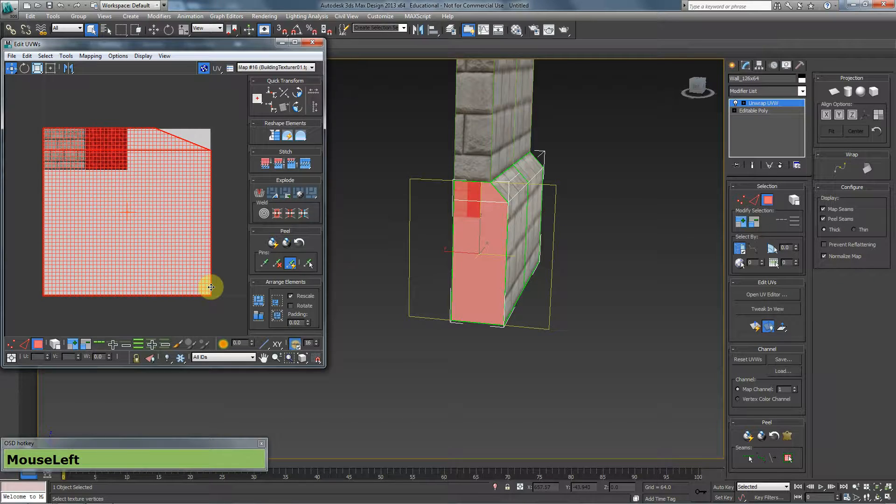
Turn on percent snap, scale the end polygons' UVs in Freeform mode onto the brick tile, and deselect the polygons
{"action": "left_click", "coordinate": [309, 31]}
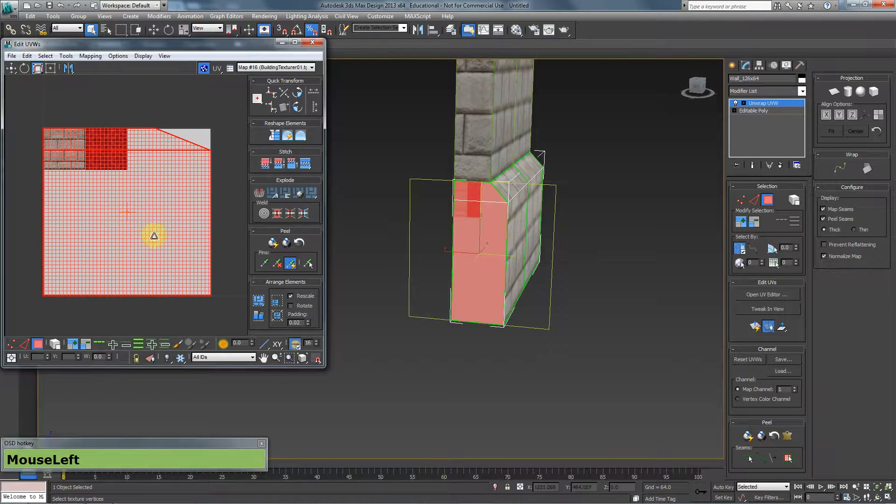
{"action": "left_click", "coordinate": [50, 68]}
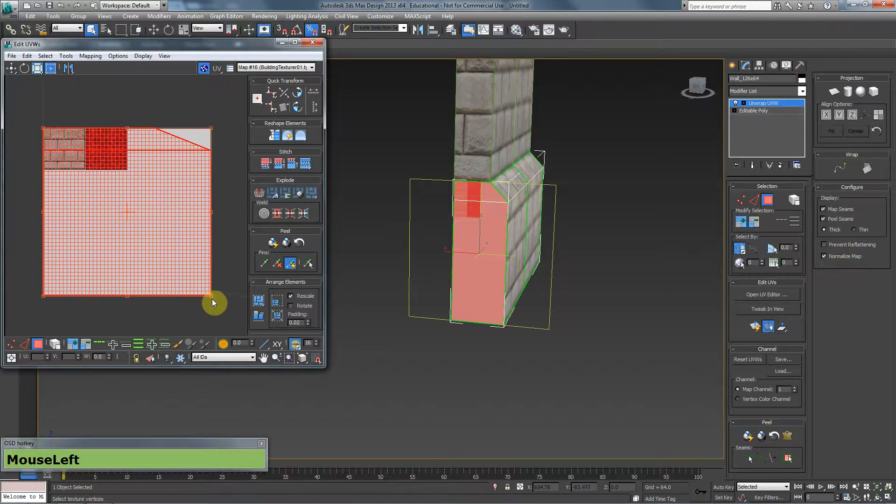
{"action": "left_click_drag", "start_coordinate": [160, 256], "coordinate": [80, 174]}
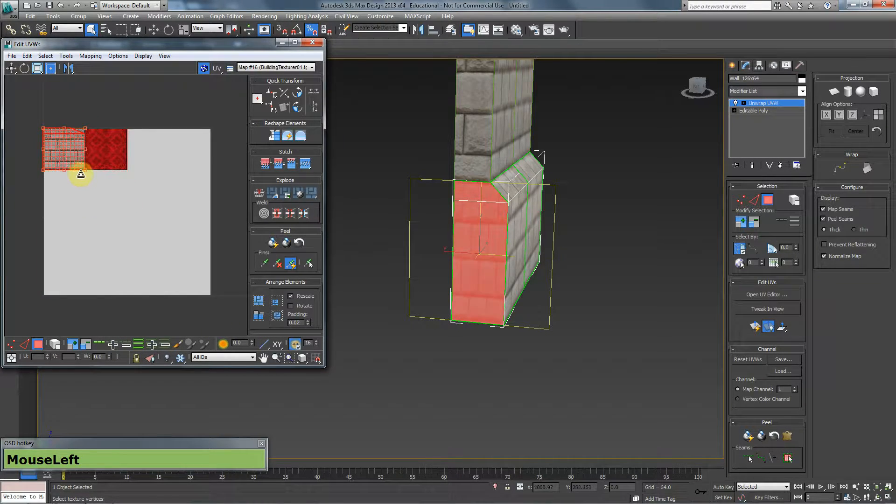
{"action": "left_click", "coordinate": [500, 362]}
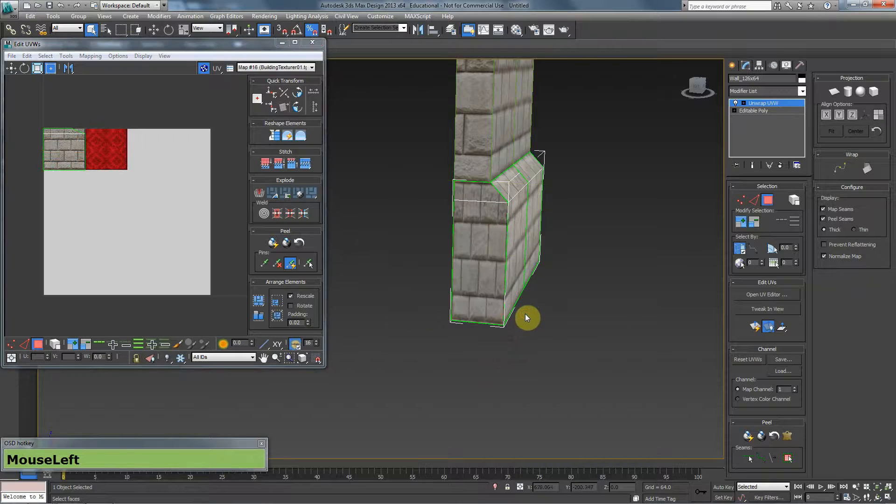
Select the UVs of both end polygons over the brick tile in the UV editor
{"action": "middle_click_drag", "start_coordinate": [525, 313], "coordinate": [504, 316], "text": "alt"}
{"action": "left_click_drag", "start_coordinate": [78, 182], "coordinate": [53, 130]}
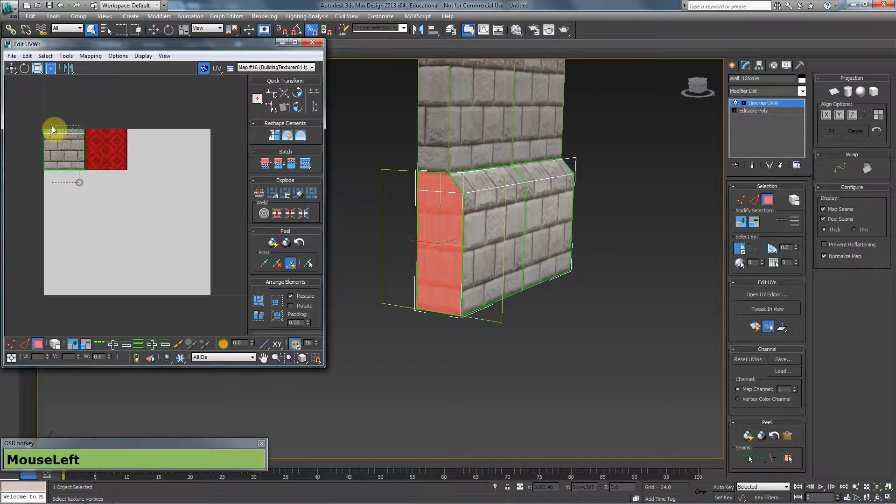
{"action": "middle_click_drag", "start_coordinate": [130, 227], "coordinate": [150, 222], "text": "alt"}
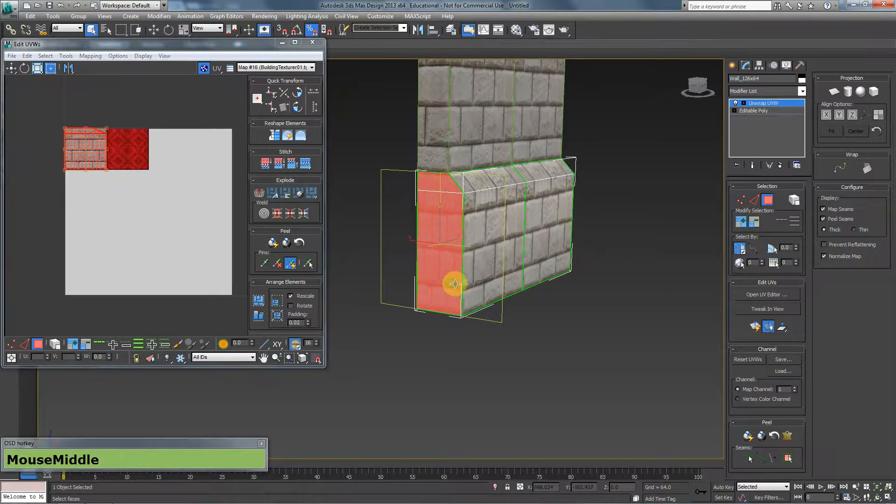
{"action": "middle_click_drag", "start_coordinate": [456, 282], "coordinate": [494, 287], "text": "alt"}
{"action": "scroll", "coordinate": [100, 174], "scroll_direction": "up", "scroll_amount": 2}
{"action": "middle_click_drag", "start_coordinate": [100, 174], "coordinate": [136, 200]}
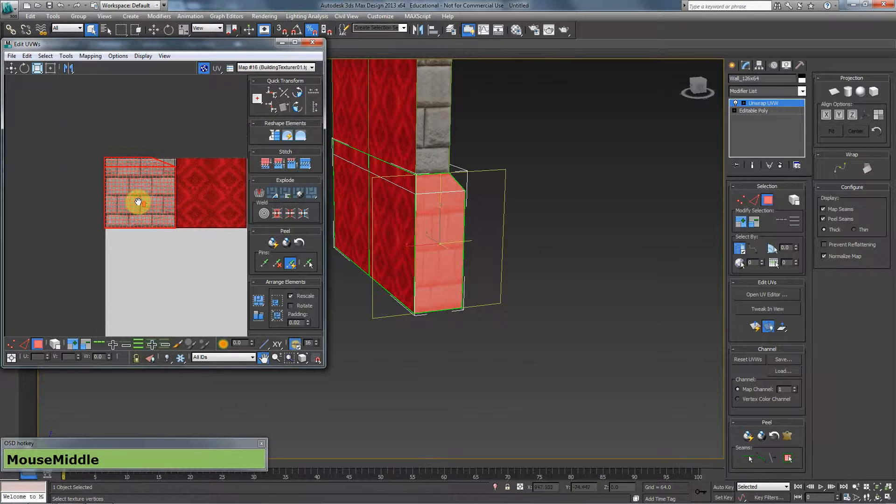
{"action": "scroll", "coordinate": [154, 196], "scroll_direction": "up", "scroll_amount": 4}
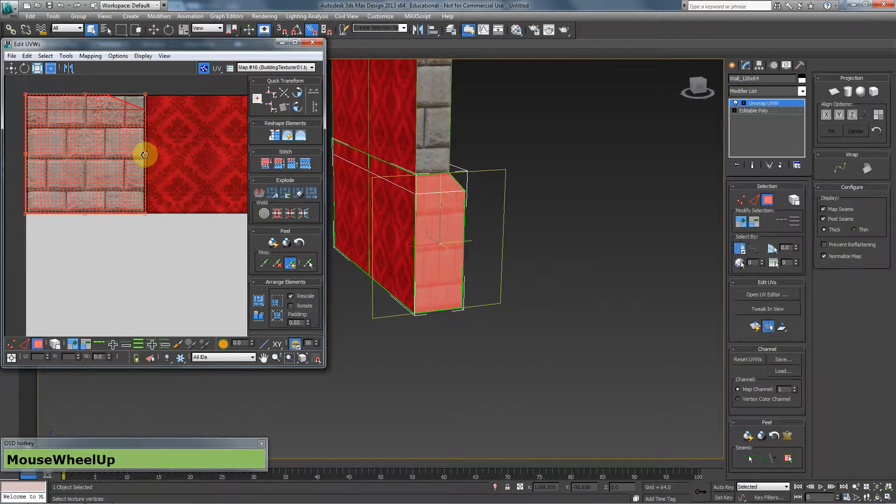
Try narrowing the end polygons' UVs to half the brick tile's width, check the wall's end, and undo the scaling
{"action": "left_click_drag", "start_coordinate": [146, 216], "coordinate": [95, 212]}
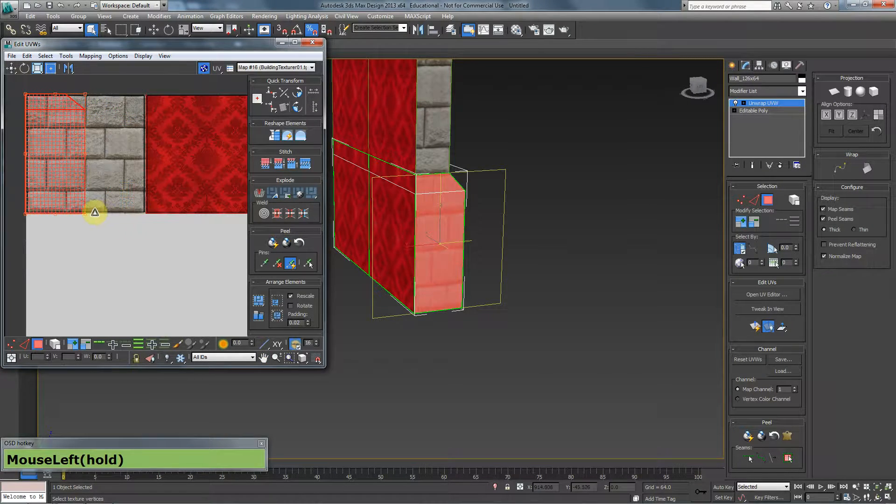
{"action": "middle_click_drag", "start_coordinate": [486, 274], "coordinate": [391, 290], "text": "alt"}
{"action": "left_click", "coordinate": [386, 319]}
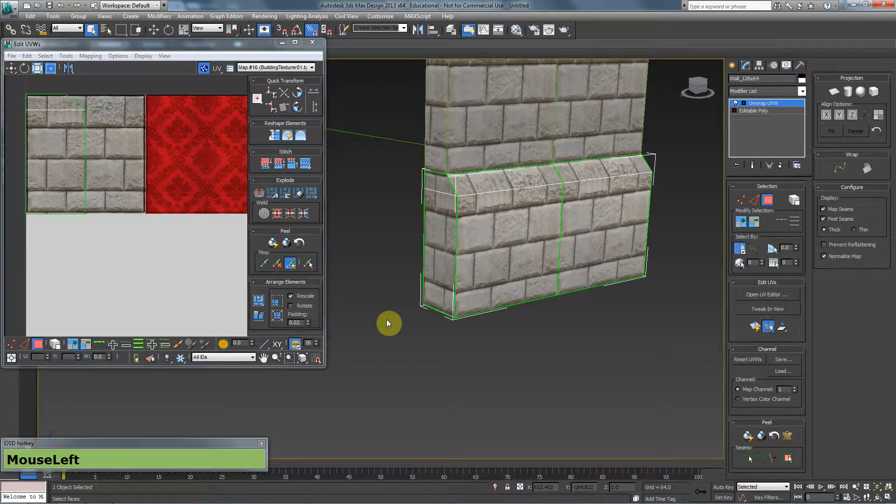
{"action": "left_click", "coordinate": [190, 284]}
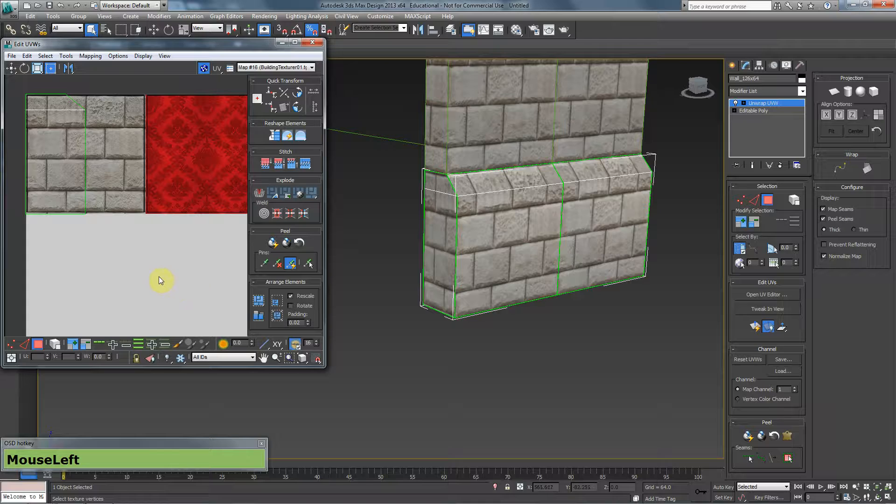
{"action": "key", "text": "ctrl+z"}
{"action": "key", "text": "ctrl+z"}
Scale the end polygons' UVs slightly inward about their centre to clear the brick tile's dark border
{"action": "middle_click", "coordinate": [124, 144]}
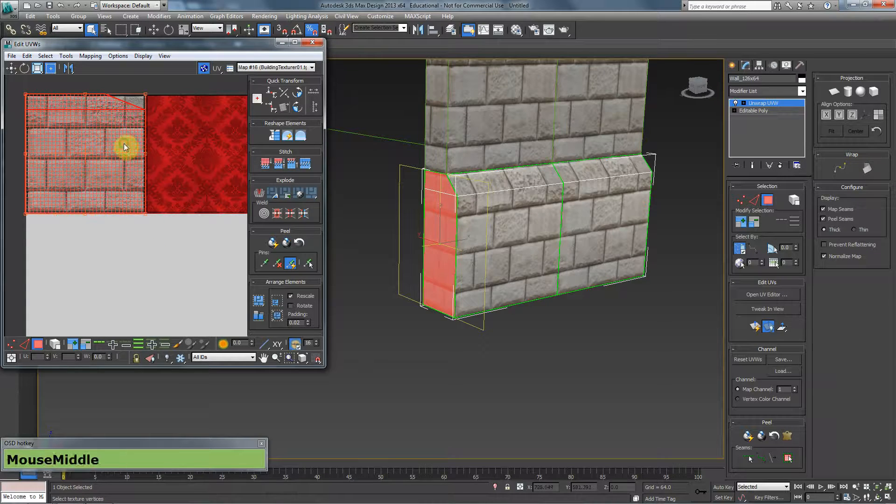
{"action": "middle_click_drag", "start_coordinate": [59, 121], "coordinate": [126, 198]}
{"action": "scroll", "coordinate": [128, 140], "scroll_direction": "up", "scroll_amount": 3}
{"action": "left_click", "coordinate": [124, 124]}
{"action": "scroll", "coordinate": [135, 140], "scroll_direction": "up", "scroll_amount": 3}
{"action": "scroll", "coordinate": [100, 179], "scroll_direction": "down", "scroll_amount": 3}
{"action": "middle_click_drag", "start_coordinate": [100, 179], "coordinate": [218, 252]}
{"action": "middle_click_drag", "start_coordinate": [142, 174], "coordinate": [172, 251]}
{"action": "scroll", "coordinate": [168, 235], "scroll_direction": "up", "scroll_amount": 5}
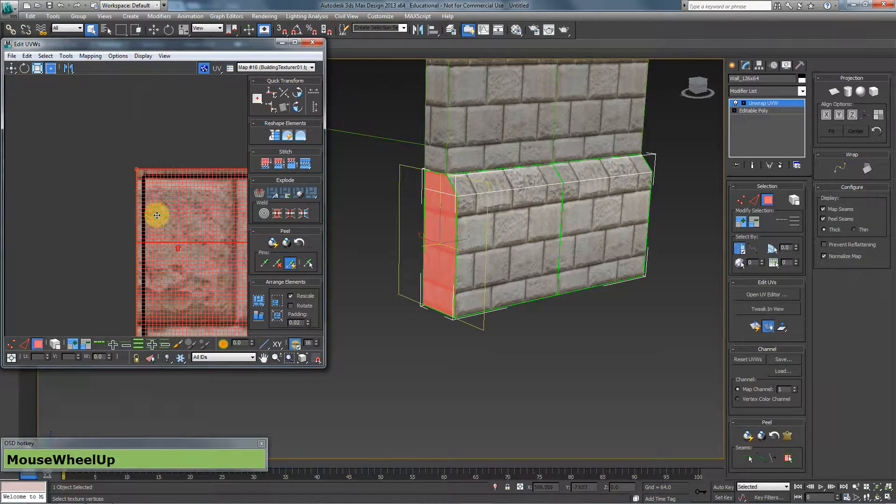
{"action": "left_click_drag", "start_coordinate": [122, 141], "coordinate": [144, 194], "text": "alt+shift"}
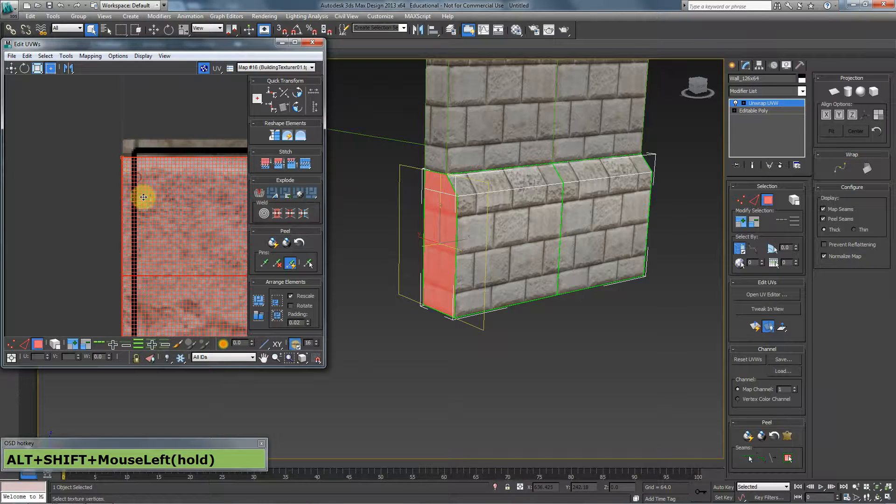
{"action": "key", "text": "ctrl+z"}
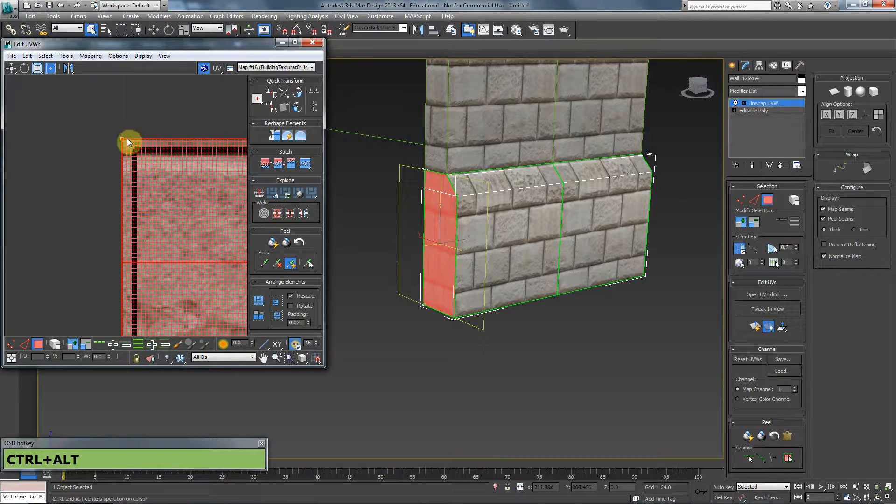
{"action": "left_click_drag", "start_coordinate": [122, 139], "coordinate": [149, 168], "text": "ctrl+alt"}
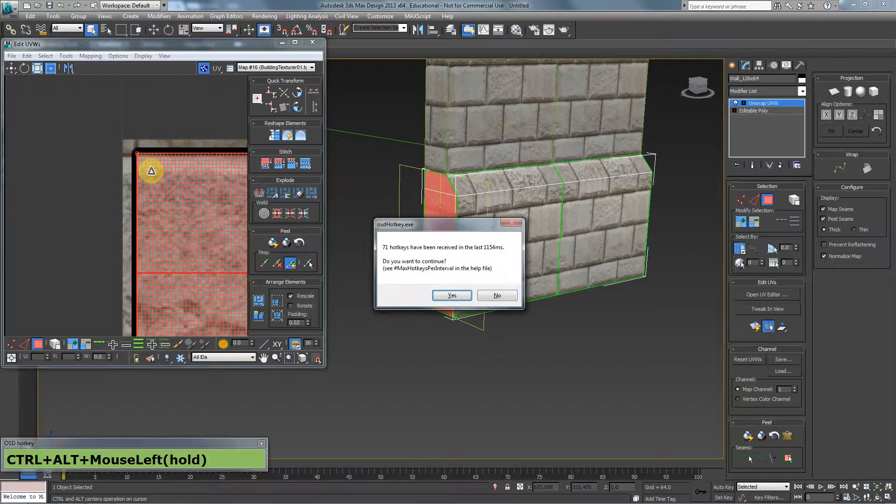
{"action": "left_click", "coordinate": [451, 296]}
{"action": "scroll", "coordinate": [114, 196], "scroll_direction": "down", "scroll_amount": 3}
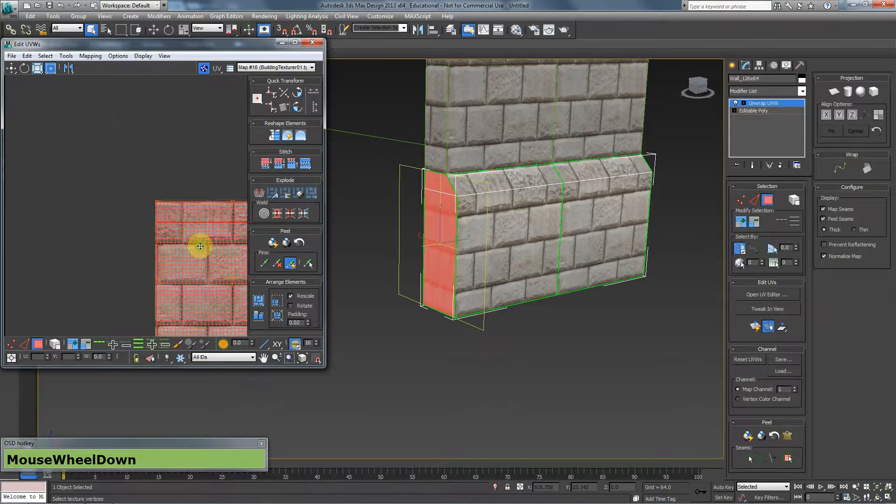
{"action": "middle_click_drag", "start_coordinate": [199, 244], "coordinate": [90, 185]}
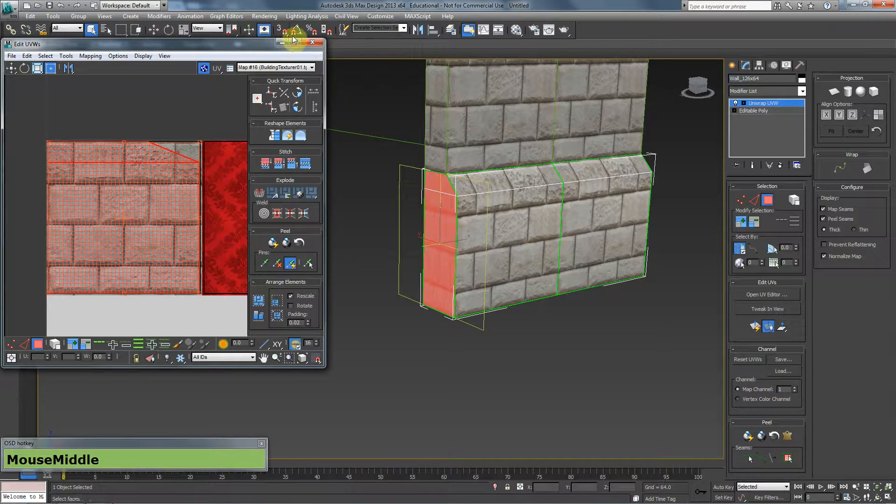
With percent snap on, scale the end polygons' UVs horizontally to half the brick tile's width, and deselect them
{"action": "left_click", "coordinate": [311, 29]}
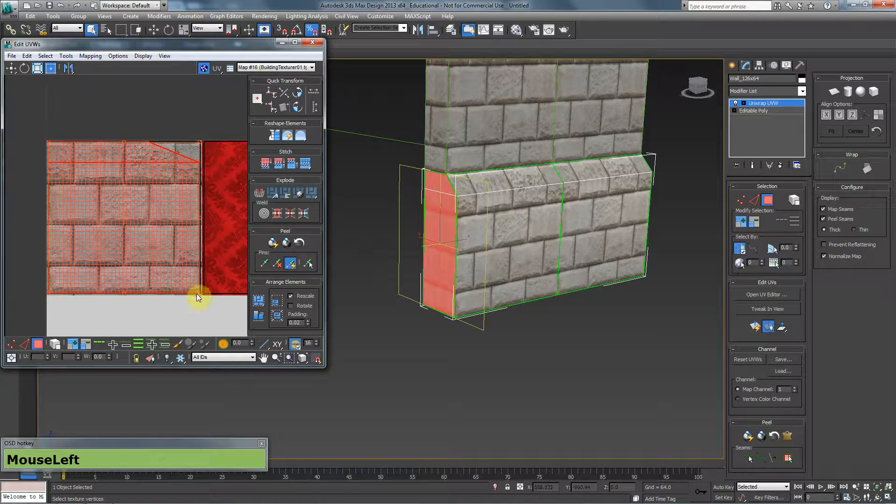
{"action": "left_click_drag", "start_coordinate": [198, 297], "coordinate": [136, 293]}
{"action": "middle_click_drag", "start_coordinate": [365, 287], "coordinate": [372, 362], "text": "alt"}
{"action": "left_click", "coordinate": [488, 393]}
{"action": "middle_click_drag", "start_coordinate": [562, 248], "coordinate": [670, 246], "text": "alt"}
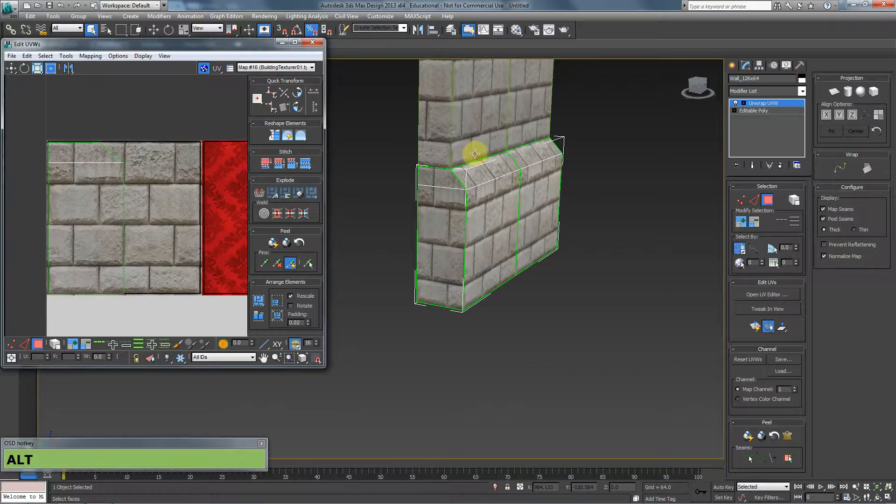
Examine which polygons of the half-height wall use the UV cluster lying outside the texture square
{"action": "scroll", "coordinate": [172, 181], "scroll_direction": "down", "scroll_amount": 4}
{"action": "scroll", "coordinate": [172, 181], "scroll_direction": "down", "scroll_amount": 2}
{"action": "middle_click_drag", "start_coordinate": [195, 206], "coordinate": [107, 208]}
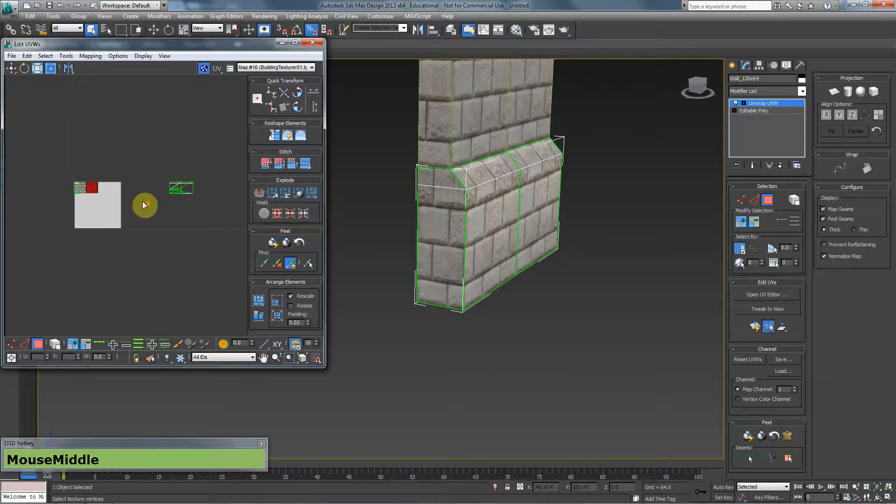
{"action": "scroll", "coordinate": [142, 200], "scroll_direction": "up", "scroll_amount": 2}
{"action": "left_click_drag", "start_coordinate": [143, 155], "coordinate": [228, 222]}
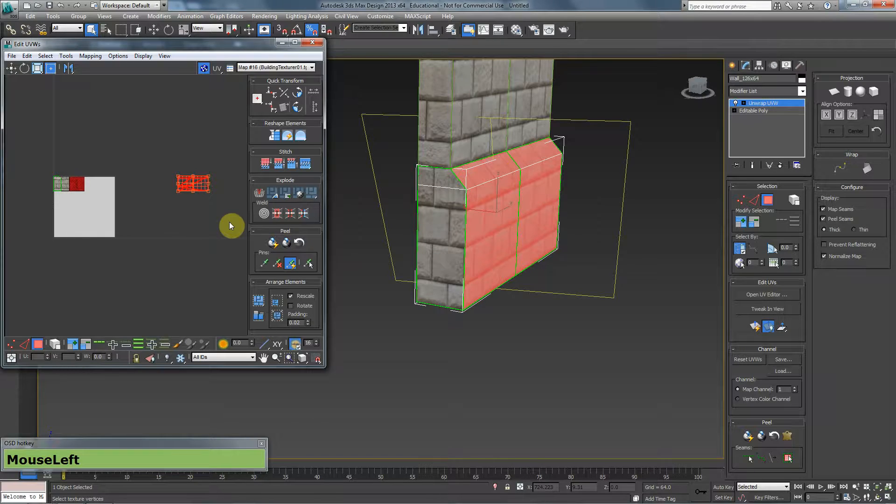
{"action": "middle_click_drag", "start_coordinate": [426, 274], "coordinate": [518, 268], "text": "alt"}
{"action": "left_click", "coordinate": [514, 343]}
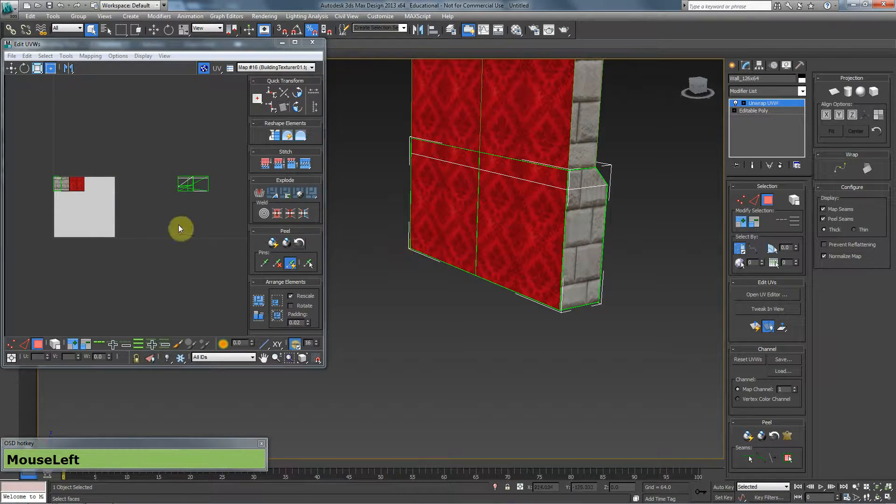
Reselect the UV cluster outside the texture square, offset it by -2 in U with relative entry, and deselect it
{"action": "left_click", "coordinate": [218, 151]}
{"action": "left_click_drag", "start_coordinate": [168, 221], "coordinate": [169, 221]}
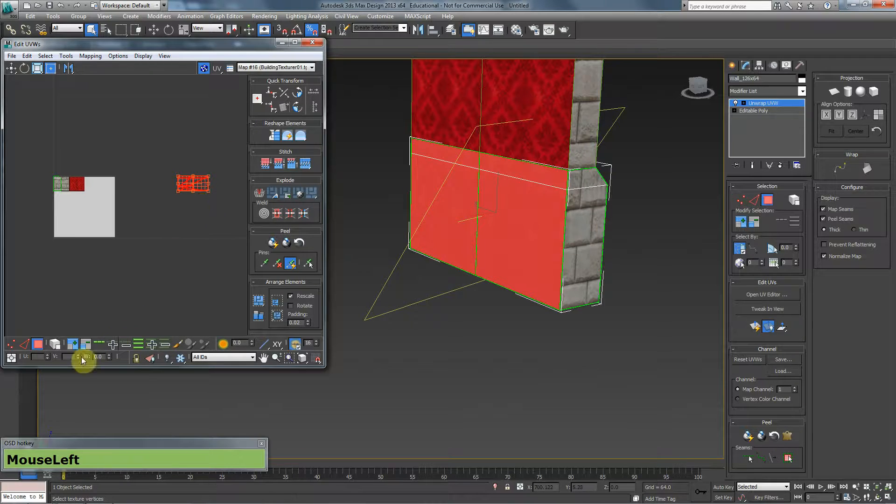
{"action": "left_click", "coordinate": [12, 357]}
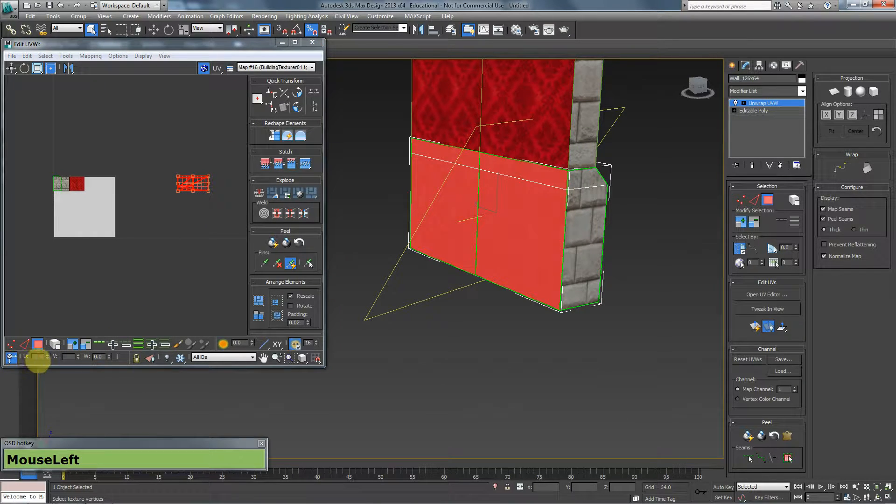
{"action": "type", "text": "-2"}
{"action": "key", "text": "Return"}
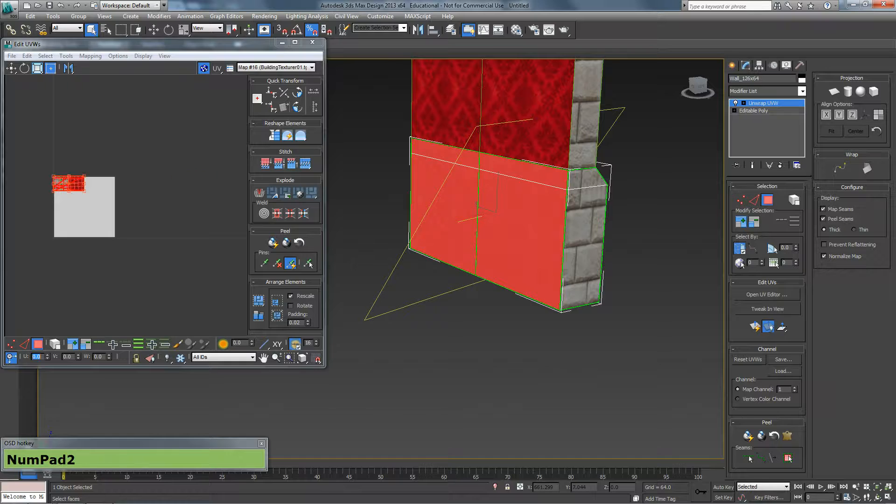
{"action": "left_click", "coordinate": [377, 287]}
{"action": "left_click", "coordinate": [87, 166]}
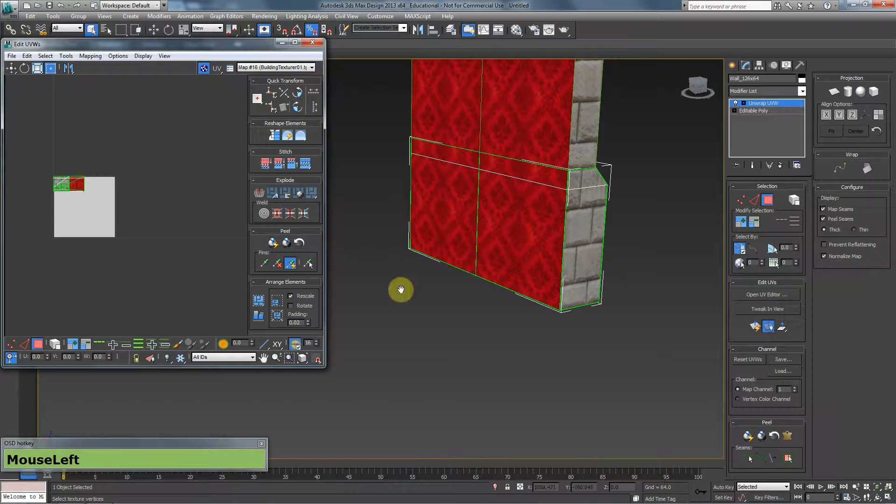
{"action": "middle_click_drag", "start_coordinate": [400, 289], "coordinate": [336, 304], "text": "alt"}
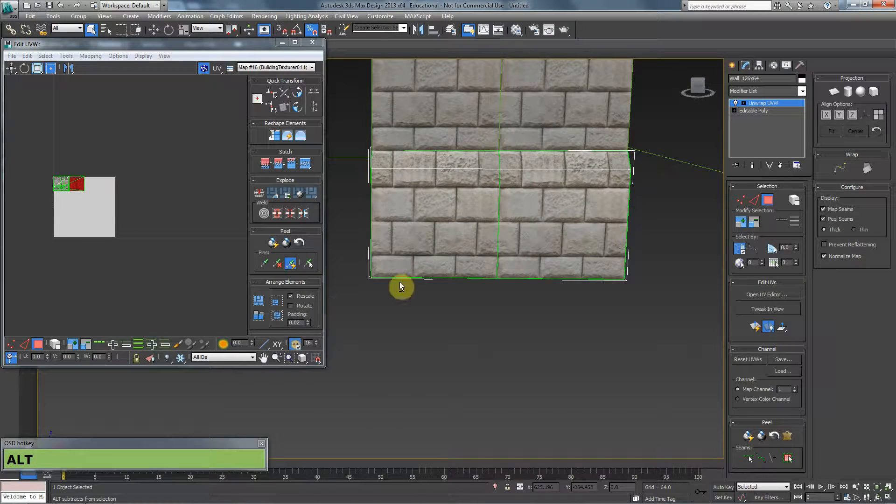
Convert the half-height wall to an Editable Poly, collapsing its Unwrap UVW modifier
{"action": "middle_click_drag", "start_coordinate": [400, 285], "coordinate": [438, 259]}
{"action": "right_click_drag", "start_coordinate": [548, 272], "coordinate": [636, 363]}
{"action": "left_click", "coordinate": [655, 374]}
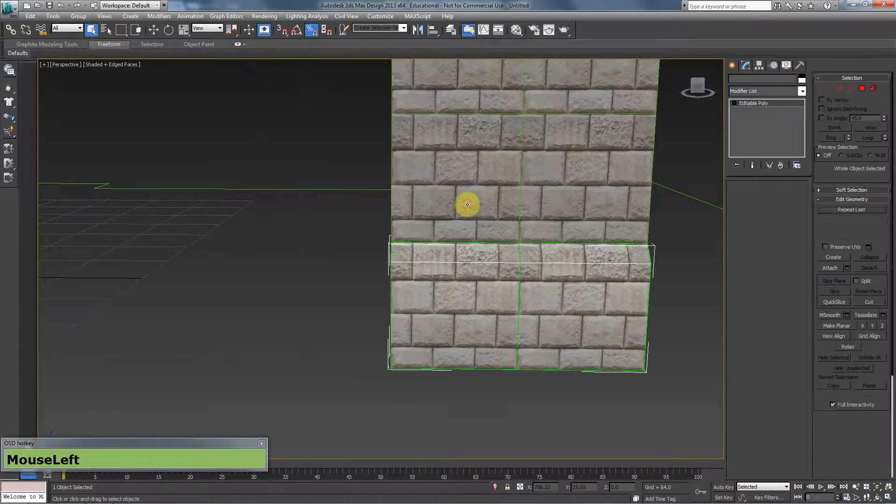
Select the Wall_128x128 piece above the base, apply an Unwrap UVW modifier, and open its UV editor
{"action": "middle_click_drag", "start_coordinate": [544, 165], "coordinate": [537, 223]}
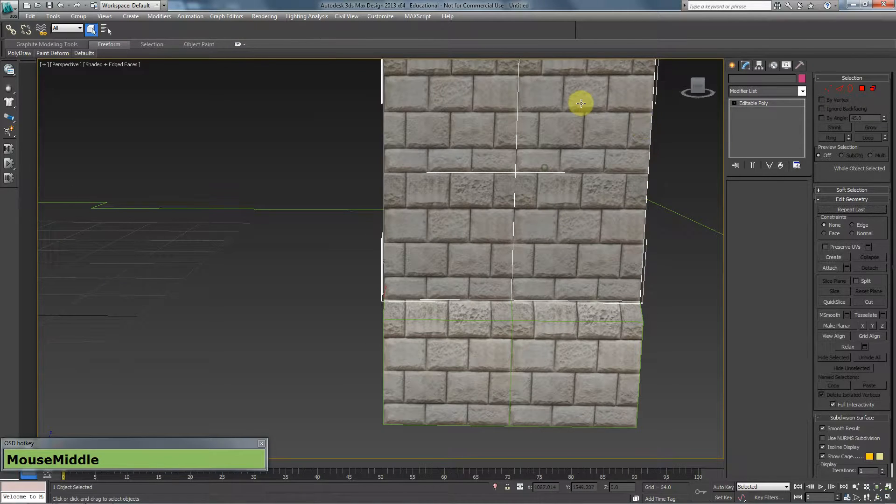
{"action": "left_click", "coordinate": [749, 90]}
{"action": "type", "text": "un"}
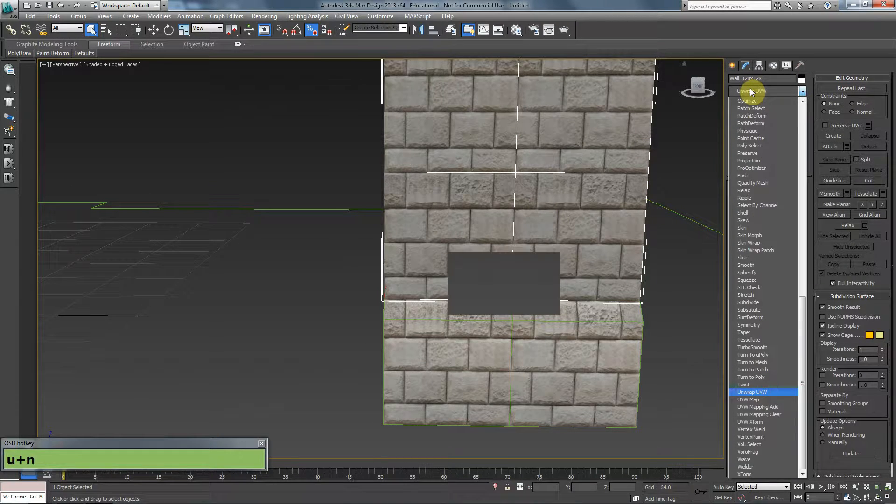
{"action": "key", "text": "Return"}
{"action": "left_click", "coordinate": [764, 294]}
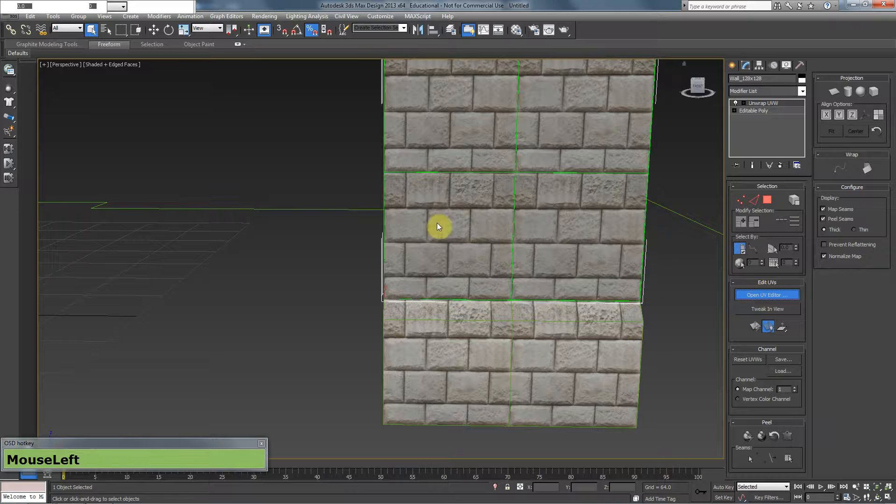
Select all UV polygons of Wall_128x128 and offset them by -2 in U with relative entry
{"action": "scroll", "coordinate": [191, 203], "scroll_direction": "down", "scroll_amount": 5}
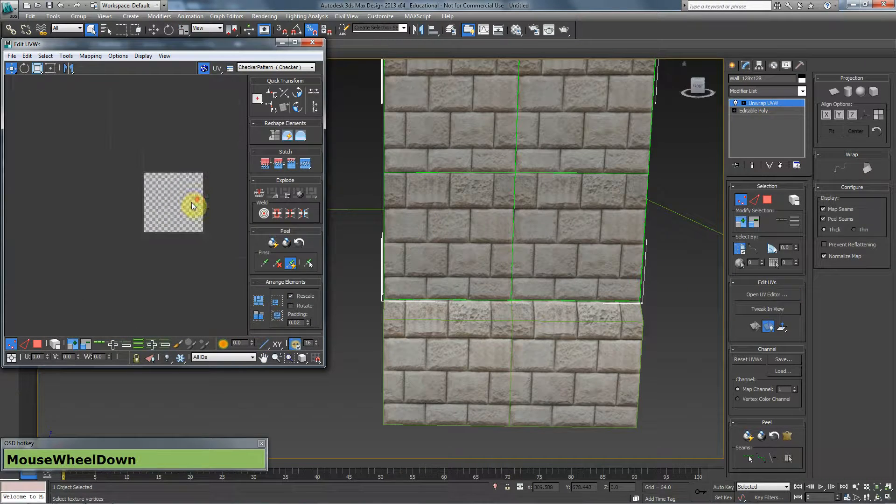
{"action": "middle_click_drag", "start_coordinate": [191, 203], "coordinate": [66, 212]}
{"action": "left_click_drag", "start_coordinate": [132, 147], "coordinate": [212, 214]}
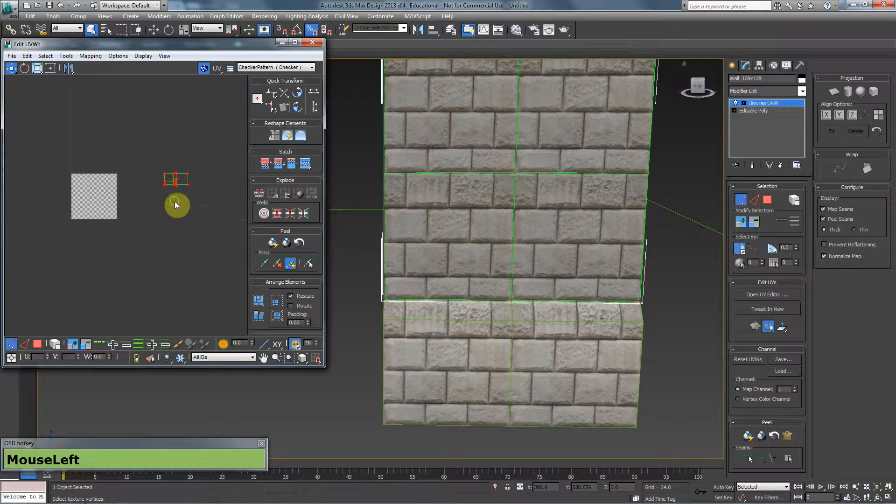
{"action": "scroll", "coordinate": [134, 166], "scroll_direction": "up", "scroll_amount": 2}
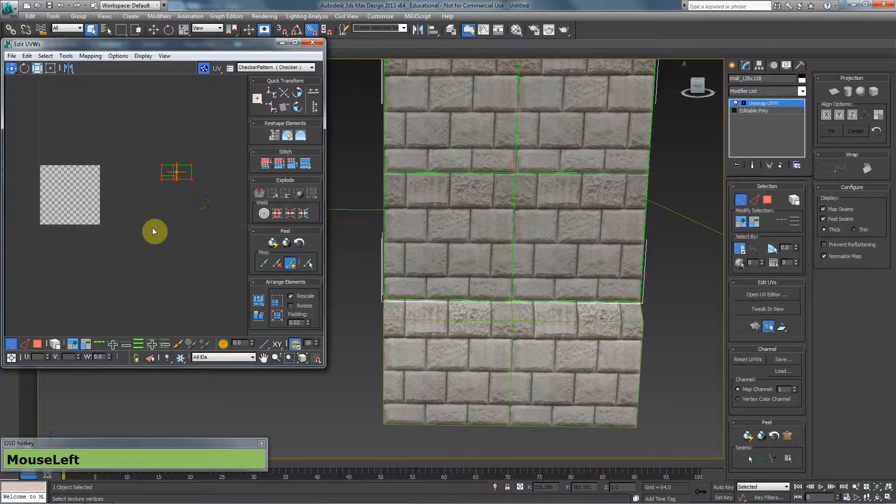
{"action": "left_click", "coordinate": [37, 344]}
{"action": "left_click_drag", "start_coordinate": [125, 97], "coordinate": [191, 185]}
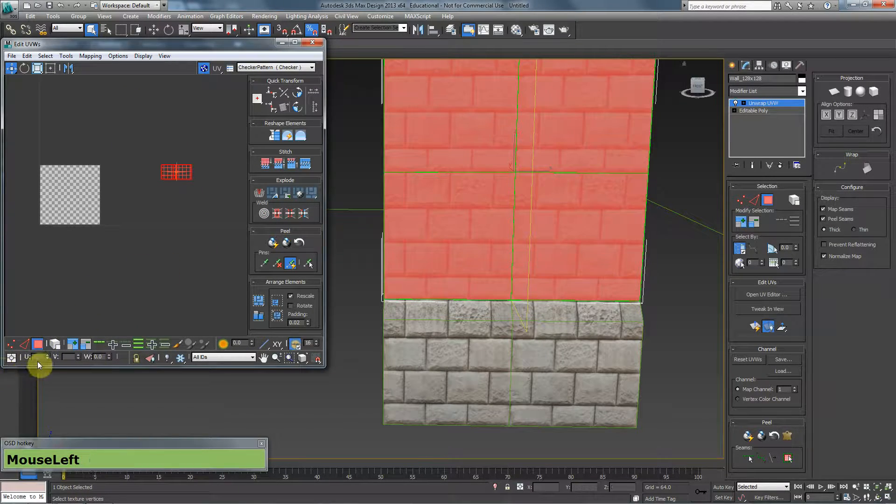
{"action": "left_click", "coordinate": [12, 358]}
{"action": "type", "text": "-"}
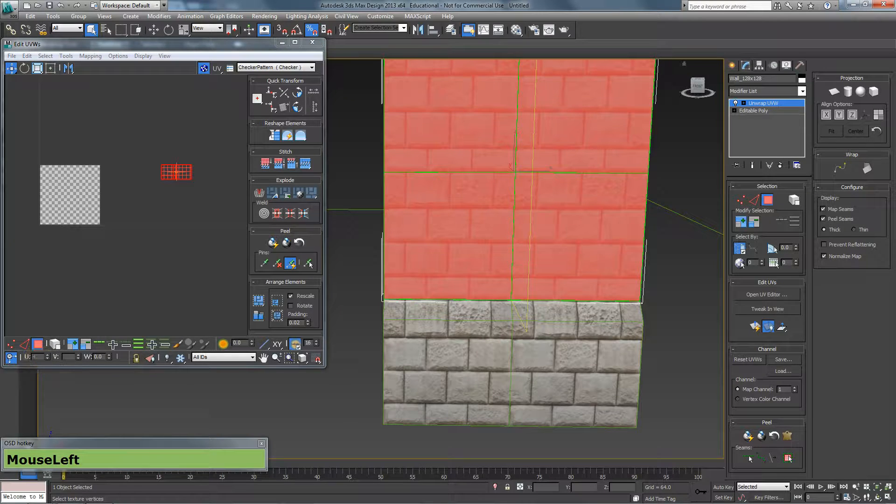
{"action": "type", "text": "2"}
{"action": "key", "text": "Return"}
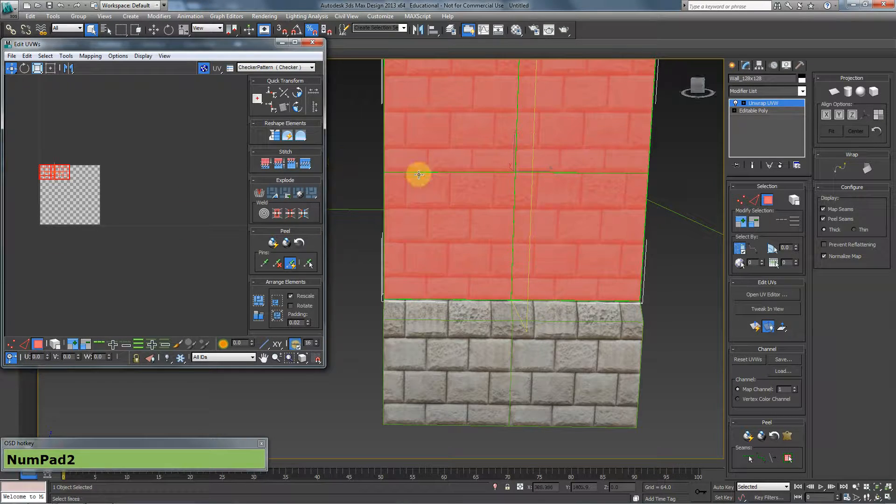
Convert Wall_128x128 to an Editable Poly, collapsing its Unwrap UVW modifier
{"action": "right_click", "coordinate": [418, 175]}
{"action": "mouse_move", "coordinate": [472, 258]}
{"action": "left_click", "coordinate": [516, 266]}
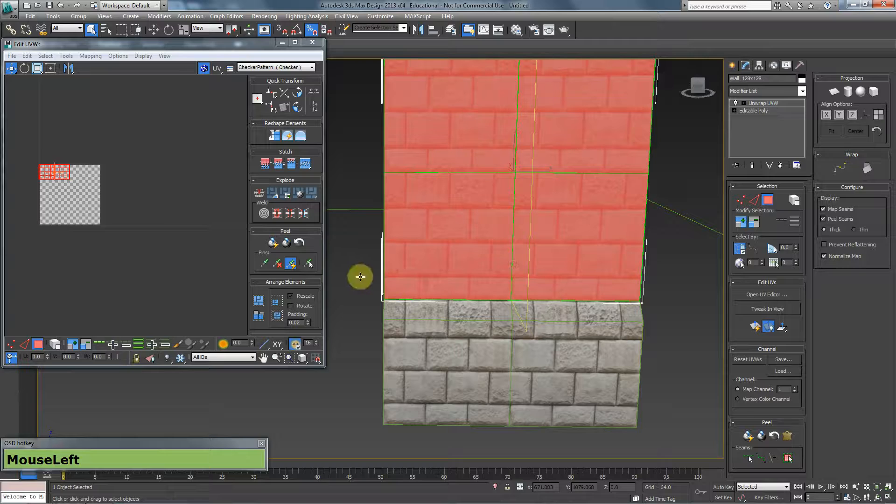
Select the Wall_126x64 base section, activate the Move tool and turn on 3D snapping
{"action": "left_click", "coordinate": [455, 340]}
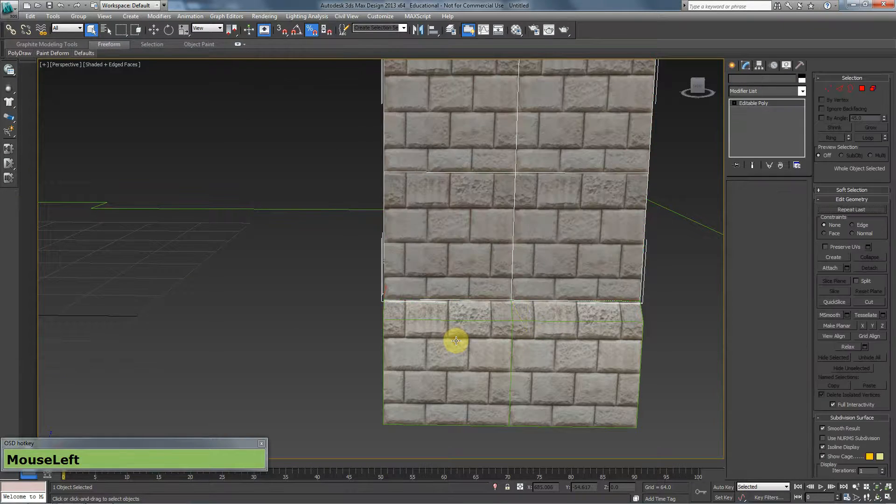
{"action": "scroll", "coordinate": [454, 314], "scroll_direction": "down", "scroll_amount": 5}
{"action": "middle_click_drag", "start_coordinate": [454, 314], "coordinate": [436, 338]}
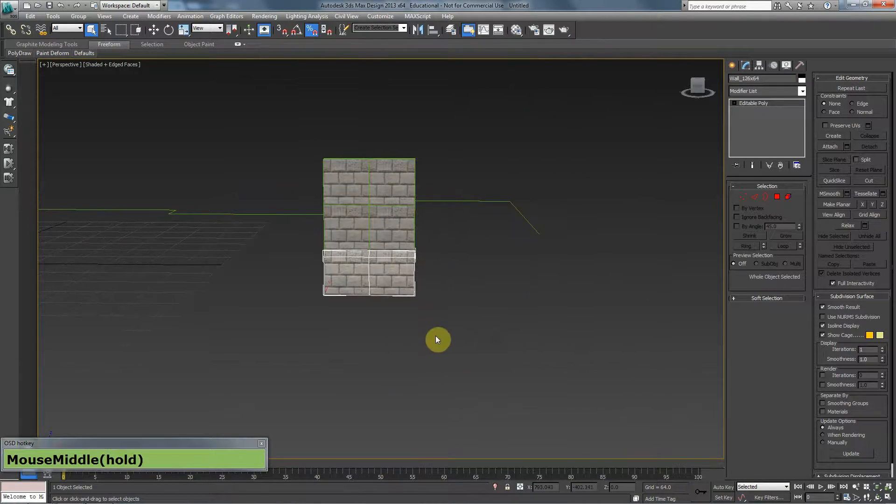
{"action": "key", "text": "w"}
{"action": "scroll", "coordinate": [402, 310], "scroll_direction": "up", "scroll_amount": 5}
{"action": "middle_click_drag", "start_coordinate": [402, 310], "coordinate": [324, 354], "text": "alt"}
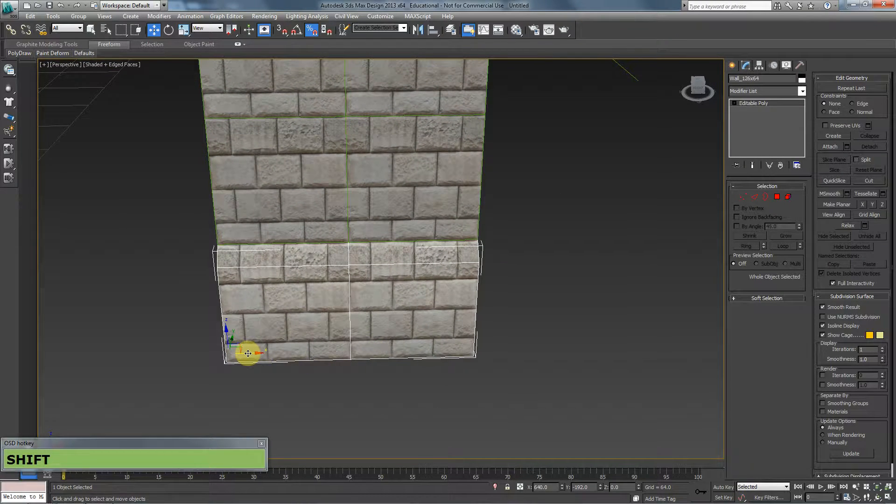
{"action": "key", "text": "s"}
{"action": "mouse_move", "coordinate": [248, 353]}
{"action": "left_mouse_down", "text": "shift"}
{"action": "mouse_move", "coordinate": [508, 326]}
{"action": "mouse_move", "coordinate": [476, 340]}
{"action": "left_mouse_up", "text": "shift"}
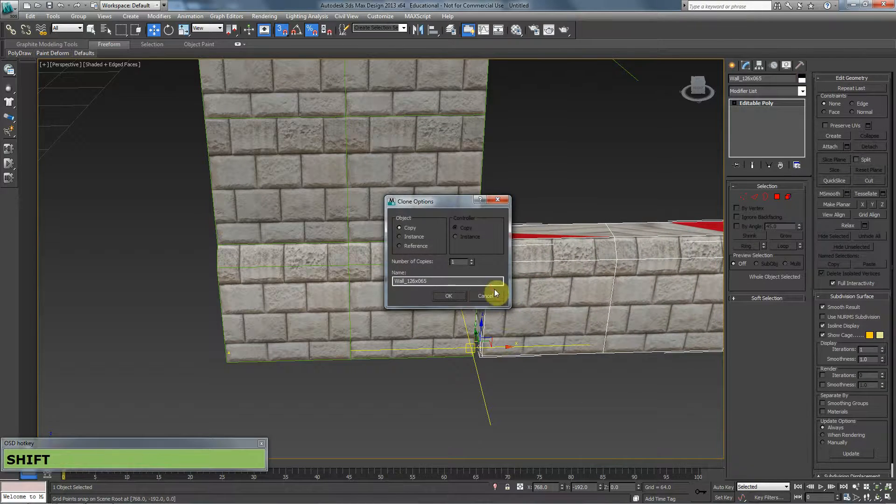
{"action": "left_click", "coordinate": [495, 293]}
{"action": "right_click", "coordinate": [283, 30]}
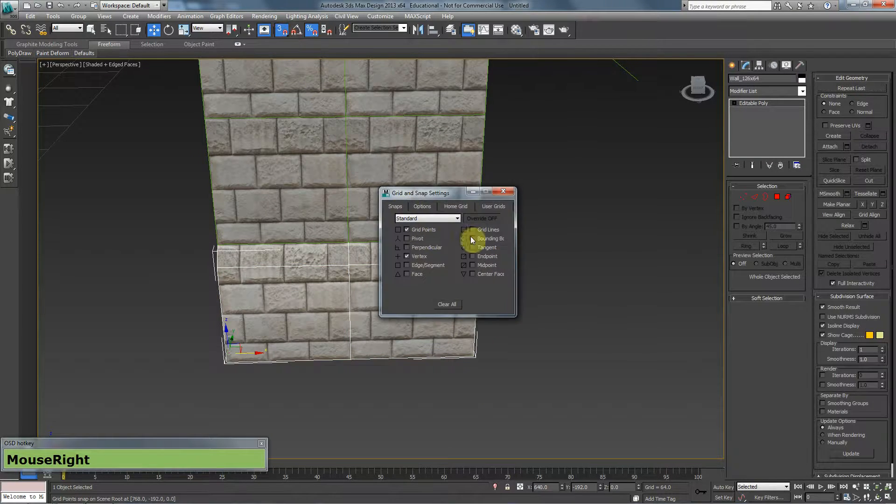
{"action": "left_click", "coordinate": [509, 192]}
{"action": "key", "text": "g"}
{"action": "key", "text": "g"}
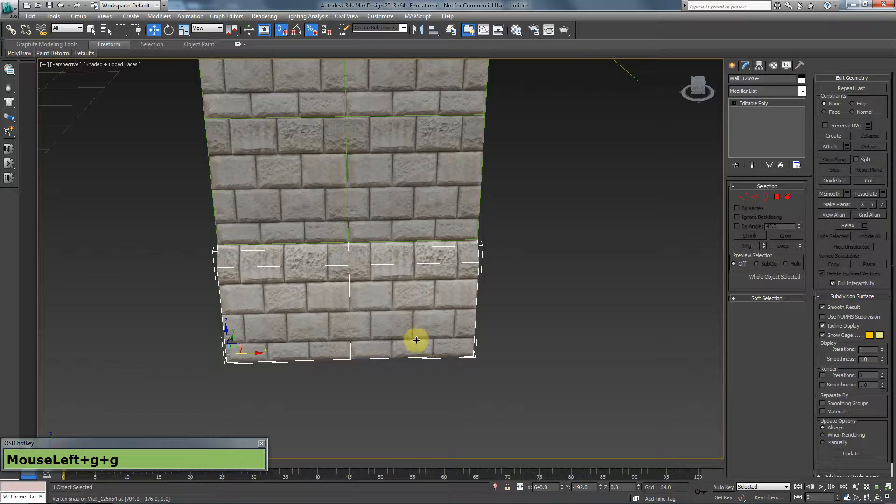
In a wireframe top view, copy the base section 128 units along X so it snaps to the original's far end
{"action": "key", "text": "t"}
{"action": "middle_click_drag", "start_coordinate": [430, 344], "coordinate": [395, 290]}
{"action": "scroll", "coordinate": [386, 316], "scroll_direction": "down", "scroll_amount": 3}
{"action": "key", "text": "F3"}
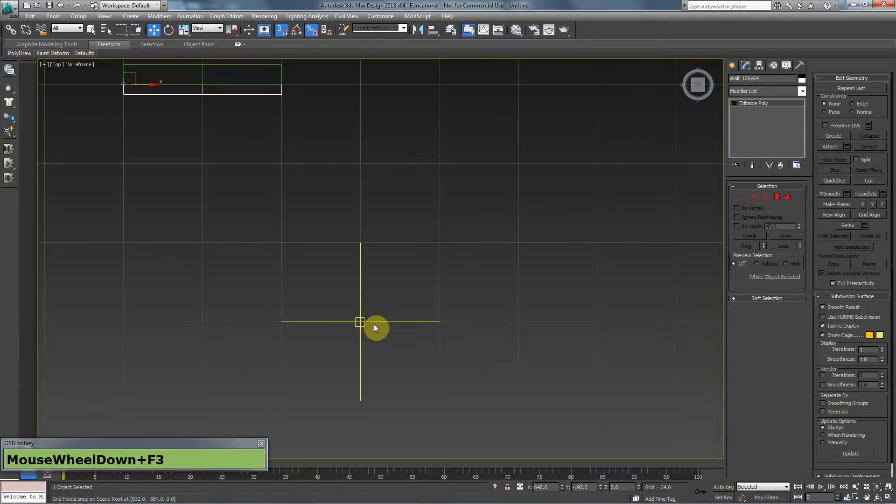
{"action": "key", "text": "z"}
{"action": "scroll", "coordinate": [351, 323], "scroll_direction": "down", "scroll_amount": 2}
{"action": "scroll", "coordinate": [327, 279], "scroll_direction": "down", "scroll_amount": 2}
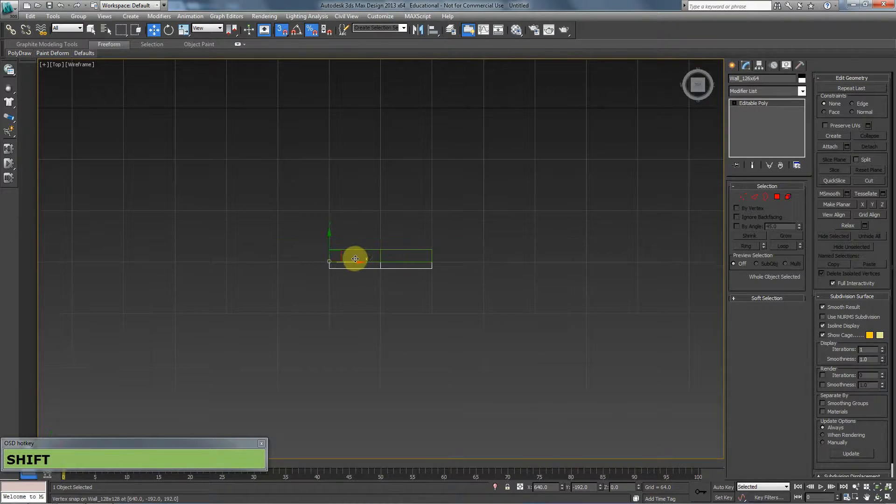
{"action": "mouse_move", "coordinate": [354, 256]}
{"action": "left_mouse_down", "text": "shift"}
{"action": "mouse_move", "coordinate": [441, 265]}
{"action": "mouse_move", "coordinate": [432, 261]}
{"action": "left_mouse_up", "text": "shift"}
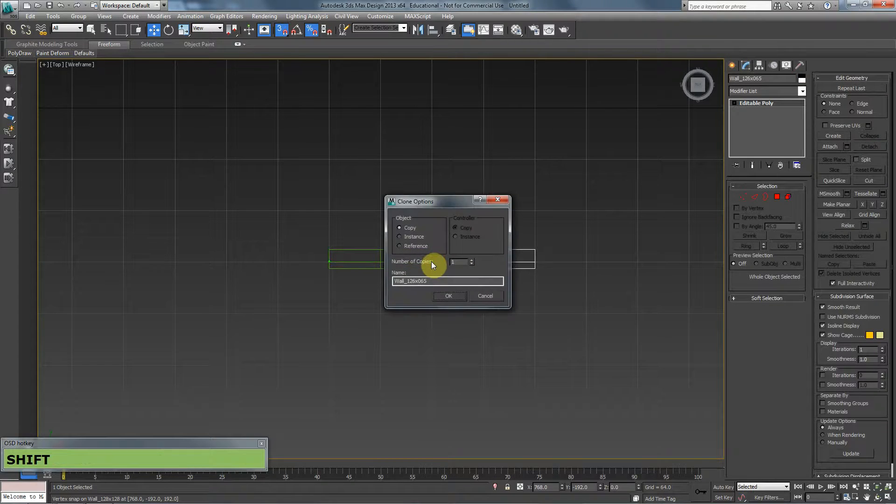
{"action": "left_click", "coordinate": [455, 295]}
Return to the shaded perspective view and start polygon editing on the original base section, Wall_126x64
{"action": "key", "text": "p"}
{"action": "mouse_move", "coordinate": [369, 318]}
{"action": "middle_mouse_down", "text": "alt"}
{"action": "mouse_move", "coordinate": [394, 276]}
{"action": "mouse_move", "coordinate": [386, 277]}
{"action": "mouse_move", "coordinate": [406, 314]}
{"action": "middle_mouse_up", "text": "alt"}
{"action": "key", "text": "F3"}
{"action": "scroll", "coordinate": [373, 307], "scroll_direction": "up", "scroll_amount": 3}
{"action": "left_click_drag", "start_coordinate": [374, 306], "coordinate": [325, 351]}
{"action": "middle_click_drag", "start_coordinate": [326, 351], "coordinate": [331, 326]}
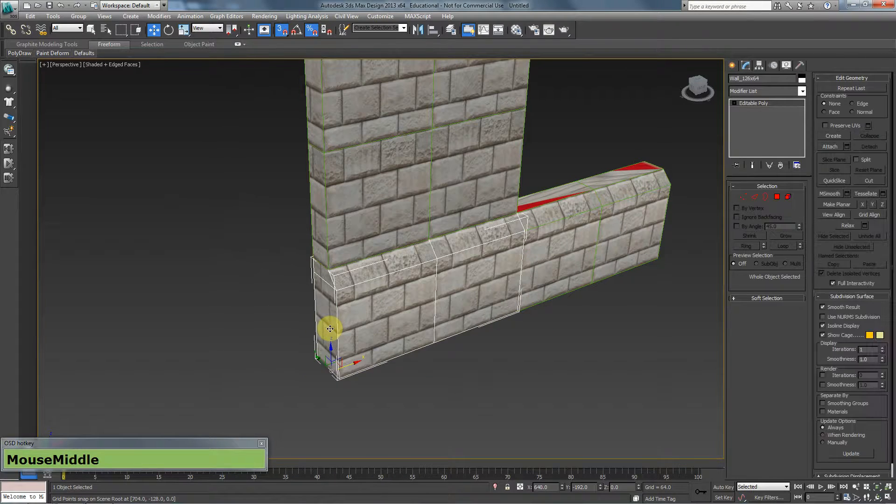
{"action": "left_click", "coordinate": [328, 286]}
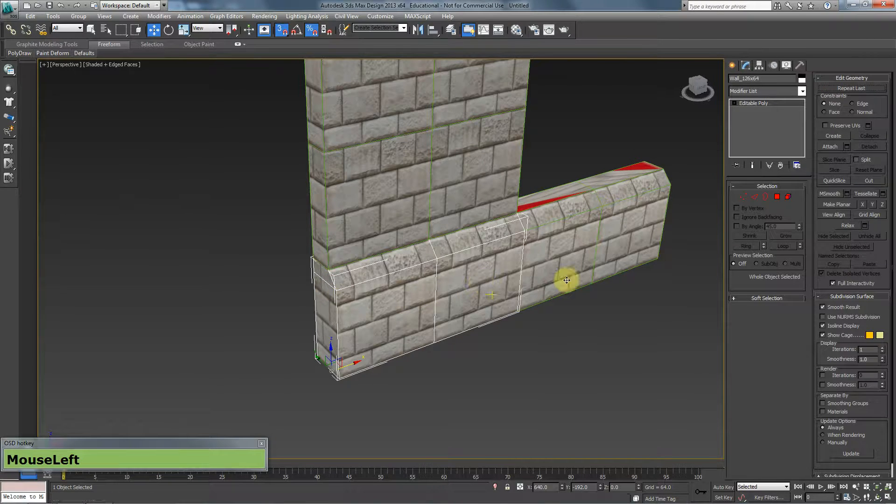
{"action": "left_click", "coordinate": [778, 197]}
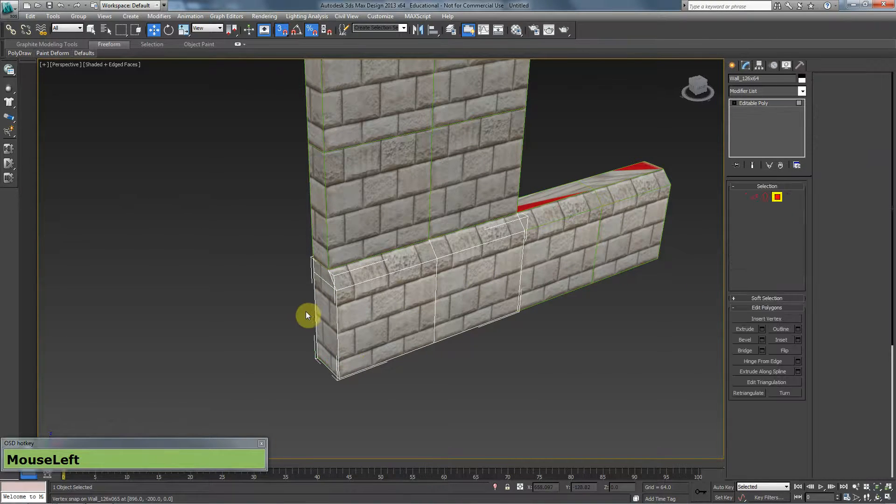
Select both end-face polygons of the base section, try moving them, and undo the move
{"action": "left_click", "coordinate": [316, 268]}
{"action": "left_click", "coordinate": [320, 310], "text": "ctrl"}
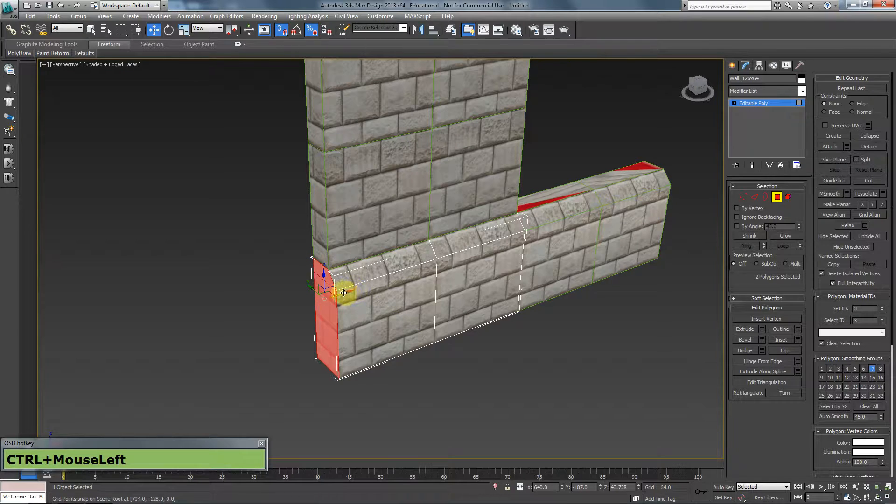
{"action": "left_click_drag", "start_coordinate": [343, 293], "coordinate": [336, 320]}
{"action": "key", "text": "ctrl+z"}
Select only the lower end polygon of the base section, undo its trial outward move, and enable Preserve UVs
{"action": "left_click", "coordinate": [338, 316]}
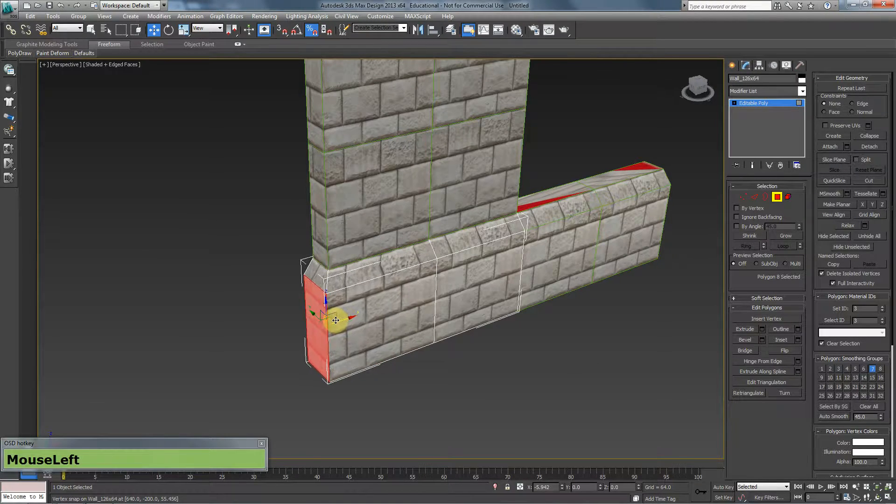
{"action": "middle_click_drag", "start_coordinate": [336, 360], "coordinate": [298, 357], "text": "alt"}
{"action": "key", "text": "ctrl+z"}
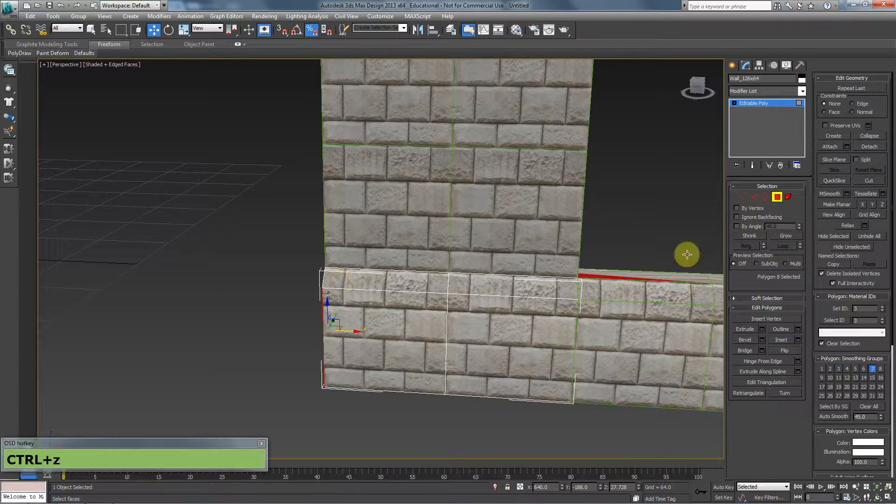
{"action": "left_click", "coordinate": [836, 127]}
Try moving the lower end polygon outward along X several times with Preserve UVs on, undoing each move
{"action": "middle_click_drag", "start_coordinate": [392, 303], "coordinate": [356, 322], "text": "alt"}
{"action": "left_click_drag", "start_coordinate": [350, 326], "coordinate": [342, 329]}
{"action": "middle_click_drag", "start_coordinate": [320, 359], "coordinate": [250, 362], "text": "alt"}
{"action": "key", "text": "ctrl+z"}
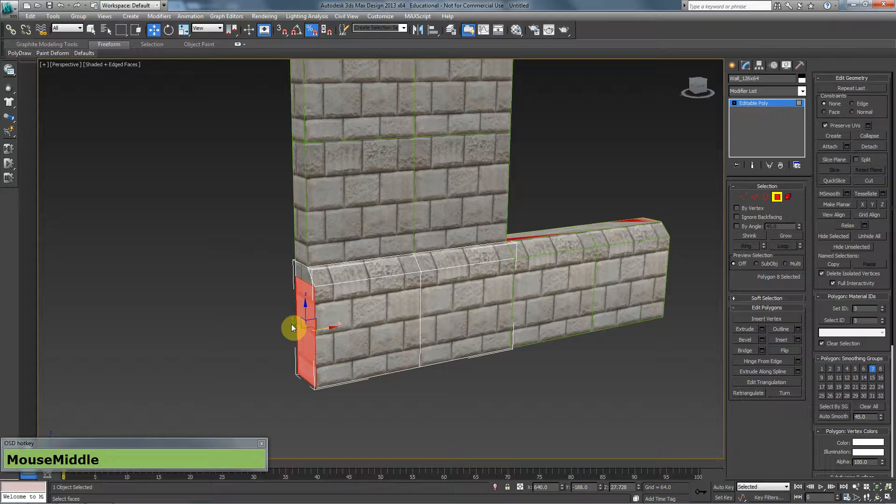
{"action": "left_click_drag", "start_coordinate": [321, 327], "coordinate": [317, 327]}
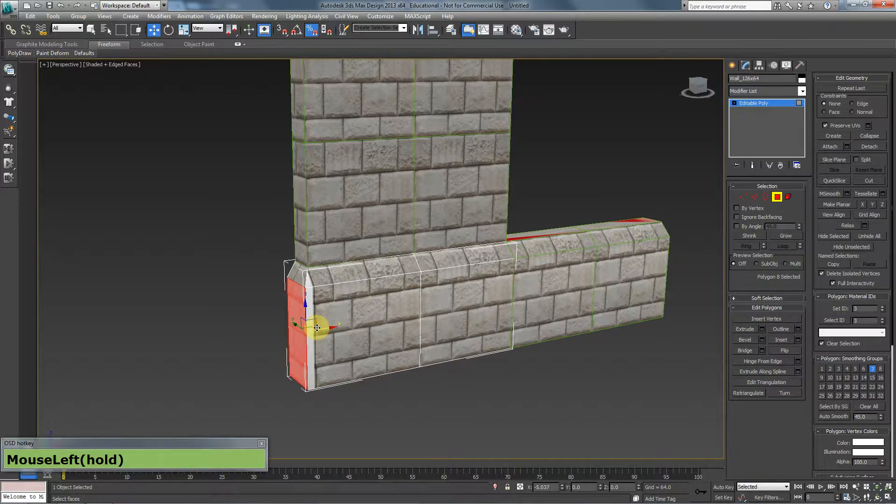
{"action": "key", "text": "ctrl+z"}
{"action": "left_click_drag", "start_coordinate": [327, 328], "coordinate": [314, 326]}
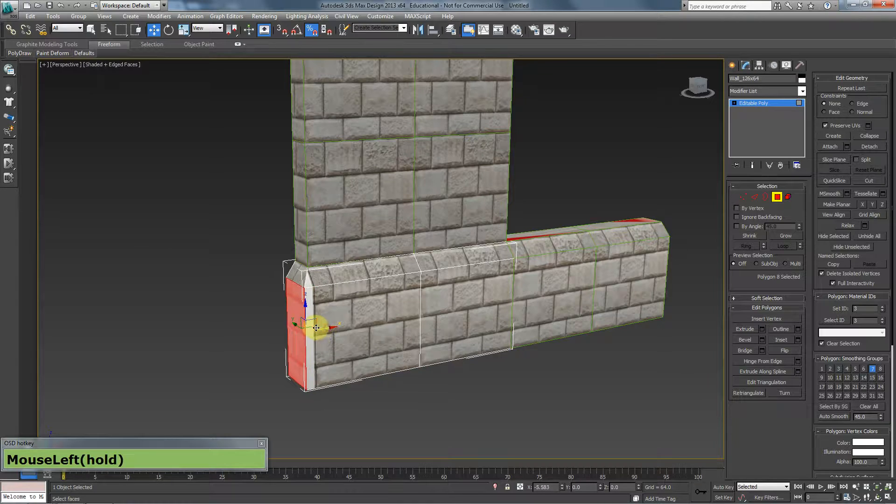
{"action": "key", "text": "ctrl+z"}
Open the Move Transform Type-In for the base section's selected lower end polygon
{"action": "middle_click_drag", "start_coordinate": [352, 332], "coordinate": [321, 317], "text": "alt"}
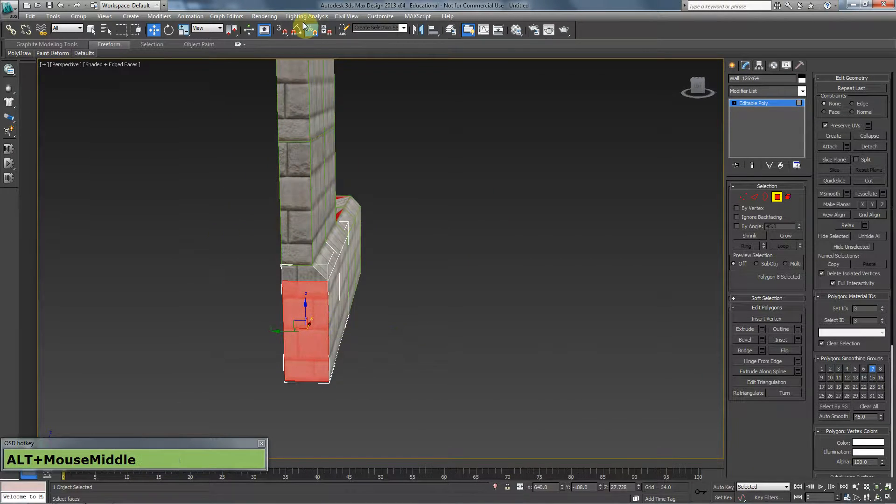
{"action": "right_click", "coordinate": [157, 30]}
{"action": "left_click", "coordinate": [508, 294]}
{"action": "right_click", "coordinate": [155, 31]}
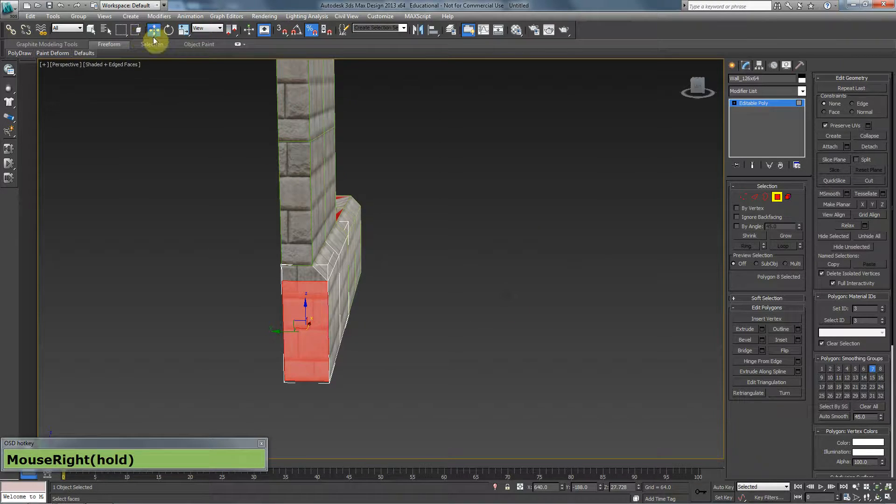
{"action": "middle_click_drag", "start_coordinate": [593, 186], "coordinate": [664, 143], "text": "alt"}
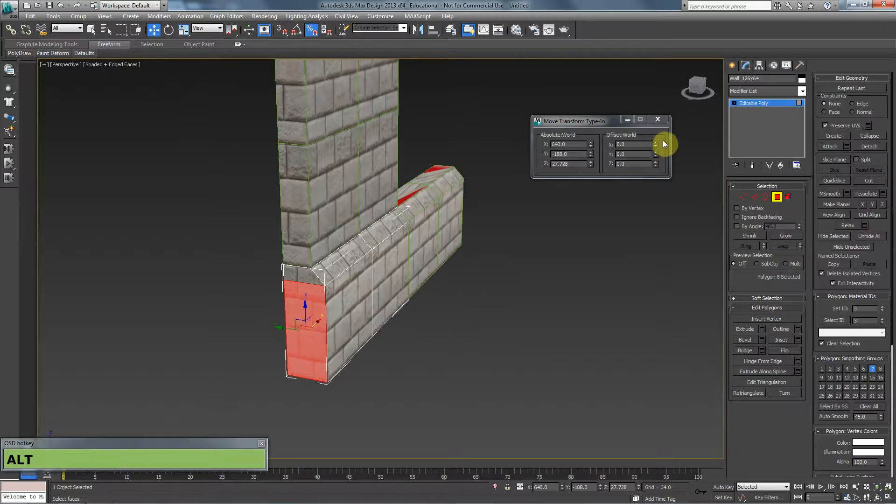
Offset the lower end polygon by 8 in world X, then undo that move
{"action": "left_click", "coordinate": [635, 145]}
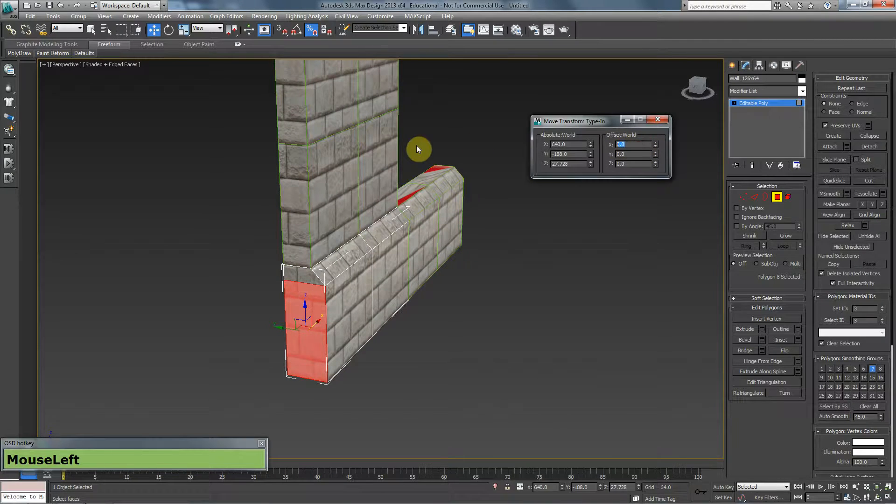
{"action": "type", "text": "8"}
{"action": "key", "text": "Return"}
{"action": "middle_click", "coordinate": [529, 269], "text": "ctrl"}
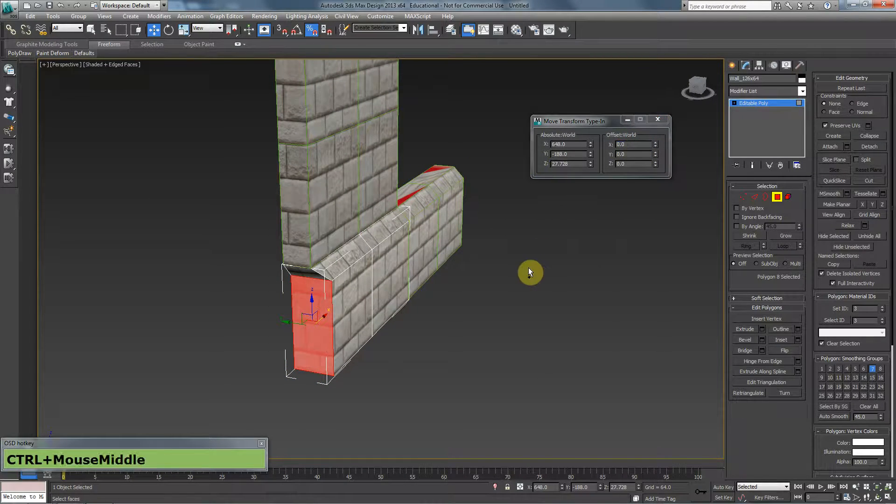
{"action": "key", "text": "ctrl+z"}
Offset the base section's lower end polygon by -8 in world X
{"action": "left_click", "coordinate": [620, 144]}
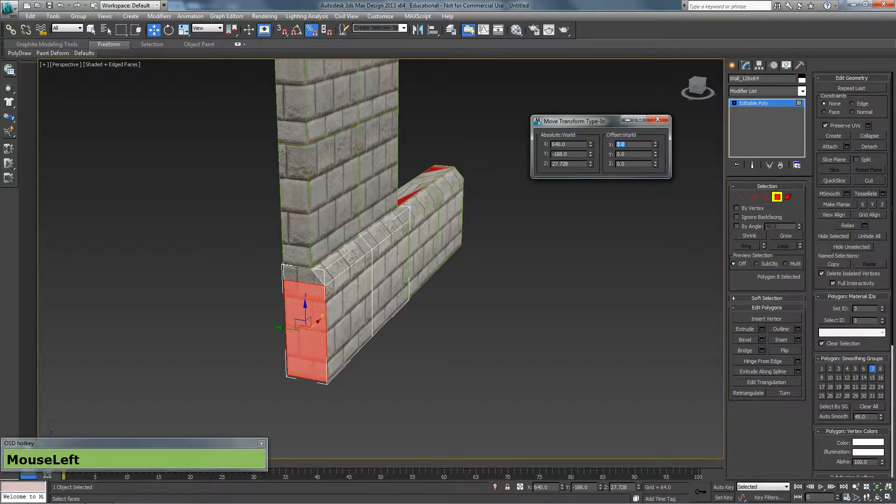
{"action": "type", "text": "-8"}
{"action": "key", "text": "Return"}
Examine the extended end's corner geometry from above and its texture mapping from several perspective angles
{"action": "mouse_move", "coordinate": [287, 277]}
{"action": "middle_mouse_down", "text": "alt"}
{"action": "mouse_move", "coordinate": [252, 300]}
{"action": "mouse_move", "coordinate": [274, 272]}
{"action": "mouse_move", "coordinate": [297, 331]}
{"action": "mouse_move", "coordinate": [340, 310]}
{"action": "middle_mouse_up", "text": "alt"}
{"action": "key", "text": "alt+t"}
{"action": "scroll", "coordinate": [312, 327], "scroll_direction": "up", "scroll_amount": 5}
{"action": "key", "text": "F3"}
{"action": "scroll", "coordinate": [326, 309], "scroll_direction": "up", "scroll_amount": 2}
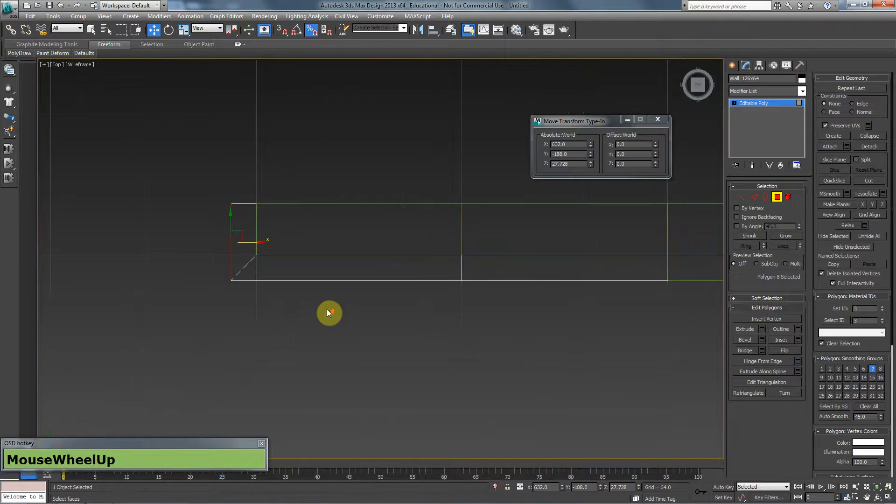
{"action": "key", "text": "F3"}
{"action": "middle_click", "coordinate": [327, 309]}
{"action": "scroll", "coordinate": [326, 309], "scroll_direction": "down", "scroll_amount": 1}
{"action": "key", "text": "p"}
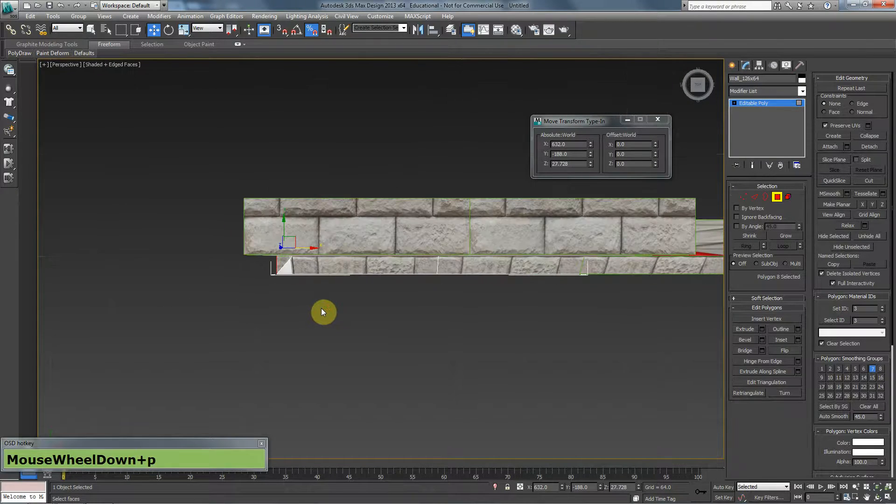
{"action": "middle_click_drag", "start_coordinate": [264, 284], "coordinate": [373, 201], "text": "alt"}
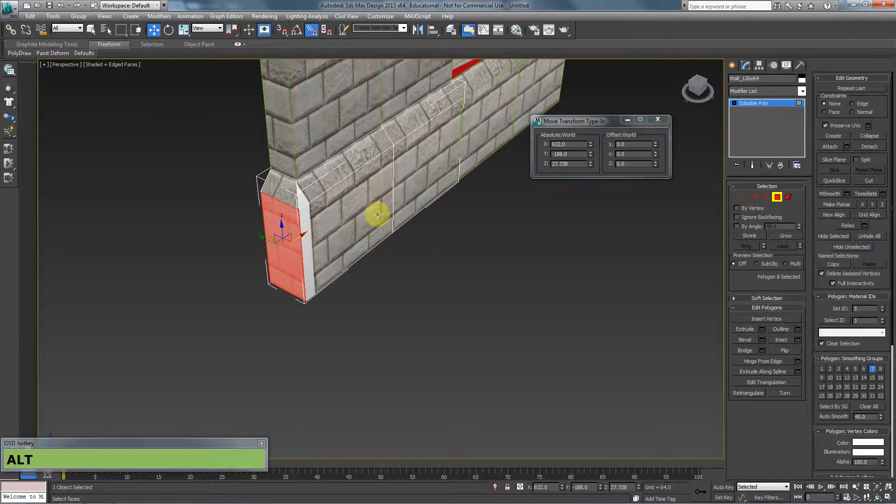
{"action": "middle_click_drag", "start_coordinate": [376, 210], "coordinate": [293, 209], "text": "alt"}
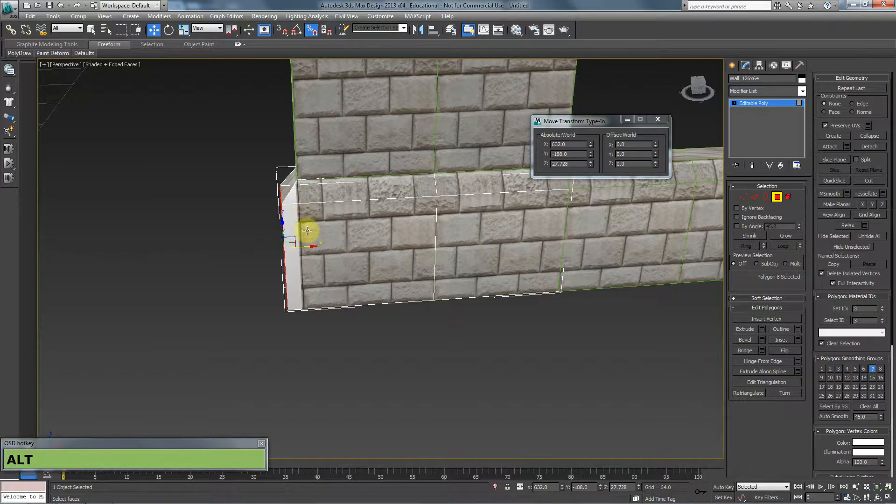
Select the lower and sloped front polygons adjoining the extended end of the base section
{"action": "left_click", "coordinate": [390, 244]}
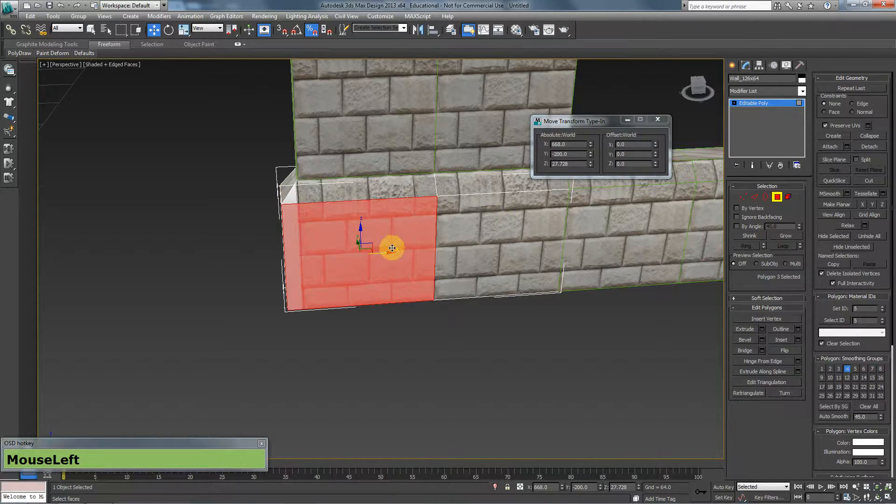
{"action": "left_click", "coordinate": [344, 192], "text": "ctrl"}
{"action": "middle_click_drag", "start_coordinate": [303, 243], "coordinate": [380, 220], "text": "alt"}
{"action": "left_click", "coordinate": [426, 234], "text": "ctrl"}
{"action": "left_click", "coordinate": [410, 256], "text": "ctrl"}
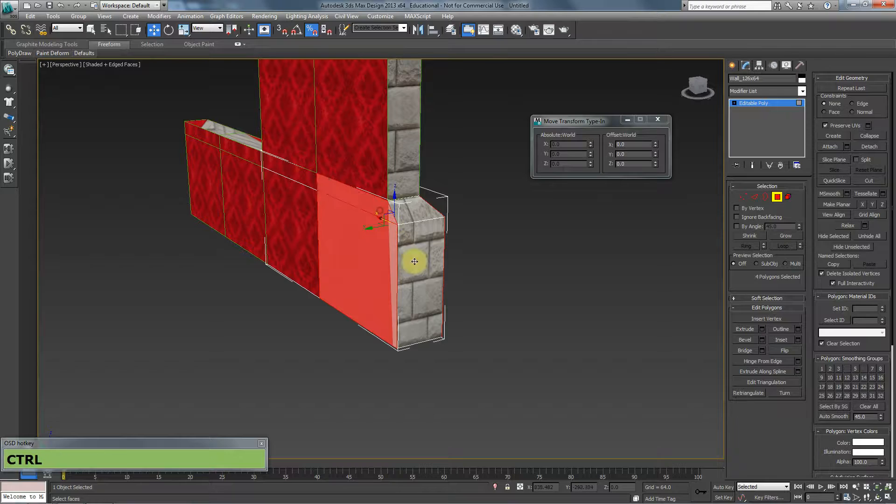
{"action": "middle_click_drag", "start_coordinate": [410, 256], "coordinate": [314, 286], "text": "alt"}
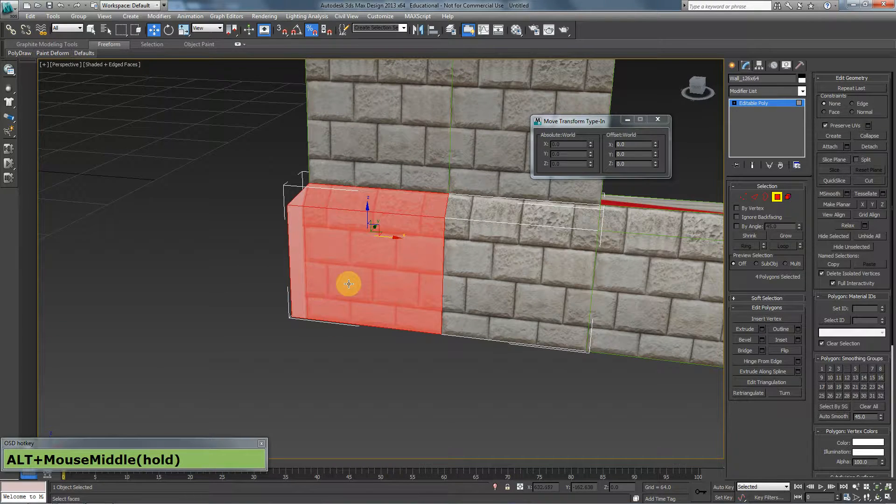
{"action": "left_click", "coordinate": [376, 242]}
{"action": "left_click", "coordinate": [380, 205], "text": "ctrl"}
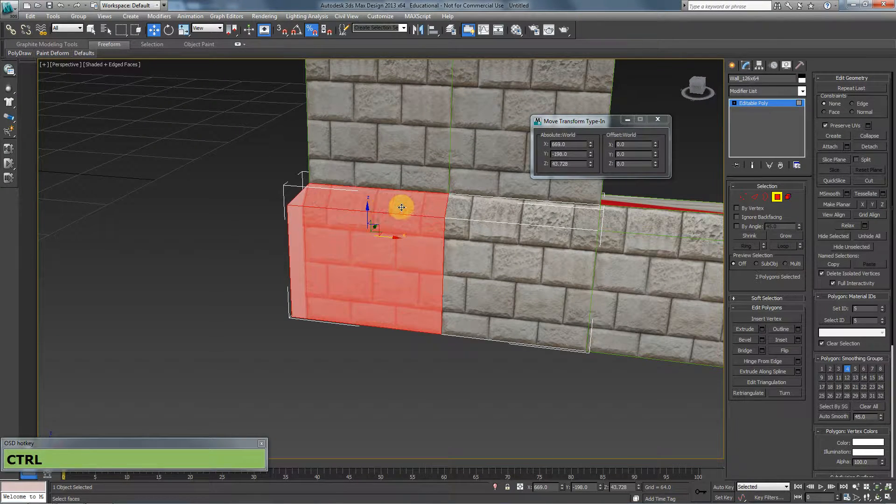
{"action": "middle_click_drag", "start_coordinate": [405, 203], "coordinate": [348, 251], "text": "alt"}
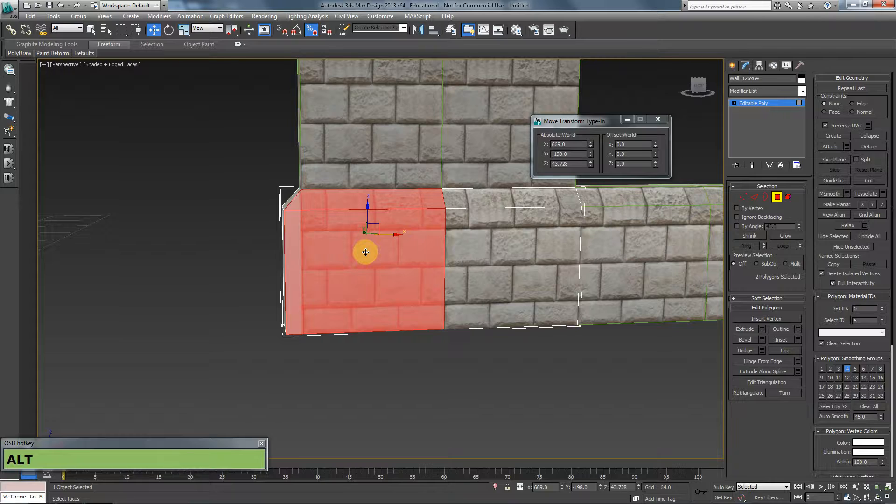
Leave polygon editing and undo the recent extension of the base section's end
{"action": "left_click", "coordinate": [778, 197]}
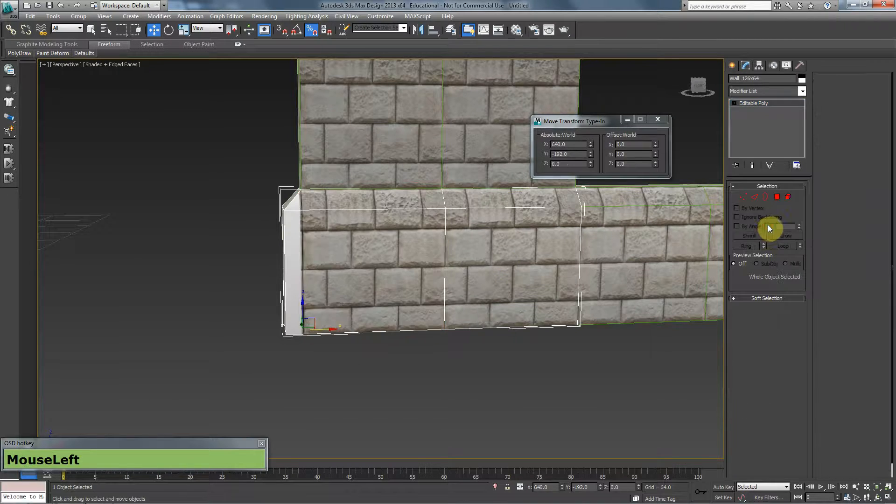
{"action": "key", "text": "ctrl+z"}
{"action": "key", "text": "ctrl+z"}
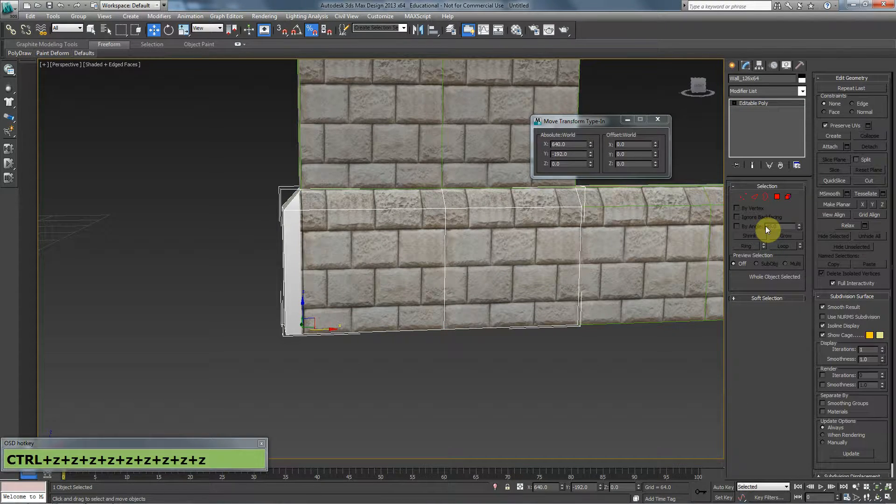
{"action": "key", "text": "ctrl+z"}
{"action": "key", "text": "ctrl+z"}
{"action": "key", "text": "ctrl+z"}
{"action": "key", "text": "ctrl+z"}
{"action": "middle_click_drag", "start_coordinate": [400, 314], "coordinate": [392, 320], "text": "alt"}
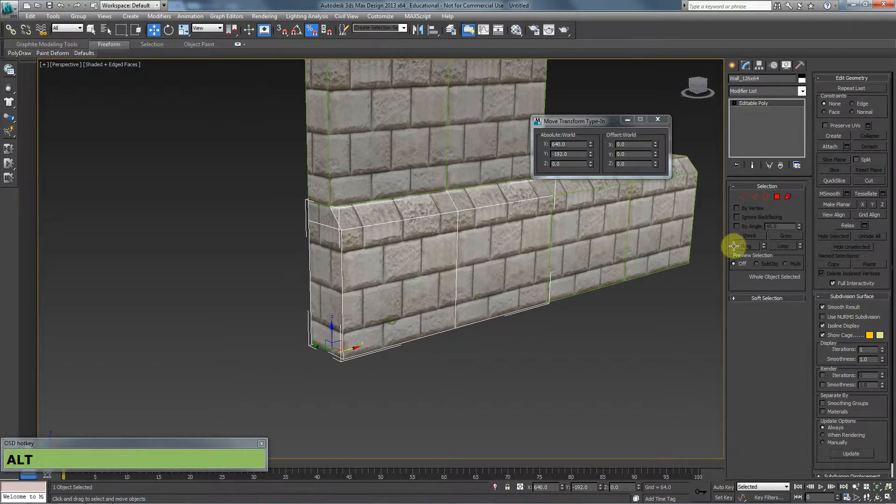
Move the base section's lower end polygon outward along the X axis to about X 634.4, with Preserve UVs off
{"action": "left_click", "coordinate": [776, 196]}
{"action": "left_click", "coordinate": [324, 244]}
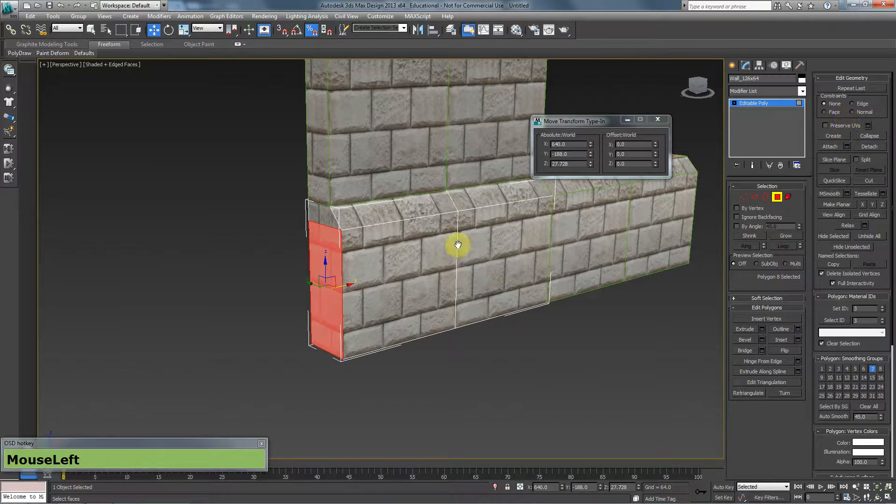
{"action": "left_click_drag", "start_coordinate": [345, 284], "coordinate": [337, 291]}
{"action": "key", "text": "ctrl+z"}
{"action": "middle_click_drag", "start_coordinate": [336, 362], "coordinate": [321, 346], "text": "alt"}
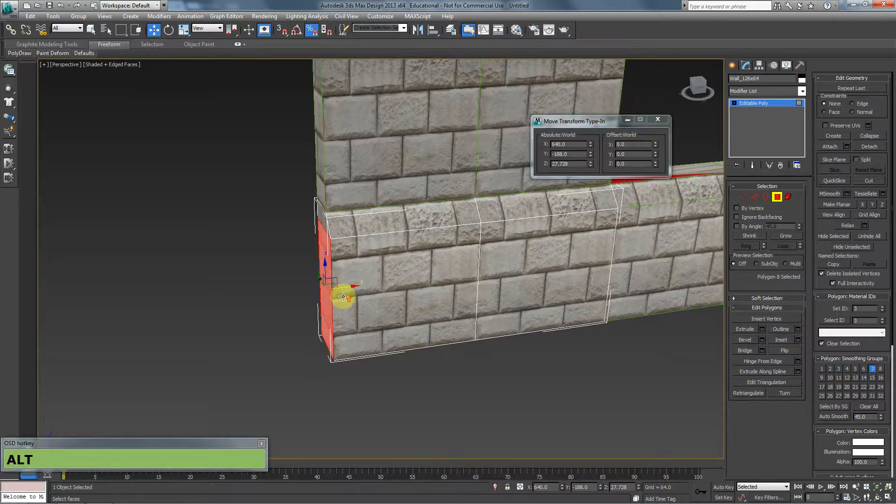
{"action": "scroll", "coordinate": [322, 300], "scroll_direction": "up", "scroll_amount": 2}
{"action": "left_click_drag", "start_coordinate": [309, 306], "coordinate": [288, 312]}
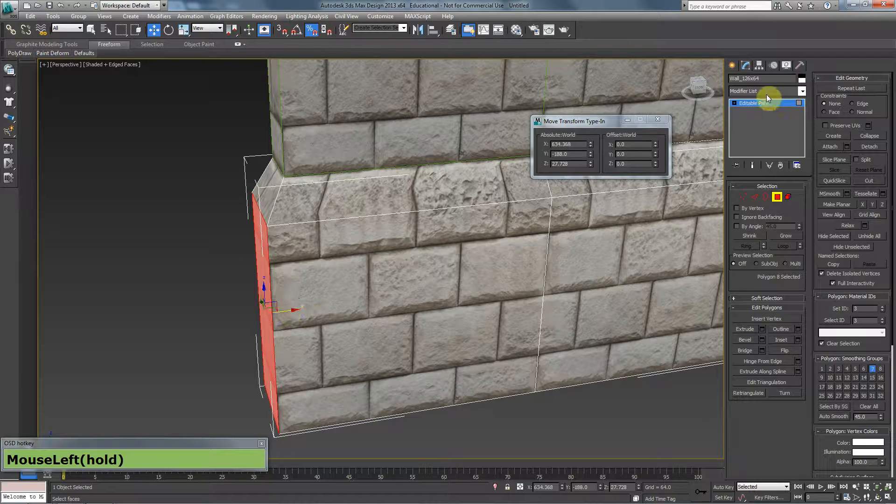
{"action": "middle_click_drag", "start_coordinate": [289, 298], "coordinate": [431, 252], "text": "alt"}
Add an Unwrap UVW modifier to the whole base section and open its UV editor
{"action": "left_click", "coordinate": [779, 93]}
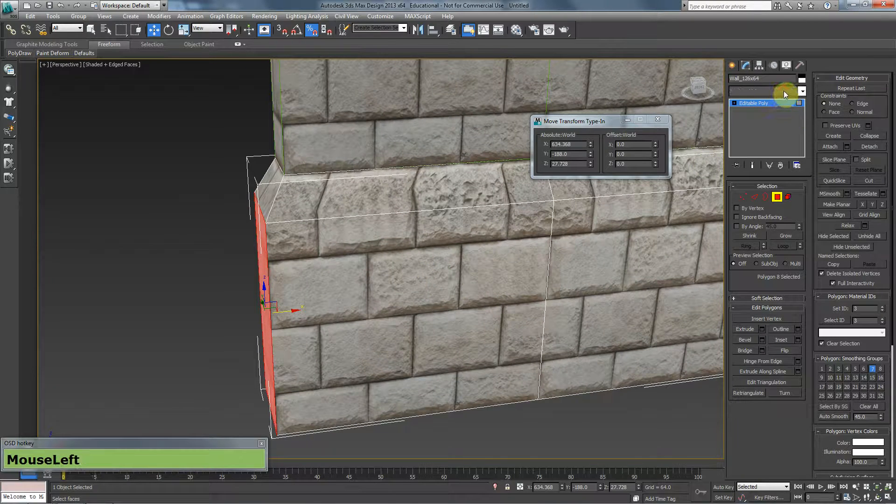
{"action": "key", "text": "Escape"}
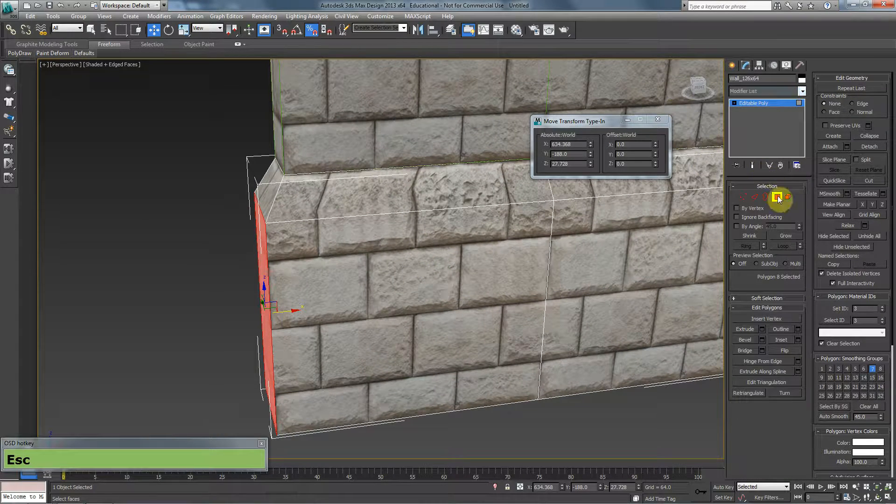
{"action": "left_click", "coordinate": [777, 196]}
{"action": "left_click", "coordinate": [763, 89]}
{"action": "type", "text": "unw"}
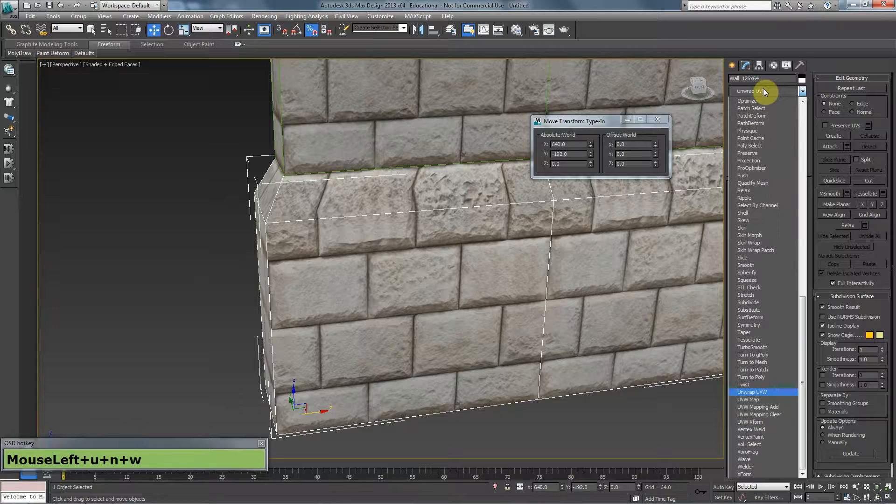
{"action": "key", "text": "Return"}
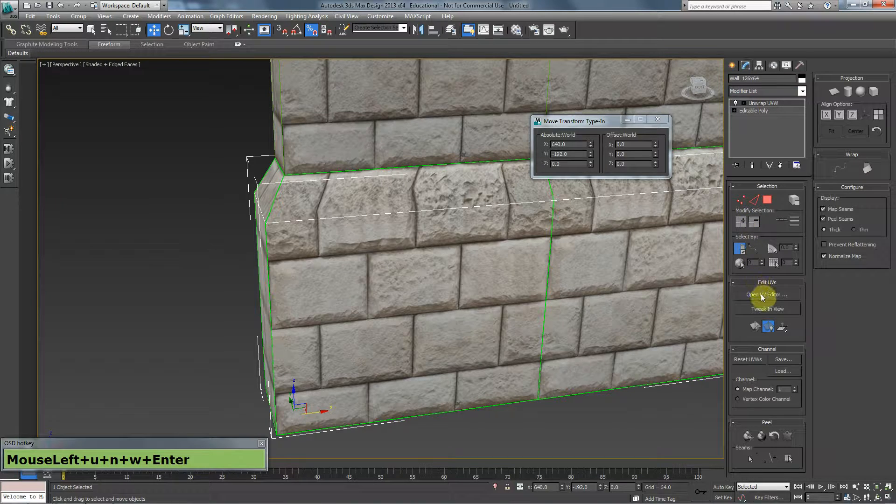
{"action": "left_click", "coordinate": [761, 294]}
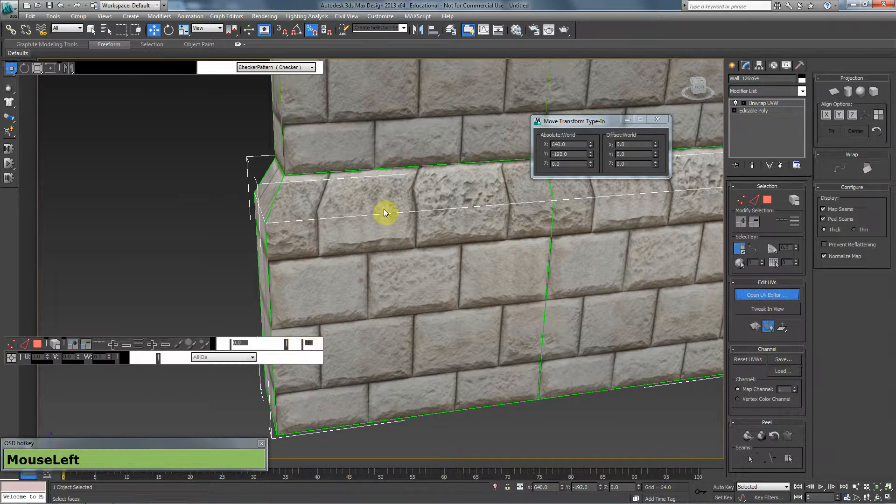
{"action": "middle_click_drag", "start_coordinate": [472, 239], "coordinate": [690, 223]}
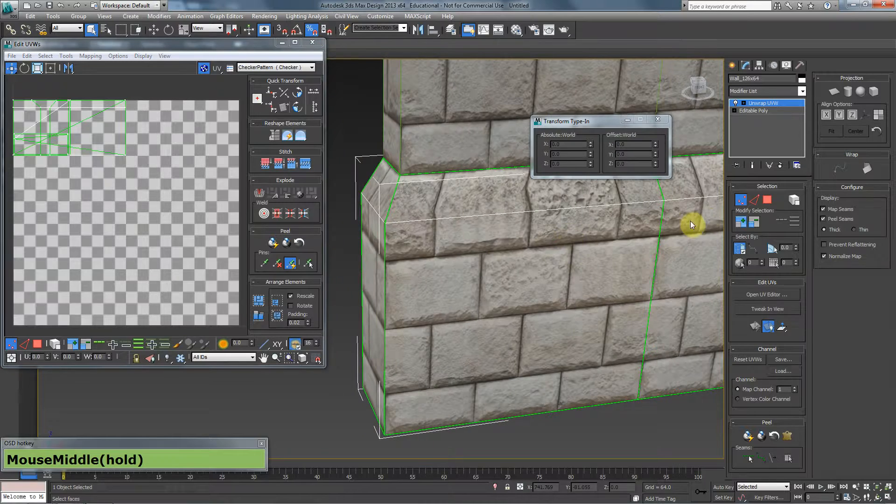
Select the front upper corner's texture vertices and display the BuildingTexturer01 map behind the UVs
{"action": "left_click", "coordinate": [386, 223]}
{"action": "middle_click_drag", "start_coordinate": [109, 146], "coordinate": [205, 201]}
{"action": "left_click", "coordinate": [368, 250]}
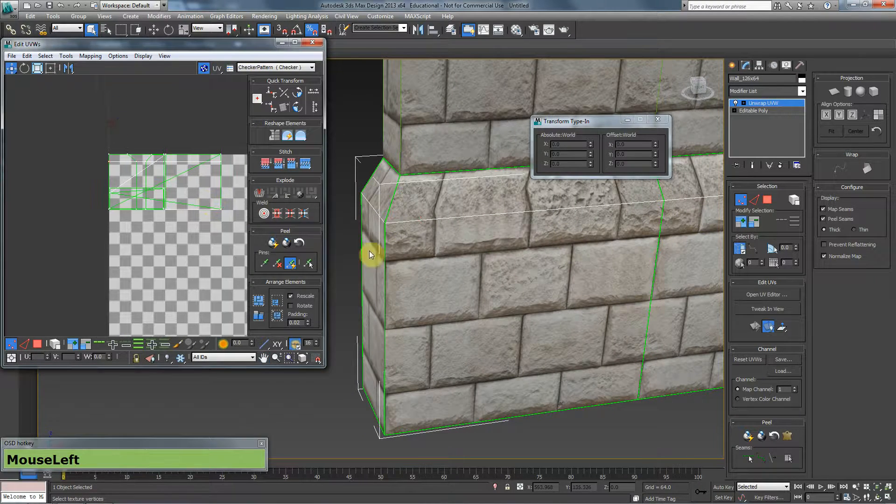
{"action": "left_click", "coordinate": [386, 224]}
{"action": "middle_click_drag", "start_coordinate": [126, 170], "coordinate": [127, 173]}
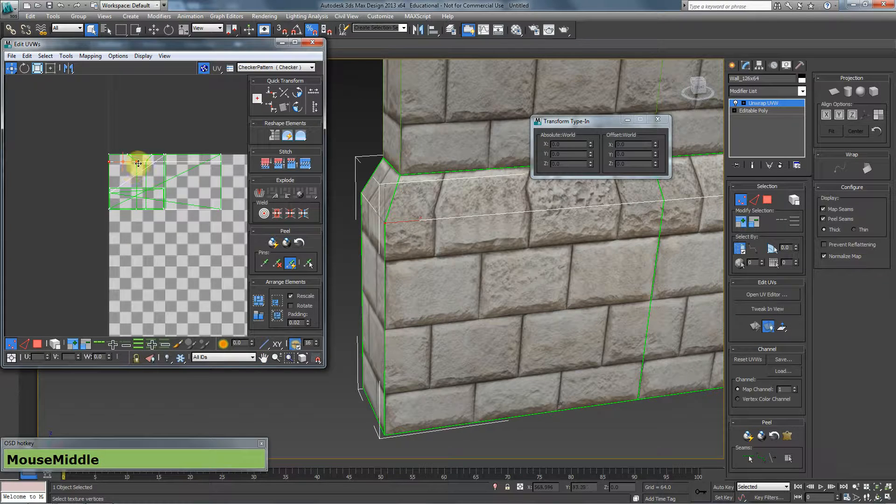
{"action": "left_click", "coordinate": [261, 68]}
{"action": "left_click", "coordinate": [257, 84]}
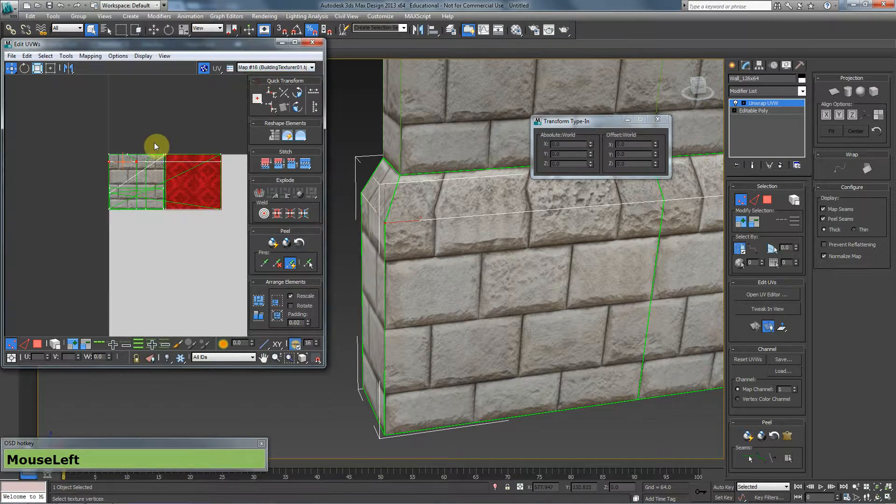
{"action": "middle_click_drag", "start_coordinate": [156, 146], "coordinate": [132, 169]}
{"action": "scroll", "coordinate": [136, 164], "scroll_direction": "up", "scroll_amount": 6}
Try to shift the selected corner texture vertices horizontally, undo it, and inspect the corner's mapping from several angles
{"action": "left_click", "coordinate": [146, 152]}
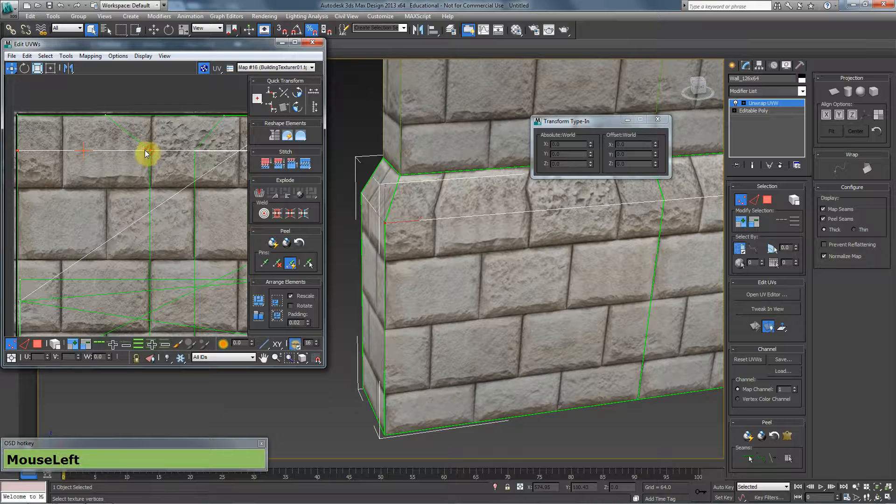
{"action": "mouse_move", "coordinate": [146, 152]}
{"action": "left_mouse_down"}
{"action": "mouse_move", "coordinate": [140, 144]}
{"action": "mouse_move", "coordinate": [156, 151]}
{"action": "mouse_move", "coordinate": [126, 150]}
{"action": "mouse_move", "coordinate": [147, 151]}
{"action": "left_mouse_up"}
{"action": "key", "text": "ctrl+z"}
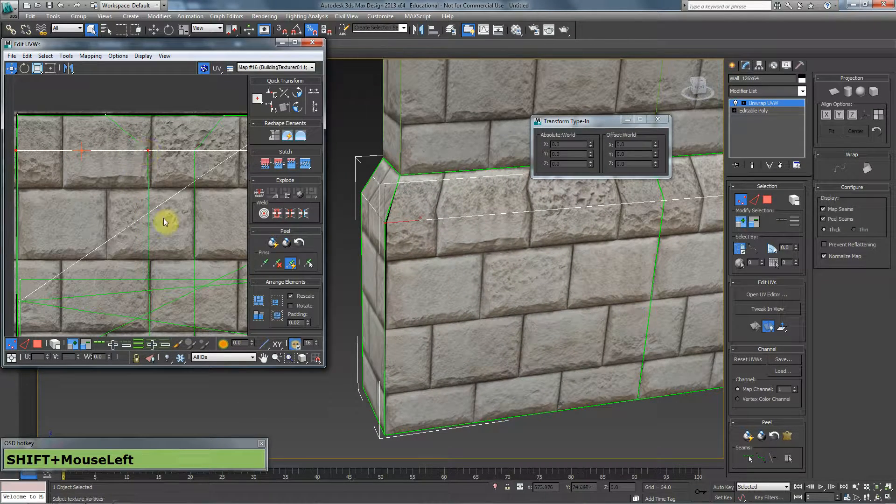
{"action": "middle_click_drag", "start_coordinate": [424, 259], "coordinate": [402, 262], "text": "alt"}
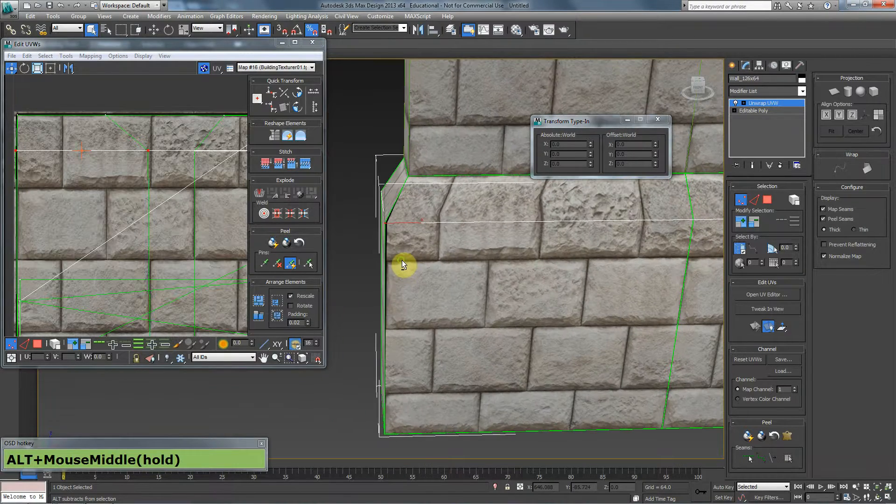
{"action": "scroll", "coordinate": [401, 261], "scroll_direction": "down", "scroll_amount": 5}
{"action": "scroll", "coordinate": [434, 282], "scroll_direction": "up", "scroll_amount": 5}
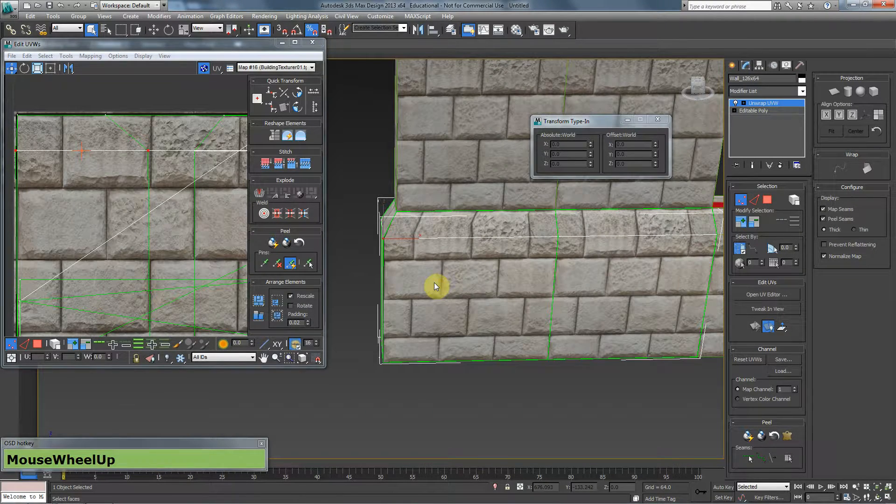
{"action": "middle_click_drag", "start_coordinate": [471, 279], "coordinate": [415, 304], "text": "alt"}
{"action": "middle_click_drag", "start_coordinate": [560, 261], "coordinate": [529, 268]}
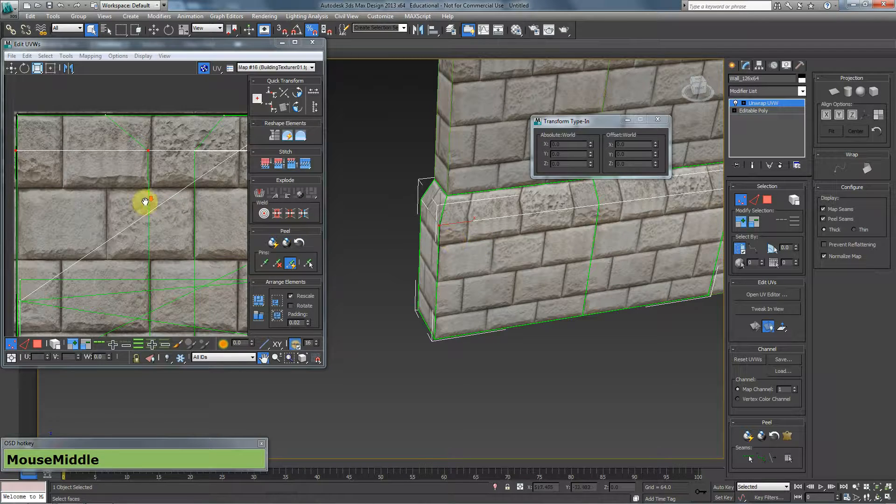
{"action": "scroll", "coordinate": [145, 201], "scroll_direction": "down", "scroll_amount": 3}
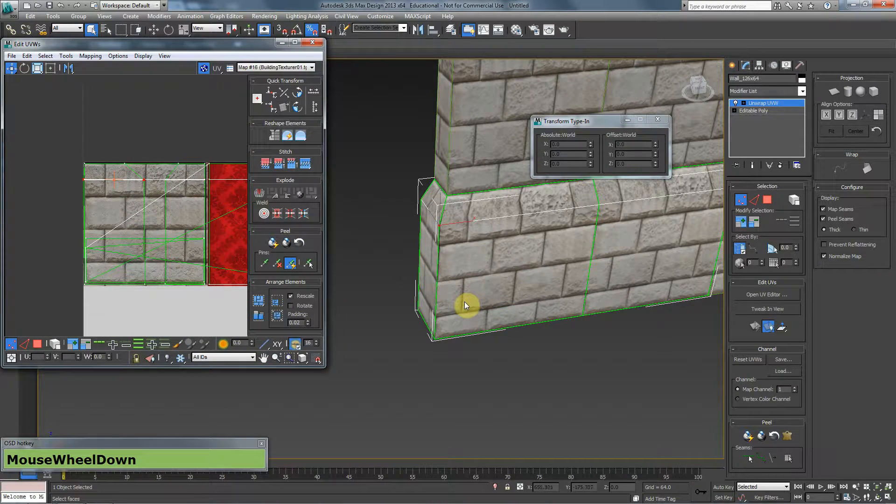
Select the lower and sloped front polygons beside the extended corner for UV editing
{"action": "left_click", "coordinate": [767, 200]}
{"action": "left_click", "coordinate": [510, 254]}
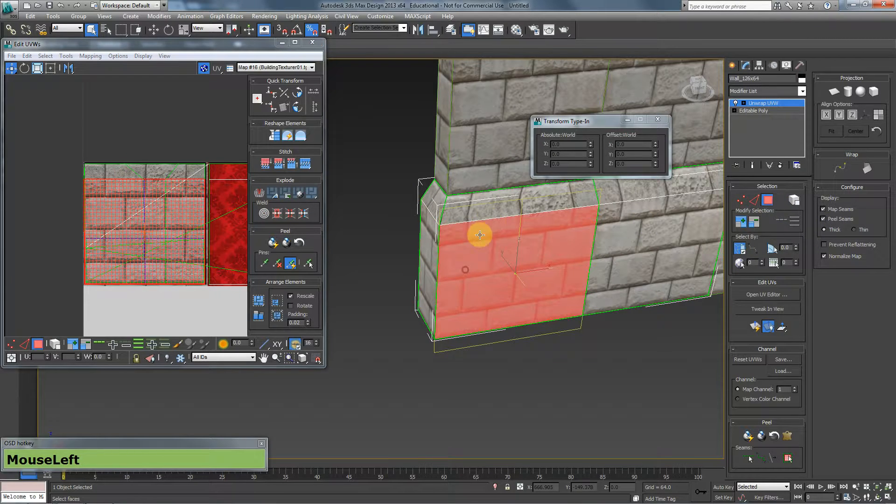
{"action": "left_click", "coordinate": [490, 212], "text": "ctrl"}
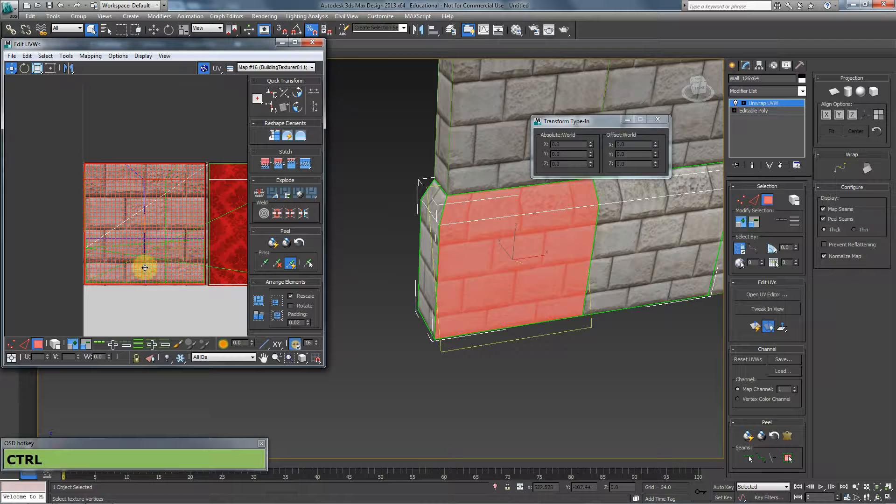
Try to stretch the selected front polygons' UVs sideways in Freeform mode, then undo it
{"action": "left_click", "coordinate": [53, 69]}
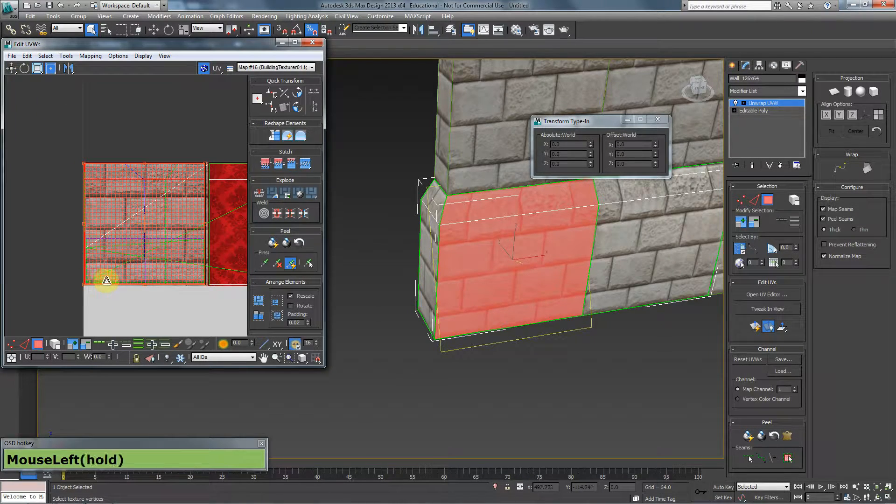
{"action": "left_click", "coordinate": [310, 32]}
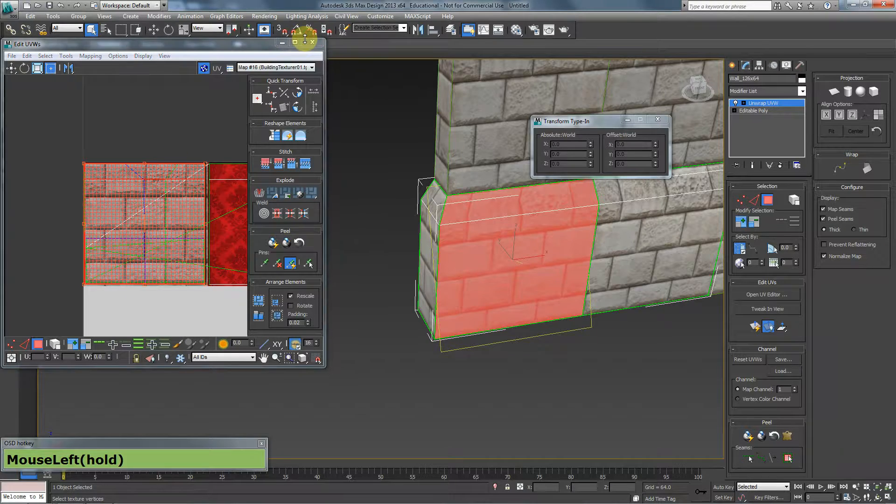
{"action": "left_click_drag", "start_coordinate": [87, 282], "coordinate": [59, 280]}
{"action": "key", "text": "ctrl+z"}
{"action": "key", "text": "ctrl+z"}
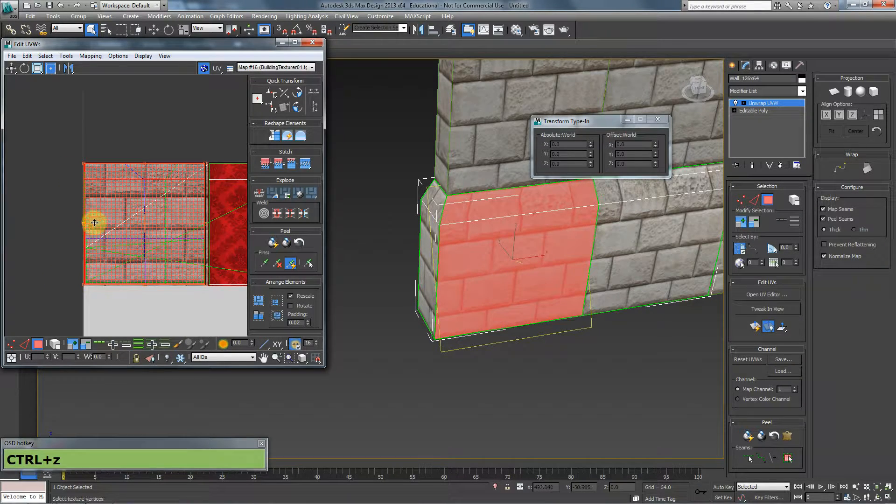
Convert the front polygon selection to texture vertices, keep only those along the corner edge, and activate the UV Move tool
{"action": "key", "text": "1"}
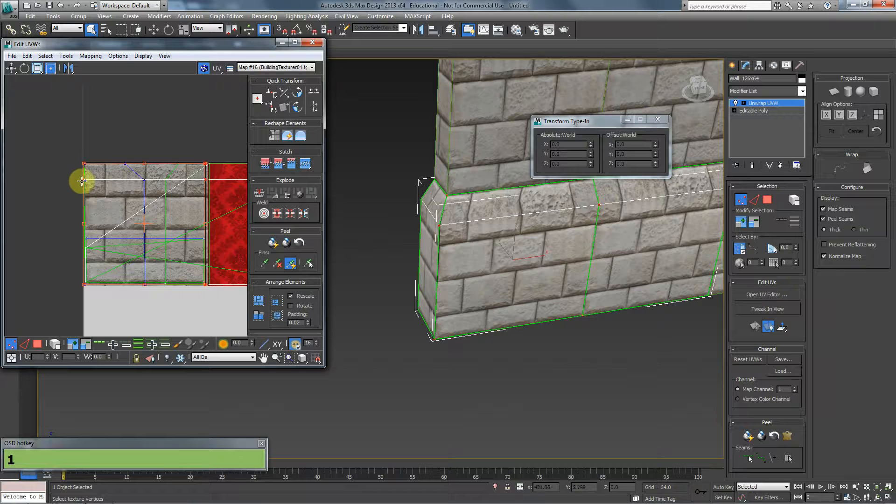
{"action": "middle_click_drag", "start_coordinate": [456, 266], "coordinate": [428, 262]}
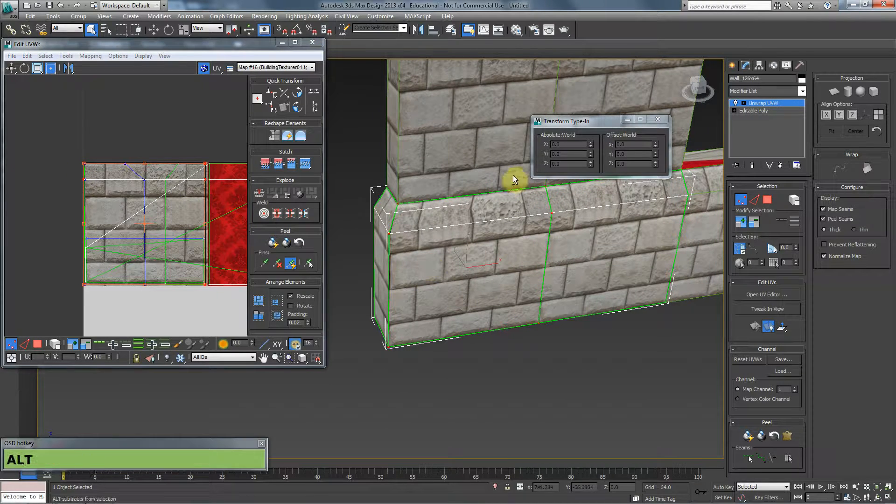
{"action": "left_click_drag", "start_coordinate": [519, 161], "coordinate": [609, 372], "text": "alt"}
{"action": "left_click_drag", "start_coordinate": [344, 219], "coordinate": [334, 222], "text": "alt"}
{"action": "middle_click", "coordinate": [182, 239]}
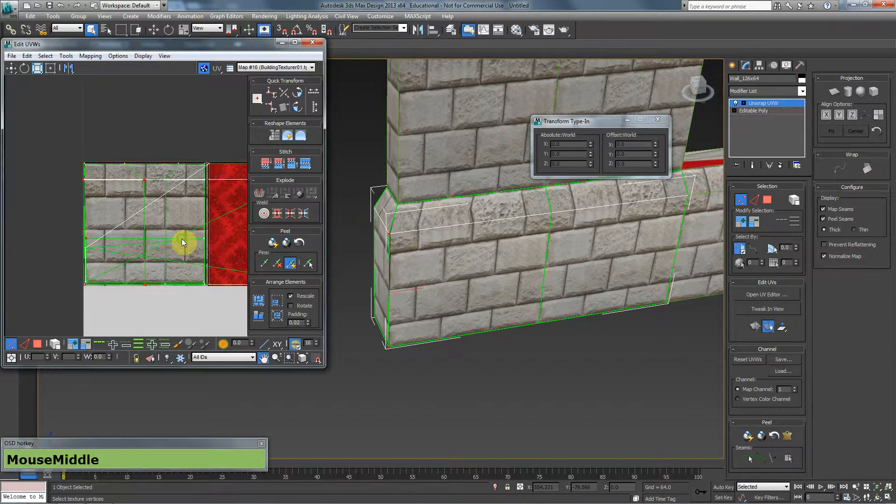
{"action": "key", "text": "w"}
{"action": "left_click_drag", "start_coordinate": [186, 130], "coordinate": [111, 288], "text": "alt"}
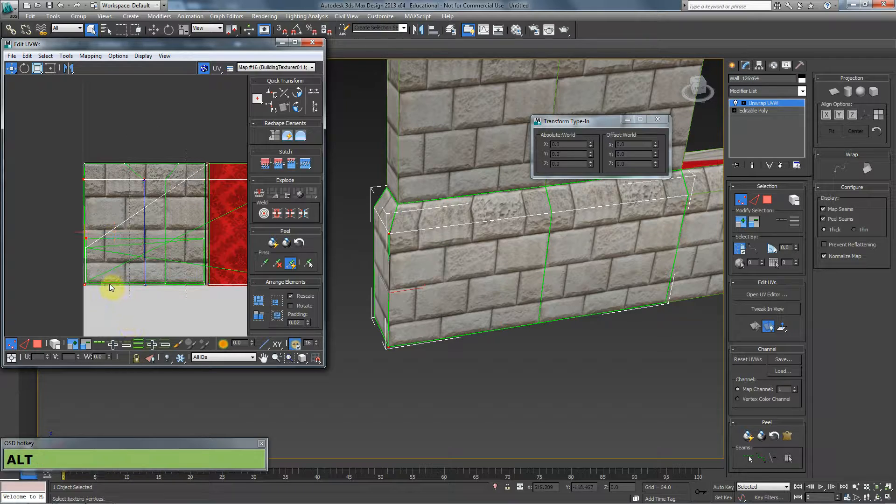
Try to move the selected corner-edge texture vertices freely past the brick texture's edge, then undo the move
{"action": "left_click_drag", "start_coordinate": [82, 285], "coordinate": [76, 283]}
{"action": "middle_click_drag", "start_coordinate": [476, 332], "coordinate": [463, 317], "text": "alt"}
{"action": "key", "text": "ctrl+z"}
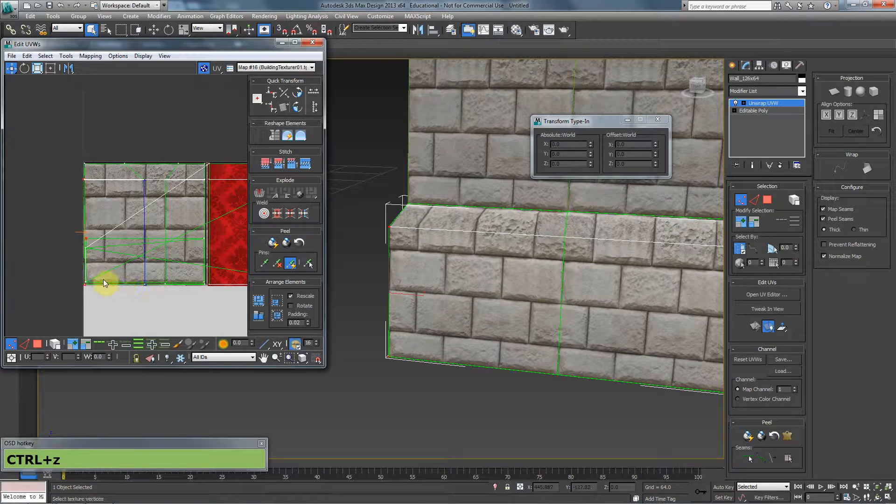
Move the corner-edge texture vertices strictly horizontally beyond the brick texture's outer edge and check the mapping around the corner
{"action": "middle_click_drag", "start_coordinate": [103, 282], "coordinate": [116, 266]}
{"action": "left_click_drag", "start_coordinate": [95, 273], "coordinate": [86, 275], "text": "shift"}
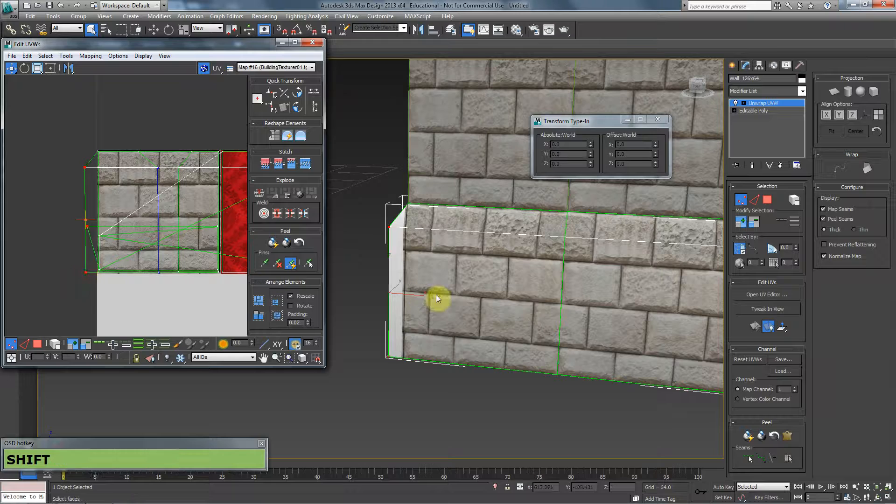
{"action": "middle_click_drag", "start_coordinate": [468, 295], "coordinate": [484, 296], "text": "alt"}
{"action": "scroll", "coordinate": [125, 237], "scroll_direction": "down", "scroll_amount": 1}
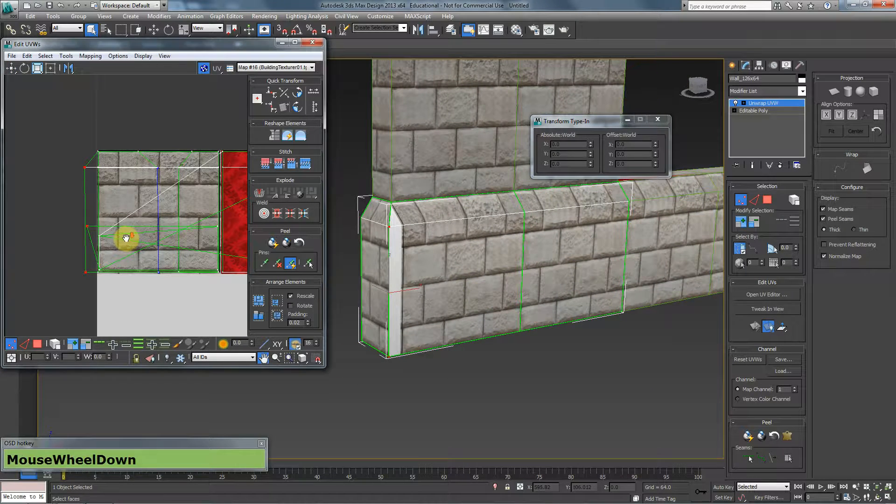
{"action": "scroll", "coordinate": [126, 238], "scroll_direction": "up", "scroll_amount": 5}
{"action": "middle_click_drag", "start_coordinate": [126, 238], "coordinate": [138, 233]}
{"action": "scroll", "coordinate": [145, 234], "scroll_direction": "down", "scroll_amount": 6}
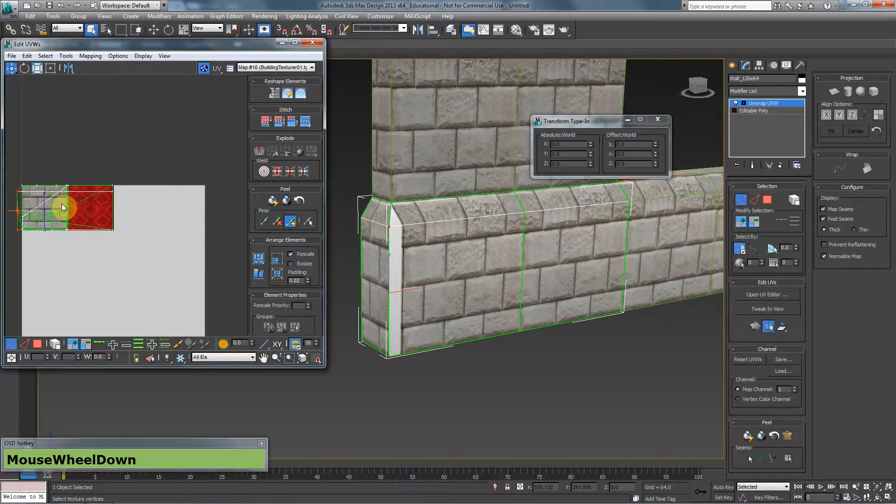
{"action": "middle_click_drag", "start_coordinate": [432, 229], "coordinate": [466, 237], "text": "alt"}
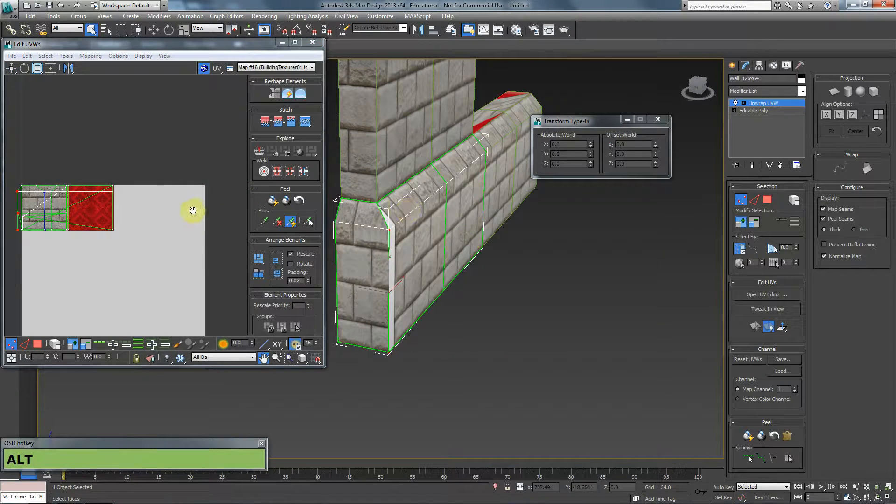
Undo the last UV move of the corner-edge vertices and convert the corner base piece to an Editable Poly
{"action": "middle_click_drag", "start_coordinate": [379, 234], "coordinate": [202, 222], "text": "alt"}
{"action": "key", "text": "ctrl+z"}
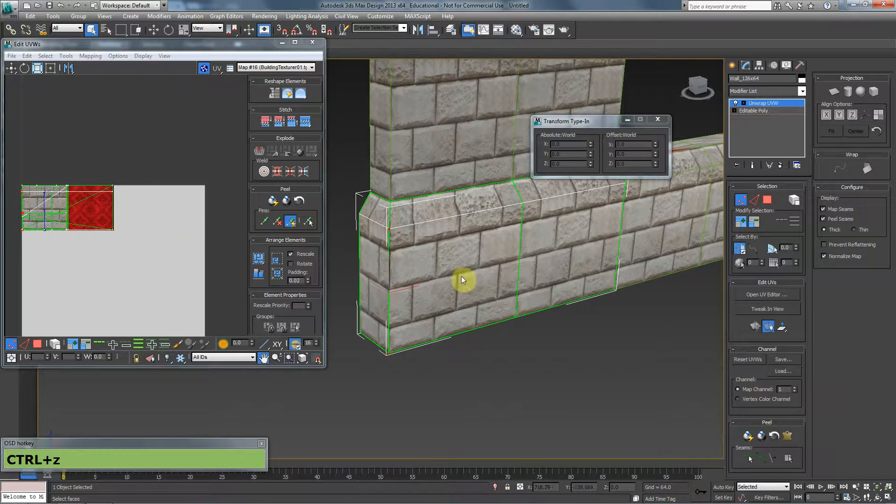
{"action": "left_click", "coordinate": [485, 347]}
{"action": "right_click", "coordinate": [409, 226]}
{"action": "mouse_move", "coordinate": [481, 313]}
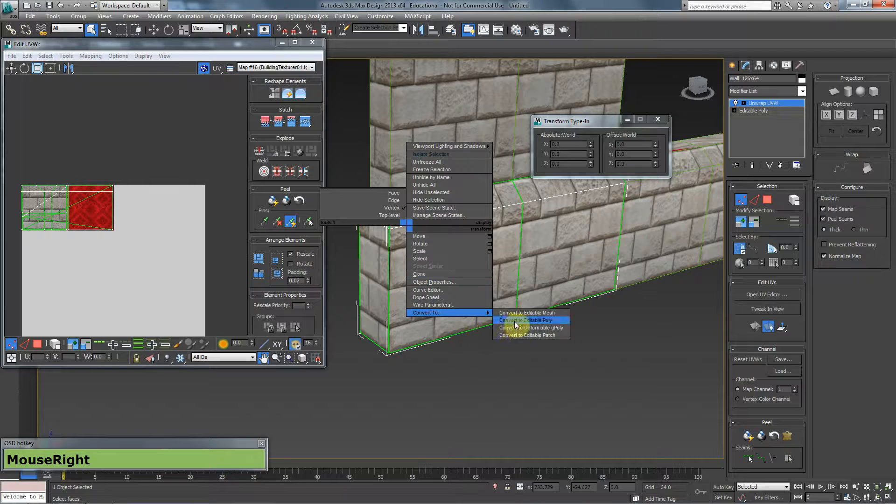
{"action": "left_click", "coordinate": [516, 321]}
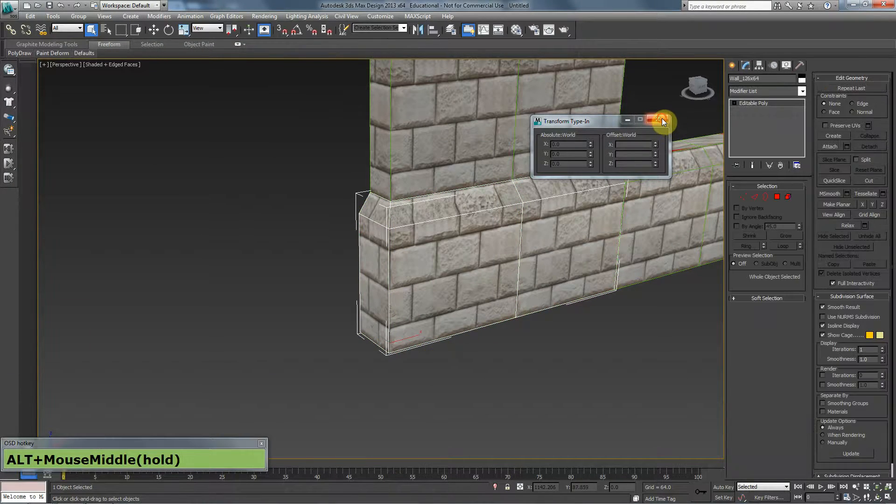
Close the Transform Type-In, hide the edged faces, and examine the brick mapping around the base corner with nothing selected
{"action": "left_click", "coordinate": [662, 119]}
{"action": "left_click", "coordinate": [600, 308]}
{"action": "key", "text": "F4"}
{"action": "scroll", "coordinate": [597, 313], "scroll_direction": "down", "scroll_amount": 1}
{"action": "middle_click_drag", "start_coordinate": [597, 314], "coordinate": [453, 351], "text": "alt"}
{"action": "scroll", "coordinate": [430, 358], "scroll_direction": "down", "scroll_amount": 2}
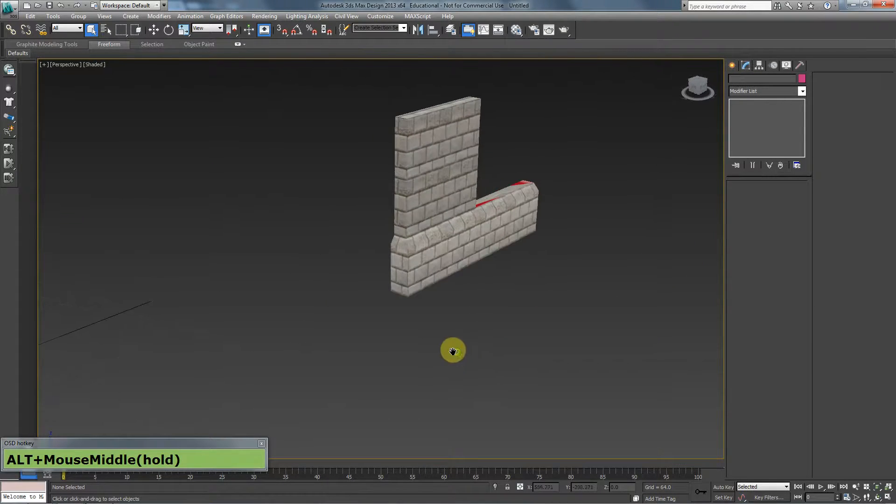
{"action": "scroll", "coordinate": [454, 353], "scroll_direction": "up", "scroll_amount": 5}
{"action": "scroll", "coordinate": [521, 283], "scroll_direction": "up", "scroll_amount": 4}
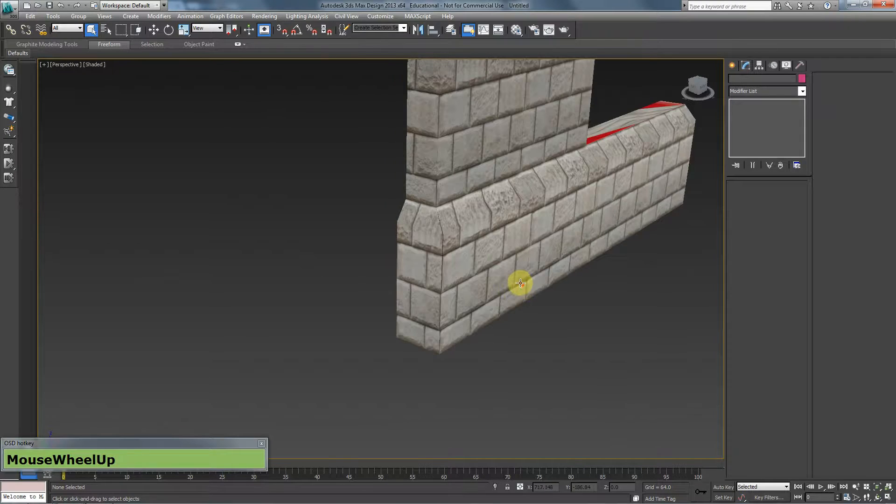
{"action": "middle_click_drag", "start_coordinate": [550, 266], "coordinate": [518, 264], "text": "alt"}
{"action": "scroll", "coordinate": [517, 264], "scroll_direction": "down", "scroll_amount": 5}
{"action": "left_click", "coordinate": [470, 339]}
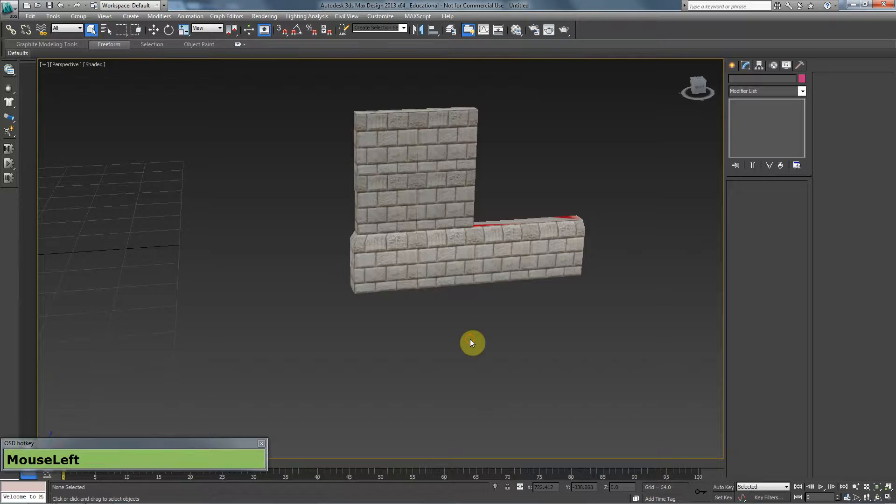
Copy the name Wall_126x065 from the straight base wall and apply it to the corner base piece
{"action": "left_click", "coordinate": [502, 251]}
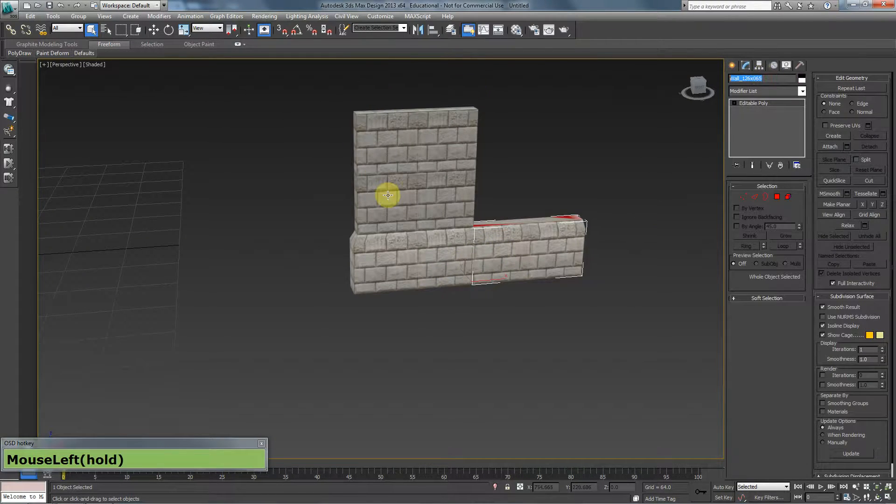
{"action": "key", "text": "ctrl+c"}
{"action": "left_click", "coordinate": [408, 254]}
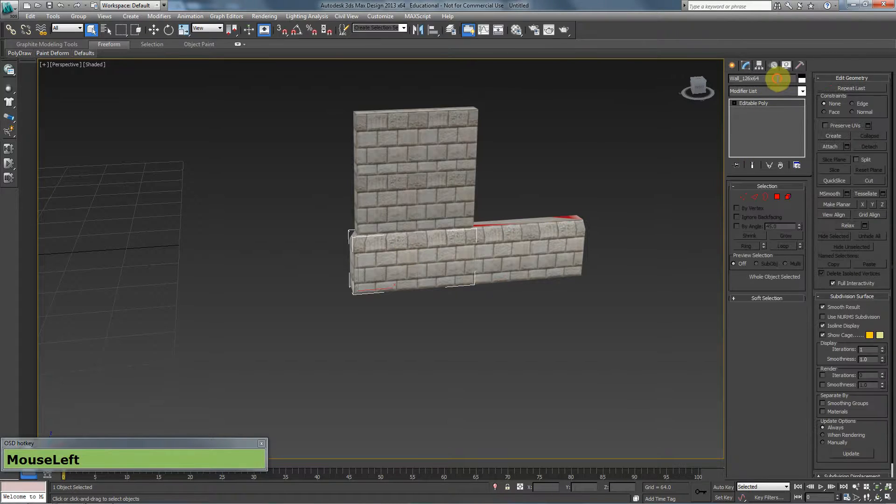
{"action": "key", "text": "ctrl+v"}
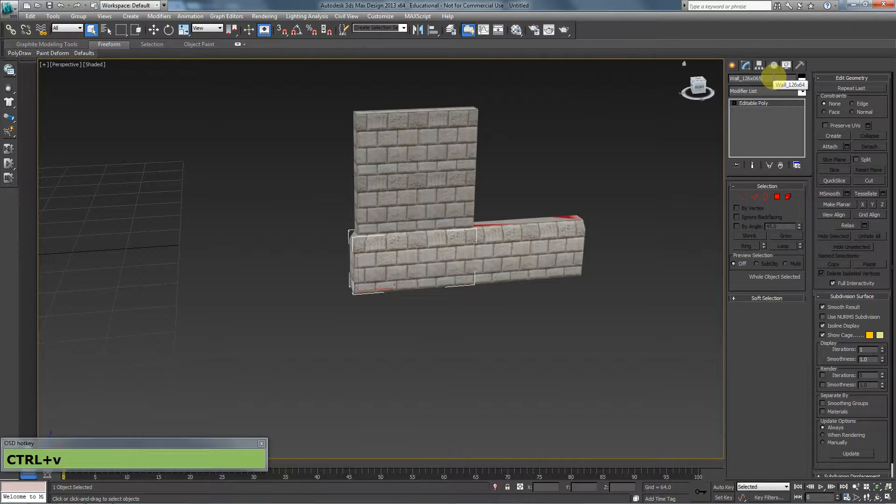
Rename the straight base wall as Wall_126x64
{"action": "left_click", "coordinate": [575, 250]}
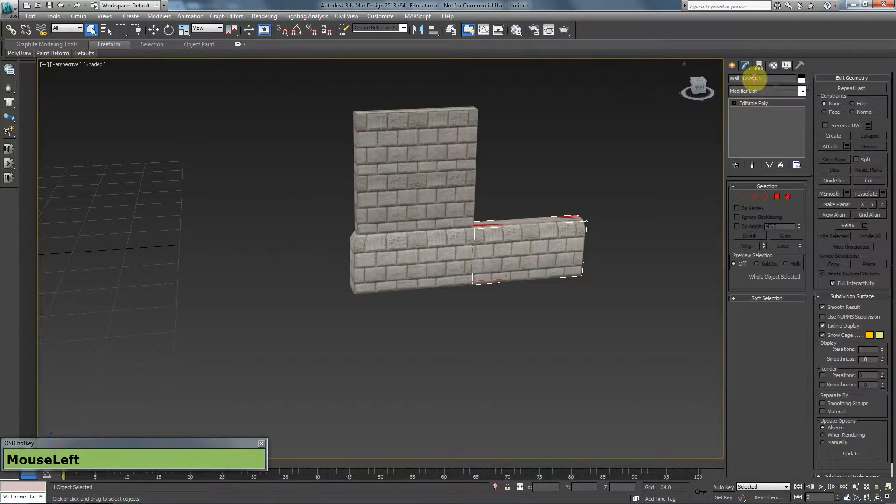
{"action": "key", "text": "BackSpace"}
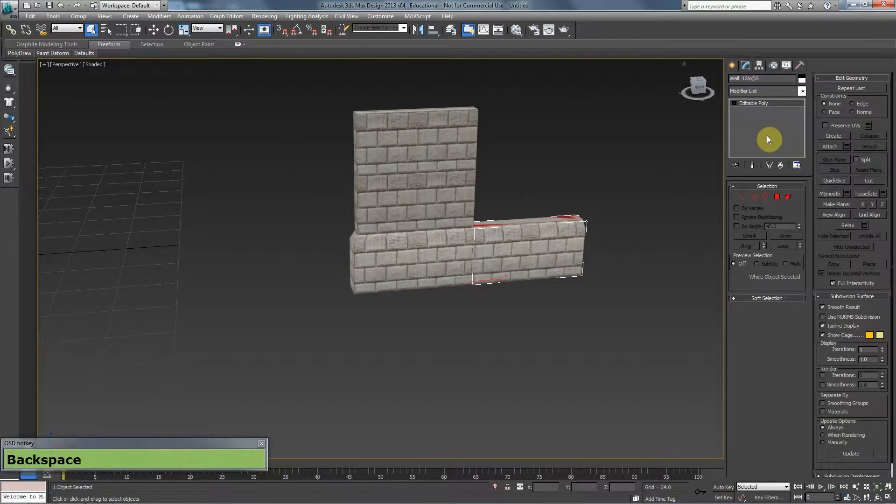
{"action": "key", "text": "BackSpace"}
{"action": "type", "text": "4"}
Rename the corner base piece as Wall_126x064_Corner
{"action": "left_click", "coordinate": [473, 225]}
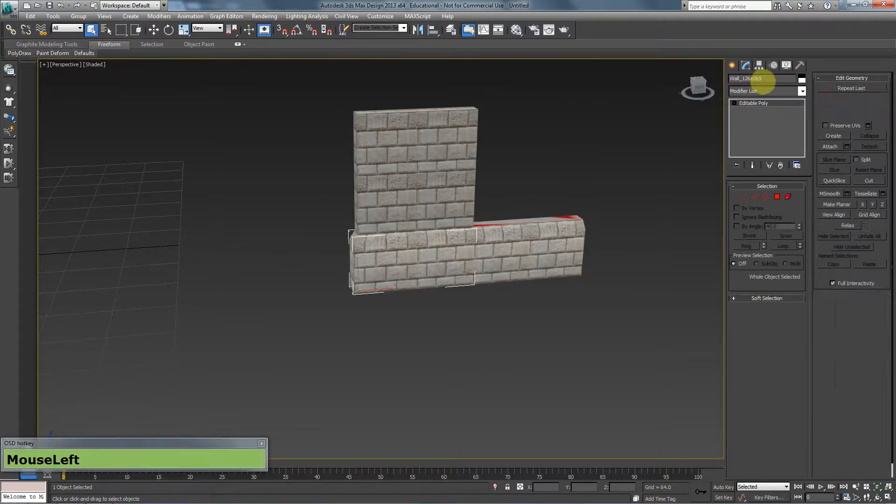
{"action": "key", "text": "BackSpace"}
{"action": "key", "text": "BackSpace"}
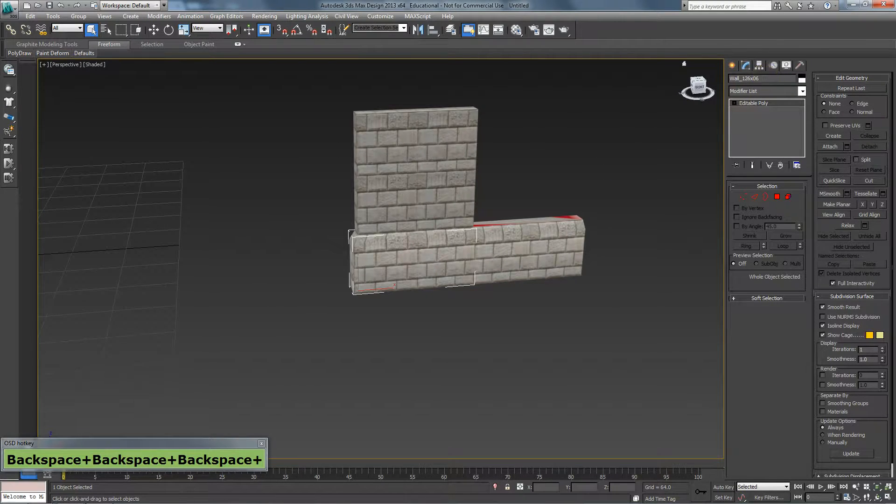
{"action": "type", "text": "4_Corner"}
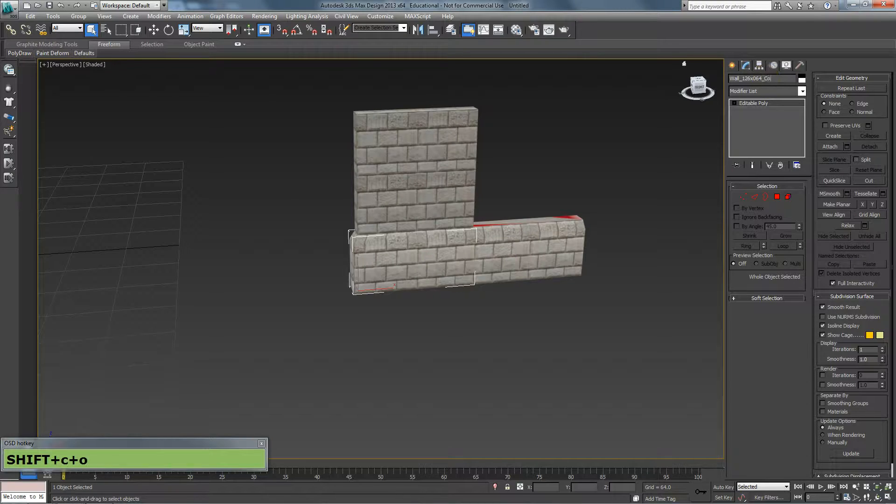
Examine the back of the wall pieces and how the red wallpaper side meets the extended corner edge
{"action": "left_click", "coordinate": [501, 256]}
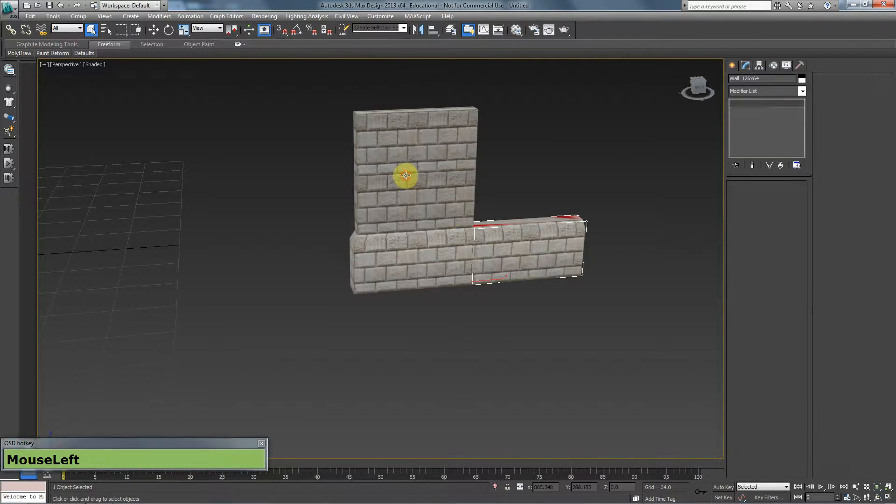
{"action": "middle_click_drag", "start_coordinate": [330, 303], "coordinate": [453, 316], "text": "alt"}
{"action": "left_click", "coordinate": [656, 268]}
{"action": "middle_click_drag", "start_coordinate": [643, 265], "coordinate": [452, 272]}
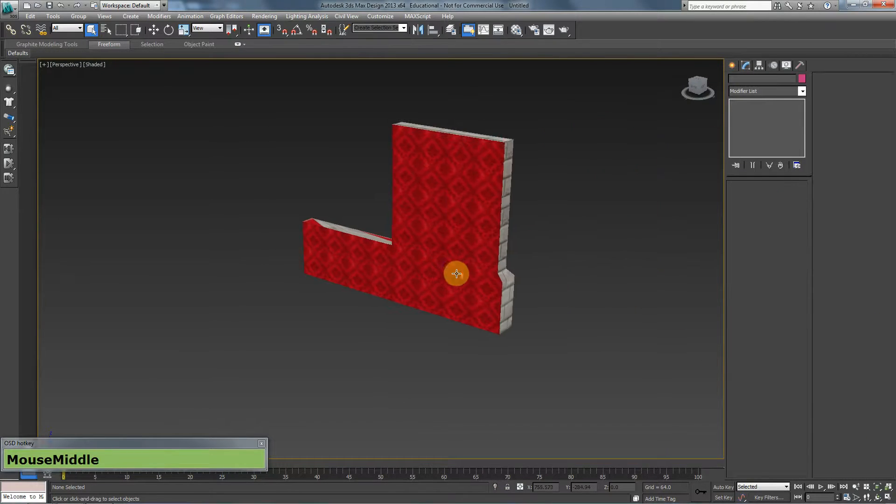
{"action": "scroll", "coordinate": [465, 282], "scroll_direction": "up", "scroll_amount": 3}
{"action": "middle_click_drag", "start_coordinate": [510, 294], "coordinate": [426, 258]}
{"action": "middle_click_drag", "start_coordinate": [525, 232], "coordinate": [532, 262], "text": "alt"}
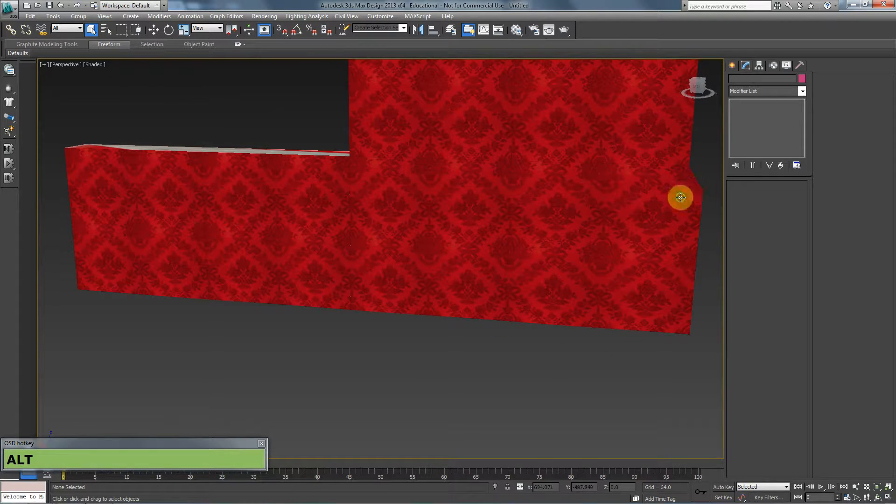
{"action": "scroll", "coordinate": [626, 214], "scroll_direction": "down", "scroll_amount": 3}
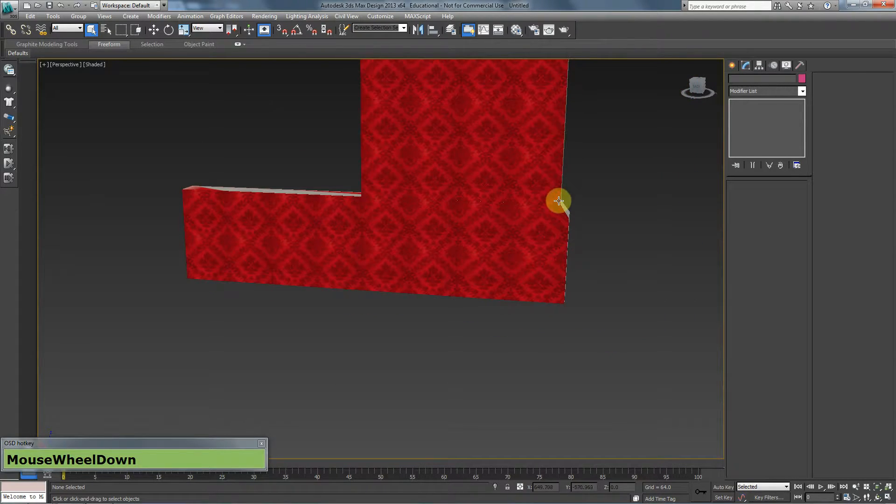
{"action": "middle_click_drag", "start_coordinate": [559, 201], "coordinate": [522, 246], "text": "alt"}
{"action": "scroll", "coordinate": [522, 250], "scroll_direction": "down", "scroll_amount": 3}
Rotate a copy of the corner base piece and the wall above it perpendicular to the originals about their pivot, using angle snap
{"action": "left_click", "coordinate": [453, 278]}
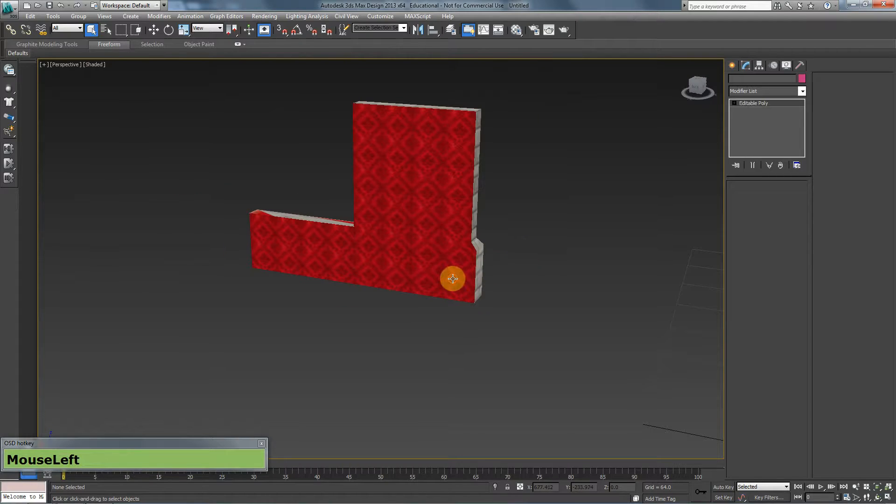
{"action": "left_click", "coordinate": [460, 220], "text": "ctrl"}
{"action": "middle_click_drag", "start_coordinate": [464, 296], "coordinate": [362, 310], "text": "alt"}
{"action": "left_click", "coordinate": [384, 300]}
{"action": "left_click", "coordinate": [379, 220], "text": "ctrl"}
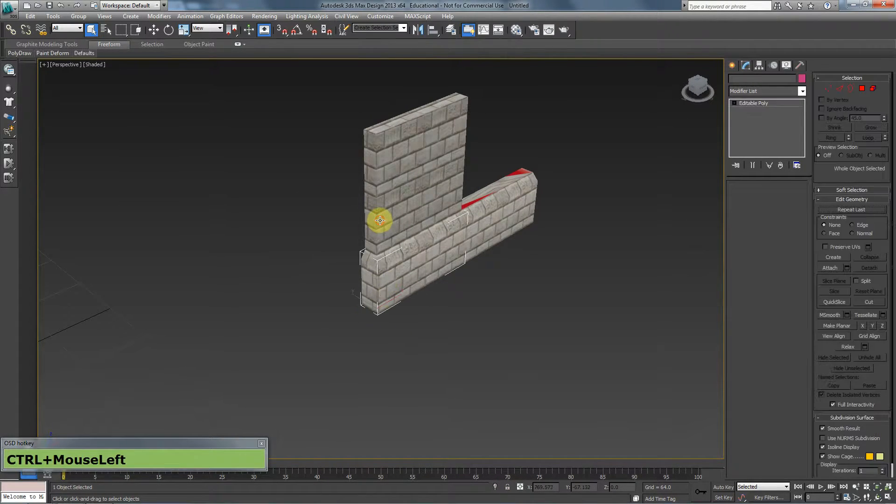
{"action": "key", "text": "ctrl+e"}
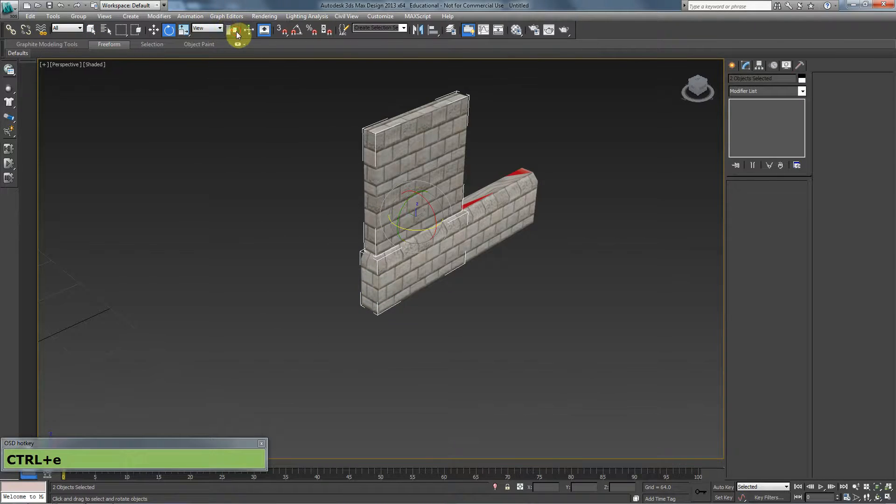
{"action": "left_click_drag", "start_coordinate": [236, 32], "coordinate": [236, 53]}
{"action": "middle_click_drag", "start_coordinate": [370, 295], "coordinate": [406, 331], "text": "alt"}
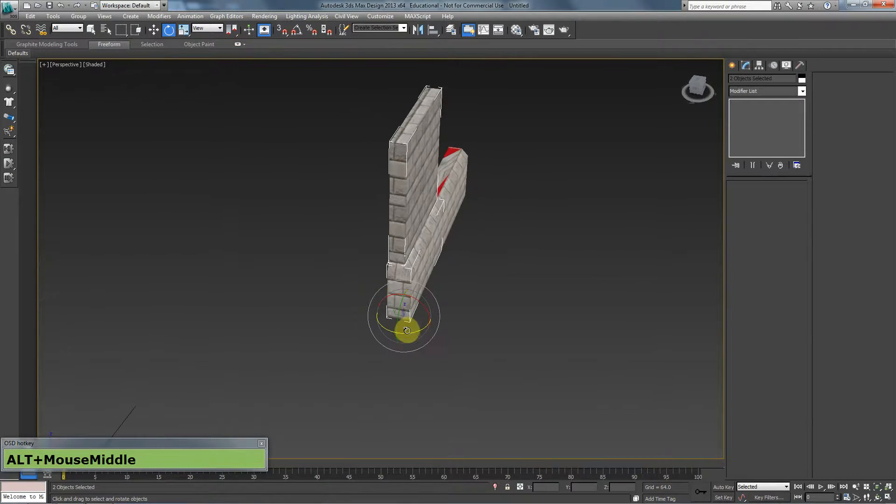
{"action": "key", "text": "a"}
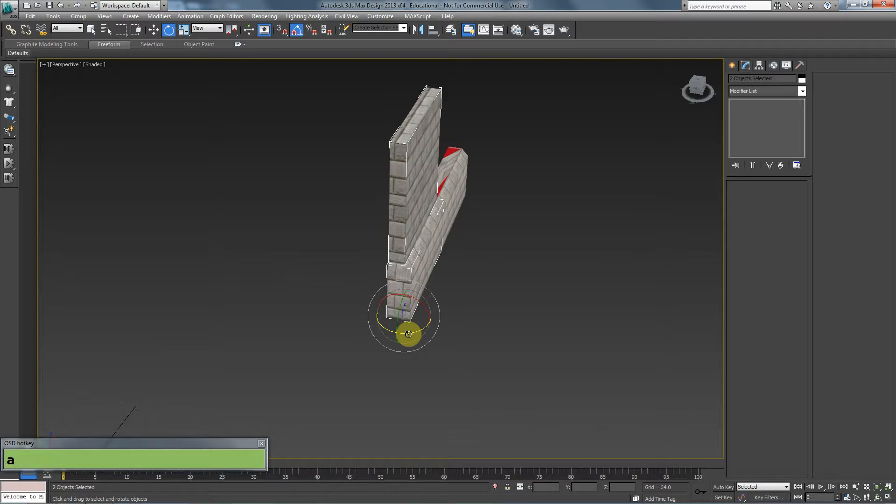
{"action": "mouse_move", "coordinate": [413, 335]}
{"action": "left_mouse_down", "text": "shift"}
{"action": "mouse_move", "coordinate": [370, 344]}
{"action": "mouse_move", "coordinate": [404, 327]}
{"action": "left_mouse_up", "text": "shift"}
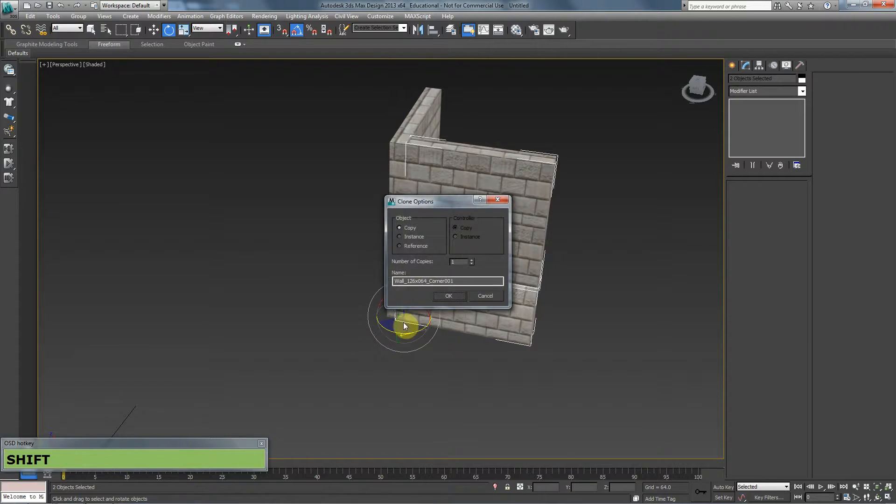
{"action": "left_click", "coordinate": [447, 297]}
Move the rotated copies in the Top wireframe view with grid snapping so they meet the originals at the corner, restoring the shaded Perspective view
{"action": "key", "text": "t"}
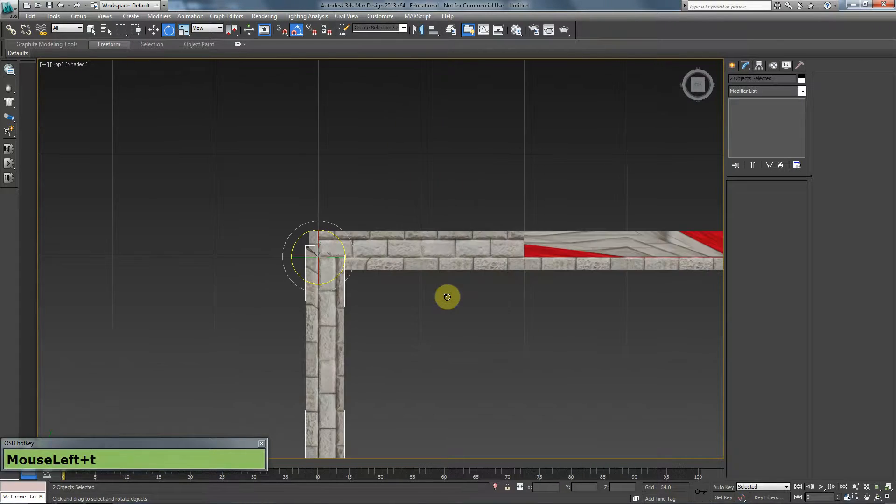
{"action": "key", "text": "F3"}
{"action": "key", "text": "w"}
{"action": "scroll", "coordinate": [315, 264], "scroll_direction": "down", "scroll_amount": 5}
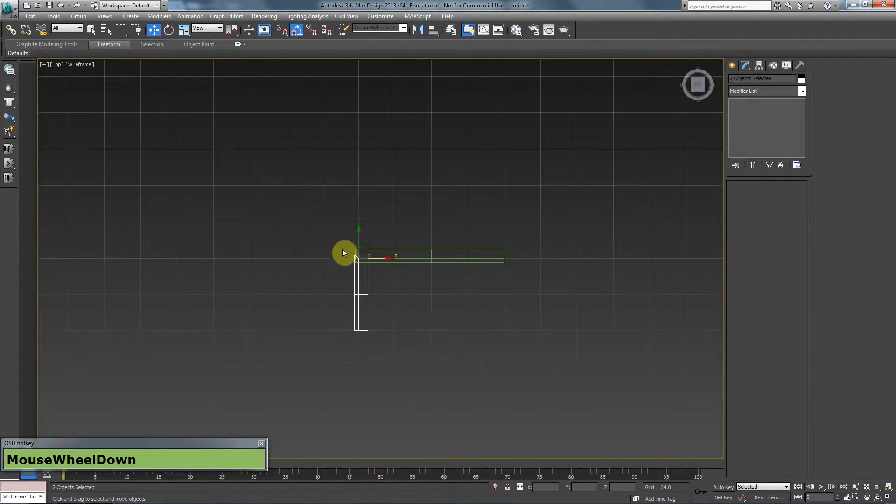
{"action": "left_click_drag", "start_coordinate": [359, 236], "coordinate": [326, 239]}
{"action": "key", "text": "p"}
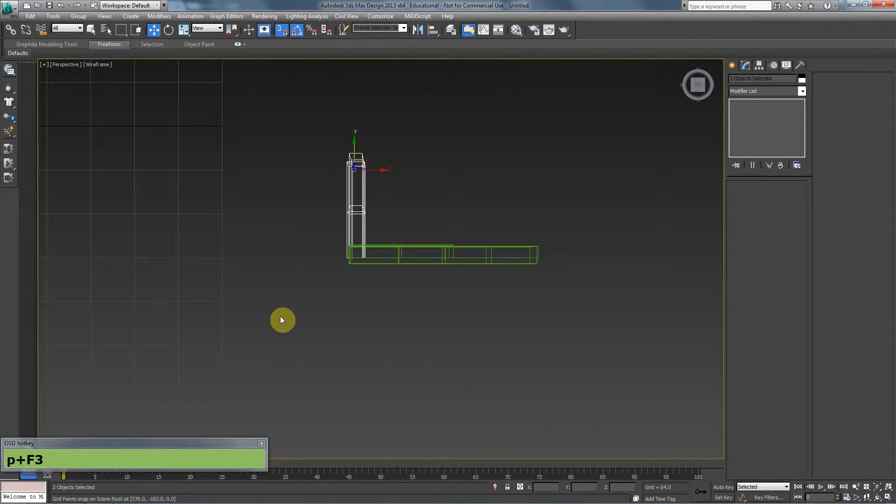
{"action": "key", "text": "F3"}
{"action": "left_click_drag", "start_coordinate": [0, 0], "coordinate": [0, 0]}
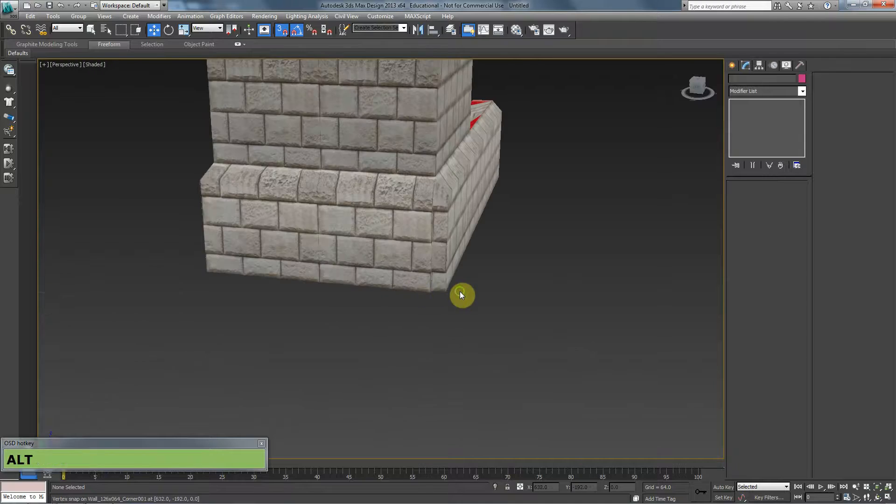
Examine the joint where the rotated corner base copy meets the original, with edged faces displayed
{"action": "middle_click_drag", "start_coordinate": [460, 294], "coordinate": [394, 332], "text": "alt"}
{"action": "left_click", "coordinate": [338, 233]}
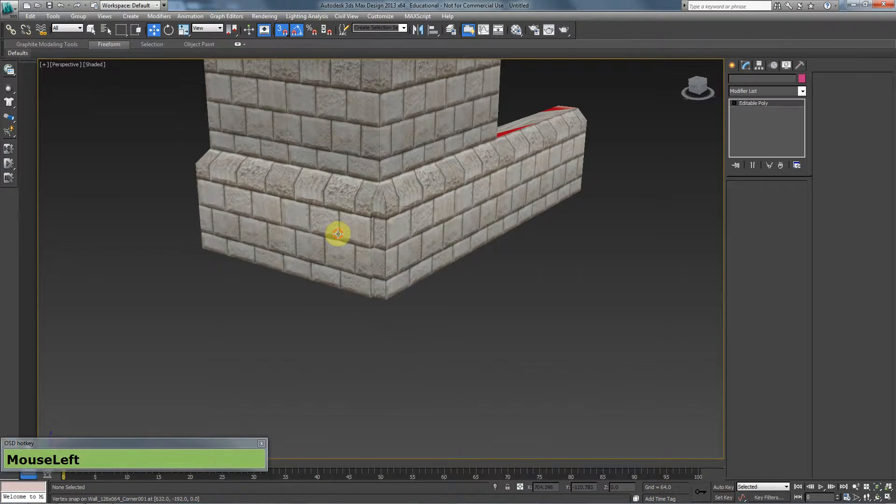
{"action": "middle_click_drag", "start_coordinate": [338, 233], "coordinate": [281, 258], "text": "alt"}
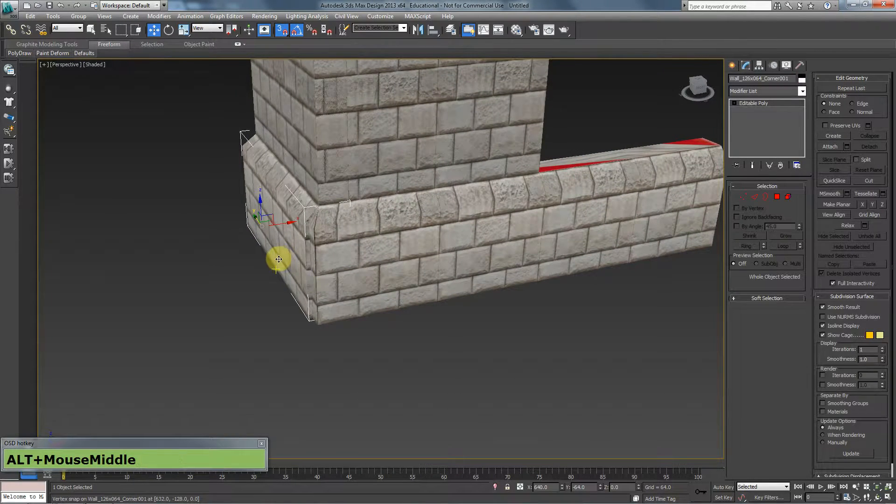
{"action": "left_click", "coordinate": [269, 312]}
{"action": "scroll", "coordinate": [286, 276], "scroll_direction": "up", "scroll_amount": 2}
{"action": "middle_click_drag", "start_coordinate": [243, 293], "coordinate": [372, 278], "text": "alt"}
{"action": "left_click", "coordinate": [260, 318]}
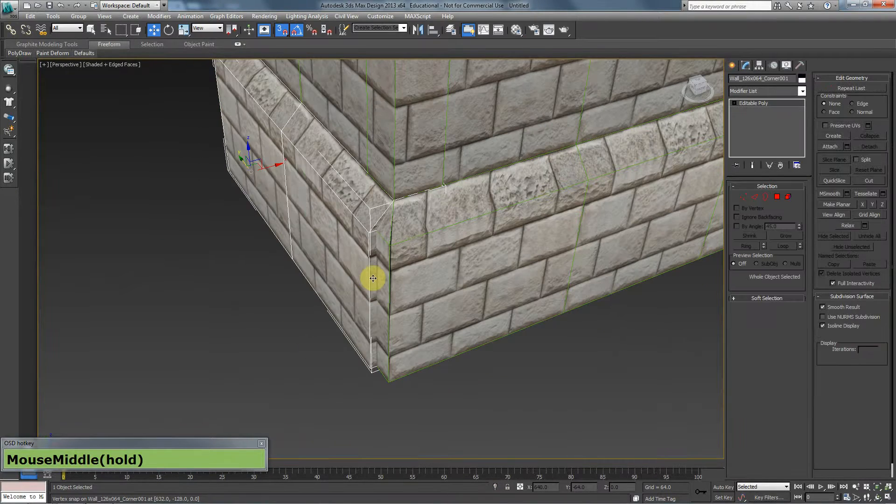
{"action": "left_click", "coordinate": [386, 262]}
{"action": "left_click", "coordinate": [349, 267]}
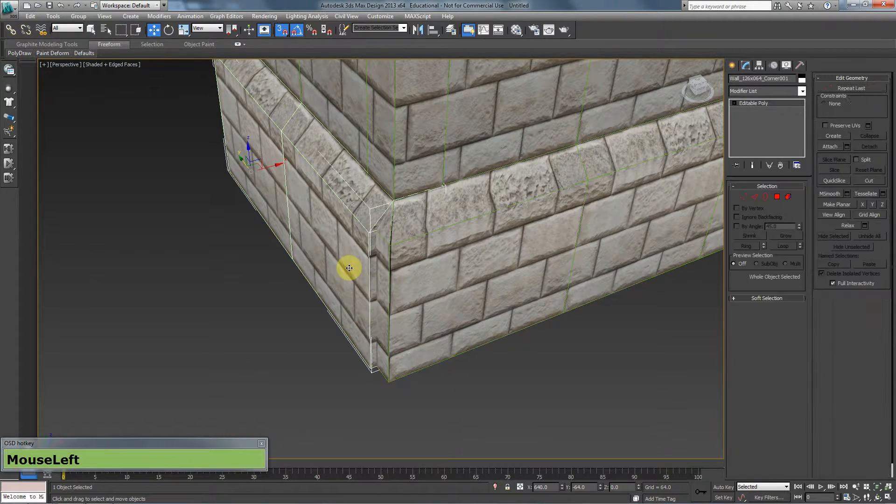
{"action": "scroll", "coordinate": [306, 301], "scroll_direction": "down", "scroll_amount": 5}
{"action": "middle_click_drag", "start_coordinate": [303, 300], "coordinate": [343, 286], "text": "alt"}
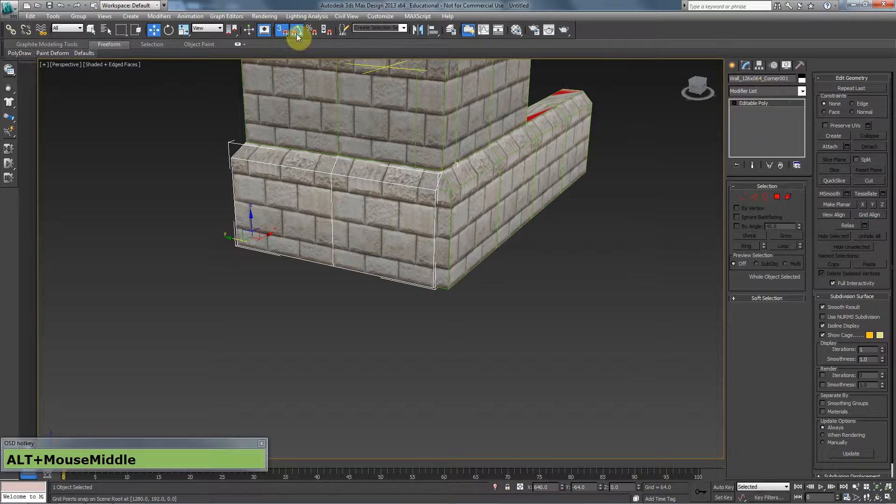
Mirror the rotated corner base copy across the Y axis with No Clone
{"action": "left_click", "coordinate": [417, 29]}
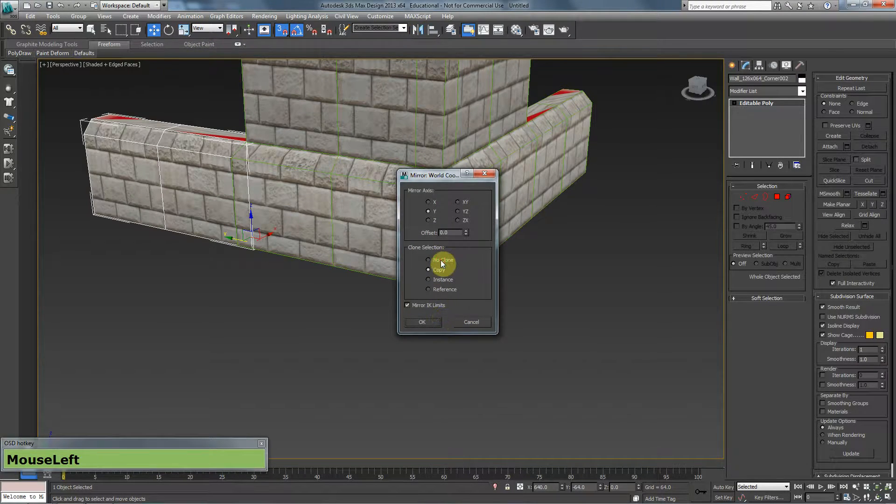
{"action": "left_click", "coordinate": [441, 259]}
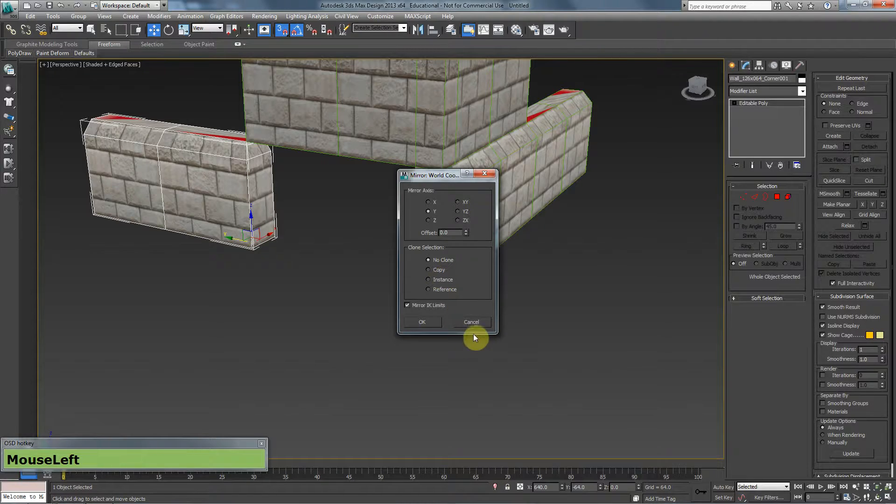
{"action": "left_click", "coordinate": [416, 323]}
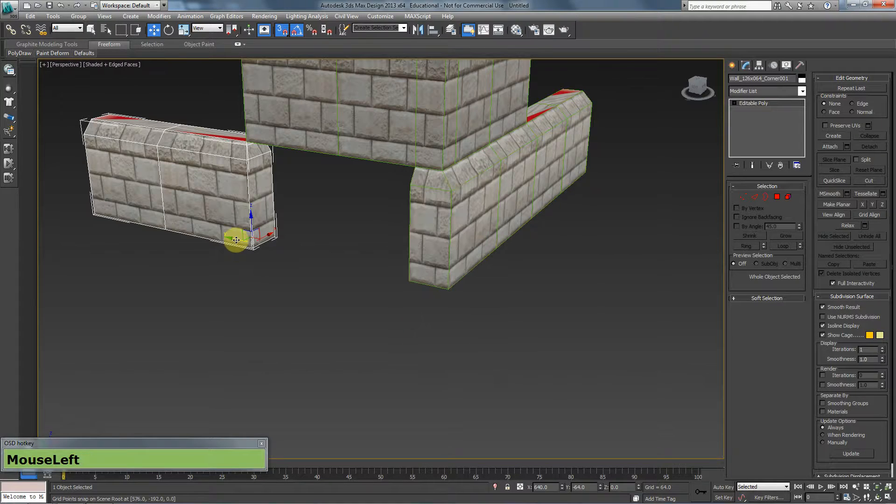
Move the mirrored corner base copy along Y in the Top wireframe view, snapping it to the corner of the wall
{"action": "left_click_drag", "start_coordinate": [238, 241], "coordinate": [370, 278]}
{"action": "key", "text": "ctrl+z"}
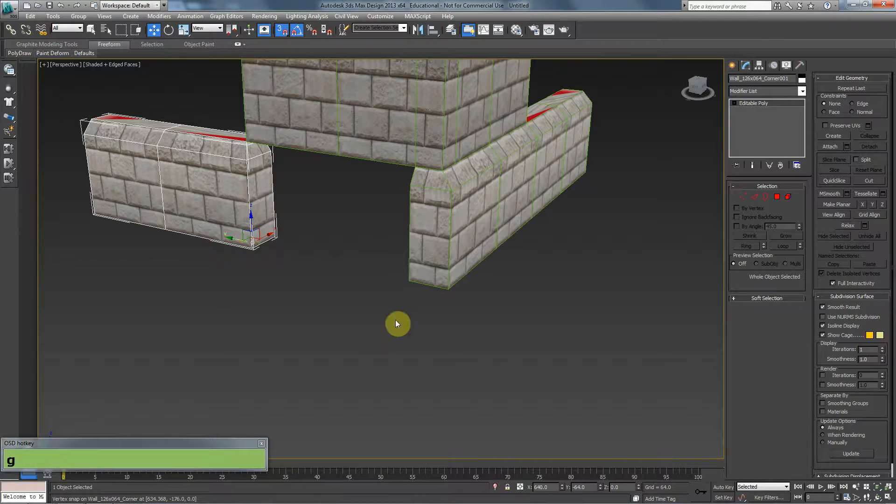
{"action": "middle_click", "coordinate": [438, 321]}
{"action": "key", "text": "t"}
{"action": "key", "text": "F3"}
{"action": "key", "text": "g"}
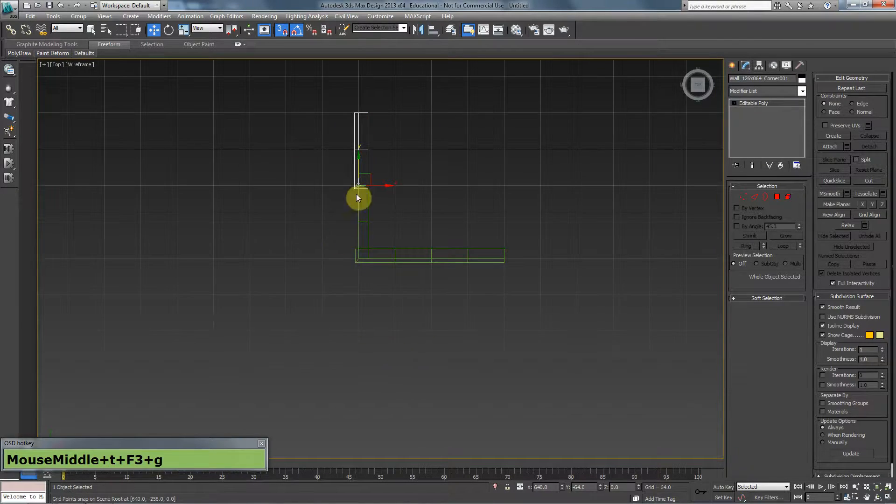
{"action": "scroll", "coordinate": [360, 174], "scroll_direction": "up", "scroll_amount": 2}
{"action": "middle_click_drag", "start_coordinate": [360, 174], "coordinate": [352, 222]}
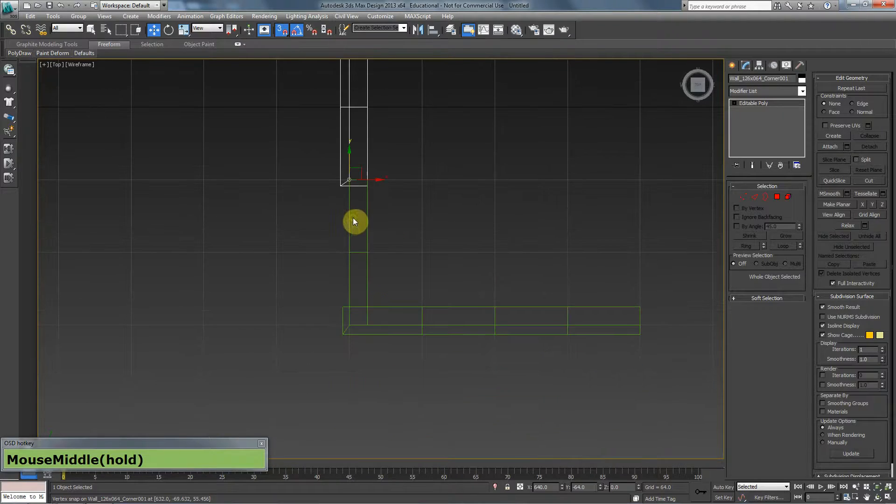
{"action": "left_click_drag", "start_coordinate": [350, 163], "coordinate": [353, 316]}
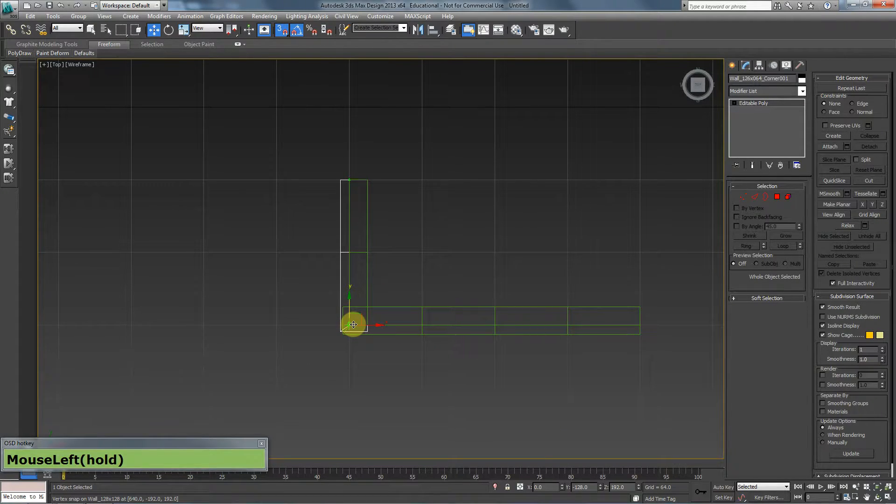
Examine in the Top wireframe view how the mirrored copy's corner edges line up with those of the original corner base
{"action": "key", "text": "p"}
{"action": "middle_click_drag", "start_coordinate": [344, 338], "coordinate": [356, 262]}
{"action": "key", "text": "z"}
{"action": "key", "text": "t"}
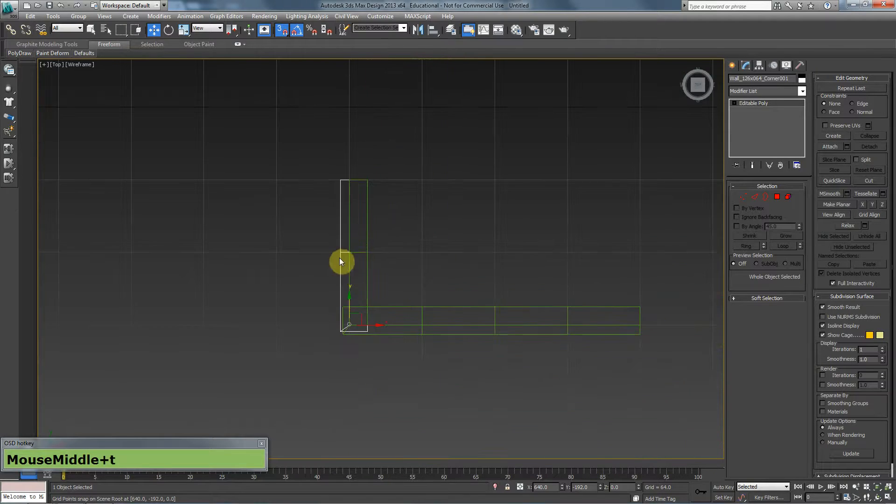
{"action": "middle_click_drag", "start_coordinate": [337, 294], "coordinate": [348, 238]}
{"action": "scroll", "coordinate": [356, 232], "scroll_direction": "up", "scroll_amount": 5}
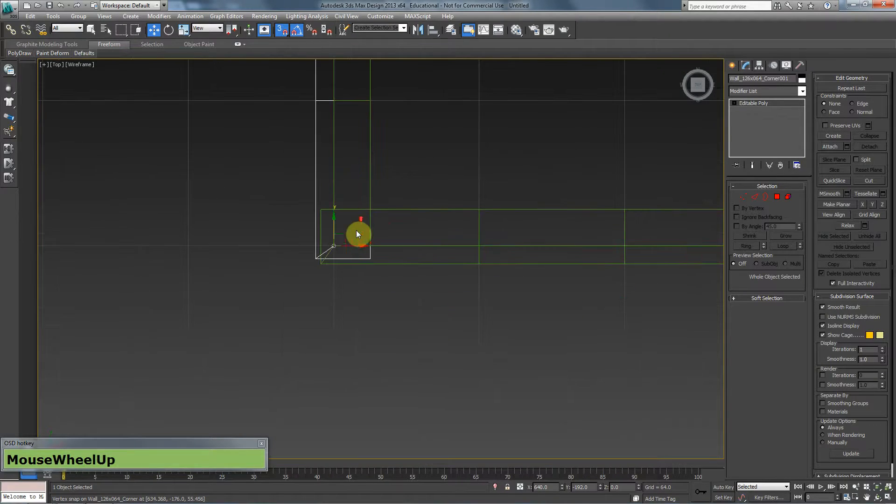
{"action": "scroll", "coordinate": [341, 253], "scroll_direction": "up", "scroll_amount": 3}
{"action": "middle_click_drag", "start_coordinate": [282, 260], "coordinate": [503, 267]}
{"action": "scroll", "coordinate": [503, 267], "scroll_direction": "up", "scroll_amount": 2}
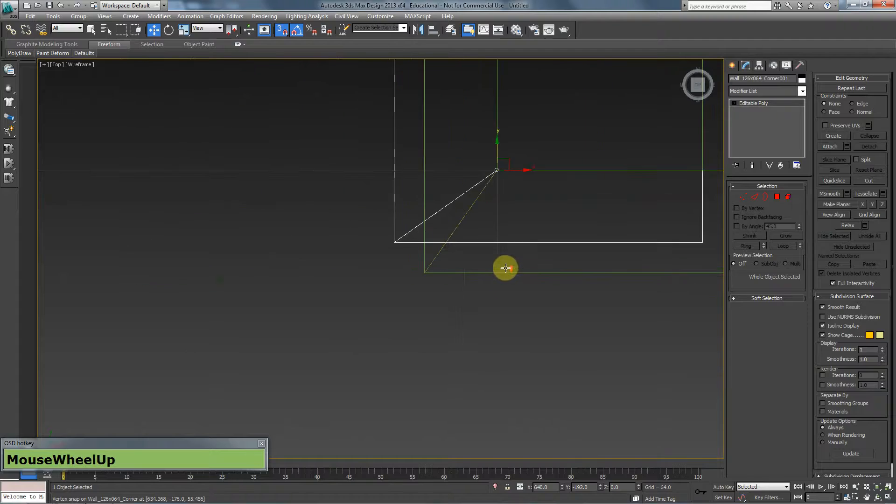
{"action": "left_click", "coordinate": [509, 294]}
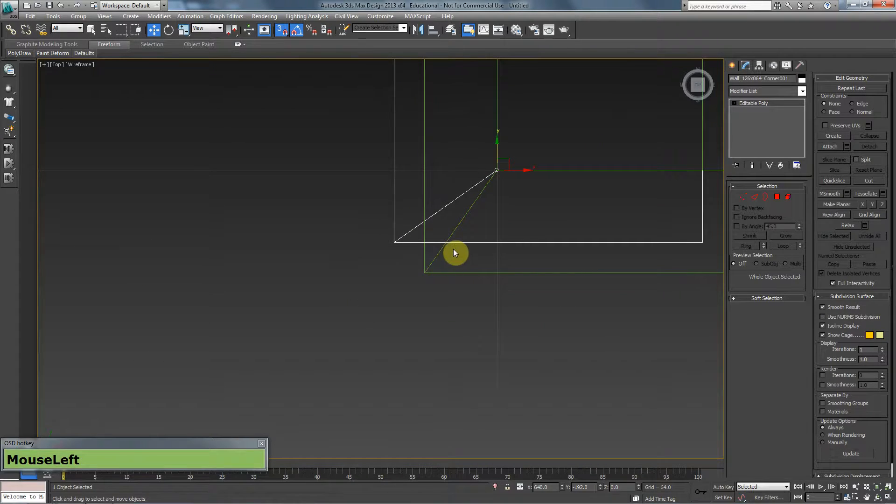
{"action": "scroll", "coordinate": [448, 254], "scroll_direction": "up", "scroll_amount": 2}
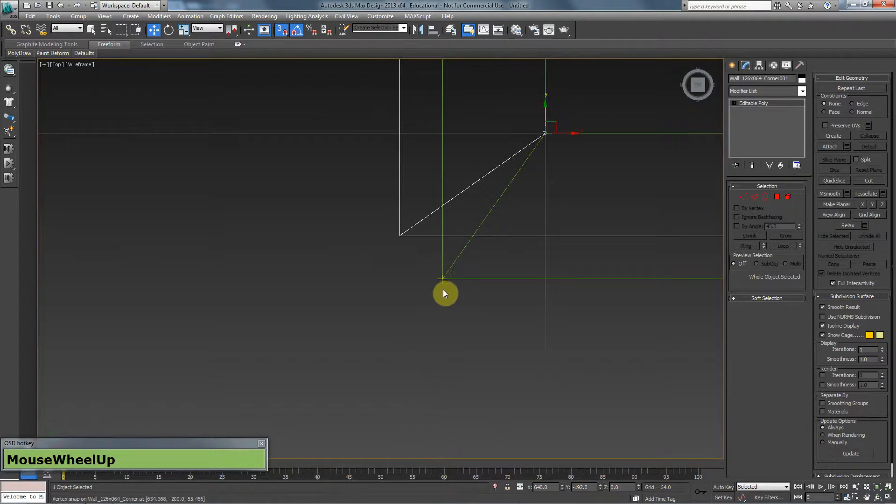
{"action": "scroll", "coordinate": [434, 292], "scroll_direction": "down", "scroll_amount": 1}
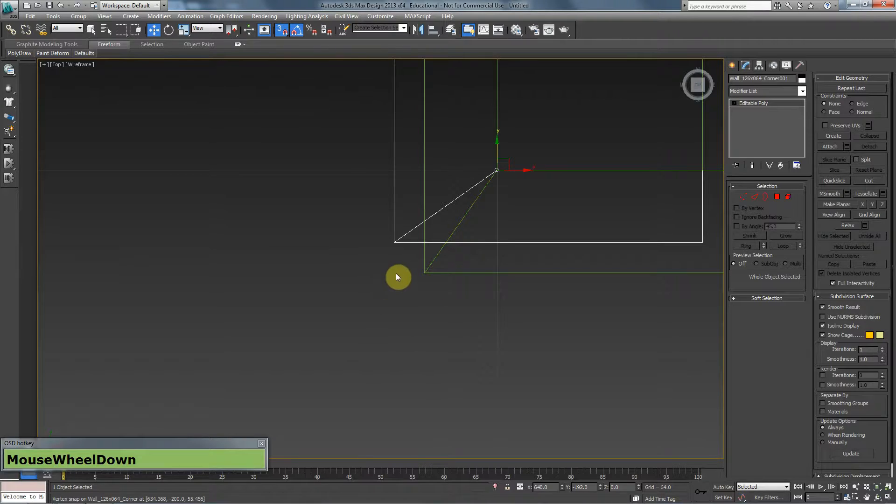
Compare the corner joint in the shaded Perspective view without edged faces and in the Top wireframe view
{"action": "key", "text": "p"}
{"action": "middle_click_drag", "start_coordinate": [372, 308], "coordinate": [446, 278], "text": "alt"}
{"action": "key", "text": "F3"}
{"action": "scroll", "coordinate": [439, 282], "scroll_direction": "down", "scroll_amount": 1}
{"action": "key", "text": "F4"}
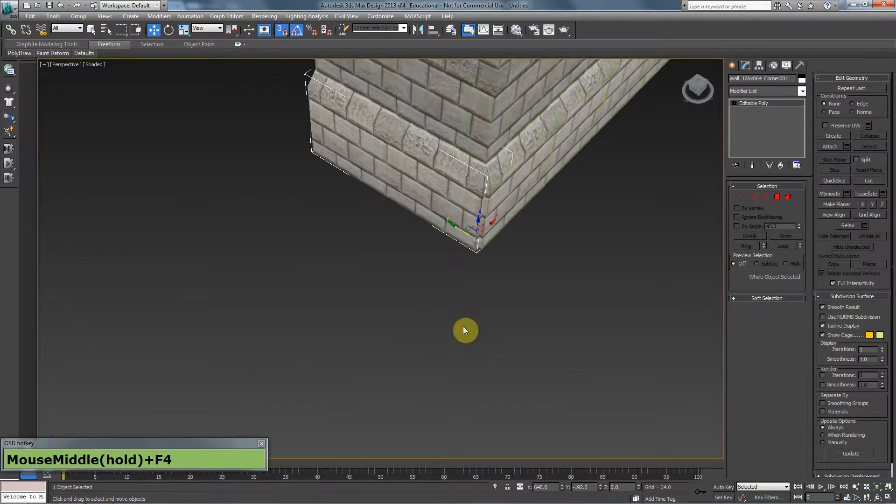
{"action": "left_click", "coordinate": [533, 258]}
{"action": "mouse_move", "coordinate": [534, 260]}
{"action": "middle_mouse_down"}
{"action": "mouse_move", "coordinate": [432, 286]}
{"action": "mouse_move", "coordinate": [420, 270]}
{"action": "mouse_move", "coordinate": [440, 256]}
{"action": "mouse_move", "coordinate": [467, 255]}
{"action": "mouse_move", "coordinate": [450, 288]}
{"action": "mouse_move", "coordinate": [418, 262]}
{"action": "mouse_move", "coordinate": [408, 280]}
{"action": "middle_mouse_up"}
{"action": "key", "text": "t"}
{"action": "key", "text": "F3"}
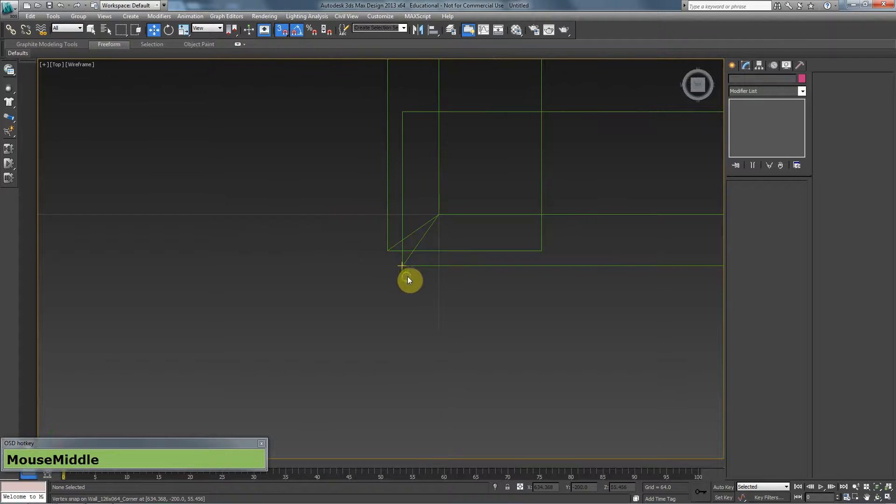
{"action": "scroll", "coordinate": [409, 278], "scroll_direction": "up", "scroll_amount": 2}
{"action": "middle_click_drag", "start_coordinate": [551, 295], "coordinate": [580, 284]}
{"action": "scroll", "coordinate": [496, 286], "scroll_direction": "down", "scroll_amount": 4}
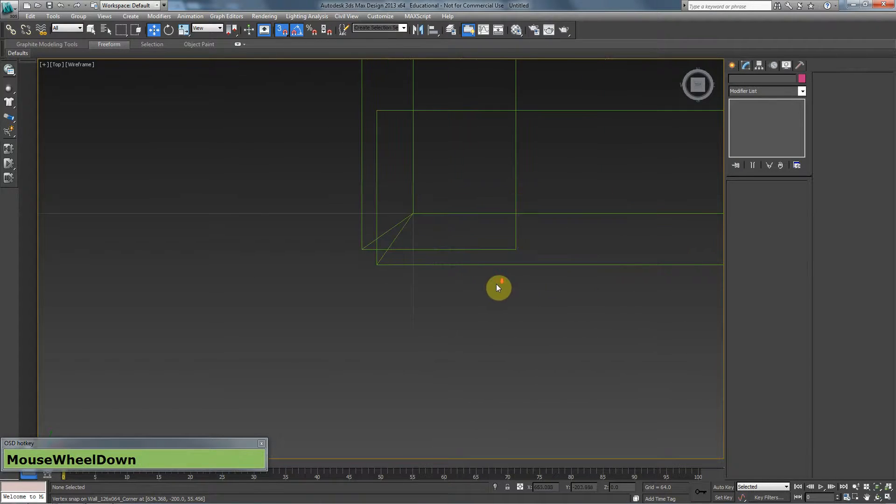
{"action": "scroll", "coordinate": [420, 292], "scroll_direction": "up", "scroll_amount": 3}
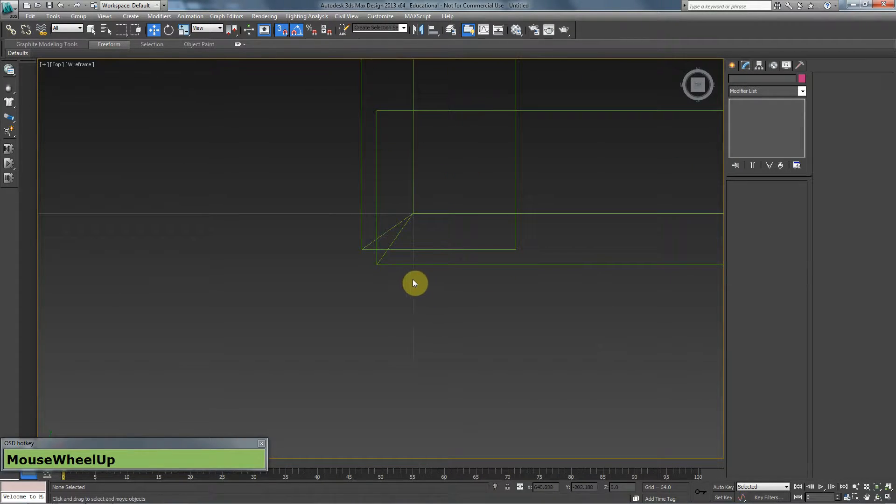
{"action": "scroll", "coordinate": [413, 283], "scroll_direction": "down", "scroll_amount": 2}
{"action": "scroll", "coordinate": [411, 283], "scroll_direction": "down", "scroll_amount": 1}
Enter polygon editing on the original corner base piece and view it in Perspective
{"action": "left_click", "coordinate": [460, 258]}
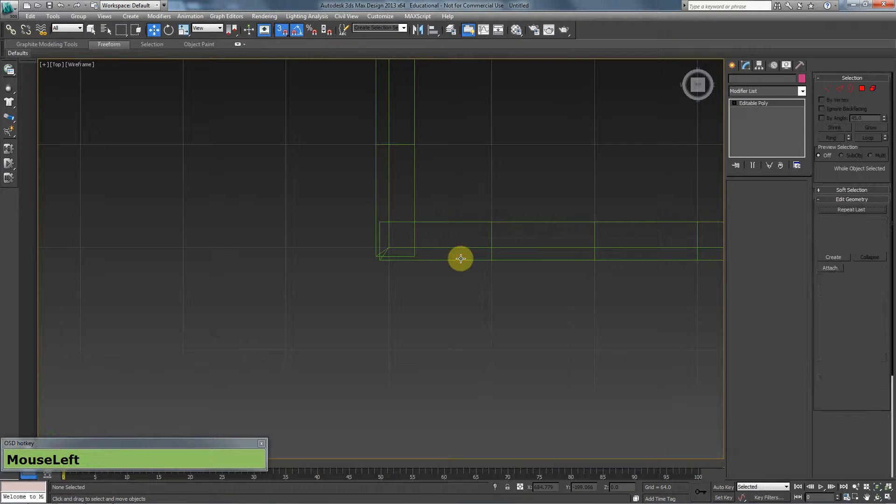
{"action": "left_click", "coordinate": [776, 197]}
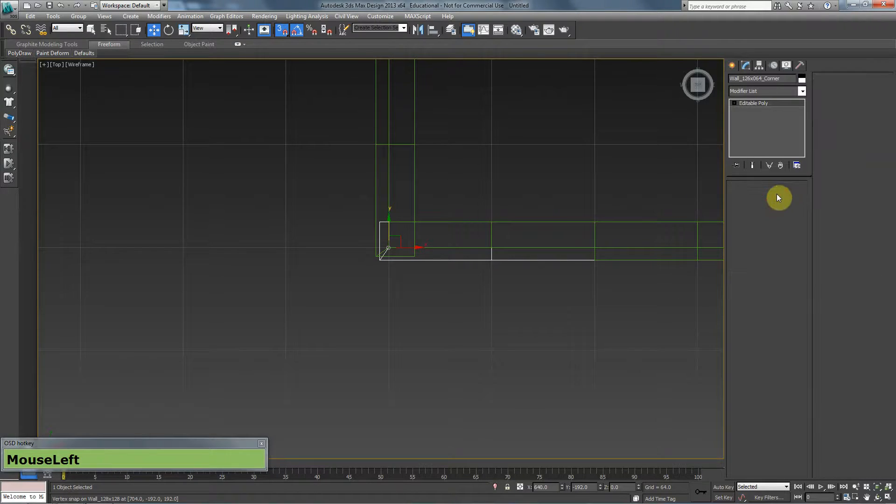
{"action": "key", "text": "p"}
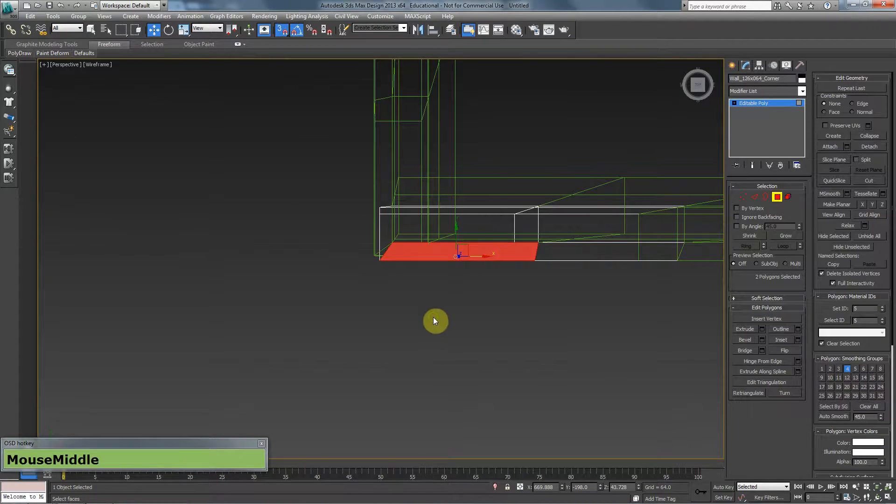
Try to move the two lower front polygons of the original corner base along Y in the shaded view
{"action": "mouse_move", "coordinate": [434, 321]}
{"action": "middle_mouse_down", "text": "alt"}
{"action": "mouse_move", "coordinate": [465, 283]}
{"action": "mouse_move", "coordinate": [522, 262]}
{"action": "middle_mouse_up", "text": "alt"}
{"action": "left_click", "coordinate": [546, 252], "text": "ctrl"}
{"action": "key", "text": "F3"}
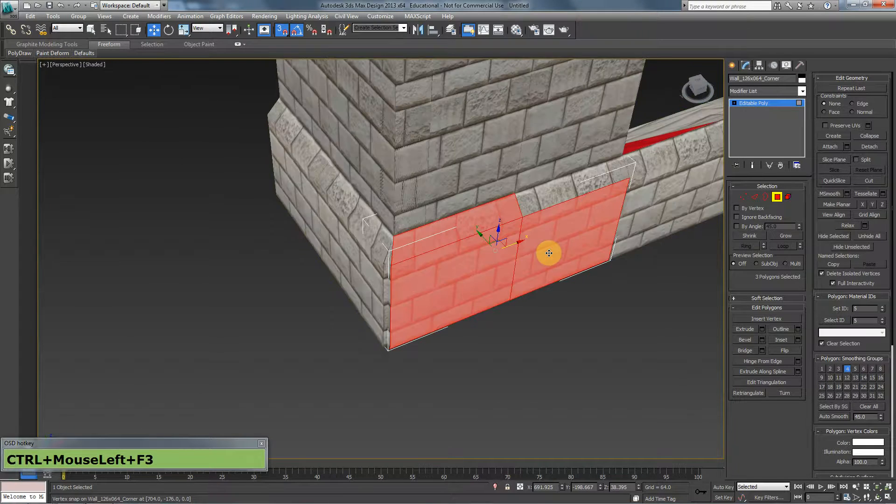
{"action": "left_click", "coordinate": [537, 247]}
{"action": "left_click", "coordinate": [422, 310], "text": "ctrl"}
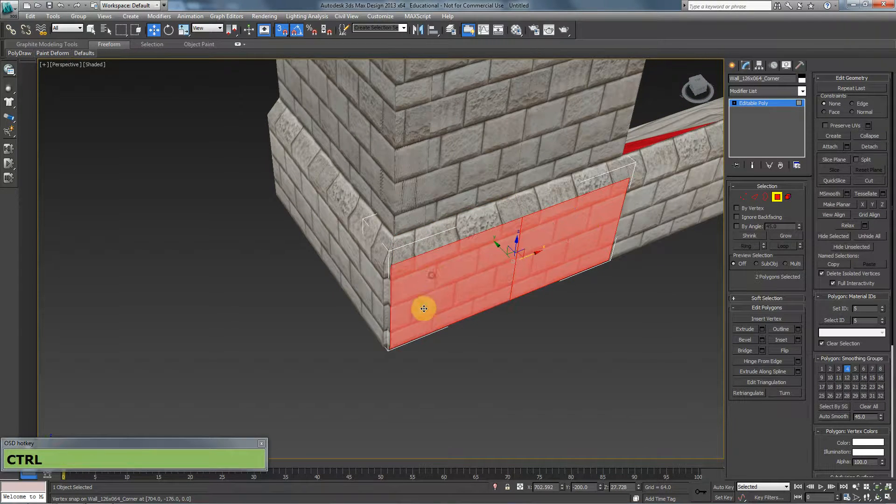
{"action": "middle_click_drag", "start_coordinate": [460, 304], "coordinate": [392, 273], "text": "alt"}
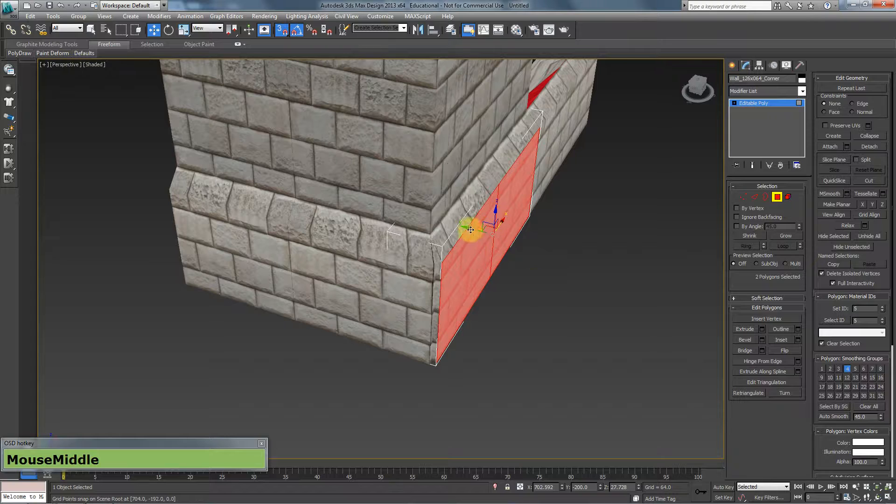
{"action": "left_click_drag", "start_coordinate": [475, 229], "coordinate": [540, 240]}
{"action": "key", "text": "ctrl+z"}
{"action": "key", "text": "ctrl+z"}
Select the narrow end polygon at the corner of the original base piece and display it in the Top wireframe view
{"action": "middle_click_drag", "start_coordinate": [457, 266], "coordinate": [414, 276], "text": "alt"}
{"action": "left_click", "coordinate": [365, 248]}
{"action": "mouse_move", "coordinate": [366, 248]}
{"action": "middle_mouse_down", "text": "alt"}
{"action": "mouse_move", "coordinate": [380, 282]}
{"action": "mouse_move", "coordinate": [376, 259]}
{"action": "middle_mouse_up", "text": "alt"}
{"action": "left_click_drag", "start_coordinate": [372, 253], "coordinate": [368, 256]}
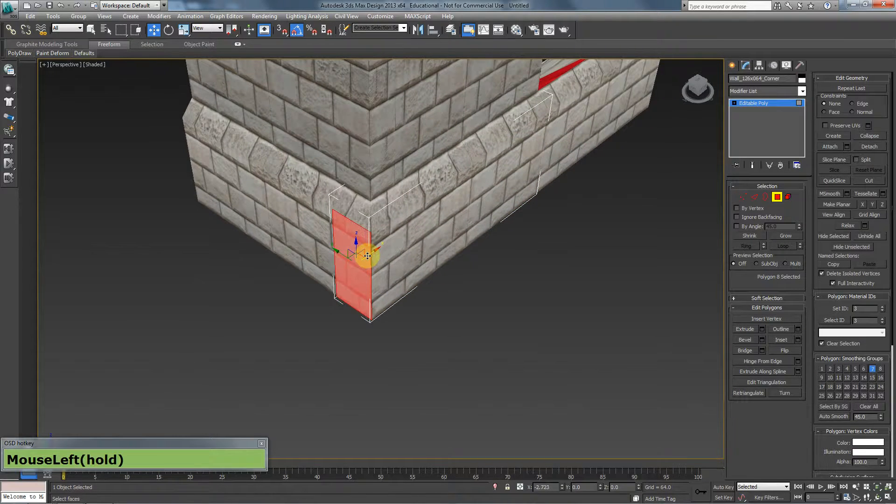
{"action": "key", "text": "ctrl+z"}
{"action": "key", "text": "t"}
{"action": "key", "text": "F3"}
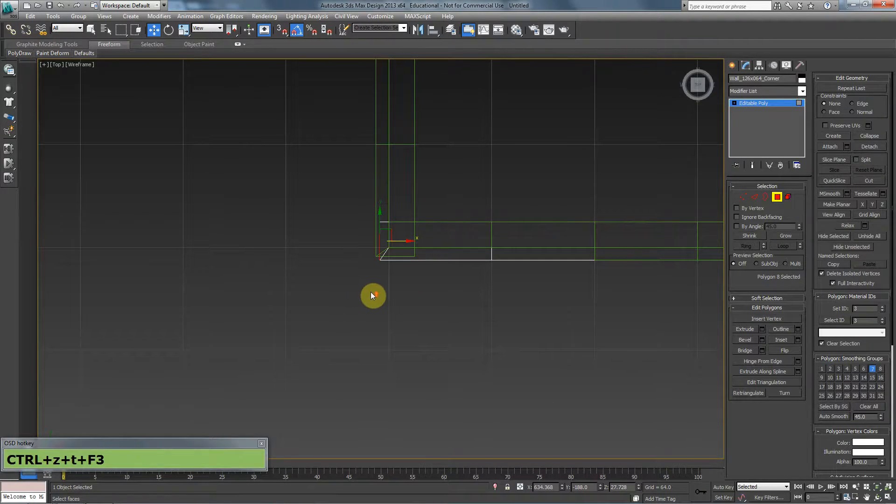
Try to move the end polygon along X by eye to line up with the mirrored copy's outer edge
{"action": "scroll", "coordinate": [370, 292], "scroll_direction": "up", "scroll_amount": 4}
{"action": "middle_click_drag", "start_coordinate": [364, 236], "coordinate": [385, 303]}
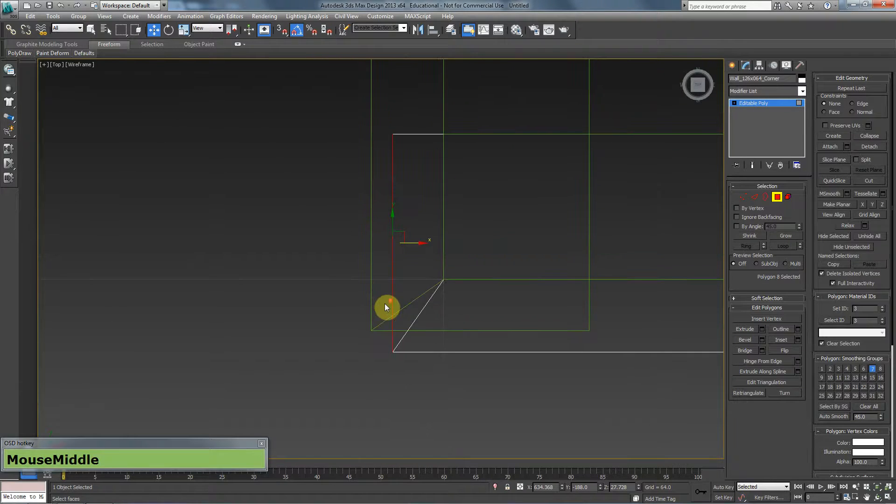
{"action": "scroll", "coordinate": [385, 304], "scroll_direction": "down", "scroll_amount": 5}
{"action": "scroll", "coordinate": [398, 296], "scroll_direction": "up", "scroll_amount": 2}
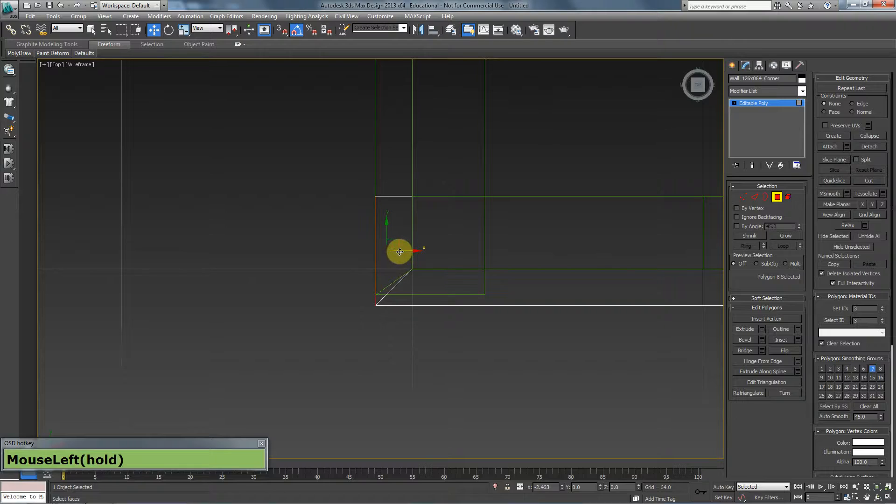
{"action": "left_click_drag", "start_coordinate": [400, 252], "coordinate": [401, 259]}
{"action": "key", "text": "ctrl+z"}
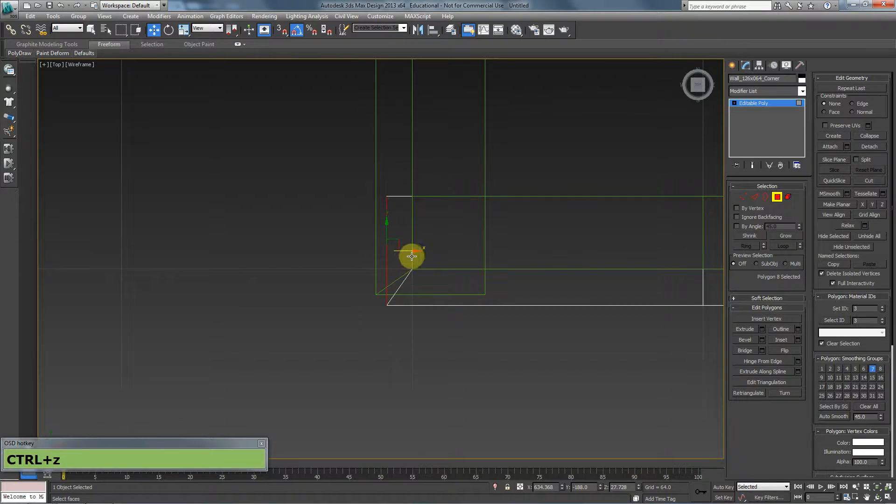
{"action": "left_click", "coordinate": [410, 252]}
{"action": "key", "text": "ctrl+z"}
{"action": "key", "text": "ctrl+z"}
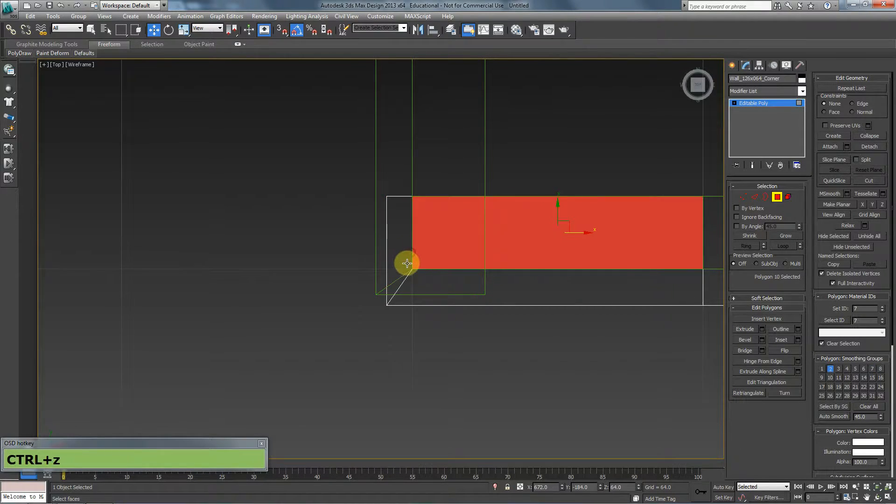
Restrict snapping to Vertex only and move the end polygon along X onto the mirrored copy's outer corner vertex
{"action": "right_click", "coordinate": [280, 31]}
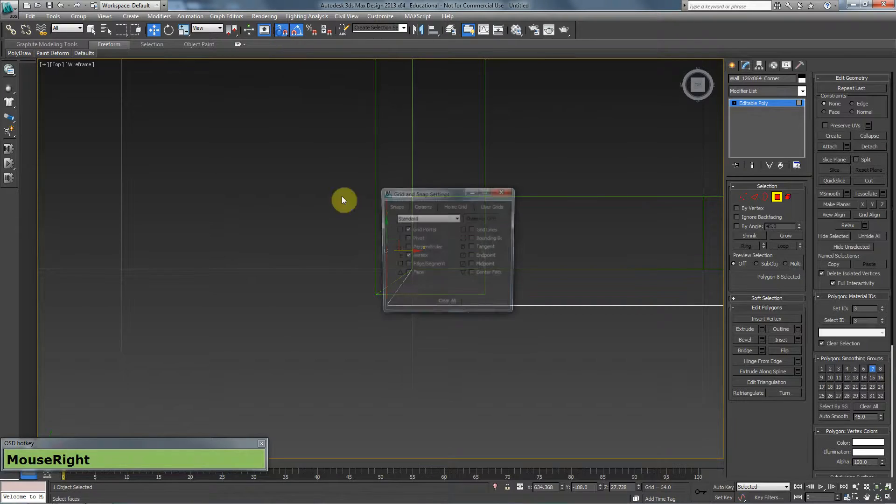
{"action": "left_click", "coordinate": [503, 191]}
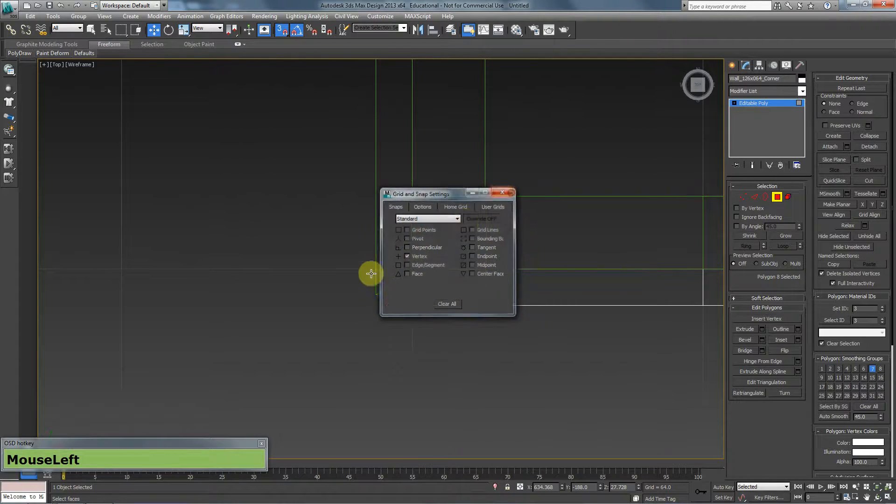
{"action": "left_click_drag", "start_coordinate": [405, 252], "coordinate": [375, 299]}
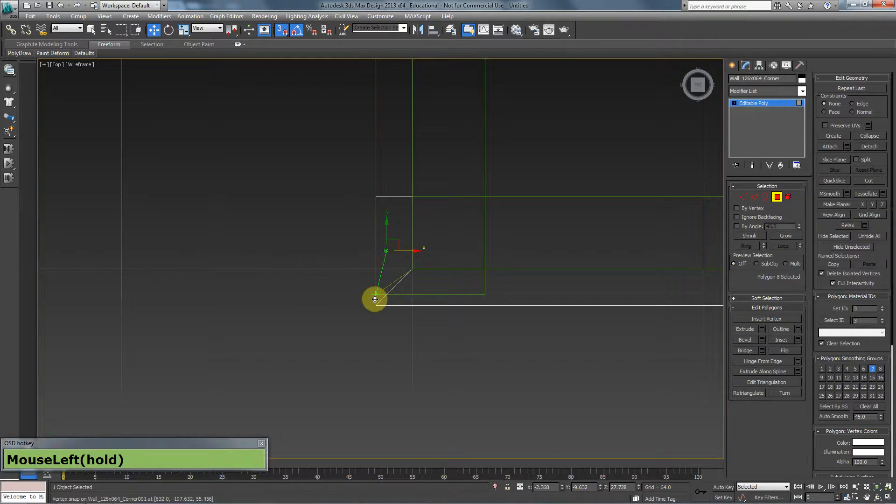
{"action": "left_click_drag", "start_coordinate": [372, 334], "coordinate": [372, 334]}
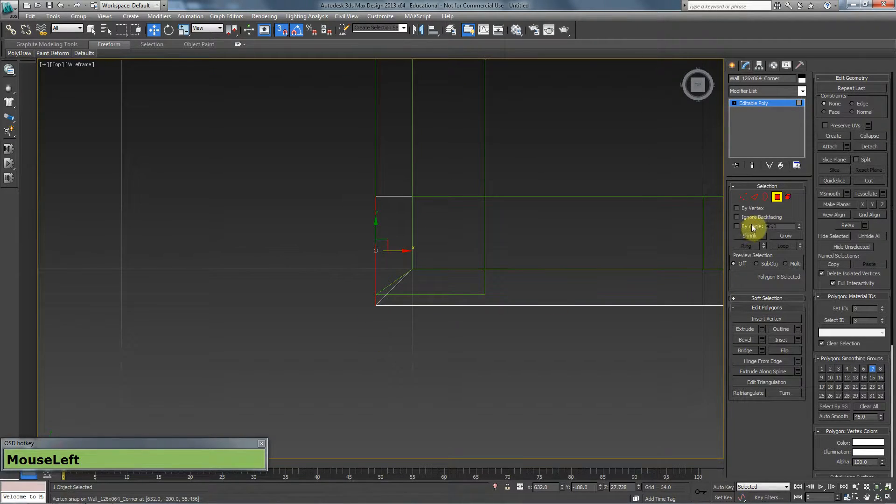
Select only the narrow end polygon at the joint on the mirrored corner base copy in the Top wireframe view
{"action": "left_click", "coordinate": [777, 198]}
{"action": "left_click", "coordinate": [438, 296]}
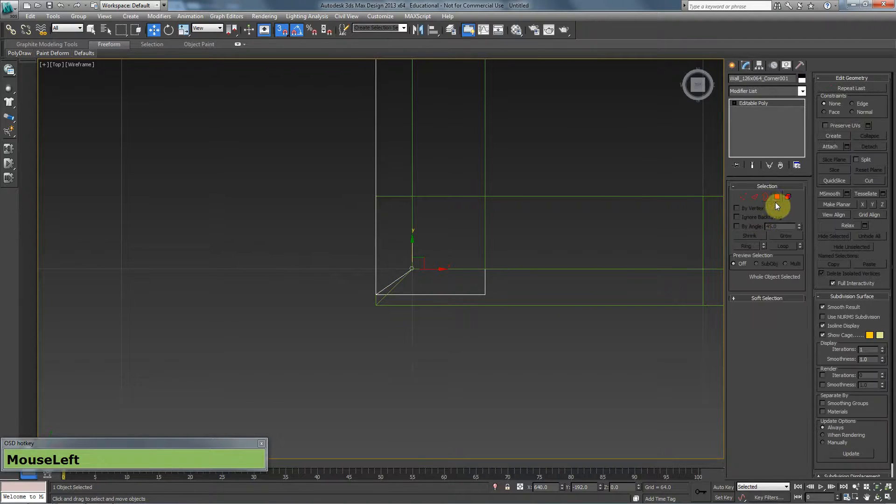
{"action": "left_click", "coordinate": [777, 198]}
{"action": "left_click_drag", "start_coordinate": [418, 276], "coordinate": [432, 281]}
{"action": "left_click_drag", "start_coordinate": [576, 189], "coordinate": [331, 213], "text": "alt"}
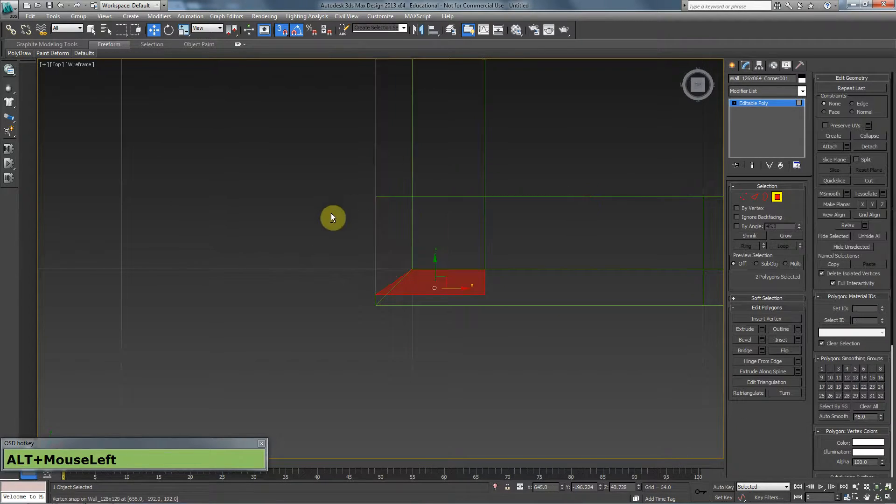
{"action": "middle_click_drag", "start_coordinate": [435, 304], "coordinate": [423, 251], "text": "alt"}
{"action": "key", "text": "alt+t"}
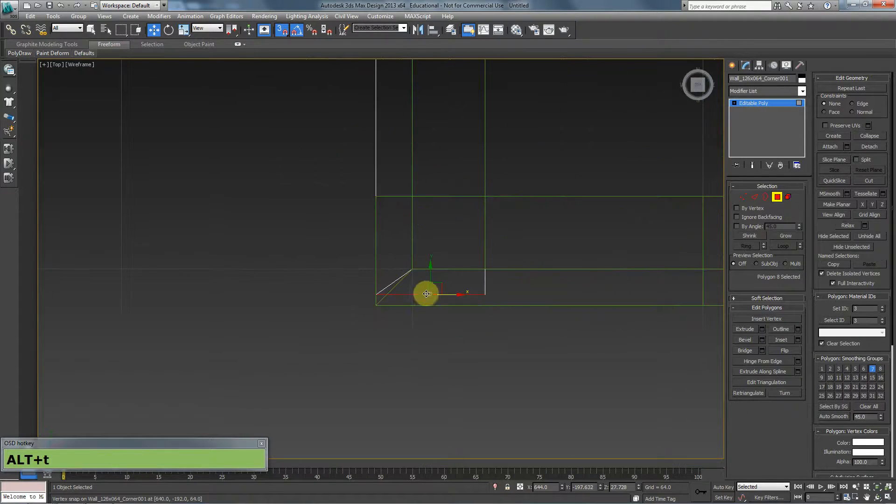
Move the selected end polygon of the lower corner wall copy to Y -200, snapping it flush with the outer corner
{"action": "left_click_drag", "start_coordinate": [429, 275], "coordinate": [378, 303]}
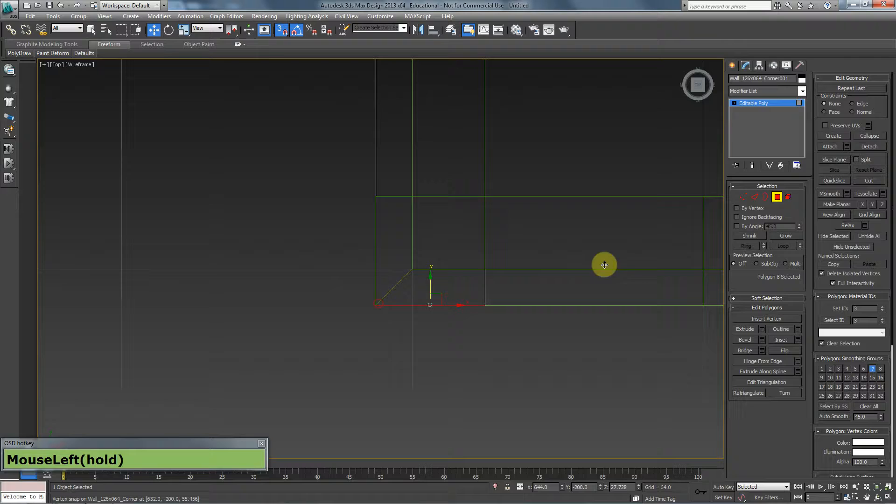
{"action": "left_click", "coordinate": [770, 191]}
{"action": "key", "text": "F3"}
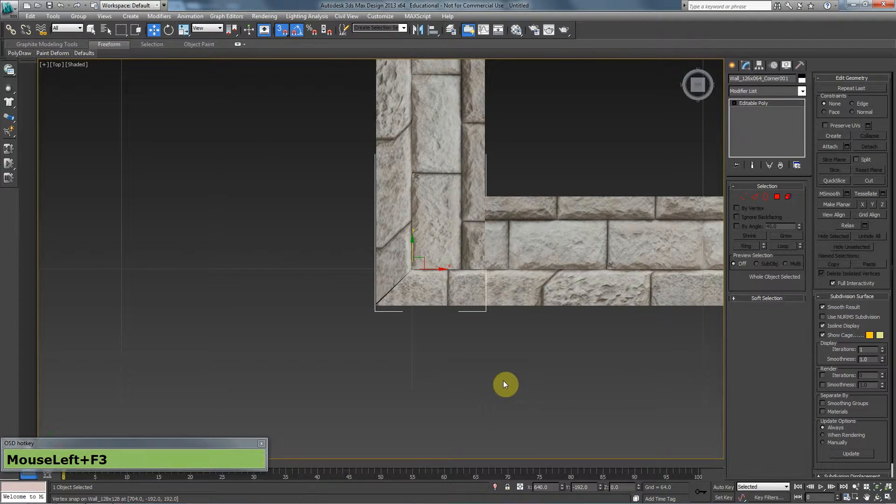
Render the perspective view of the stone wall corner and examine how the two lower walls meet
{"action": "key", "text": "p"}
{"action": "scroll", "coordinate": [446, 366], "scroll_direction": "down", "scroll_amount": 2}
{"action": "middle_click_drag", "start_coordinate": [446, 366], "coordinate": [426, 294], "text": "alt"}
{"action": "left_click", "coordinate": [583, 318]}
{"action": "scroll", "coordinate": [548, 317], "scroll_direction": "down", "scroll_amount": 2}
{"action": "scroll", "coordinate": [463, 327], "scroll_direction": "up", "scroll_amount": 1}
{"action": "scroll", "coordinate": [463, 327], "scroll_direction": "up", "scroll_amount": 2}
{"action": "scroll", "coordinate": [437, 299], "scroll_direction": "up", "scroll_amount": 2}
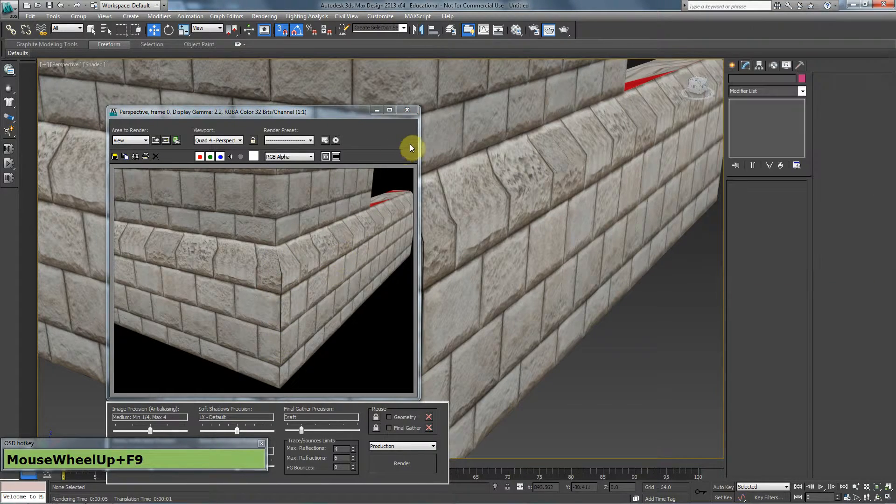
{"action": "left_click", "coordinate": [408, 112]}
{"action": "scroll", "coordinate": [362, 274], "scroll_direction": "down", "scroll_amount": 5}
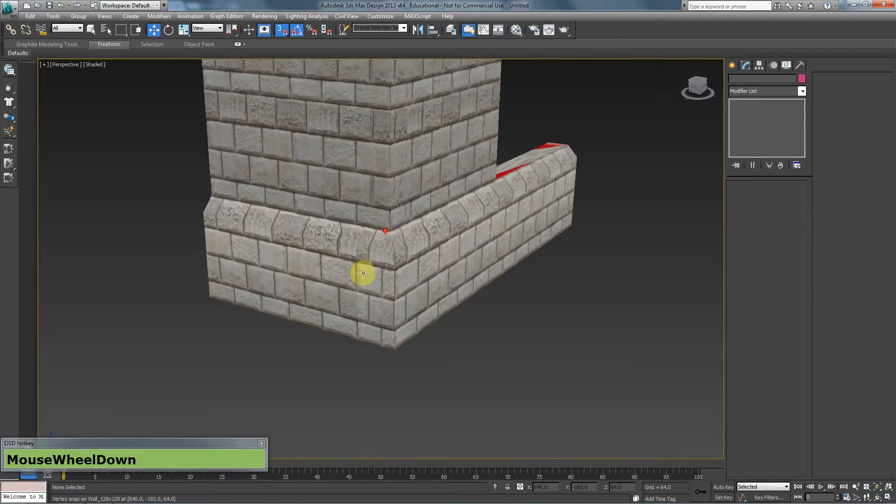
{"action": "middle_click_drag", "start_coordinate": [362, 274], "coordinate": [380, 306], "text": "alt"}
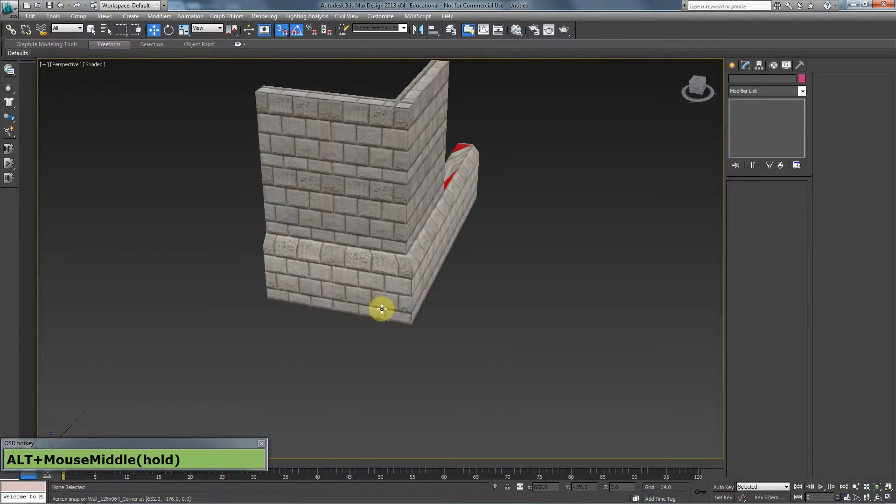
Undo the recent series of edits to the lower corner wall copy, including the moved end polygon
{"action": "key", "text": "ctrl+z"}
{"action": "key", "text": "ctrl+z"}
{"action": "key", "text": "ctrl+z"}
{"action": "left_click", "coordinate": [385, 290]}
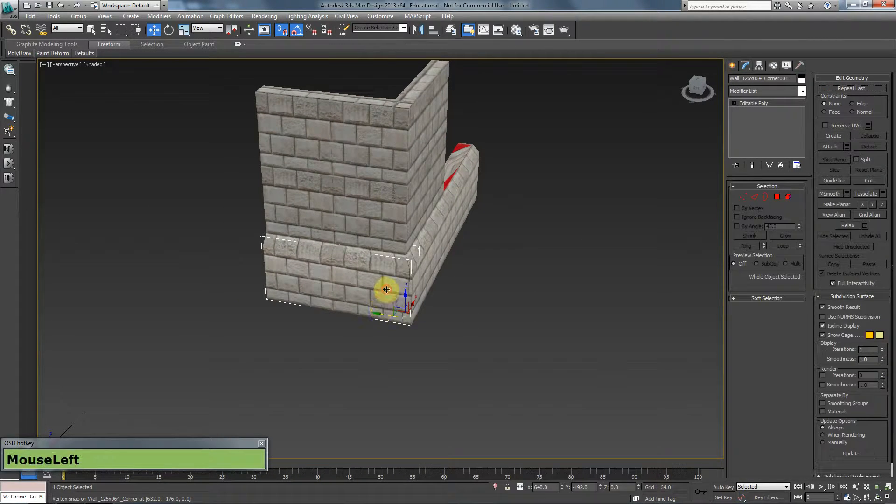
{"action": "key", "text": "ctrl+z"}
{"action": "key", "text": "ctrl+z"}
{"action": "key", "text": "ctrl+z"}
{"action": "key", "text": "ctrl+z"}
{"action": "key", "text": "ctrl+z"}
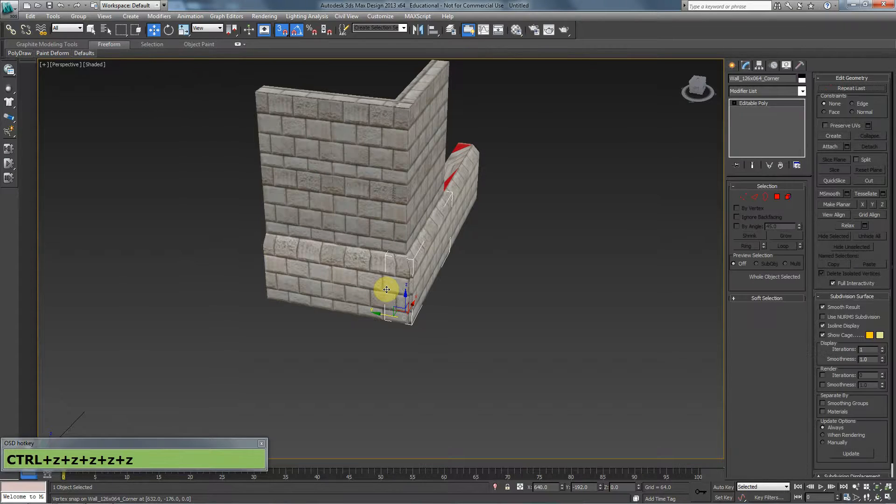
{"action": "key", "text": "ctrl+z"}
{"action": "key", "text": "ctrl+z"}
{"action": "key", "text": "ctrl+z"}
{"action": "key", "text": "ctrl+z"}
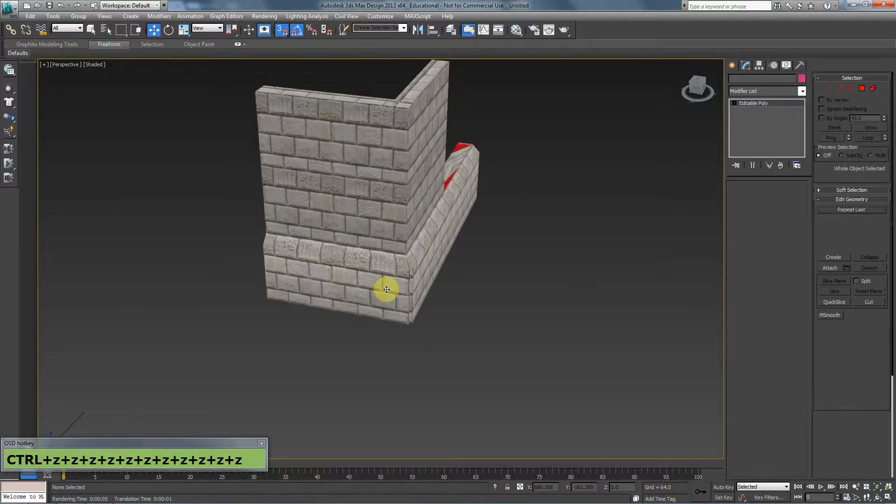
{"action": "key", "text": "ctrl+z"}
{"action": "key", "text": "ctrl+z"}
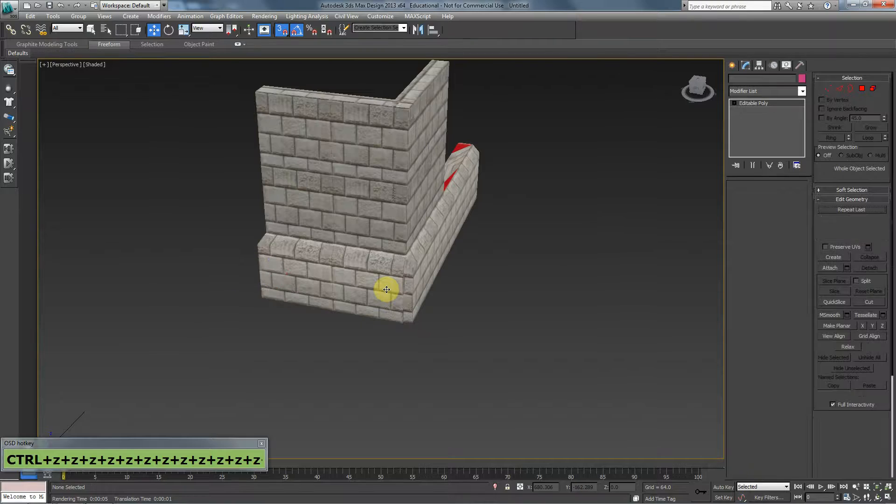
Select the lower corner wall copy Wall_126x064_Corner001 in the wireframe top view
{"action": "left_click", "coordinate": [341, 226]}
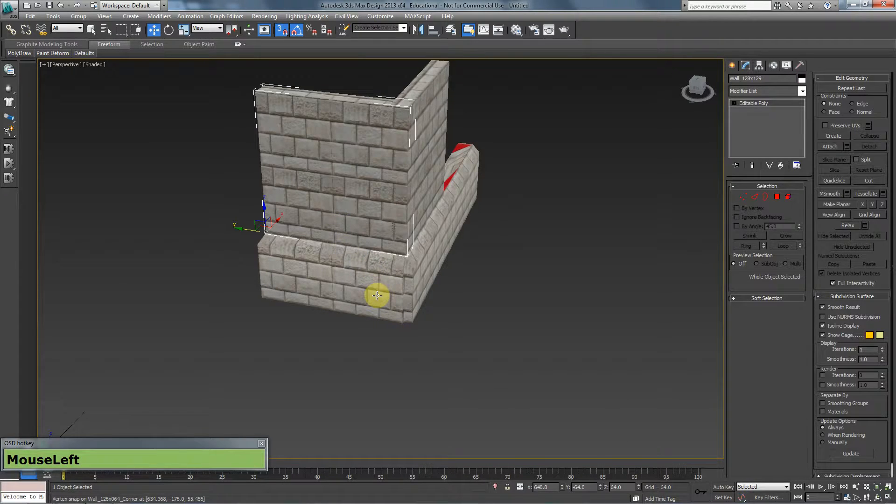
{"action": "middle_click_drag", "start_coordinate": [393, 292], "coordinate": [358, 283]}
{"action": "scroll", "coordinate": [326, 246], "scroll_direction": "up", "scroll_amount": 4}
{"action": "key", "text": "t"}
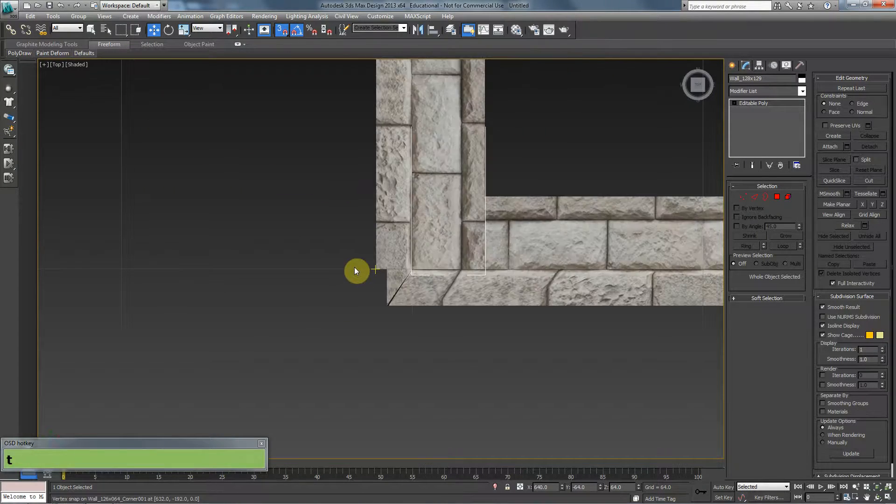
{"action": "key", "text": "F3"}
{"action": "scroll", "coordinate": [374, 301], "scroll_direction": "down", "scroll_amount": 5}
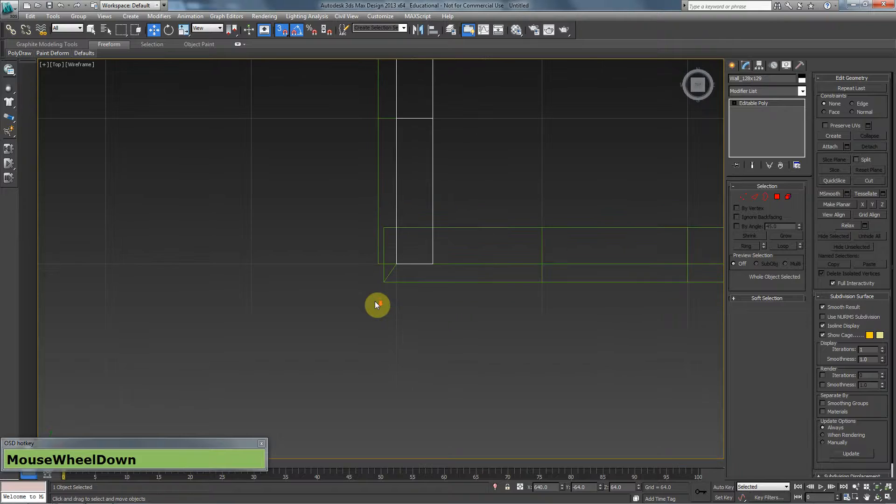
{"action": "scroll", "coordinate": [390, 259], "scroll_direction": "down", "scroll_amount": 5}
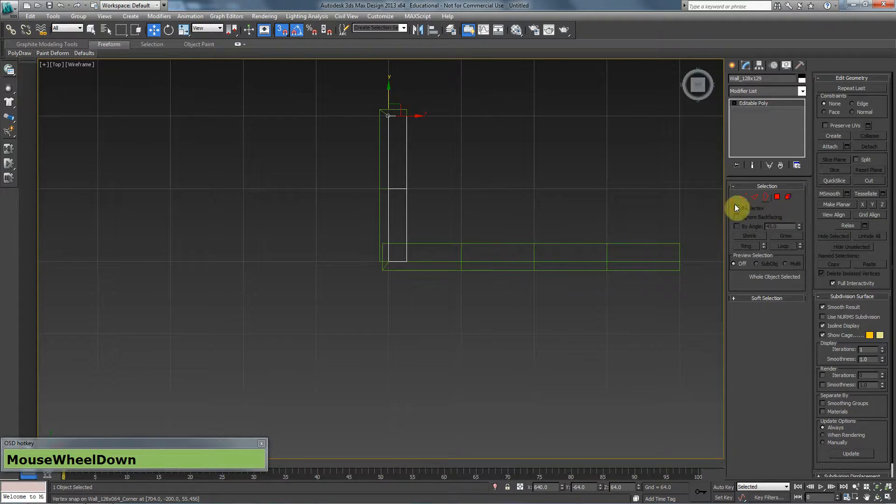
{"action": "scroll", "coordinate": [442, 240], "scroll_direction": "up", "scroll_amount": 4}
{"action": "left_click", "coordinate": [406, 282]}
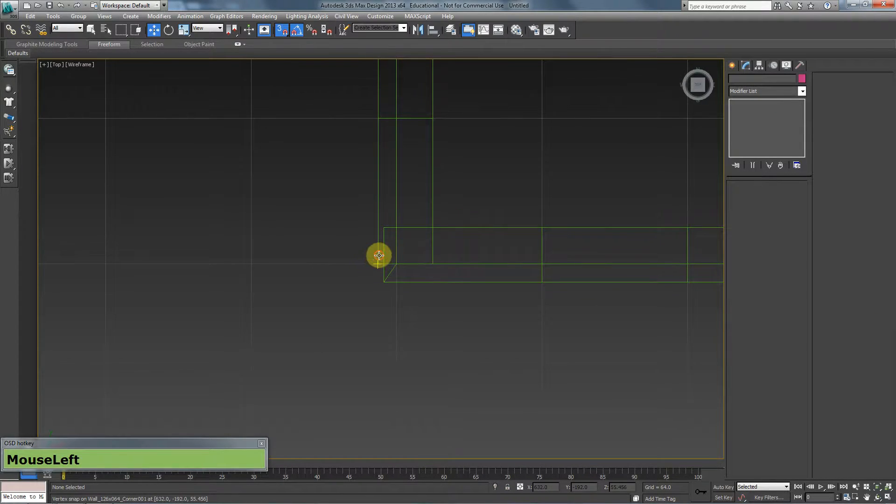
{"action": "left_click", "coordinate": [378, 255]}
{"action": "scroll", "coordinate": [370, 250], "scroll_direction": "down", "scroll_amount": 4}
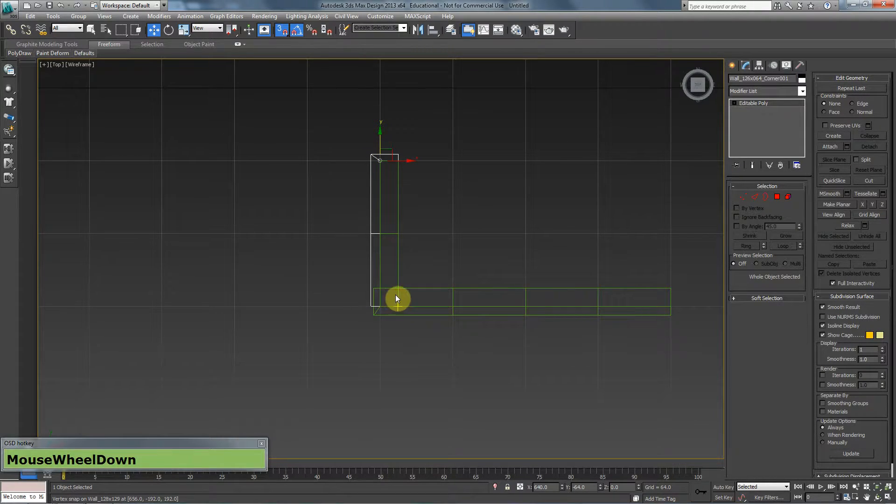
{"action": "key", "text": "F3"}
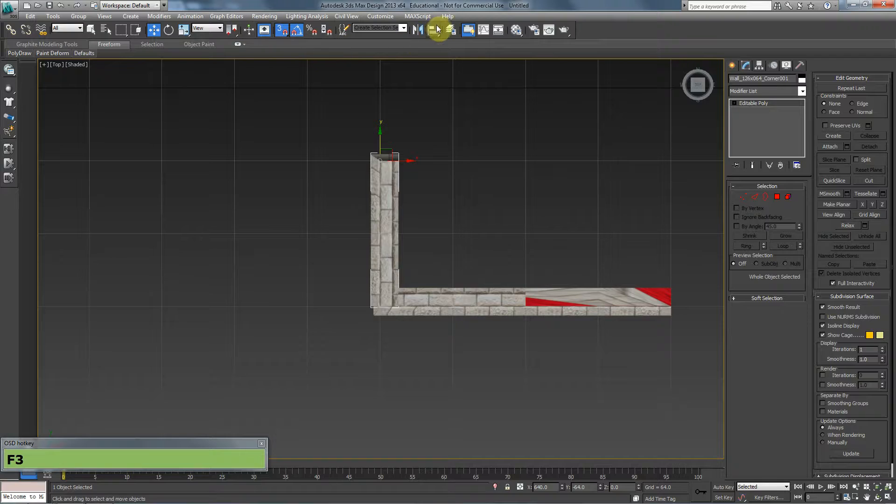
{"action": "left_click", "coordinate": [418, 29]}
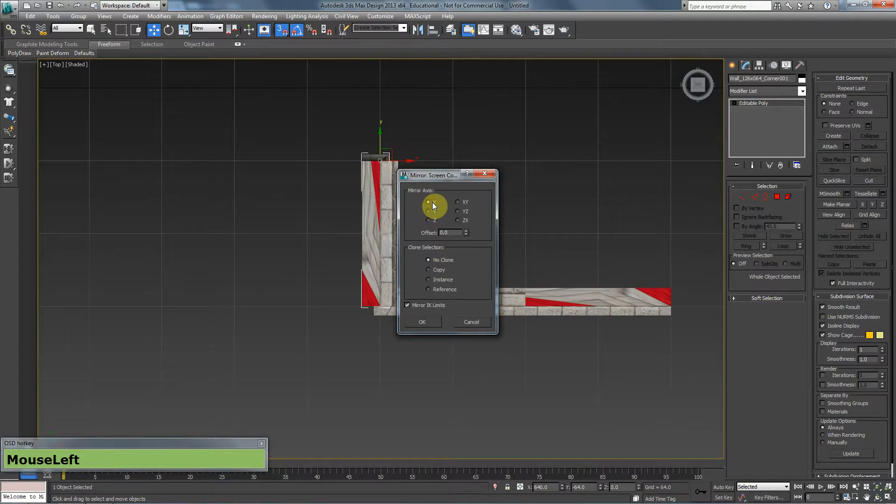
{"action": "left_click", "coordinate": [428, 220]}
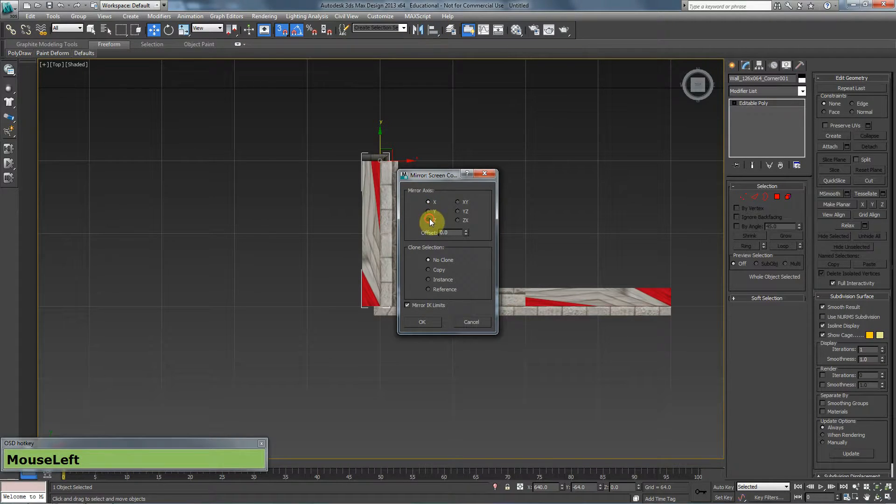
{"action": "left_click", "coordinate": [467, 323]}
Mirror the selected lower corner wall across the world Y axis without cloning it, working in the perspective view
{"action": "key", "text": "p"}
{"action": "mouse_move", "coordinate": [336, 304]}
{"action": "middle_mouse_down", "text": "alt"}
{"action": "mouse_move", "coordinate": [449, 248]}
{"action": "mouse_move", "coordinate": [435, 269]}
{"action": "mouse_move", "coordinate": [376, 276]}
{"action": "middle_mouse_up", "text": "alt"}
{"action": "key", "text": "alt+F3"}
{"action": "key", "text": "alt+F3"}
{"action": "scroll", "coordinate": [420, 270], "scroll_direction": "up", "scroll_amount": 4}
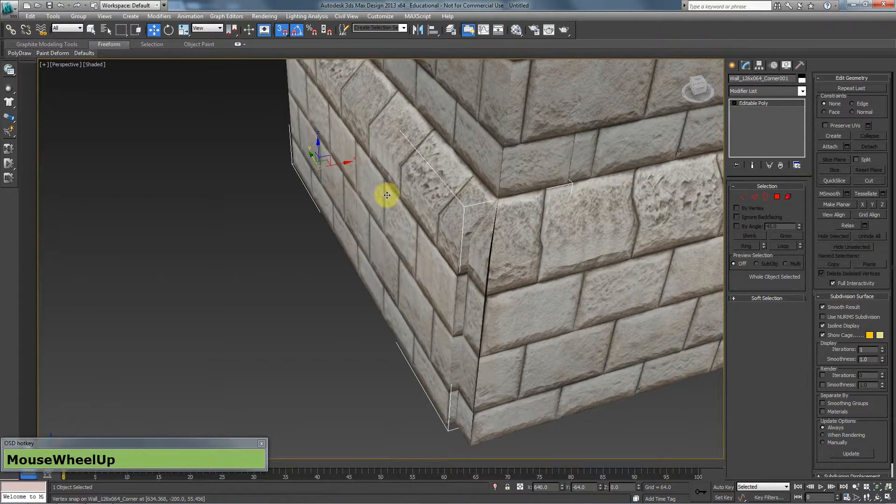
{"action": "scroll", "coordinate": [387, 195], "scroll_direction": "down", "scroll_amount": 4}
{"action": "middle_click_drag", "start_coordinate": [384, 200], "coordinate": [416, 222], "text": "alt"}
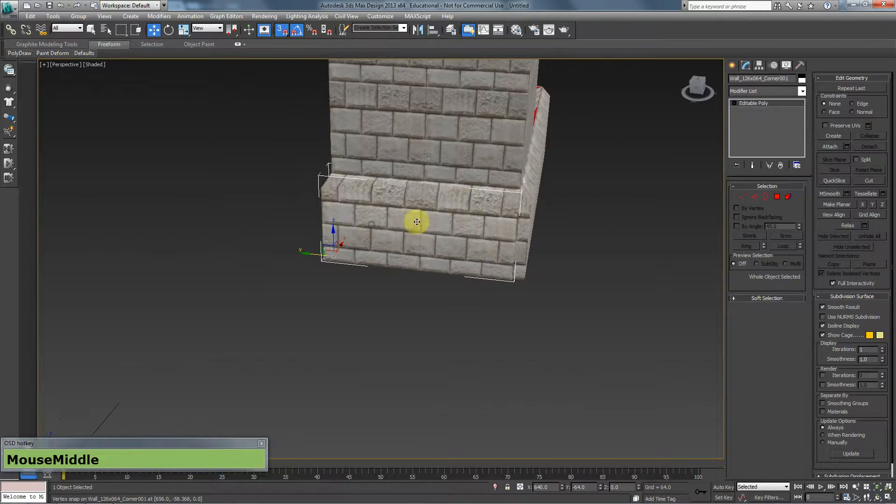
{"action": "left_click", "coordinate": [419, 30]}
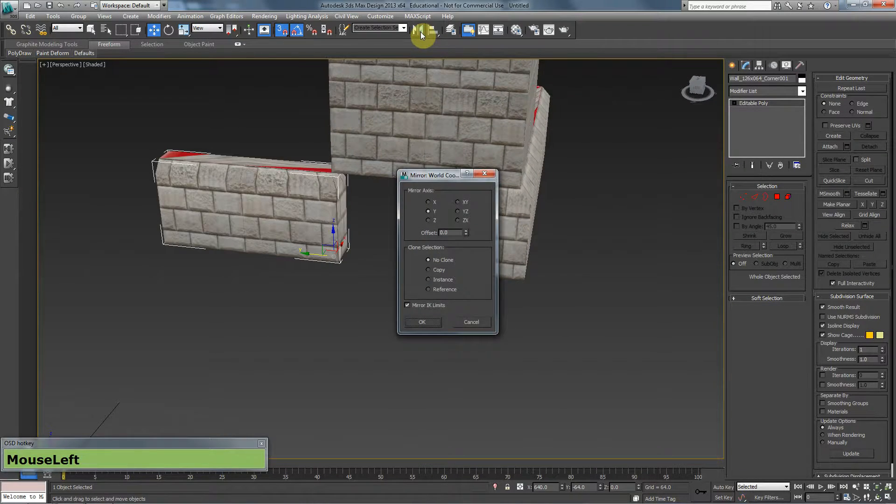
{"action": "left_click", "coordinate": [426, 322]}
Snap to grid points and move the mirrored lower wall along Y to -192, where the upper walls meet
{"action": "key", "text": "t"}
{"action": "key", "text": "F3"}
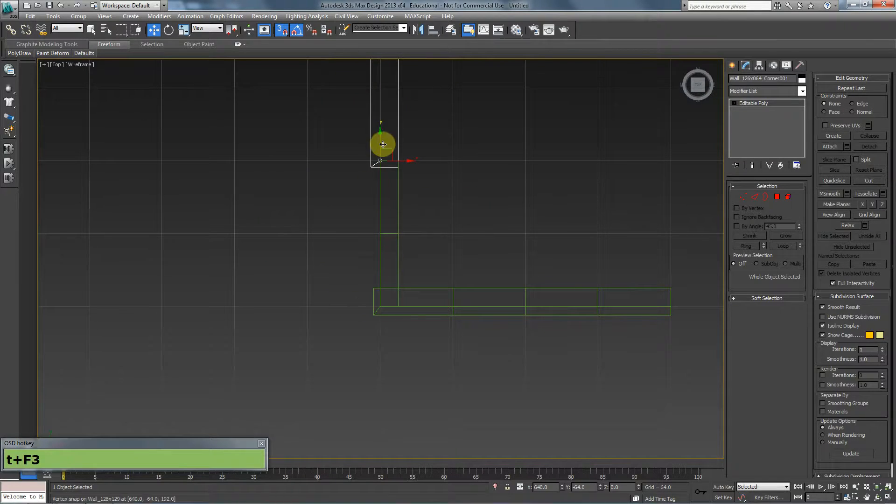
{"action": "left_click_drag", "start_coordinate": [383, 144], "coordinate": [375, 271]}
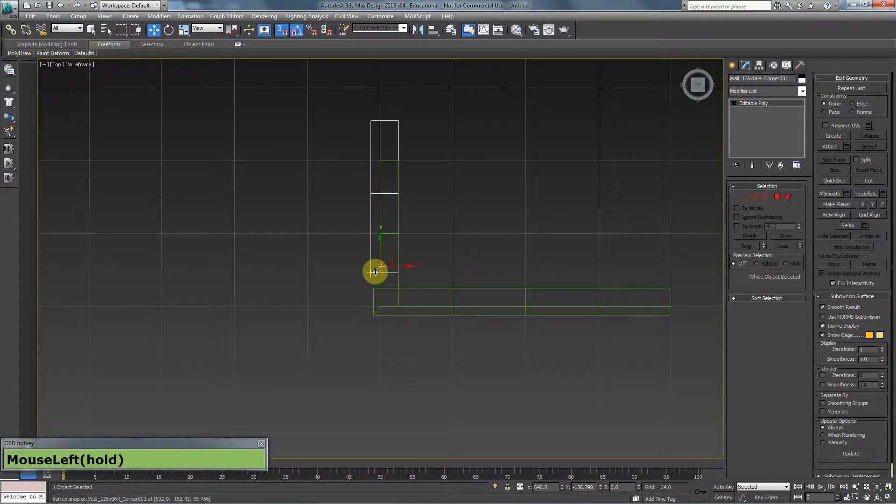
{"action": "right_click", "coordinate": [282, 31]}
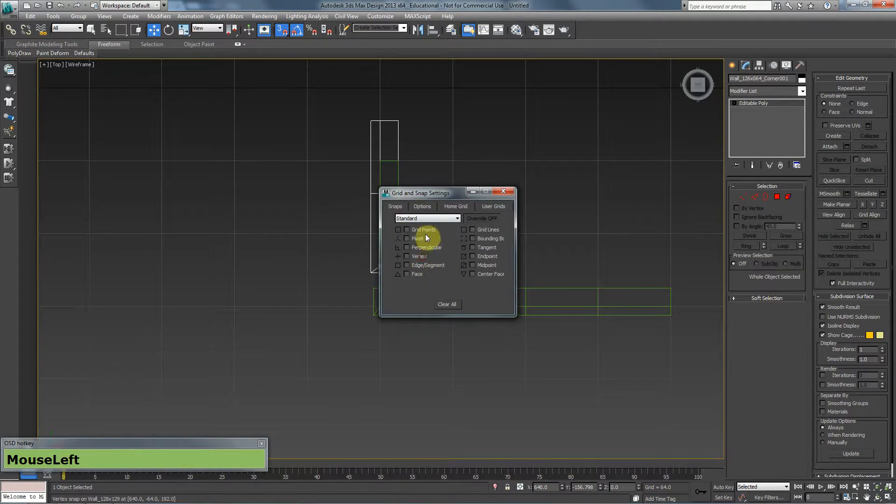
{"action": "left_click", "coordinate": [509, 191]}
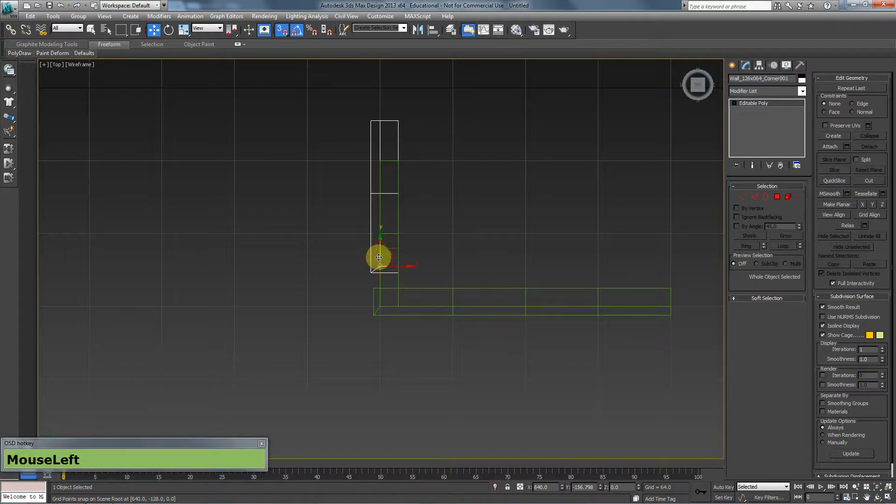
{"action": "left_click_drag", "start_coordinate": [378, 256], "coordinate": [384, 305]}
{"action": "middle_click", "coordinate": [390, 286]}
{"action": "scroll", "coordinate": [393, 267], "scroll_direction": "up", "scroll_amount": 5}
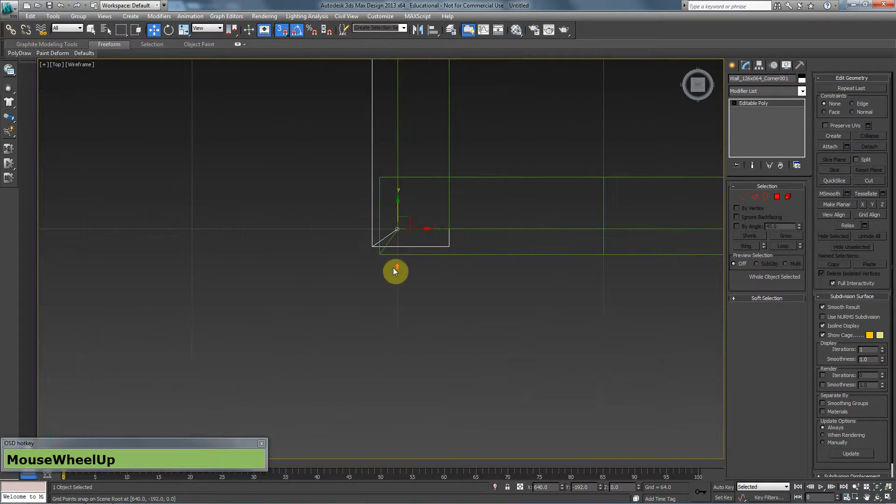
{"action": "scroll", "coordinate": [382, 254], "scroll_direction": "down", "scroll_amount": 4}
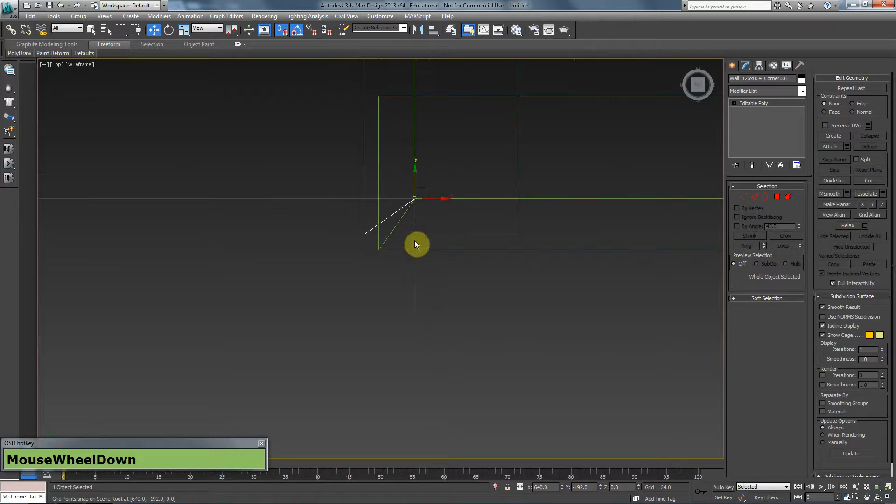
Select the vertical end polygon of the mirrored lower wall at the outer corner joint
{"action": "left_click", "coordinate": [775, 198]}
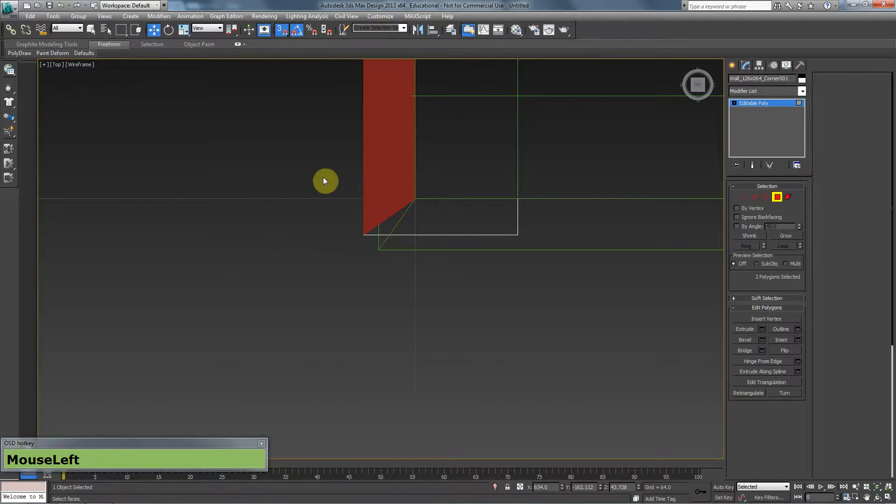
{"action": "left_click", "coordinate": [388, 281]}
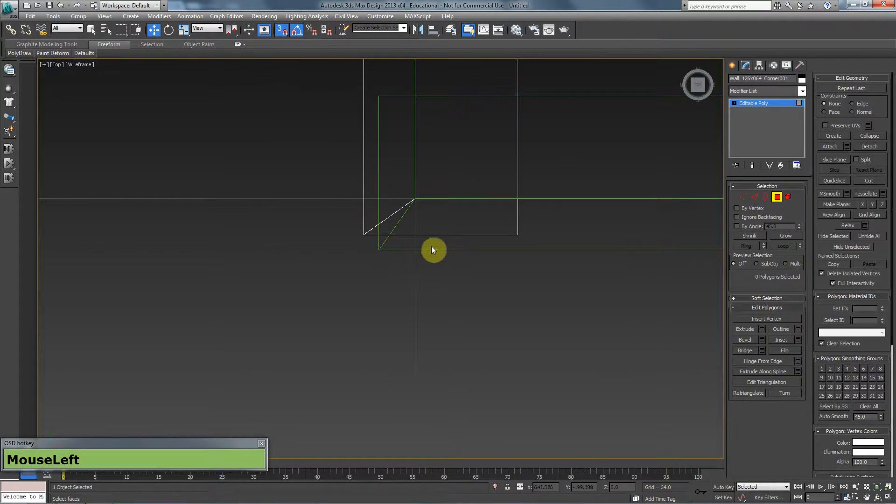
{"action": "left_click", "coordinate": [401, 235]}
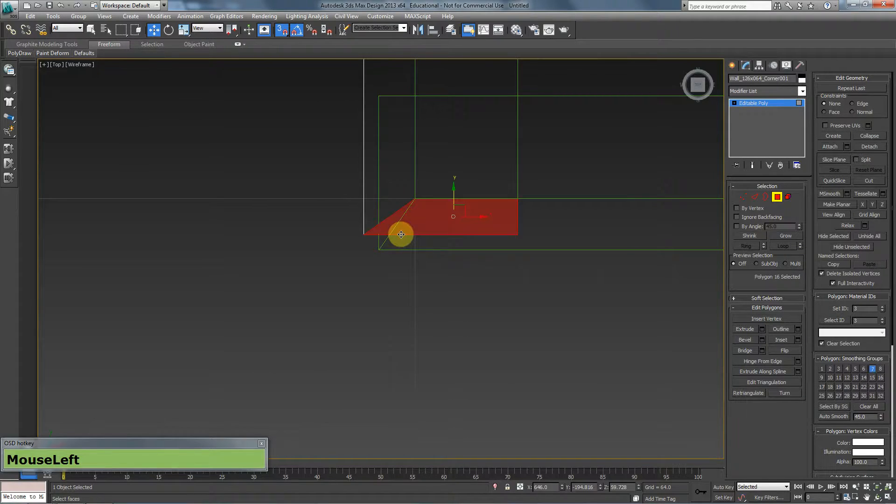
{"action": "key", "text": "p"}
{"action": "scroll", "coordinate": [398, 237], "scroll_direction": "down", "scroll_amount": 3}
{"action": "middle_click_drag", "start_coordinate": [400, 234], "coordinate": [445, 199], "text": "alt"}
{"action": "key", "text": "alt+F3"}
{"action": "left_click", "coordinate": [397, 286]}
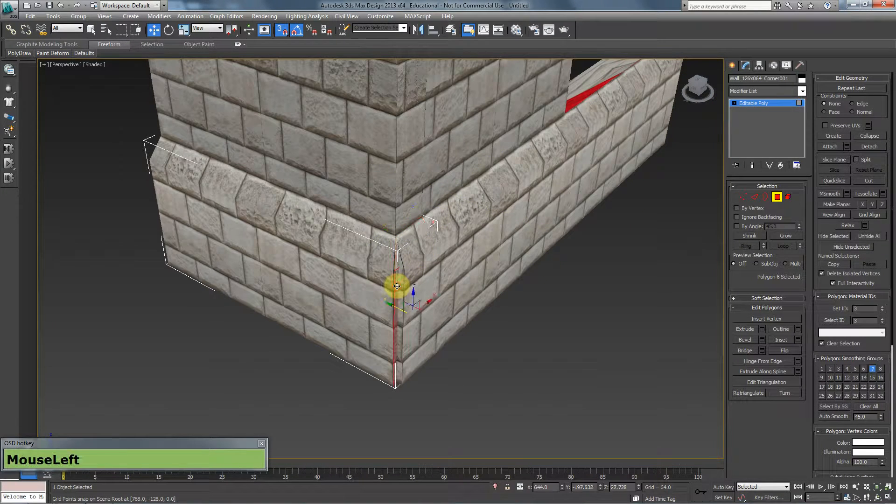
Try to move the selected end polygon outward to meet the adjoining wall's corner
{"action": "mouse_move", "coordinate": [400, 309]}
{"action": "left_mouse_down"}
{"action": "mouse_move", "coordinate": [408, 314]}
{"action": "mouse_move", "coordinate": [399, 319]}
{"action": "mouse_move", "coordinate": [409, 316]}
{"action": "left_mouse_up"}
{"action": "key", "text": "ctrl+z"}
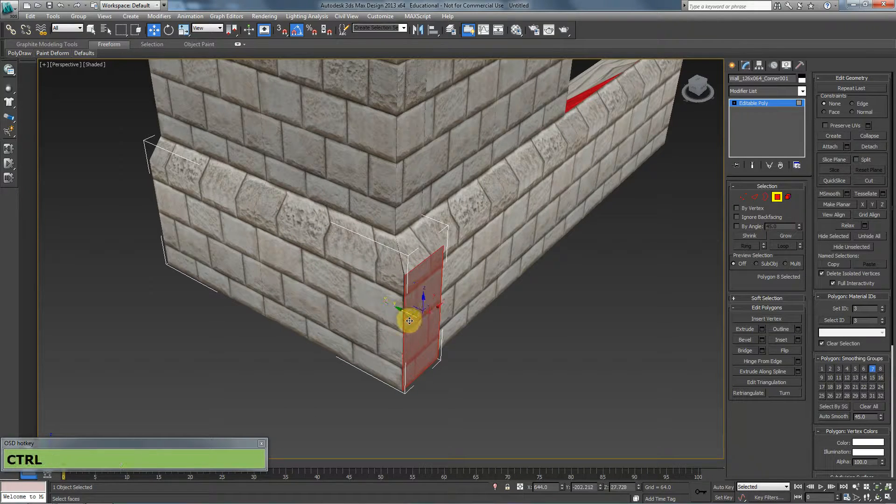
{"action": "key", "text": "ctrl+z"}
{"action": "scroll", "coordinate": [359, 297], "scroll_direction": "up", "scroll_amount": 2}
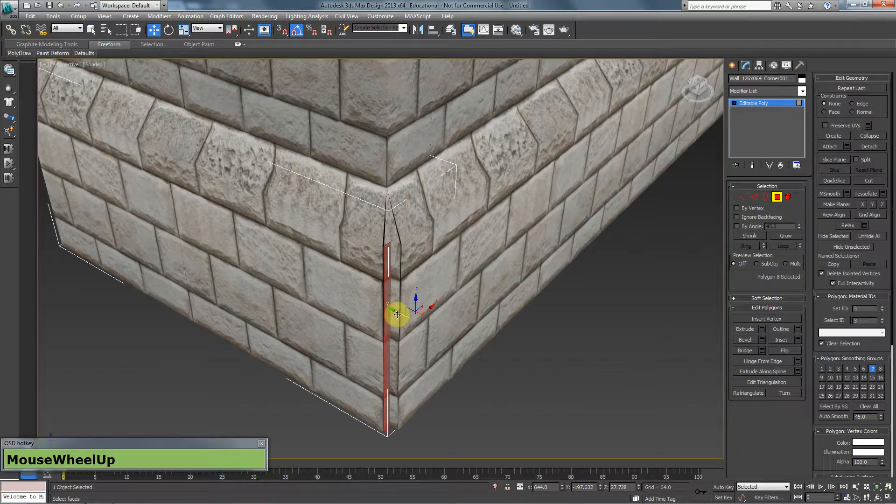
{"action": "key", "text": "a"}
{"action": "left_click_drag", "start_coordinate": [397, 314], "coordinate": [390, 425]}
{"action": "key", "text": "ctrl+z"}
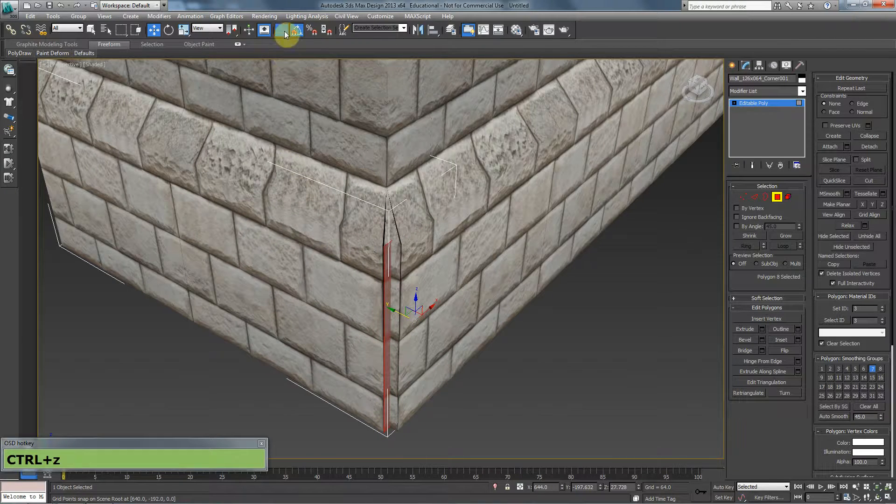
Turn off grid-point snapping so only vertices snap, and move the selected end polygon along Y to -200 at the adjoining wall's corner
{"action": "right_click", "coordinate": [284, 30]}
{"action": "left_click", "coordinate": [426, 229]}
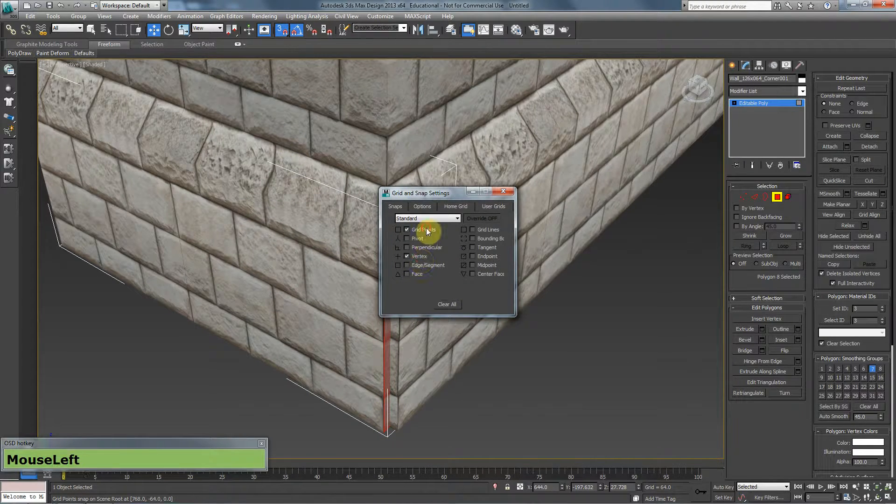
{"action": "left_click", "coordinate": [505, 189]}
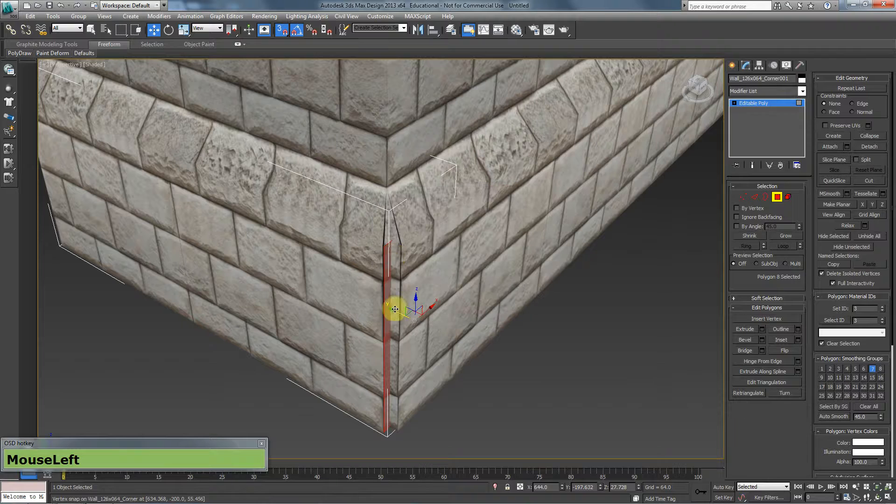
{"action": "left_click_drag", "start_coordinate": [396, 313], "coordinate": [406, 416]}
{"action": "middle_click_drag", "start_coordinate": [406, 416], "coordinate": [423, 391], "text": "alt"}
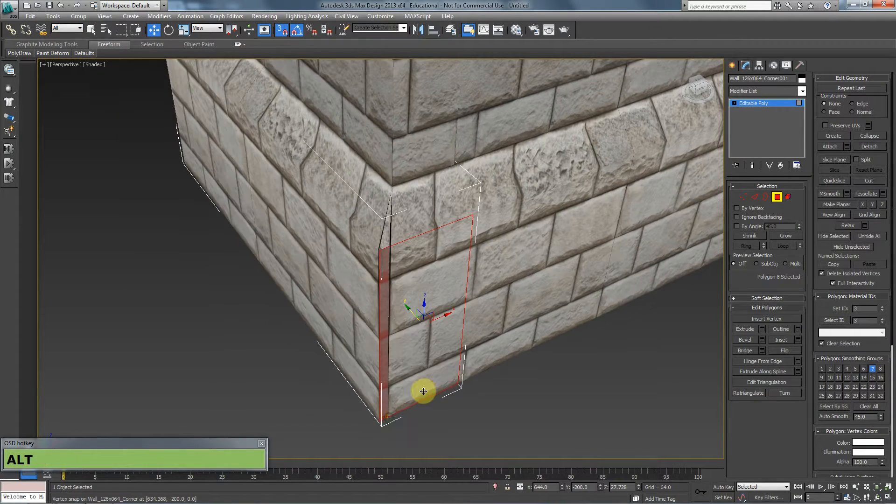
Select the end polygon of the adjoining original lower wall and move it along X to 632, snapping to the mirrored wall's corner
{"action": "key", "text": "F3"}
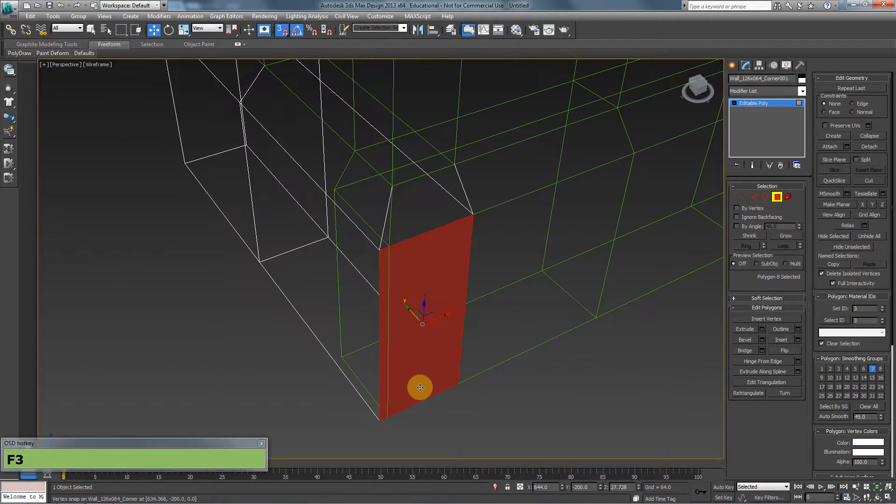
{"action": "left_click", "coordinate": [776, 200]}
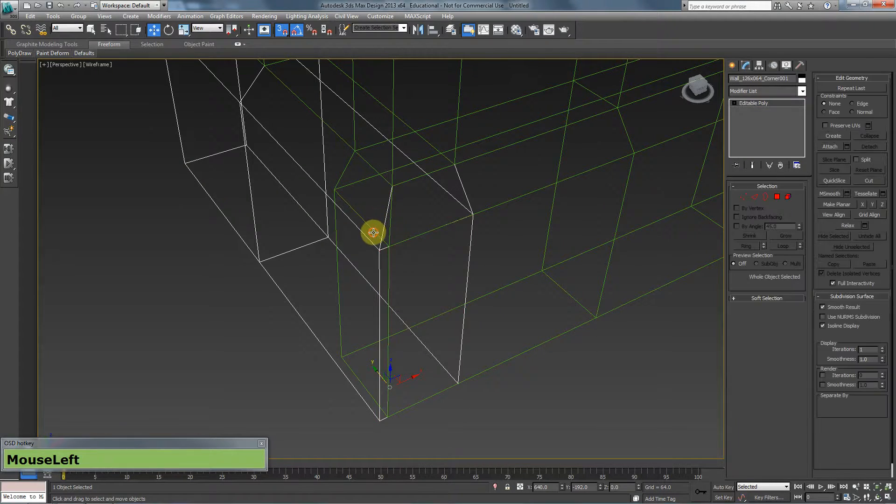
{"action": "left_click", "coordinate": [370, 232]}
{"action": "left_click", "coordinate": [781, 197]}
{"action": "left_click", "coordinate": [364, 245]}
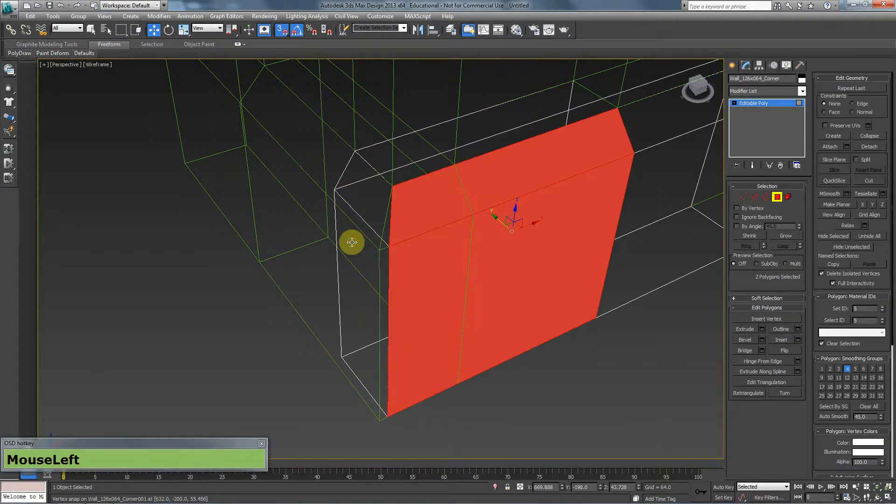
{"action": "left_click", "coordinate": [350, 242]}
{"action": "key", "text": "F3"}
{"action": "mouse_move", "coordinate": [348, 310]}
{"action": "left_mouse_down"}
{"action": "mouse_move", "coordinate": [387, 303]}
{"action": "mouse_move", "coordinate": [376, 414]}
{"action": "left_mouse_up"}
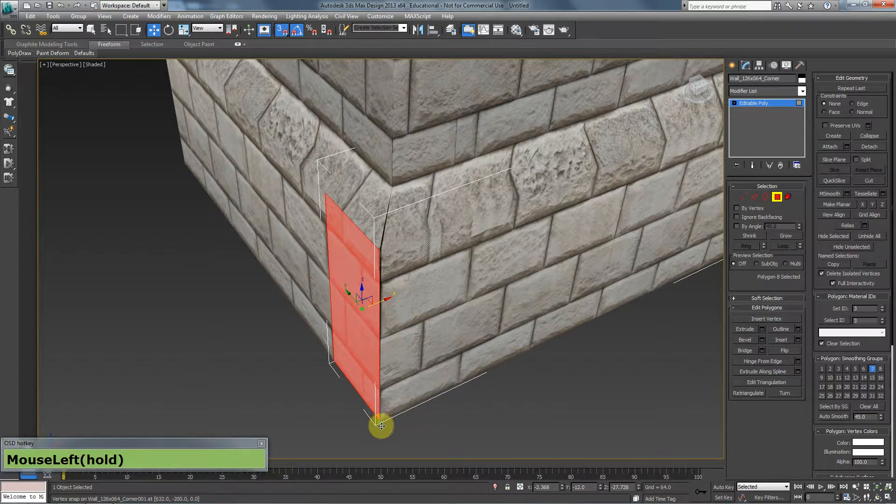
{"action": "middle_click_drag", "start_coordinate": [381, 425], "coordinate": [328, 281], "text": "alt"}
{"action": "left_click", "coordinate": [777, 197]}
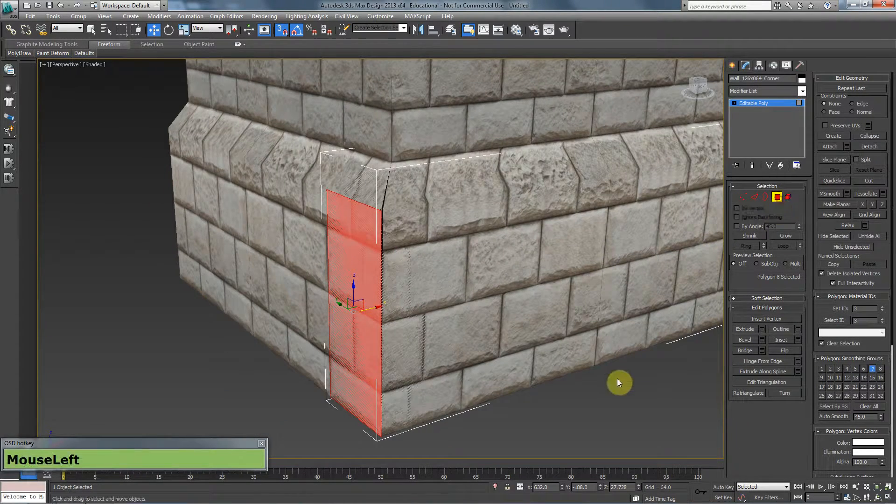
{"action": "left_click", "coordinate": [607, 393]}
Undo both end polygon edits and the last move of the mirrored lower wall copy
{"action": "middle_click_drag", "start_coordinate": [491, 336], "coordinate": [430, 290], "text": "alt"}
{"action": "left_click_drag", "start_coordinate": [430, 290], "coordinate": [416, 298]}
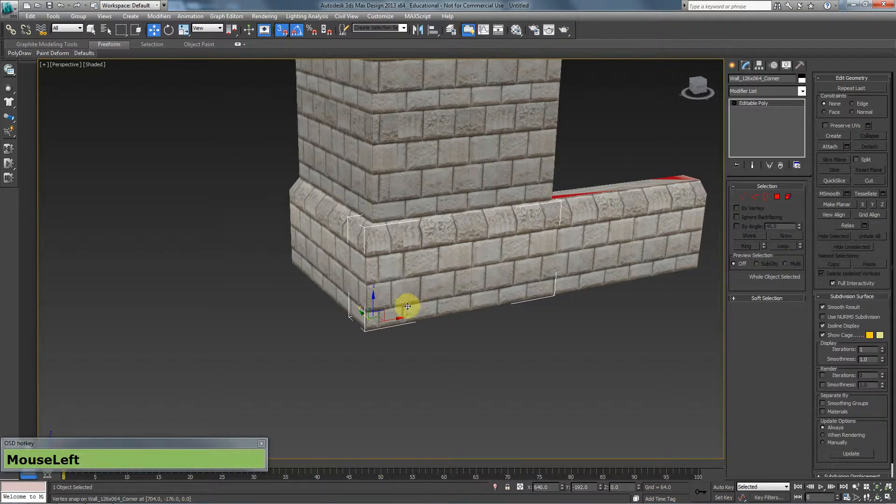
{"action": "scroll", "coordinate": [407, 306], "scroll_direction": "up", "scroll_amount": 2}
{"action": "scroll", "coordinate": [289, 301], "scroll_direction": "down", "scroll_amount": 2}
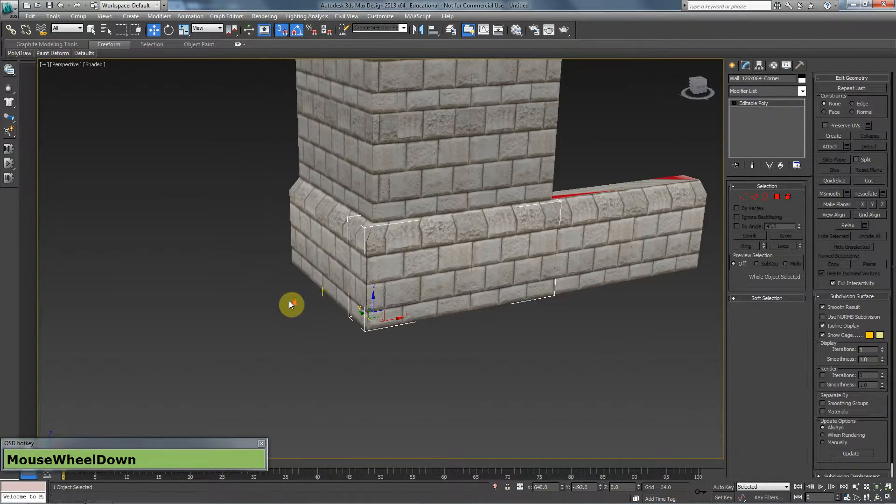
{"action": "key", "text": "ctrl+z"}
{"action": "key", "text": "ctrl+z"}
{"action": "key", "text": "ctrl+z"}
{"action": "key", "text": "ctrl+z"}
{"action": "key", "text": "ctrl+z"}
{"action": "key", "text": "ctrl+z"}
{"action": "key", "text": "ctrl+z"}
{"action": "key", "text": "ctrl+z"}
{"action": "key", "text": "ctrl+z"}
{"action": "key", "text": "ctrl+z"}
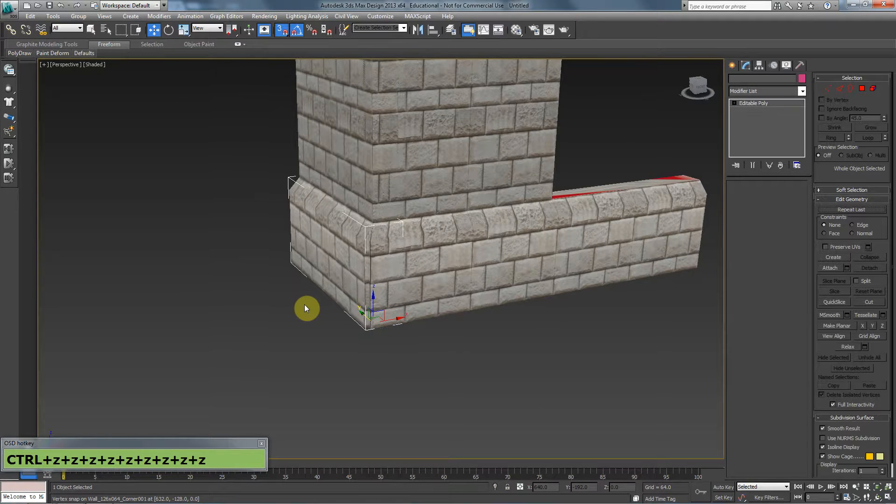
Undo the mirroring of the lower wall copy and remove both the lower and upper wall copies from the corner
{"action": "left_click", "coordinate": [292, 223]}
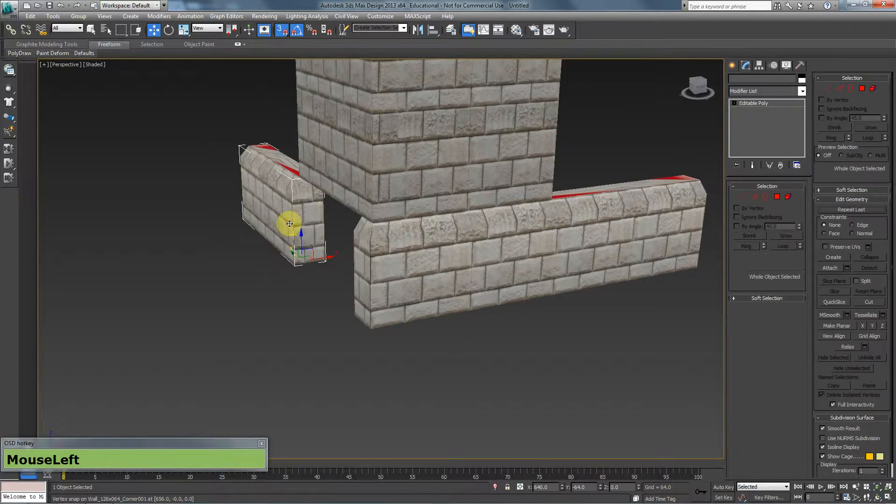
{"action": "key", "text": "ctrl+z"}
{"action": "key", "text": "ctrl+z"}
{"action": "left_click", "coordinate": [325, 186]}
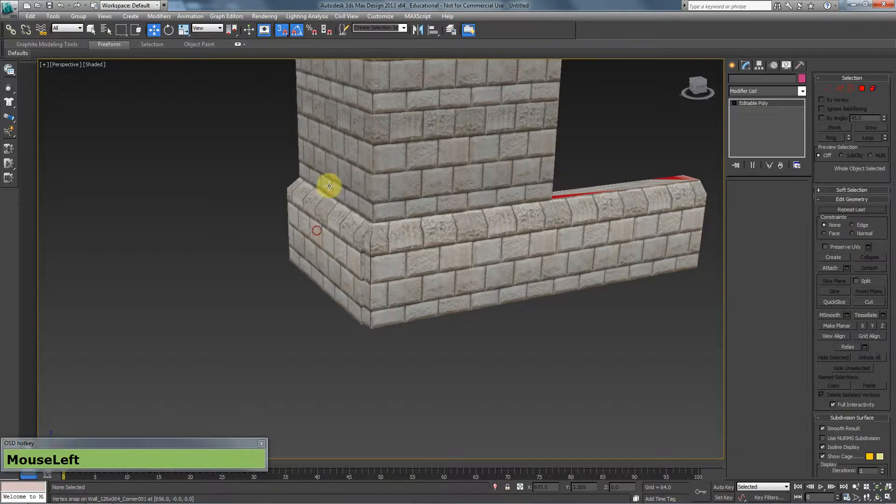
Select the remaining lower corner wall and the upper wall, and rotate one copy of both 90 degrees about the vertical axis
{"action": "left_click", "coordinate": [414, 288]}
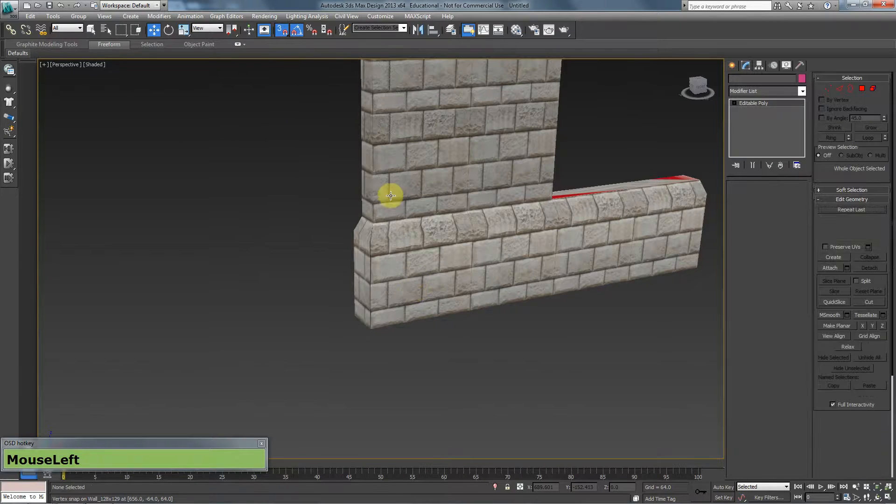
{"action": "left_click", "coordinate": [390, 176], "text": "ctrl"}
{"action": "key", "text": "e"}
{"action": "middle_click_drag", "start_coordinate": [325, 214], "coordinate": [316, 325], "text": "alt"}
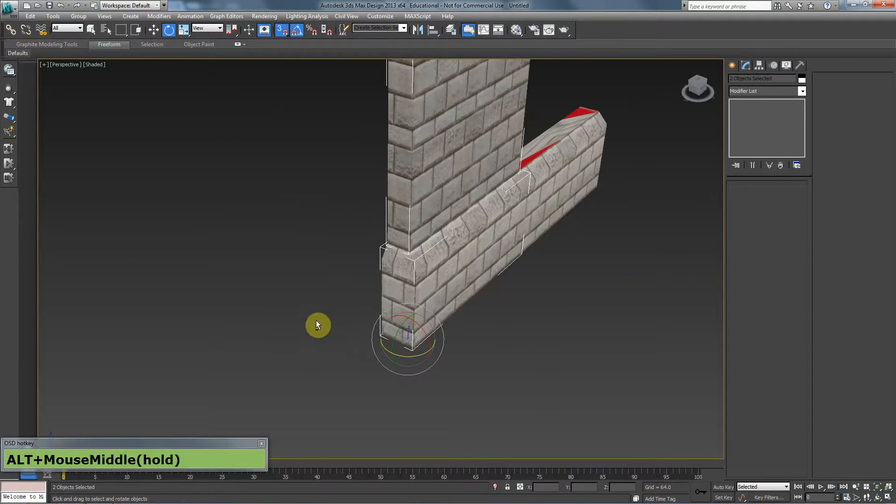
{"action": "middle_click_drag", "start_coordinate": [435, 360], "coordinate": [451, 361], "text": "alt"}
{"action": "key", "text": "a"}
{"action": "left_click_drag", "start_coordinate": [456, 366], "coordinate": [428, 353]}
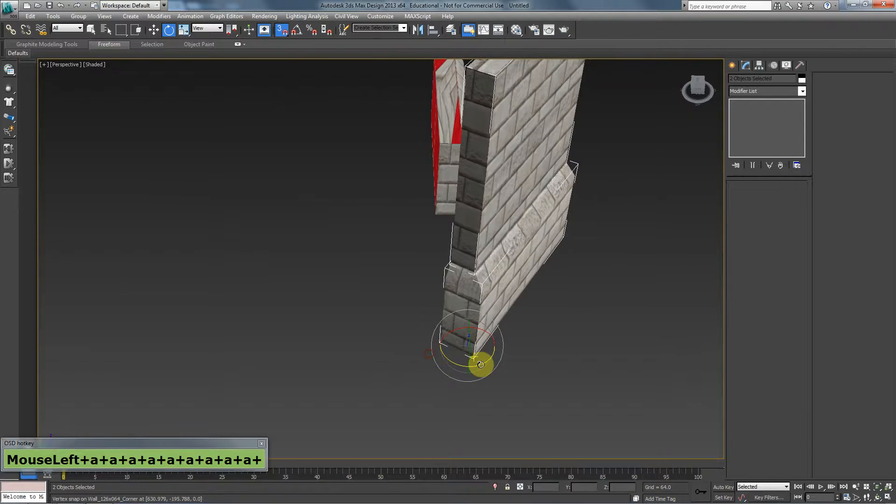
{"action": "key", "text": "ctrl+z"}
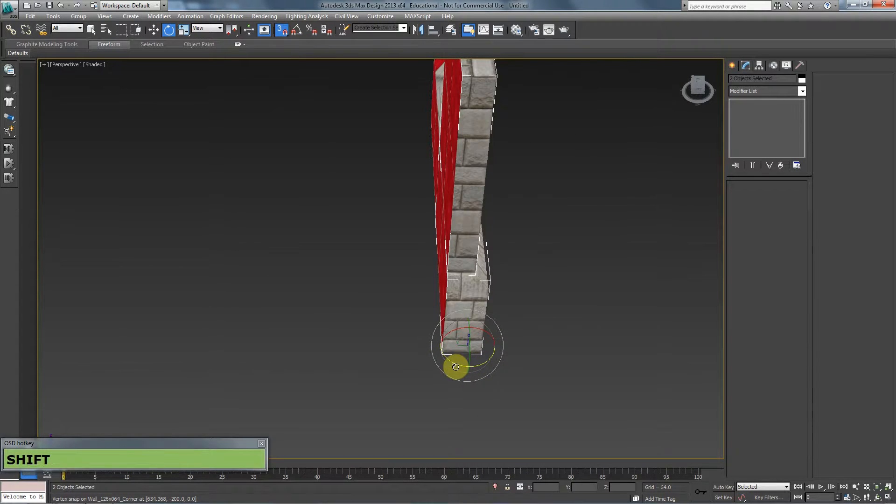
{"action": "mouse_move", "coordinate": [455, 366]}
{"action": "left_mouse_down", "text": "shift"}
{"action": "mouse_move", "coordinate": [398, 331]}
{"action": "mouse_move", "coordinate": [416, 347]}
{"action": "left_mouse_up", "text": "shift"}
{"action": "key", "text": "a"}
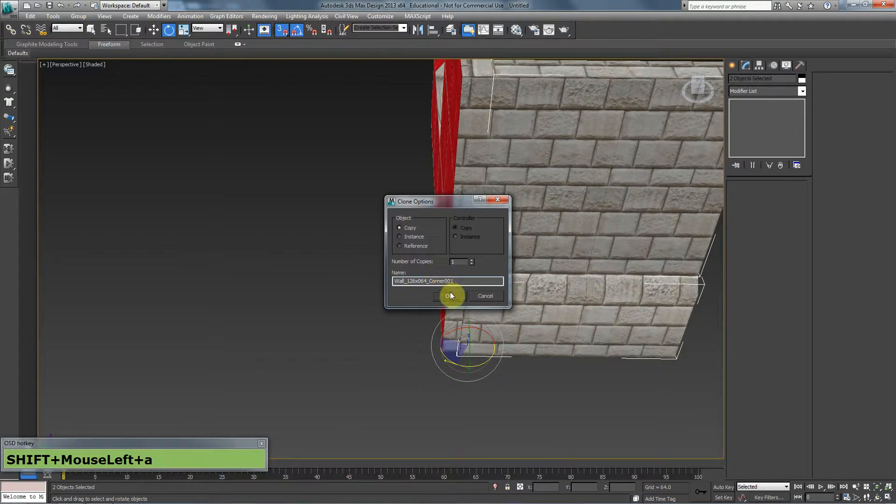
{"action": "left_click", "coordinate": [451, 295]}
Enable grid-point snapping and, in the top view, move the two rotated wall copies along Y to -64
{"action": "key", "text": "t"}
{"action": "key", "text": "F3"}
{"action": "scroll", "coordinate": [434, 307], "scroll_direction": "down", "scroll_amount": 5}
{"action": "key", "text": "w"}
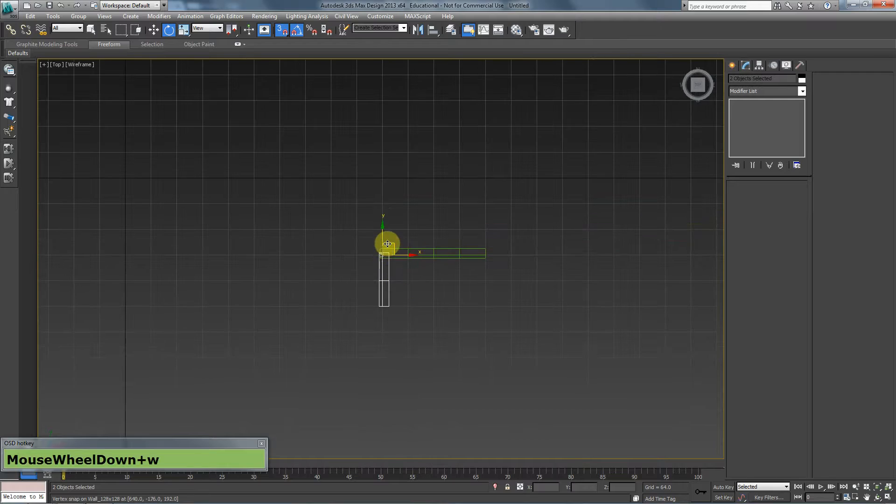
{"action": "left_click_drag", "start_coordinate": [391, 244], "coordinate": [383, 204]}
{"action": "key", "text": "ctrl+z"}
{"action": "scroll", "coordinate": [384, 257], "scroll_direction": "up", "scroll_amount": 4}
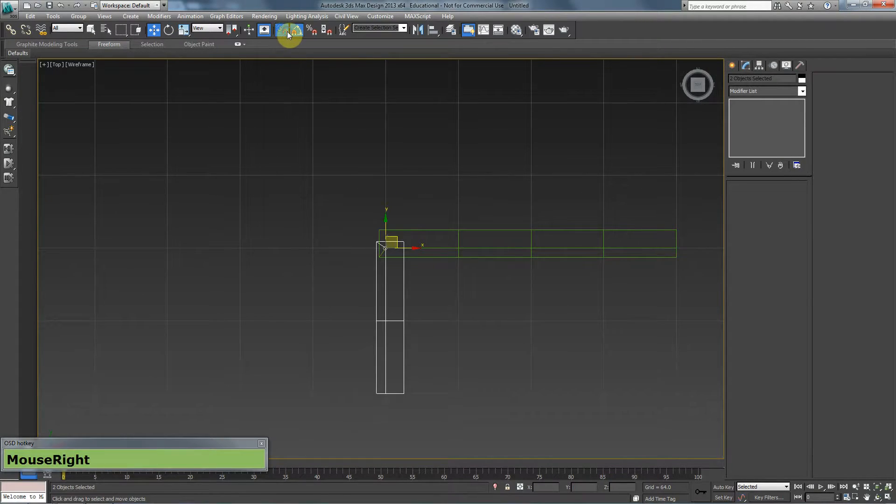
{"action": "right_click", "coordinate": [287, 31]}
{"action": "left_click", "coordinate": [503, 191]}
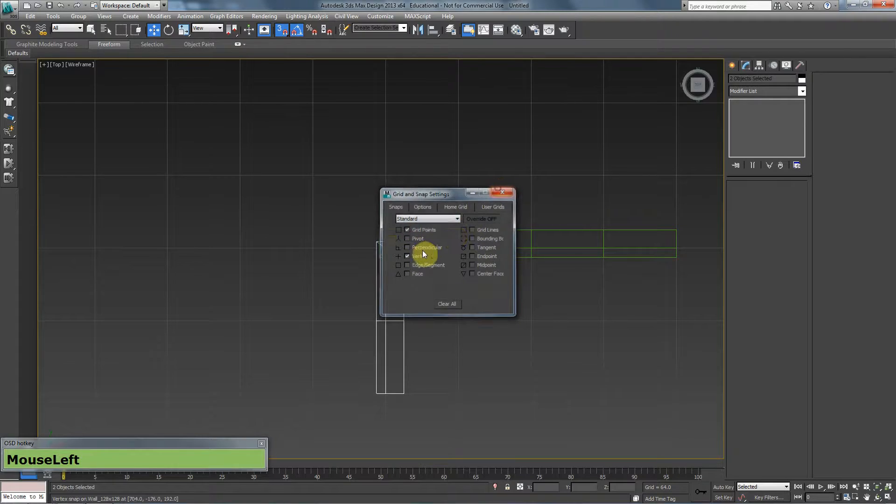
{"action": "left_click_drag", "start_coordinate": [386, 226], "coordinate": [381, 103]}
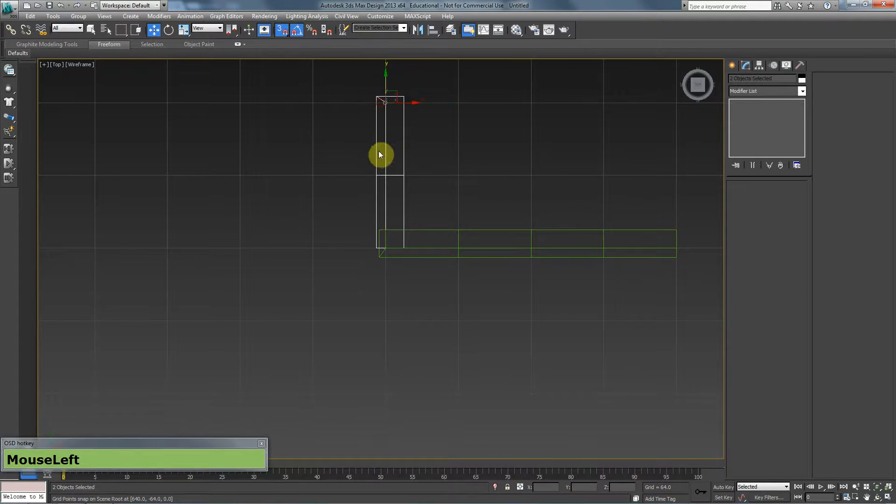
Select only the rotated lower wall copy and mirror it across the world Y axis with No Clone
{"action": "key", "text": "p"}
{"action": "middle_click_drag", "start_coordinate": [367, 228], "coordinate": [458, 184], "text": "alt"}
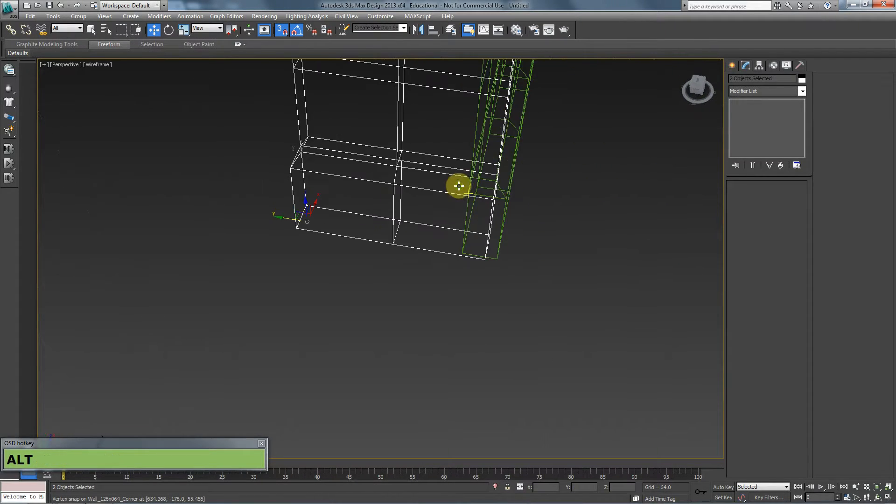
{"action": "key", "text": "alt+F3"}
{"action": "left_click", "coordinate": [360, 187]}
{"action": "key", "text": "F4"}
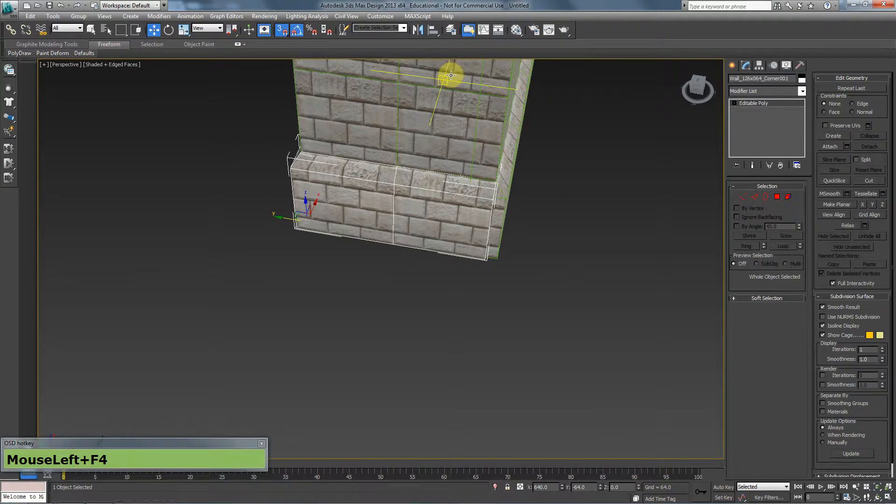
{"action": "left_click", "coordinate": [417, 31]}
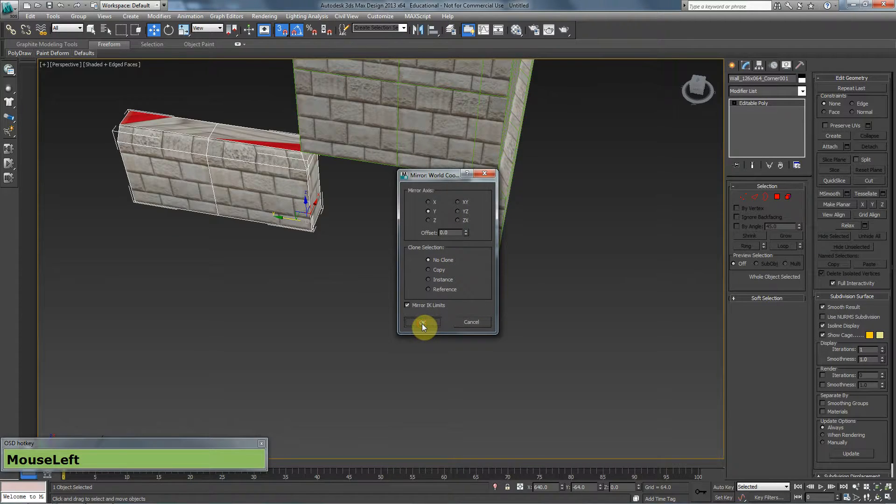
{"action": "left_click", "coordinate": [422, 324]}
Move the mirrored lower wall copy along Y to -192 in the wireframe top view
{"action": "left_click", "coordinate": [290, 220]}
{"action": "key", "text": "t"}
{"action": "key", "text": "F3"}
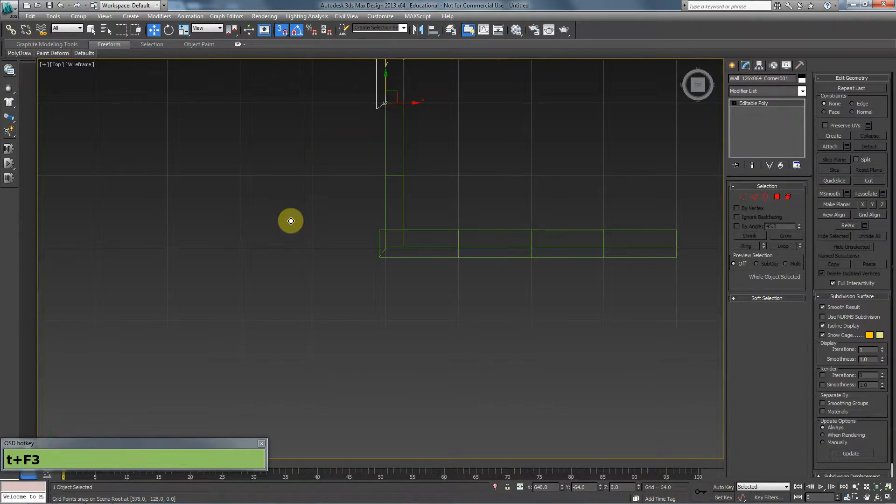
{"action": "left_click_drag", "start_coordinate": [386, 102], "coordinate": [389, 244]}
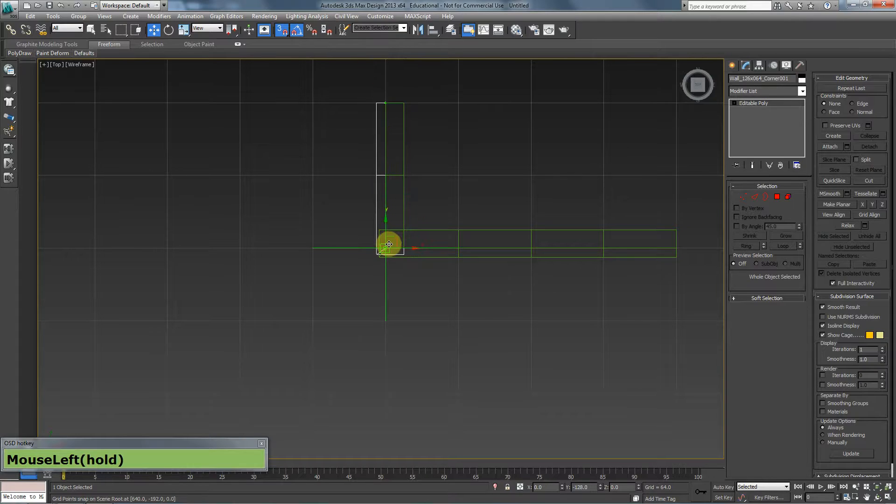
Delete the rotated lower and upper wall copies together in the shaded perspective view
{"action": "key", "text": "p"}
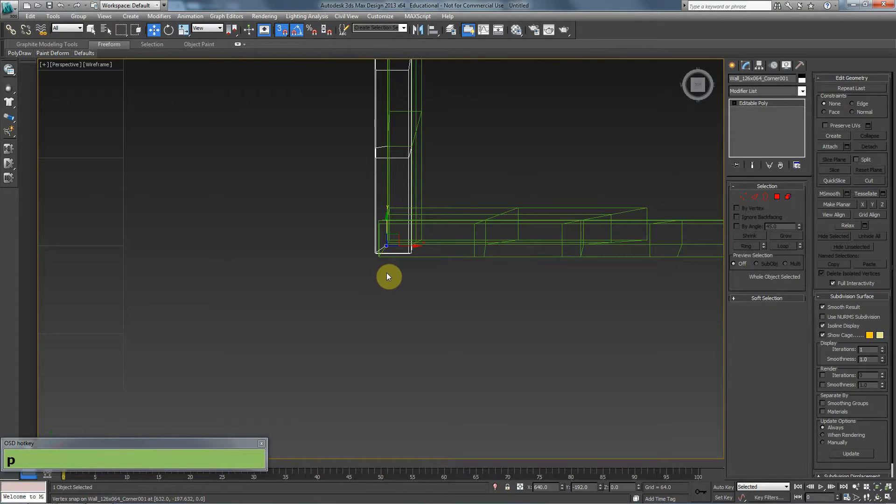
{"action": "mouse_move", "coordinate": [387, 277]}
{"action": "middle_mouse_down", "text": "alt"}
{"action": "mouse_move", "coordinate": [455, 233]}
{"action": "mouse_move", "coordinate": [444, 233]}
{"action": "mouse_move", "coordinate": [404, 304]}
{"action": "middle_mouse_up", "text": "alt"}
{"action": "key", "text": "alt+F3"}
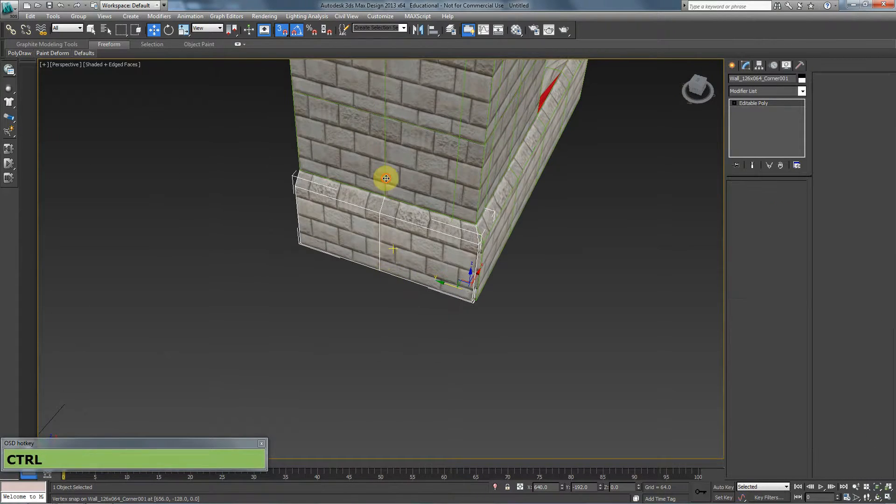
{"action": "left_click", "coordinate": [386, 176], "text": "ctrl"}
{"action": "key", "text": "Delete"}
Select the original lower corner wall and upper wall, and rotate one instance of both 90 degrees in the top view
{"action": "left_click", "coordinate": [451, 236]}
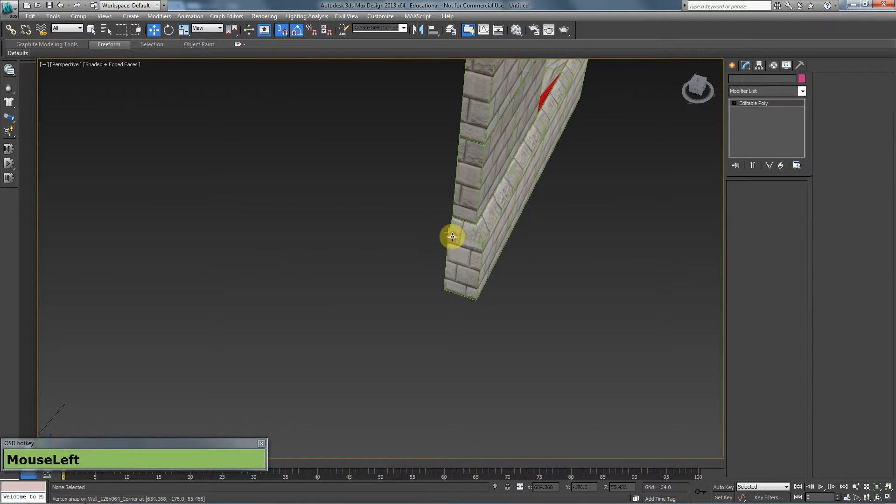
{"action": "left_click", "coordinate": [455, 194], "text": "ctrl"}
{"action": "key", "text": "t"}
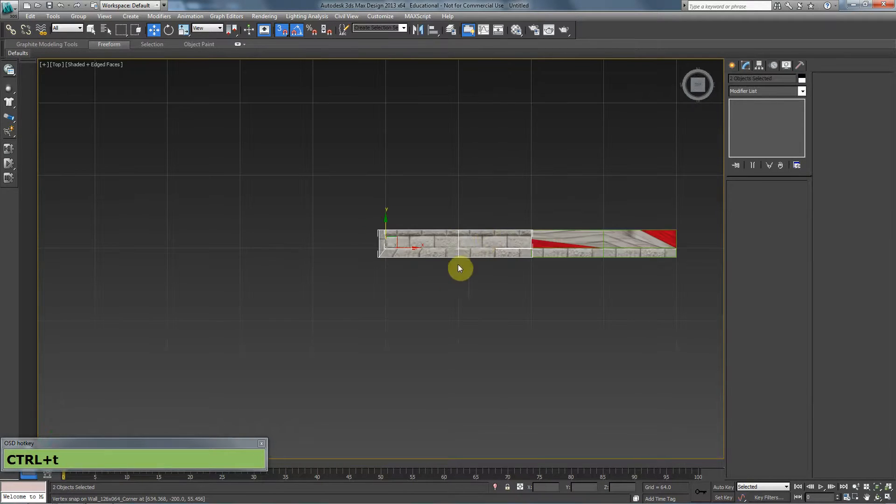
{"action": "key", "text": "e"}
{"action": "key", "text": "shift"}
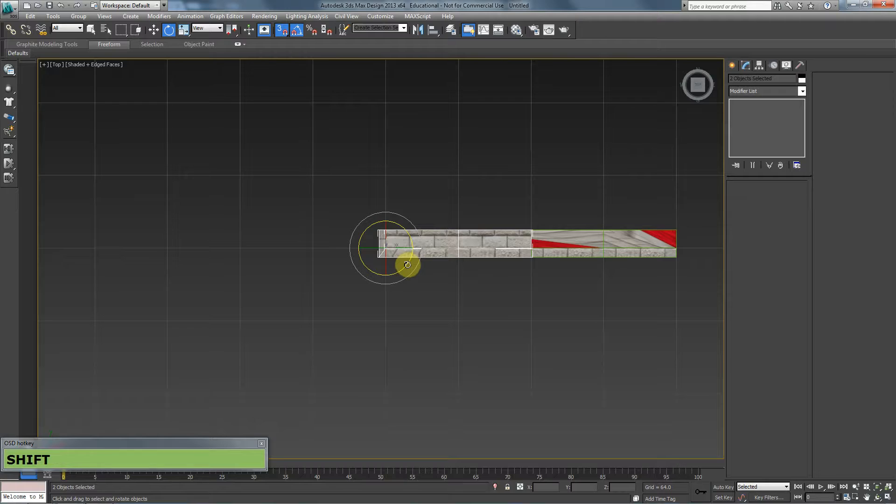
{"action": "left_click_drag", "start_coordinate": [402, 270], "coordinate": [358, 280], "text": "shift"}
{"action": "left_click", "coordinate": [483, 295]}
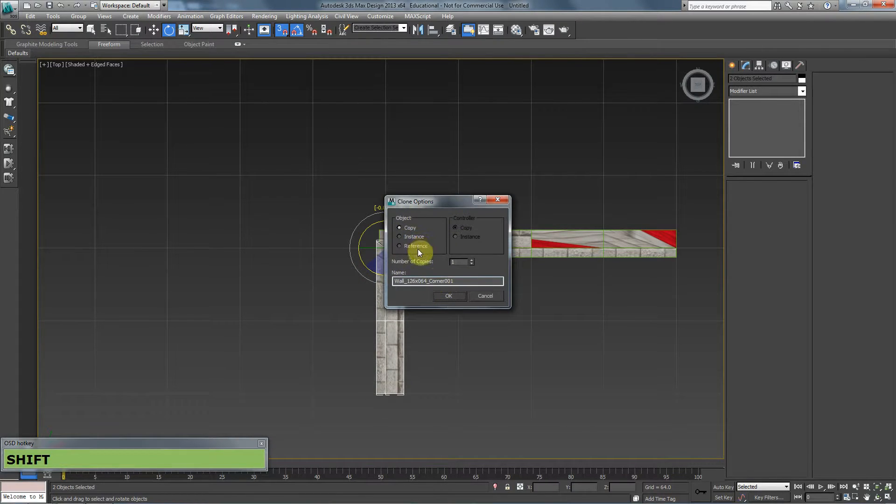
{"action": "left_click", "coordinate": [414, 236]}
{"action": "left_click", "coordinate": [449, 296]}
Move the two rotated wall instances two grid cells along positive Y to meet the corner, and return to the perspective view
{"action": "key", "text": "w"}
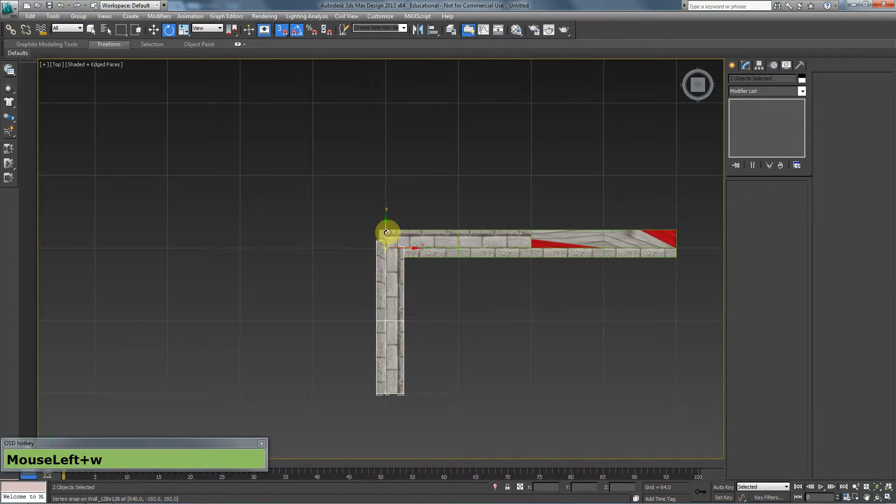
{"action": "left_click_drag", "start_coordinate": [386, 248], "coordinate": [382, 105]}
{"action": "key", "text": "p"}
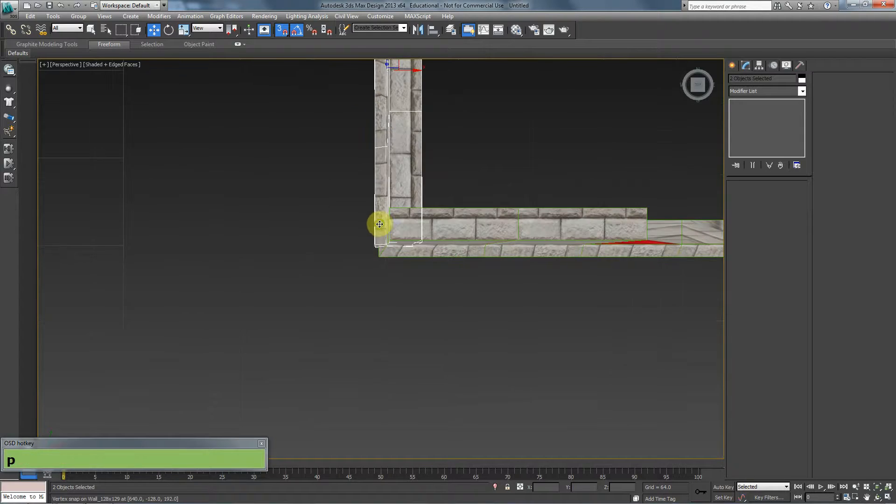
Mirror the rotated lower wall along Y without cloning, and move it along Y to -192 in the wireframe top view
{"action": "middle_click_drag", "start_coordinate": [376, 224], "coordinate": [386, 292]}
{"action": "left_click", "coordinate": [400, 197]}
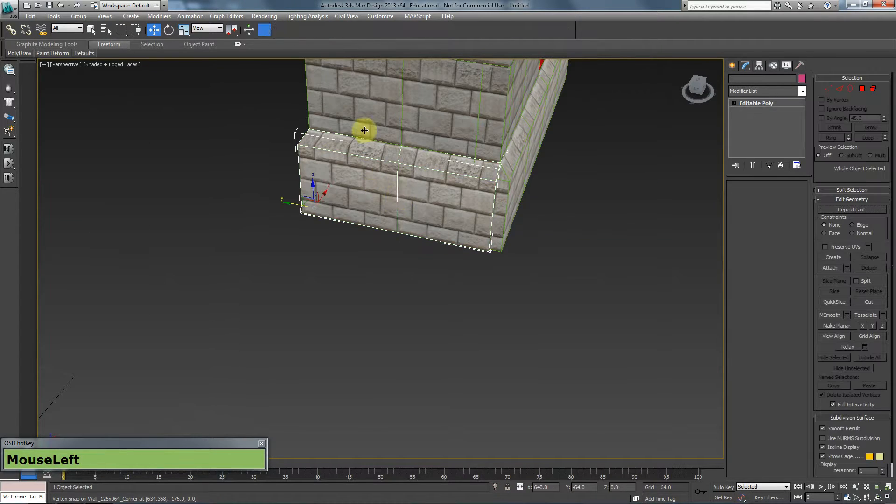
{"action": "left_click", "coordinate": [418, 29]}
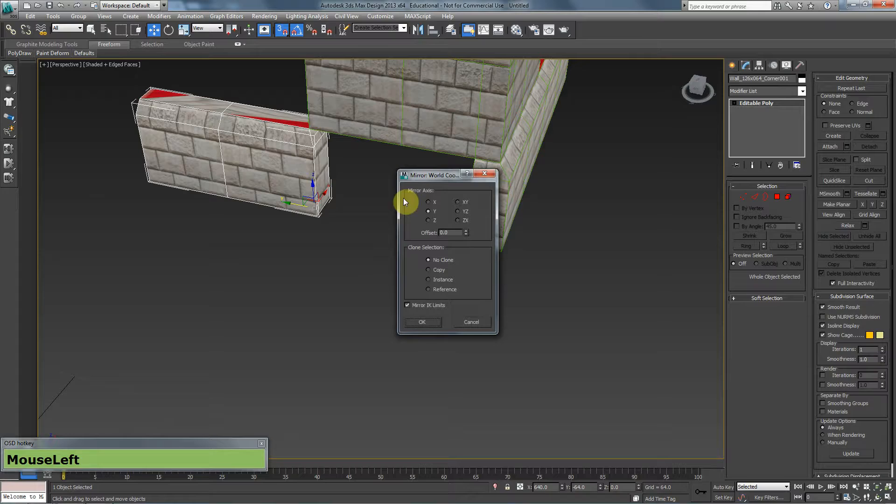
{"action": "left_click", "coordinate": [428, 322]}
{"action": "middle_click", "coordinate": [404, 329]}
{"action": "key", "text": "t"}
{"action": "key", "text": "F3"}
{"action": "left_click_drag", "start_coordinate": [386, 97], "coordinate": [385, 248]}
{"action": "key", "text": "p"}
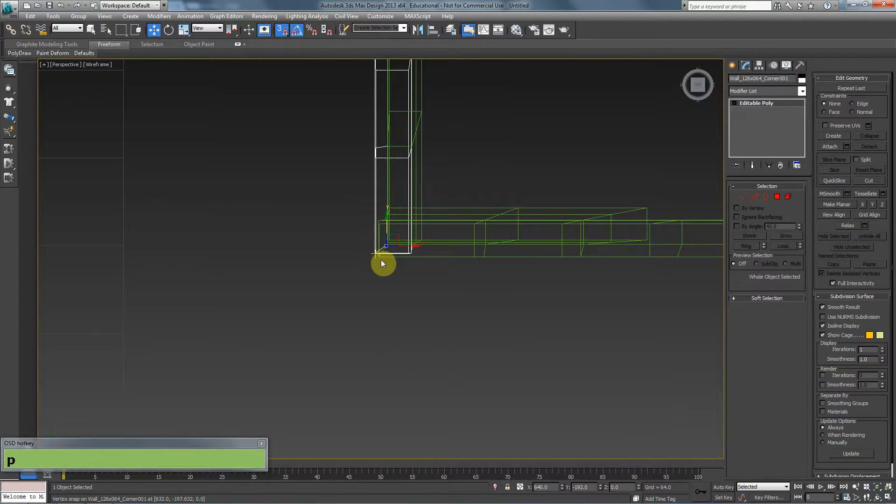
Move the mirrored lower wall's end polygon along Y to -200, flush with the adjoining lower wall, and finish polygon editing
{"action": "key", "text": "t"}
{"action": "scroll", "coordinate": [476, 254], "scroll_direction": "up", "scroll_amount": 3}
{"action": "left_click", "coordinate": [777, 196]}
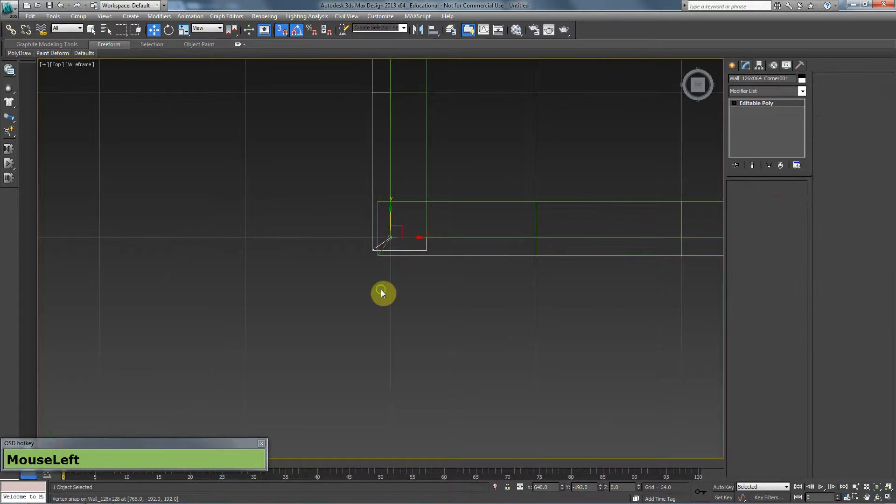
{"action": "scroll", "coordinate": [382, 280], "scroll_direction": "up", "scroll_amount": 2}
{"action": "left_click", "coordinate": [404, 242], "text": "ctrl"}
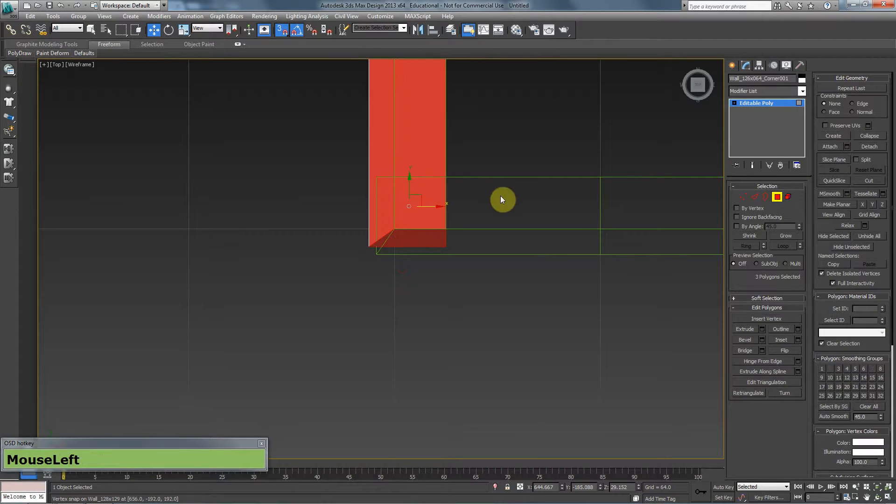
{"action": "left_click_drag", "start_coordinate": [519, 148], "coordinate": [378, 254], "text": "alt"}
{"action": "key", "text": "p"}
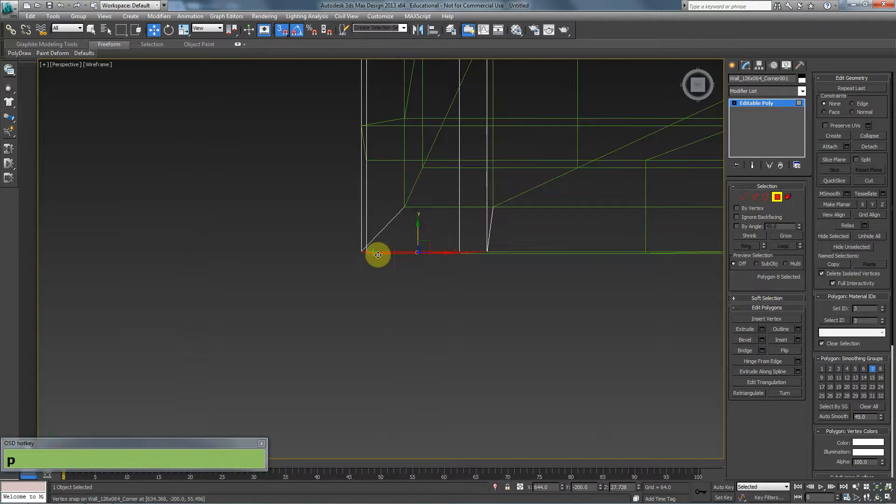
{"action": "mouse_move", "coordinate": [386, 296]}
{"action": "middle_mouse_down", "text": "alt"}
{"action": "mouse_move", "coordinate": [405, 263]}
{"action": "mouse_move", "coordinate": [435, 266]}
{"action": "mouse_move", "coordinate": [388, 256]}
{"action": "middle_mouse_up", "text": "alt"}
{"action": "key", "text": "F3"}
{"action": "scroll", "coordinate": [392, 278], "scroll_direction": "down", "scroll_amount": 2}
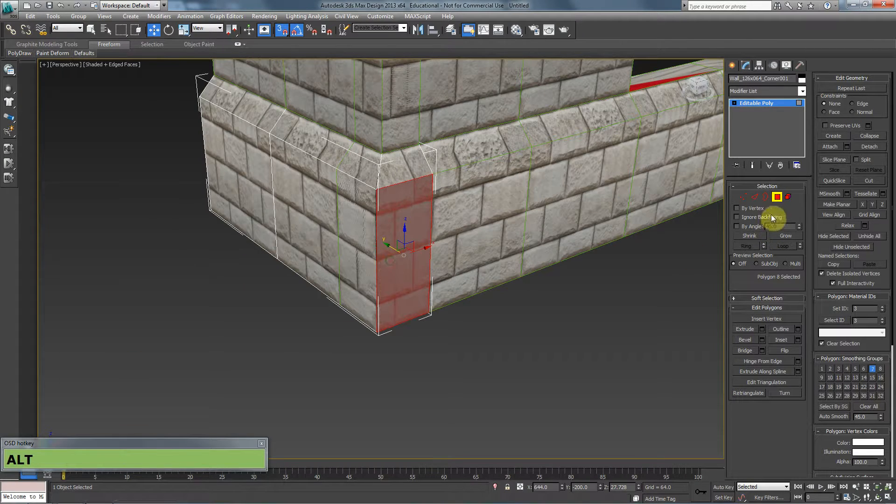
{"action": "left_click", "coordinate": [778, 198]}
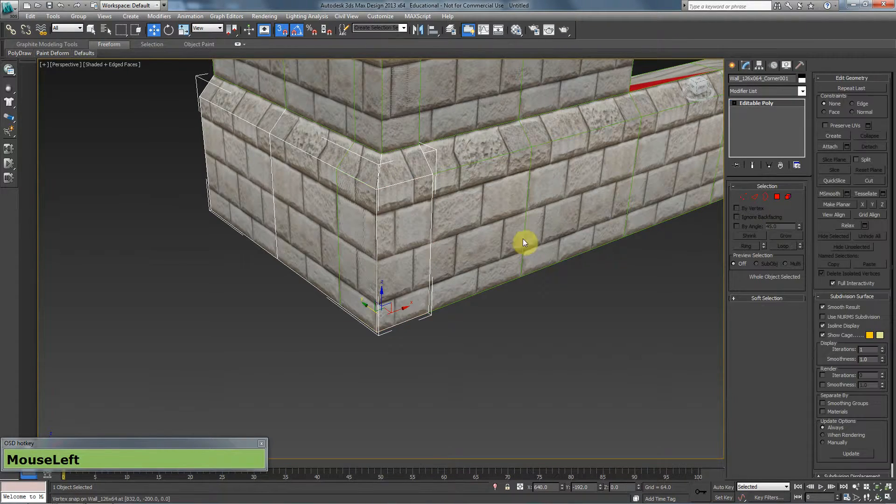
Delete the rotated lower and upper wall instances, leaving only the original straight walls
{"action": "middle_click_drag", "start_coordinate": [351, 260], "coordinate": [352, 292]}
{"action": "scroll", "coordinate": [342, 267], "scroll_direction": "down", "scroll_amount": 3}
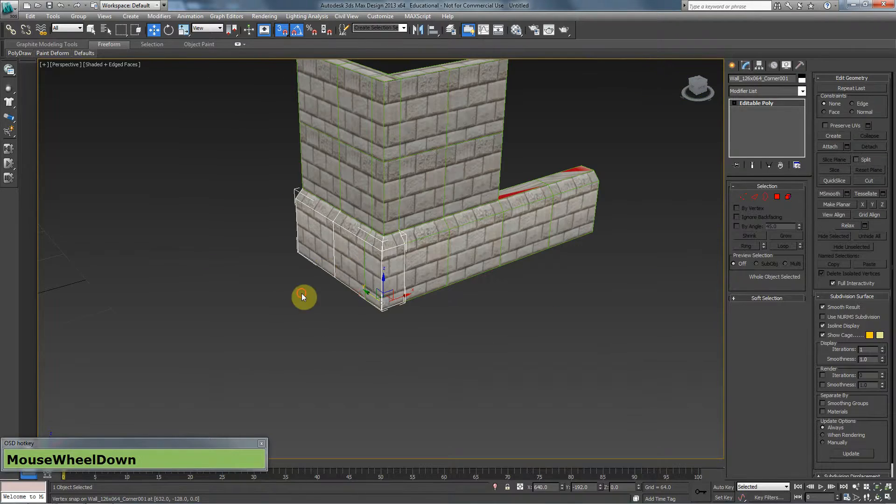
{"action": "left_click", "coordinate": [304, 298]}
{"action": "left_click", "coordinate": [334, 236]}
{"action": "key", "text": "ctrl+Delete"}
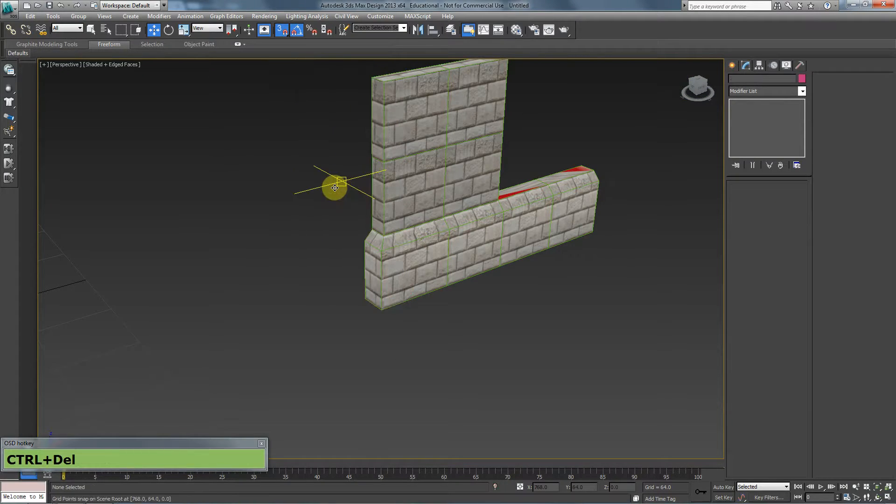
Apply an Unwrap UVW modifier to the original lower corner wall and open its UV editor
{"action": "left_click", "coordinate": [426, 272]}
{"action": "scroll", "coordinate": [416, 290], "scroll_direction": "up", "scroll_amount": 3}
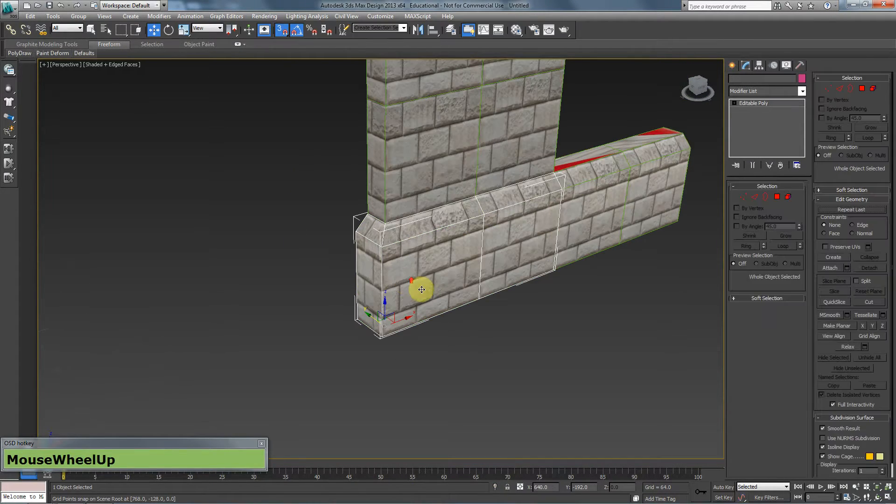
{"action": "middle_click_drag", "start_coordinate": [416, 290], "coordinate": [408, 271], "text": "alt"}
{"action": "left_click", "coordinate": [775, 90]}
{"action": "type", "text": "unw"}
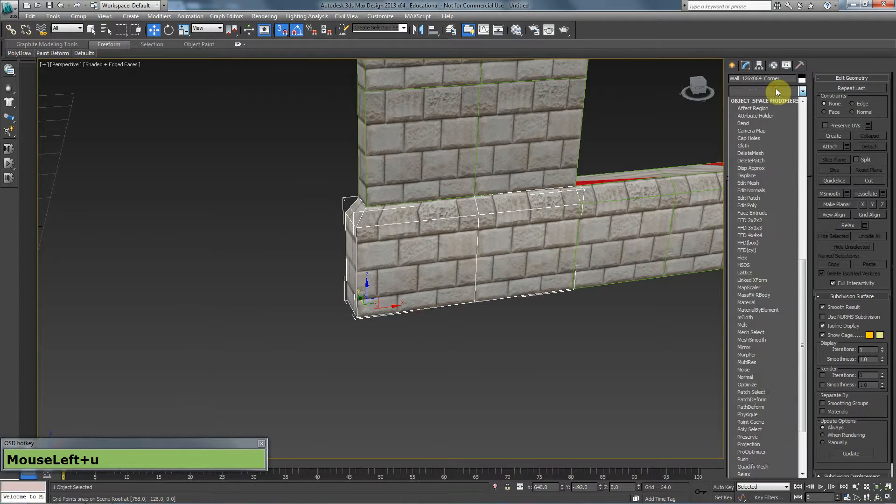
{"action": "key", "text": "Return"}
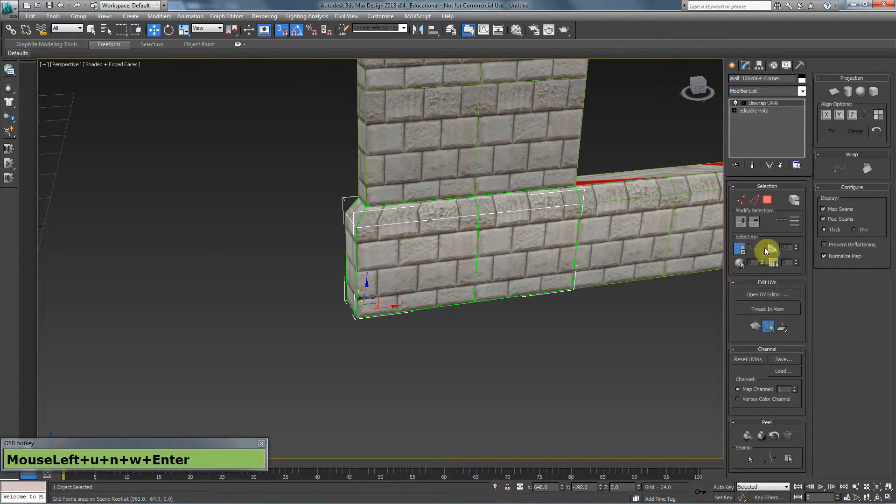
{"action": "left_click", "coordinate": [776, 293]}
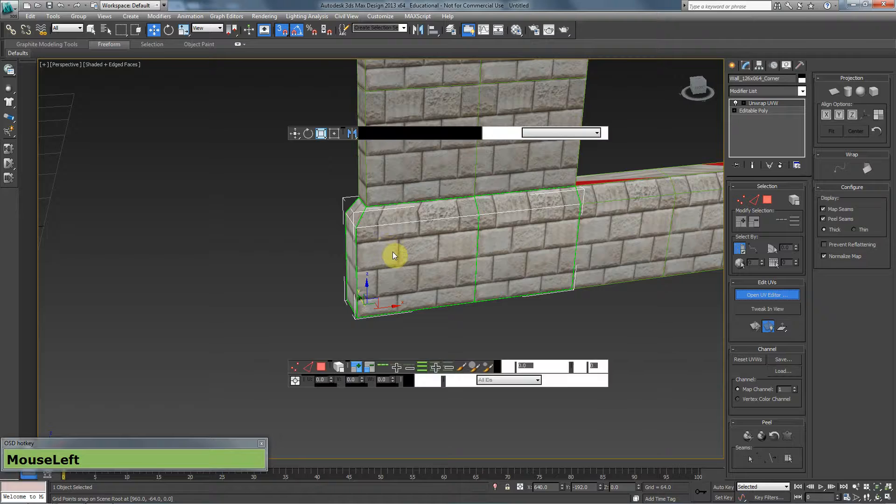
Display the BuildingTexturer01 map behind the lower corner wall's UVs and frame the wall's end beside it
{"action": "middle_click", "coordinate": [456, 268]}
{"action": "middle_click_drag", "start_coordinate": [455, 269], "coordinate": [734, 226], "text": "alt"}
{"action": "scroll", "coordinate": [480, 282], "scroll_direction": "up", "scroll_amount": 2}
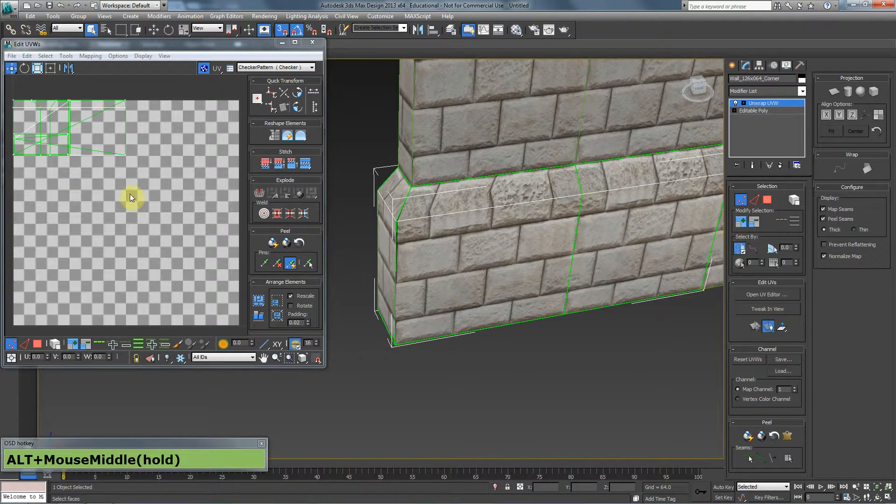
{"action": "left_click", "coordinate": [267, 70]}
{"action": "left_click", "coordinate": [280, 81]}
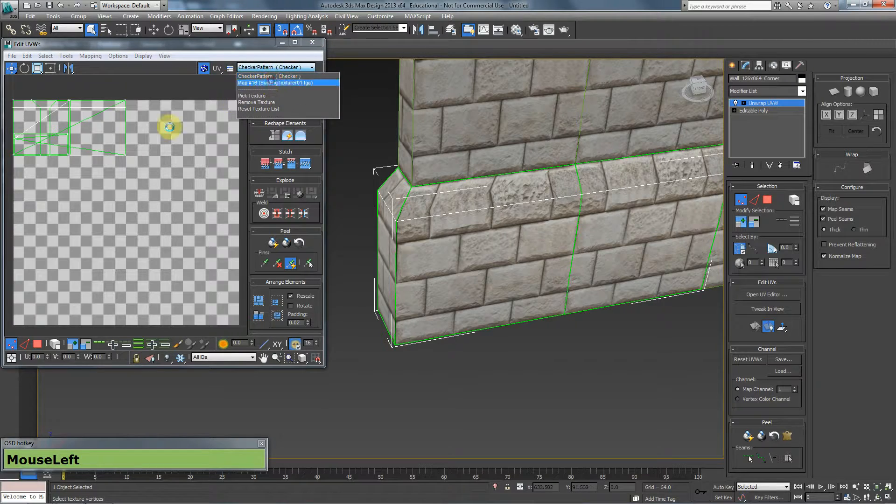
{"action": "middle_click", "coordinate": [166, 154]}
{"action": "scroll", "coordinate": [148, 151], "scroll_direction": "up", "scroll_amount": 1}
{"action": "middle_click_drag", "start_coordinate": [358, 236], "coordinate": [394, 236]}
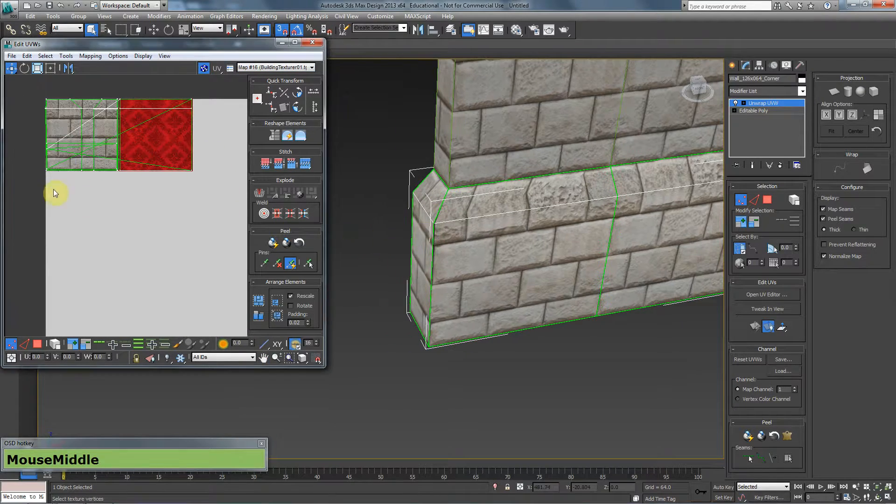
Select the corner point below the lower wall's bevel, try to move its UV vertex within the stone texture, and undo the moves
{"action": "left_click", "coordinate": [441, 220]}
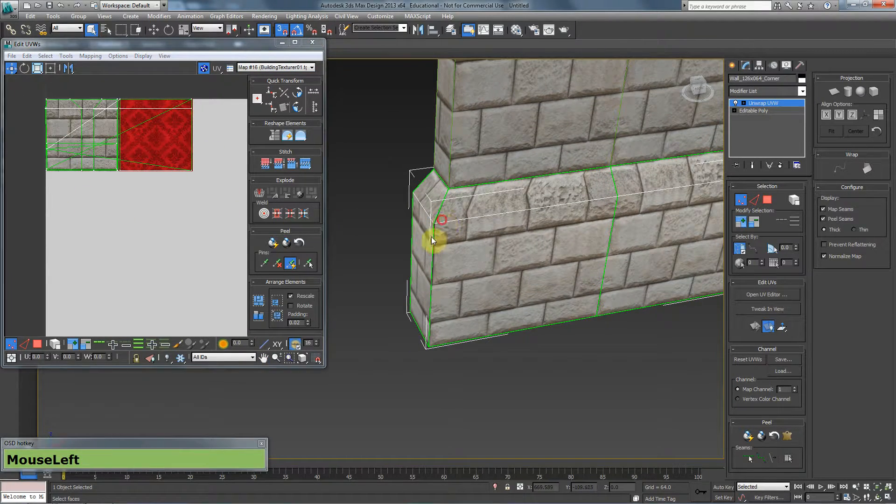
{"action": "mouse_move", "coordinate": [418, 248]}
{"action": "middle_mouse_down", "text": "alt"}
{"action": "mouse_move", "coordinate": [520, 239]}
{"action": "mouse_move", "coordinate": [448, 238]}
{"action": "middle_mouse_up", "text": "alt"}
{"action": "left_click", "coordinate": [415, 262]}
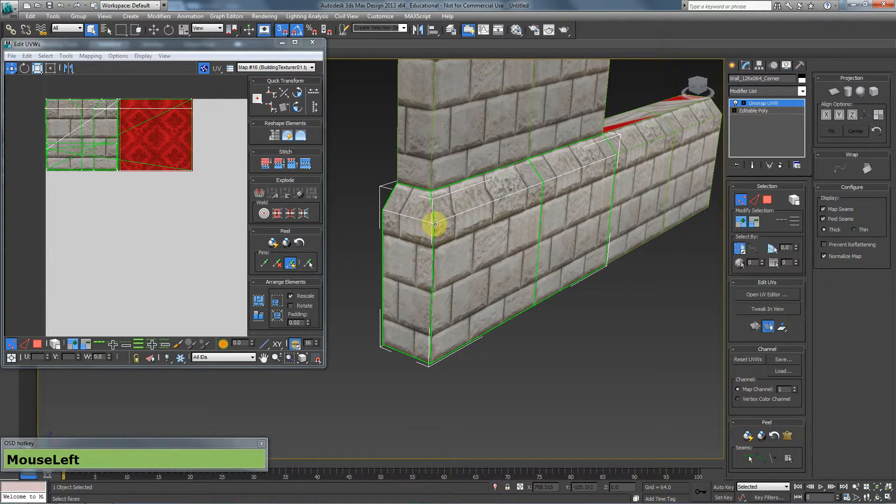
{"action": "left_click", "coordinate": [78, 113]}
{"action": "left_click_drag", "start_coordinate": [80, 108], "coordinate": [96, 135]}
{"action": "key", "text": "ctrl+z"}
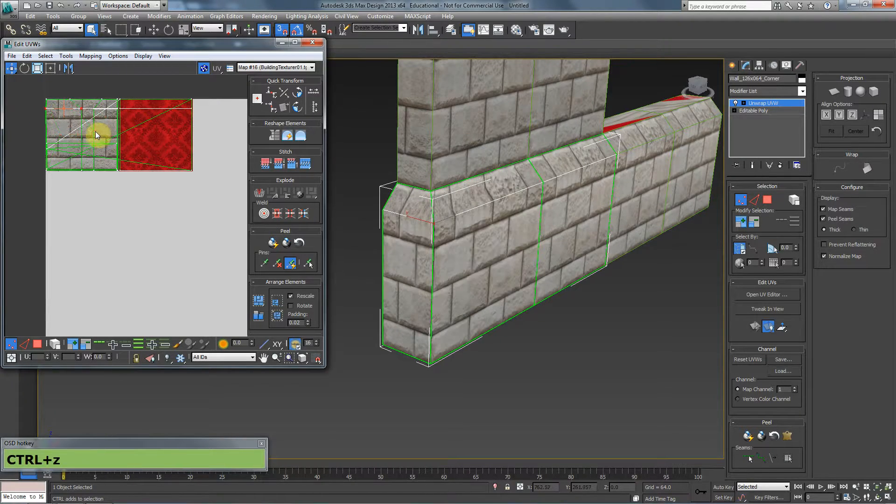
{"action": "scroll", "coordinate": [131, 144], "scroll_direction": "up", "scroll_amount": 3}
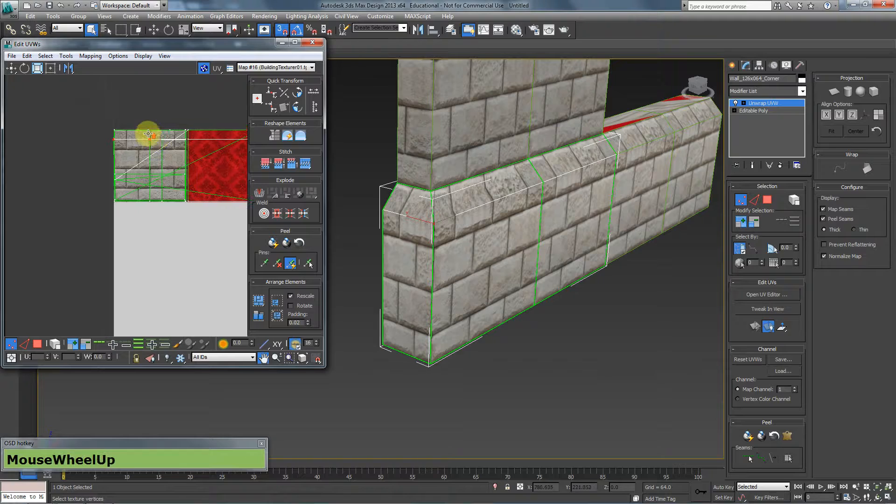
{"action": "left_click", "coordinate": [57, 161], "text": "alt"}
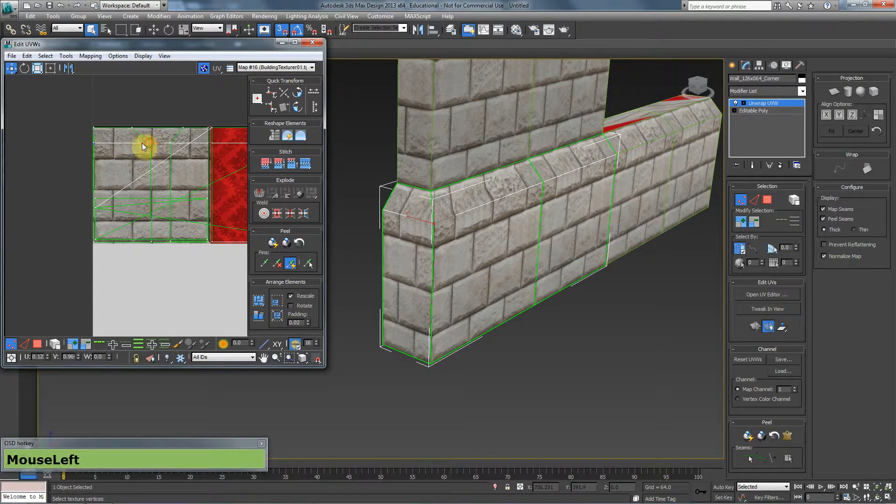
{"action": "mouse_move", "coordinate": [142, 142]}
{"action": "left_mouse_down"}
{"action": "mouse_move", "coordinate": [128, 140]}
{"action": "mouse_move", "coordinate": [144, 143]}
{"action": "left_mouse_up"}
{"action": "key", "text": "ctrl+z"}
{"action": "middle_click_drag", "start_coordinate": [145, 148], "coordinate": [155, 175]}
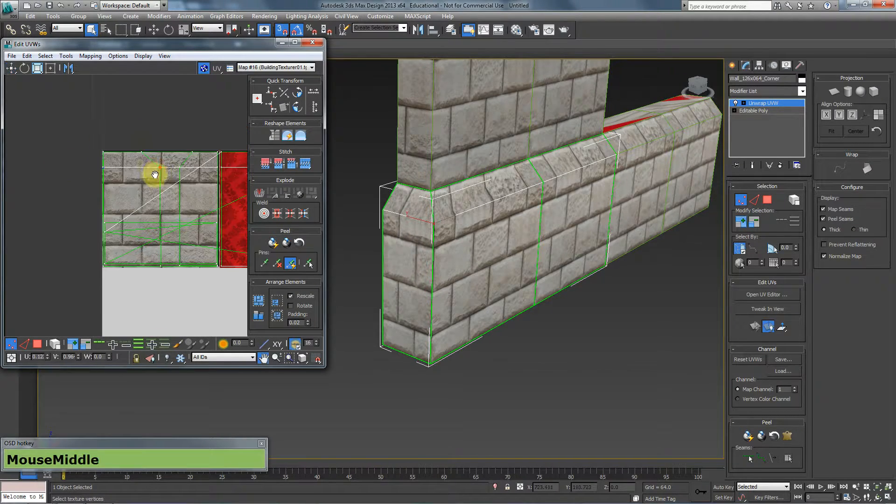
Try to shift the bevel corner's UV vertex outward beyond the stone texture's U = 0 edge, and undo the move
{"action": "scroll", "coordinate": [157, 177], "scroll_direction": "up", "scroll_amount": 2}
{"action": "middle_click", "coordinate": [430, 250], "text": "alt"}
{"action": "left_click", "coordinate": [513, 290]}
{"action": "middle_click", "coordinate": [413, 239], "text": "alt"}
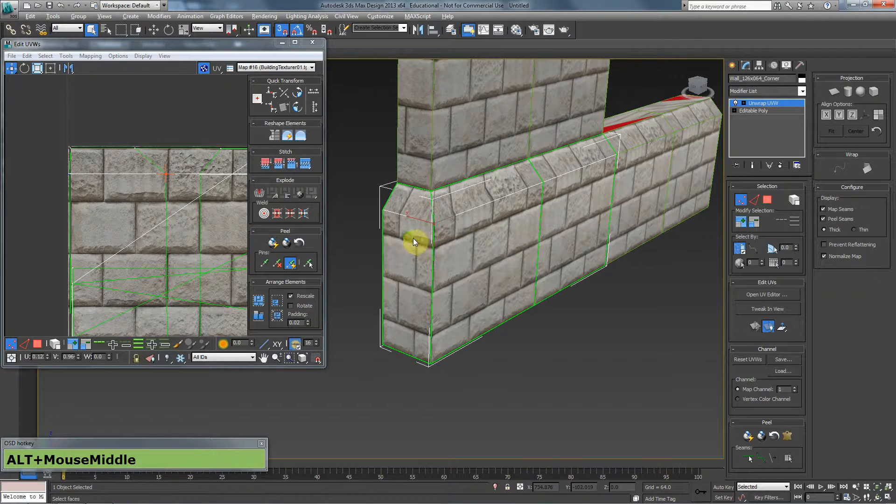
{"action": "middle_click_drag", "start_coordinate": [413, 238], "coordinate": [376, 239], "text": "alt"}
{"action": "scroll", "coordinate": [421, 226], "scroll_direction": "up", "scroll_amount": 4}
{"action": "scroll", "coordinate": [423, 239], "scroll_direction": "down", "scroll_amount": 2}
{"action": "key", "text": "ctrl+z"}
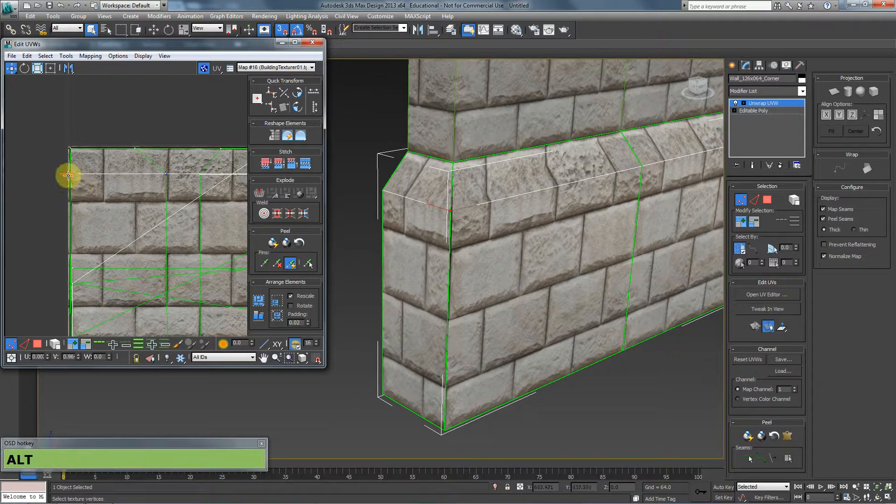
{"action": "left_click_drag", "start_coordinate": [68, 176], "coordinate": [48, 172]}
{"action": "key", "text": "ctrl+z"}
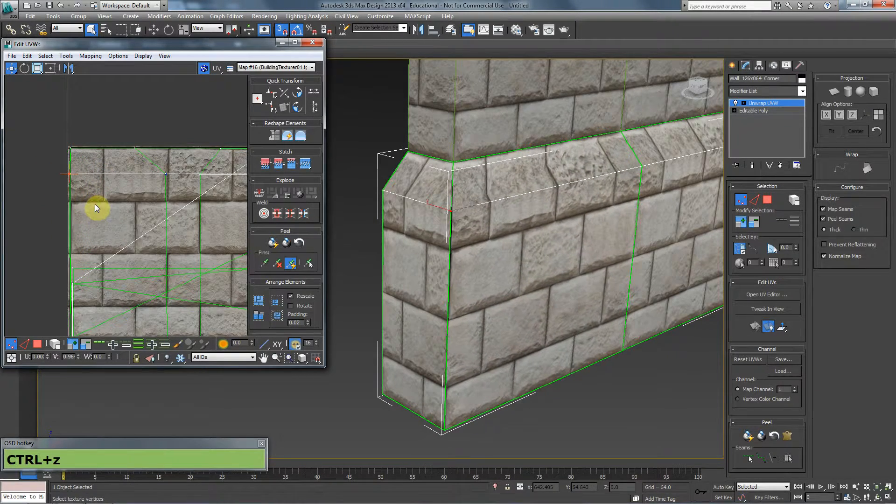
Add the lower wall's bottom corner point to the UV selection and deselect the unneeded vertices in the stone texture area
{"action": "scroll", "coordinate": [94, 203], "scroll_direction": "down", "scroll_amount": 2}
{"action": "middle_click_drag", "start_coordinate": [104, 240], "coordinate": [106, 196]}
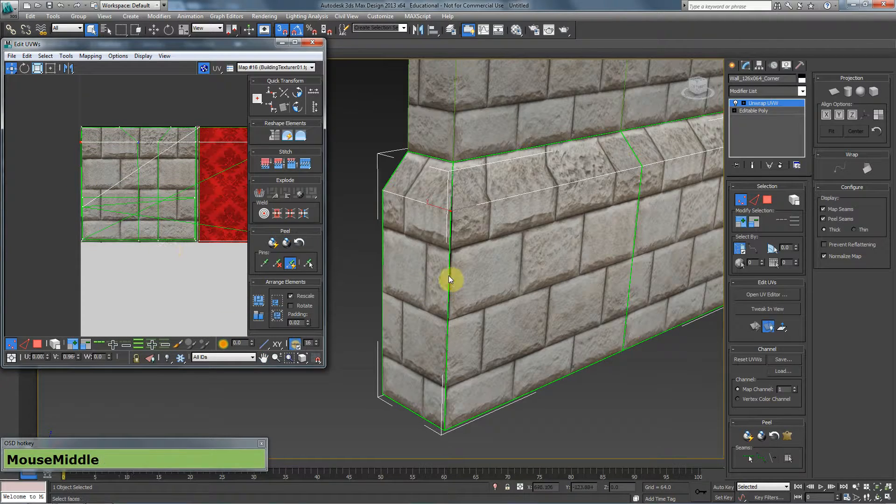
{"action": "left_click", "coordinate": [444, 428], "text": "ctrl"}
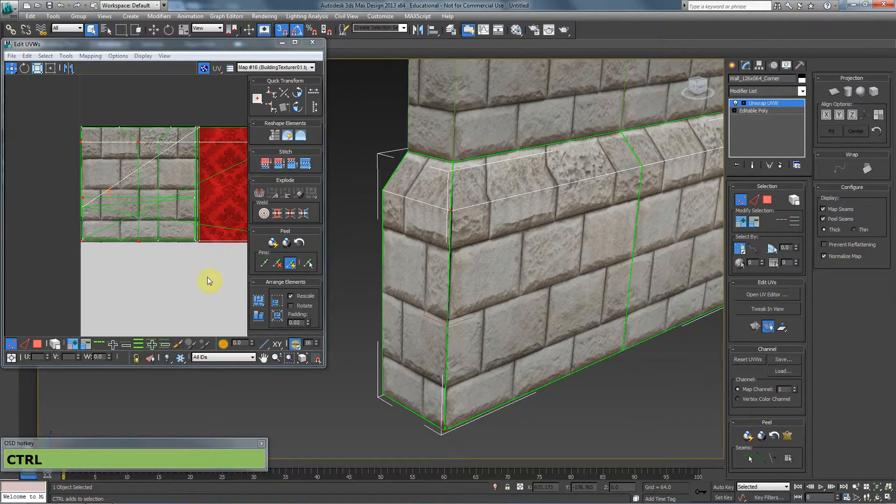
{"action": "left_click_drag", "start_coordinate": [176, 109], "coordinate": [167, 160], "text": "alt"}
{"action": "left_click_drag", "start_coordinate": [133, 269], "coordinate": [125, 268], "text": "alt"}
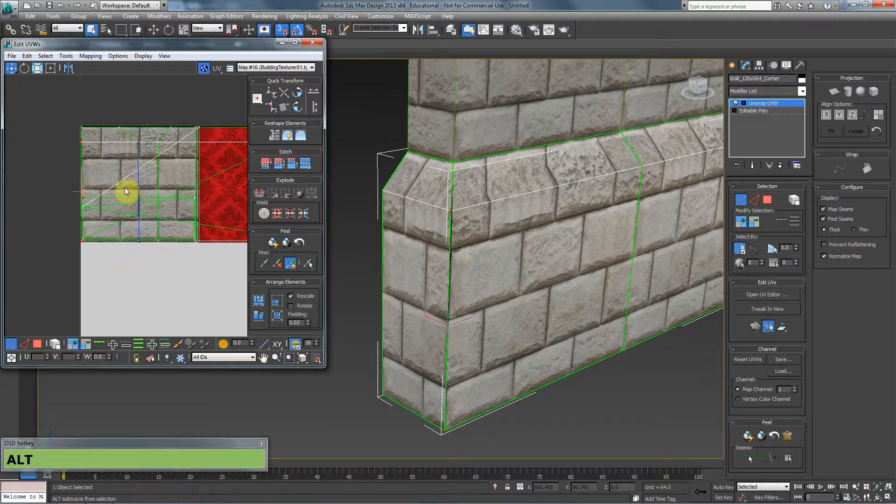
Try to shift the selected corner edge's UV vertices outward past the stone texture's edge, and undo the moves
{"action": "left_click_drag", "start_coordinate": [82, 199], "coordinate": [71, 203]}
{"action": "key", "text": "ctrl+z"}
{"action": "left_click_drag", "start_coordinate": [82, 242], "coordinate": [65, 240]}
{"action": "key", "text": "ctrl+z"}
{"action": "middle_click_drag", "start_coordinate": [134, 242], "coordinate": [117, 234], "text": "alt"}
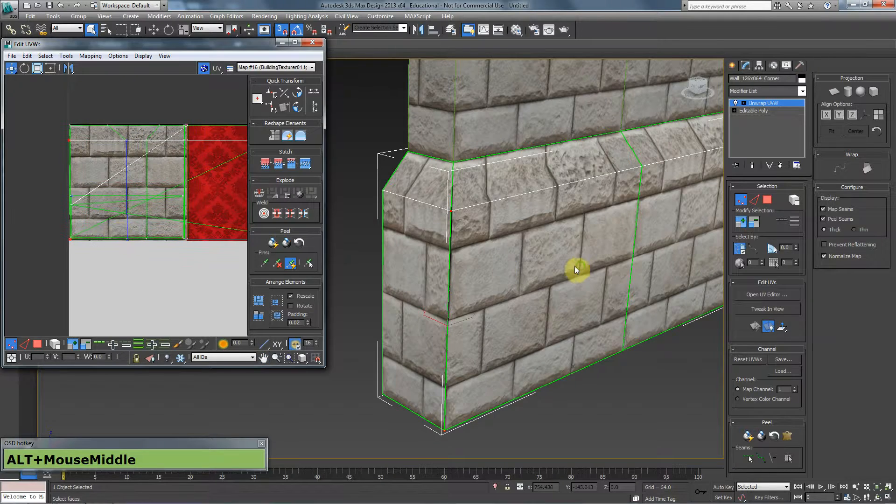
Try stretching the long front face's UVs slightly beyond the stone texture at the corner edge, inspect the wall, and undo the stretch
{"action": "middle_click_drag", "start_coordinate": [574, 266], "coordinate": [510, 274], "text": "alt"}
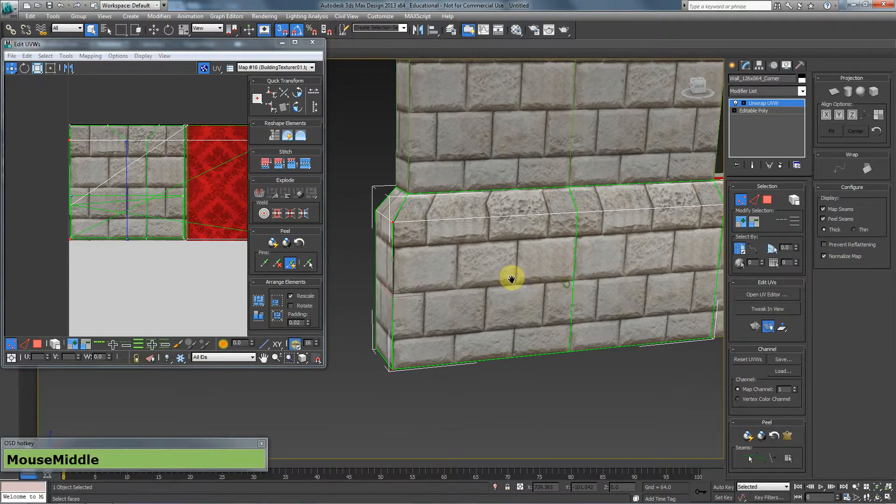
{"action": "left_click", "coordinate": [69, 240]}
{"action": "left_click_drag", "start_coordinate": [69, 241], "coordinate": [62, 241]}
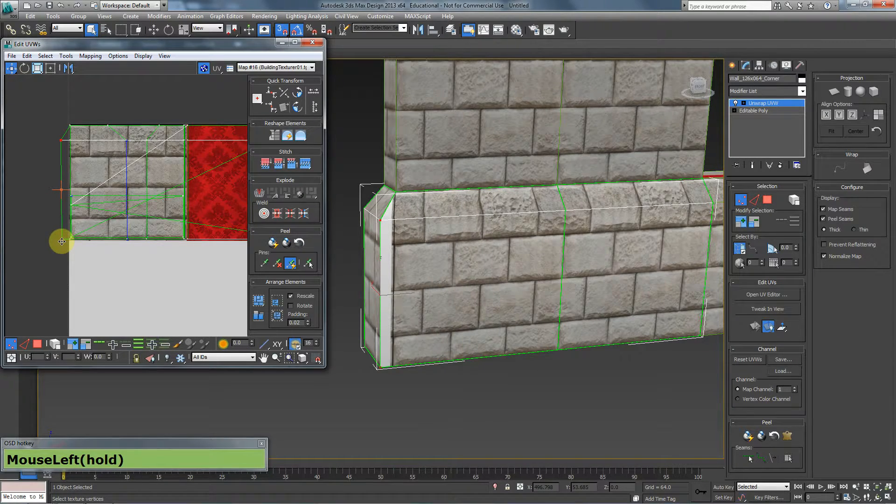
{"action": "left_click_drag", "start_coordinate": [61, 242], "coordinate": [61, 241]}
{"action": "mouse_move", "coordinate": [395, 286]}
{"action": "middle_mouse_down", "text": "alt"}
{"action": "mouse_move", "coordinate": [371, 282]}
{"action": "mouse_move", "coordinate": [388, 283]}
{"action": "middle_mouse_up", "text": "alt"}
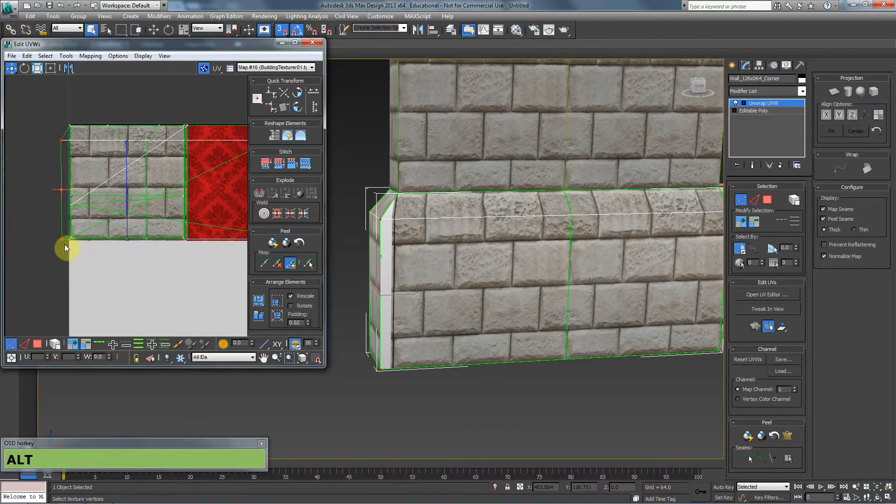
{"action": "key", "text": "ctrl+z"}
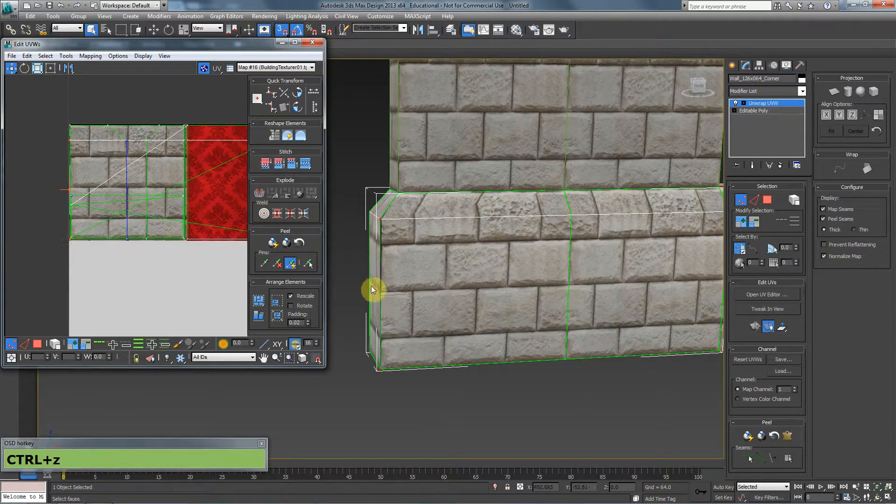
{"action": "middle_click_drag", "start_coordinate": [425, 281], "coordinate": [422, 284], "text": "alt"}
{"action": "scroll", "coordinate": [430, 284], "scroll_direction": "down", "scroll_amount": 3}
{"action": "scroll", "coordinate": [422, 287], "scroll_direction": "up", "scroll_amount": 3}
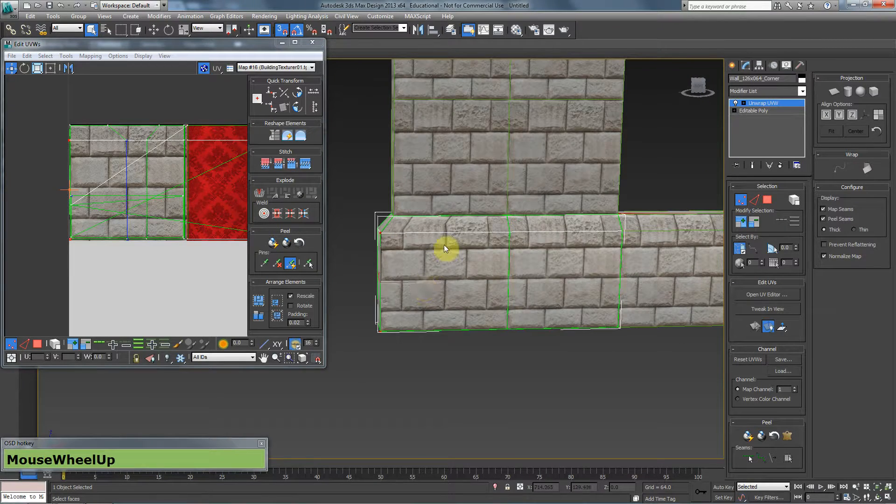
Select the lower corner wall's front bevel face and examine how its UVs sit on the stone texture
{"action": "key", "text": "F4"}
{"action": "key", "text": "F4"}
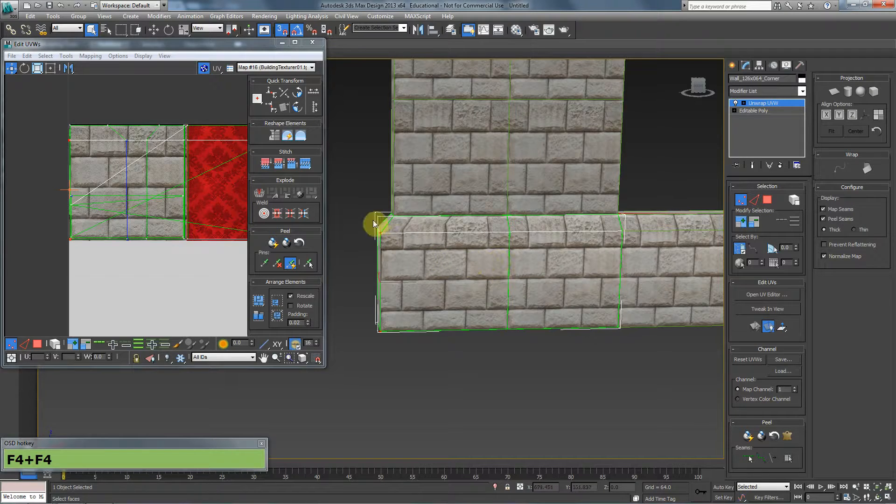
{"action": "middle_click_drag", "start_coordinate": [472, 232], "coordinate": [584, 228], "text": "alt"}
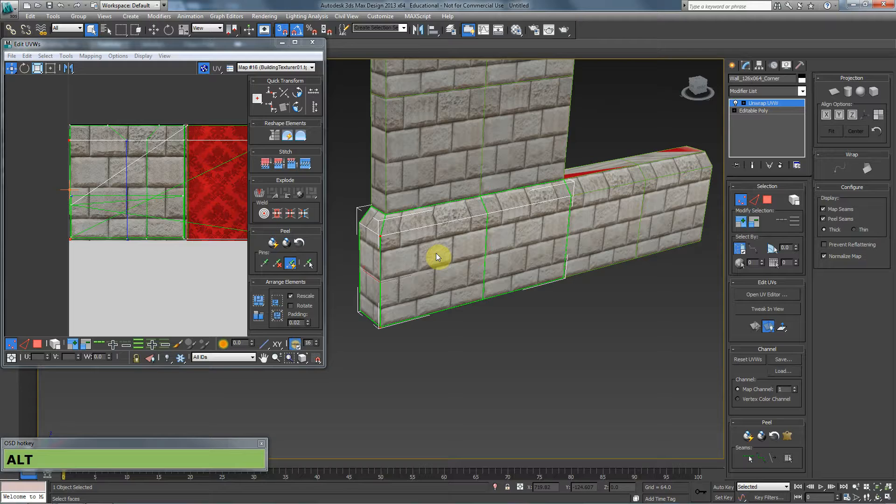
{"action": "left_click", "coordinate": [764, 201]}
{"action": "left_click", "coordinate": [437, 217]}
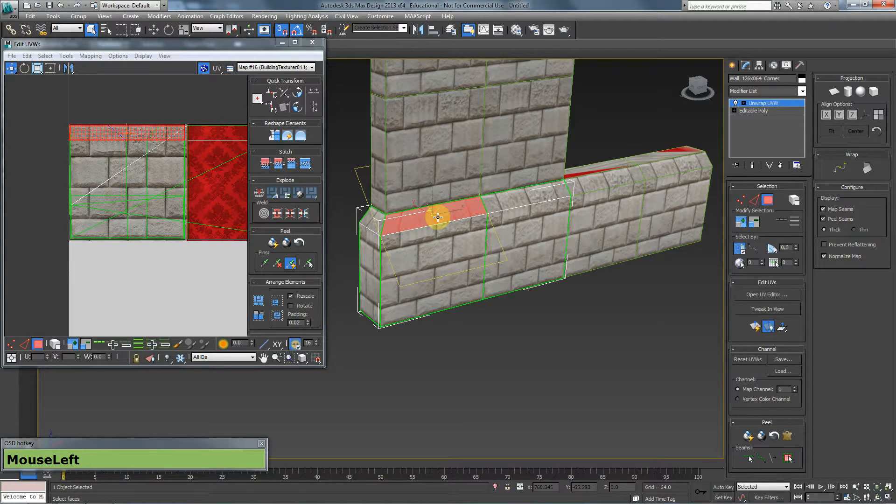
{"action": "middle_click_drag", "start_coordinate": [154, 173], "coordinate": [160, 200]}
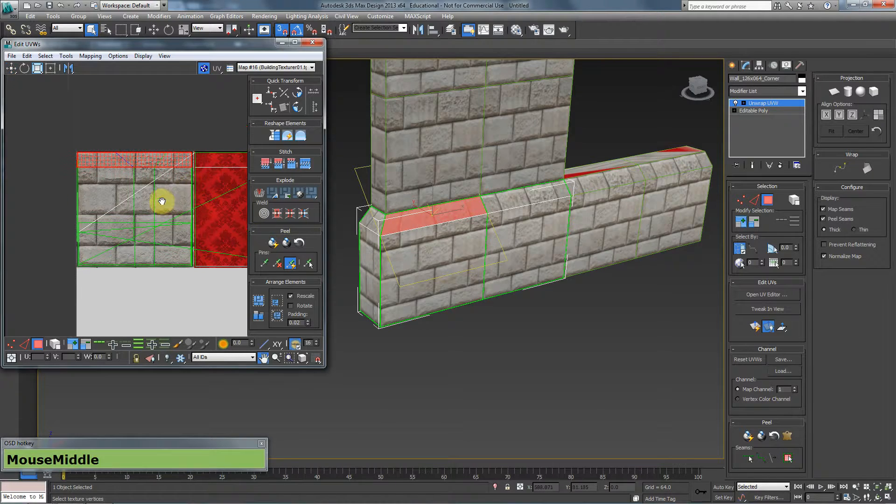
{"action": "scroll", "coordinate": [157, 199], "scroll_direction": "up", "scroll_amount": 2}
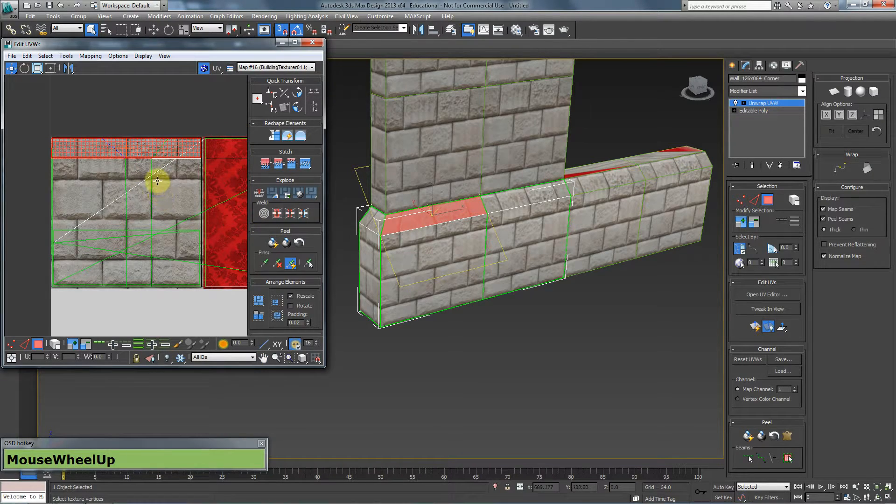
{"action": "middle_click_drag", "start_coordinate": [154, 163], "coordinate": [158, 199]}
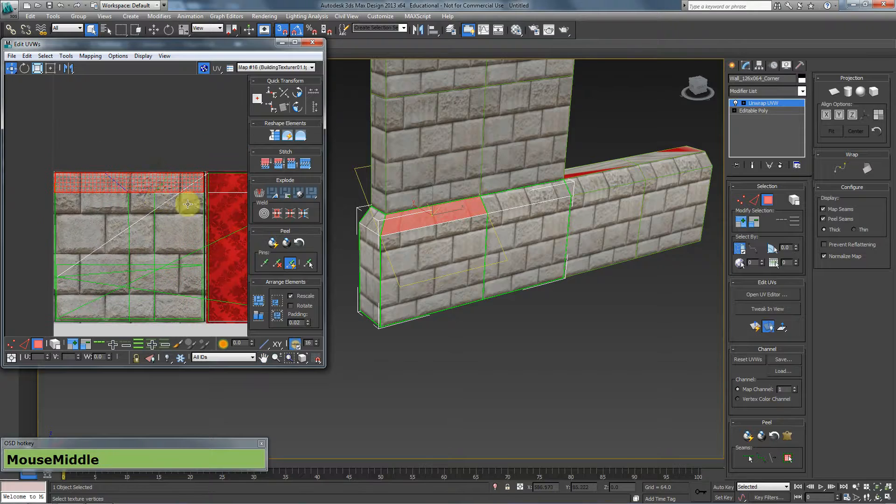
{"action": "scroll", "coordinate": [434, 216], "scroll_direction": "up", "scroll_amount": 4}
{"action": "middle_click_drag", "start_coordinate": [434, 216], "coordinate": [402, 232], "text": "alt"}
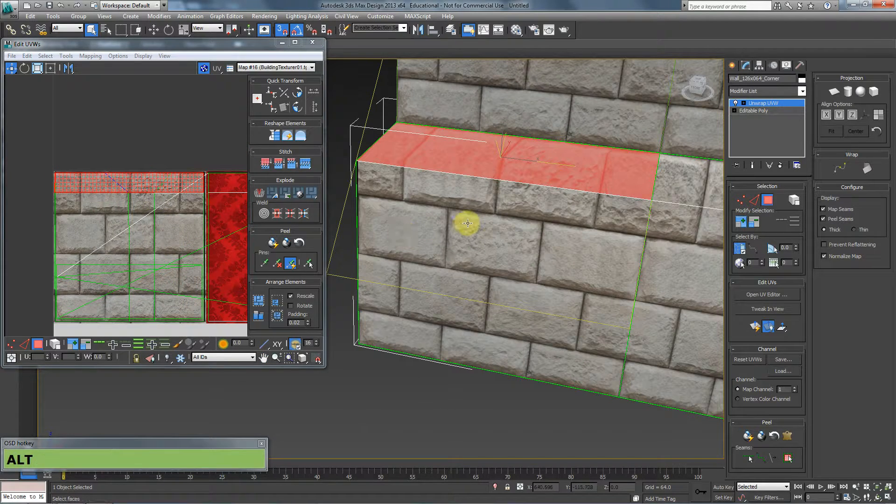
{"action": "middle_click_drag", "start_coordinate": [464, 224], "coordinate": [492, 194], "text": "alt"}
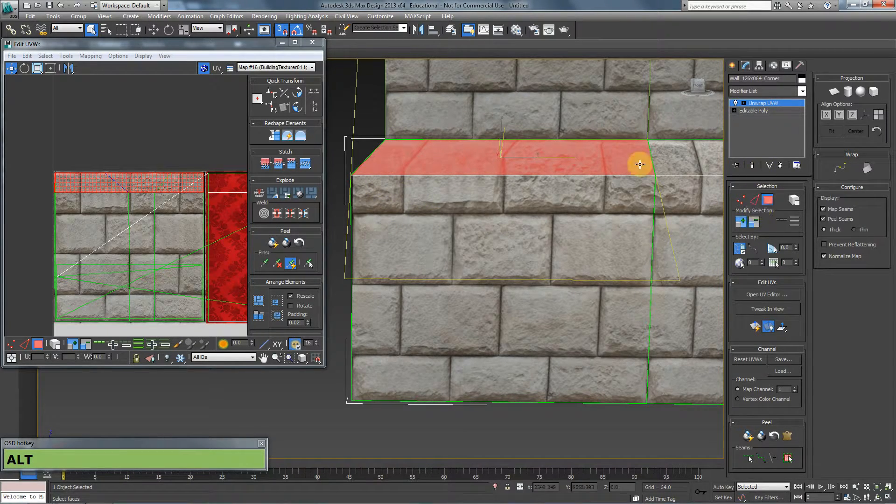
Convert the lower corner wall to an Editable Poly and isolate it for edge editing
{"action": "right_click", "coordinate": [629, 187]}
{"action": "mouse_move", "coordinate": [700, 272]}
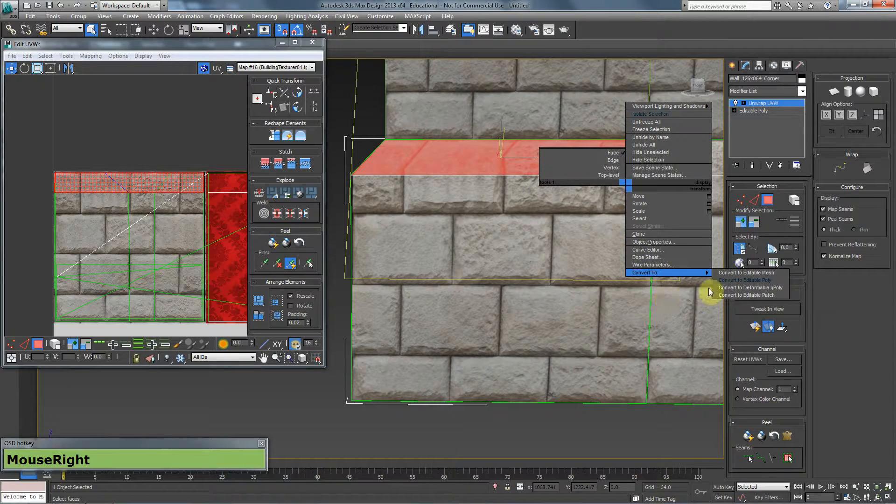
{"action": "left_click", "coordinate": [740, 280]}
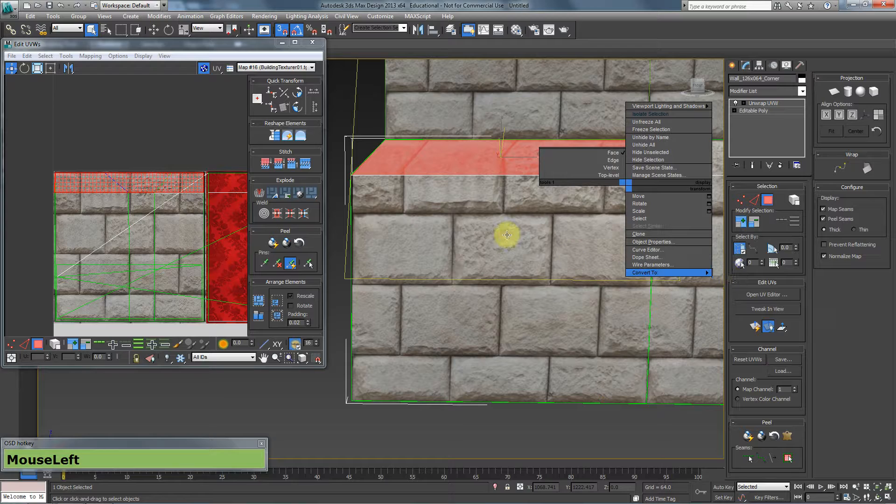
{"action": "left_click", "coordinate": [380, 212]}
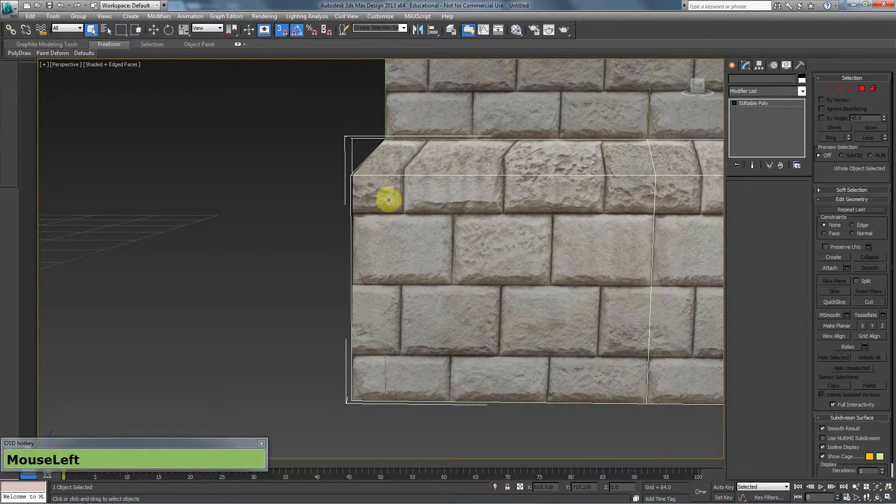
{"action": "key", "text": "2"}
{"action": "middle_click_drag", "start_coordinate": [373, 171], "coordinate": [326, 235], "text": "alt"}
{"action": "right_click", "coordinate": [438, 187]}
{"action": "left_click", "coordinate": [455, 119]}
Enable Preserve UVs and connect the front bevel's slanted corner edge to its lower front edge
{"action": "left_click", "coordinate": [248, 209], "text": "ctrl"}
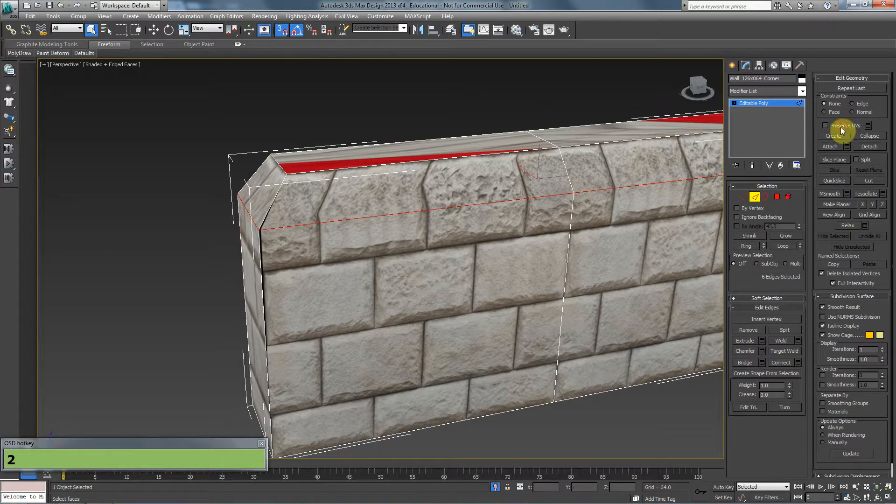
{"action": "left_click", "coordinate": [840, 126]}
{"action": "left_click", "coordinate": [275, 193]}
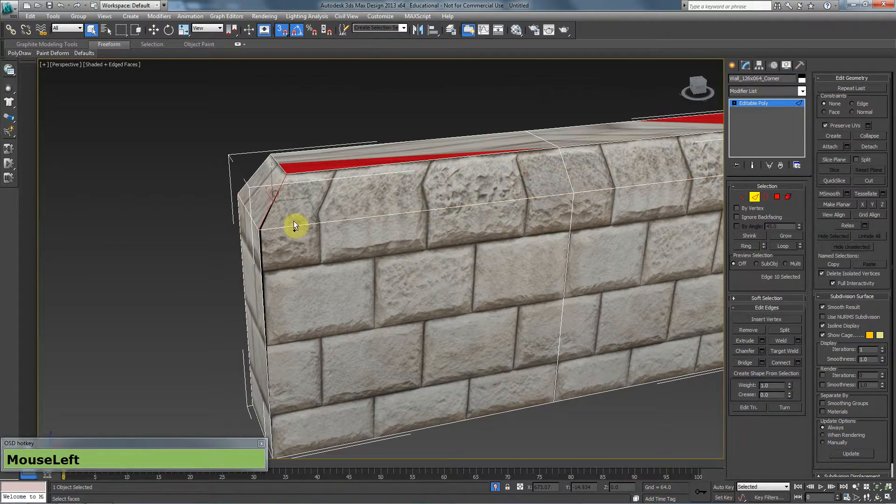
{"action": "left_click", "coordinate": [295, 225], "text": "ctrl"}
{"action": "left_click", "coordinate": [780, 361]}
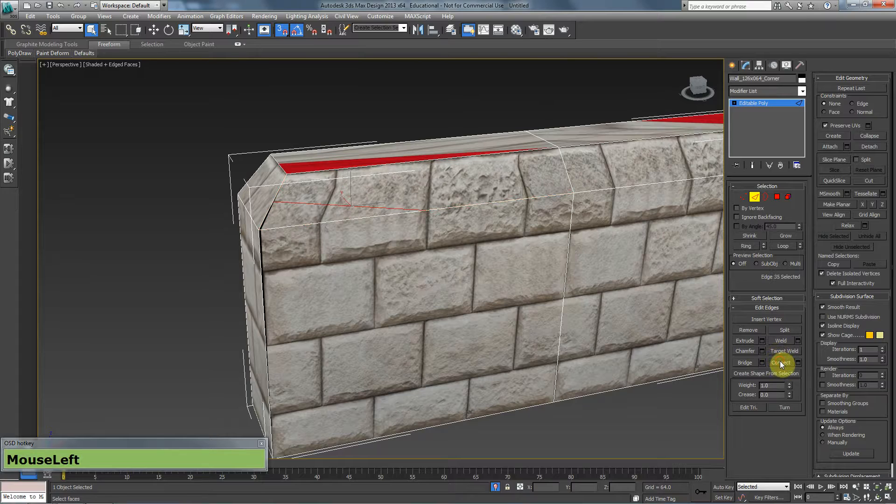
Target Weld the new vertex on the slanted corner edge to the bevel's upper corner vertex
{"action": "key", "text": "1"}
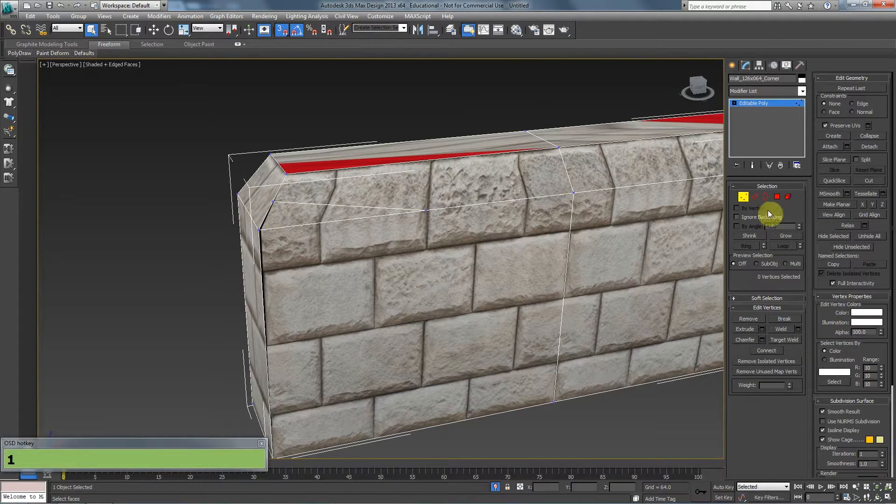
{"action": "left_click", "coordinate": [786, 340]}
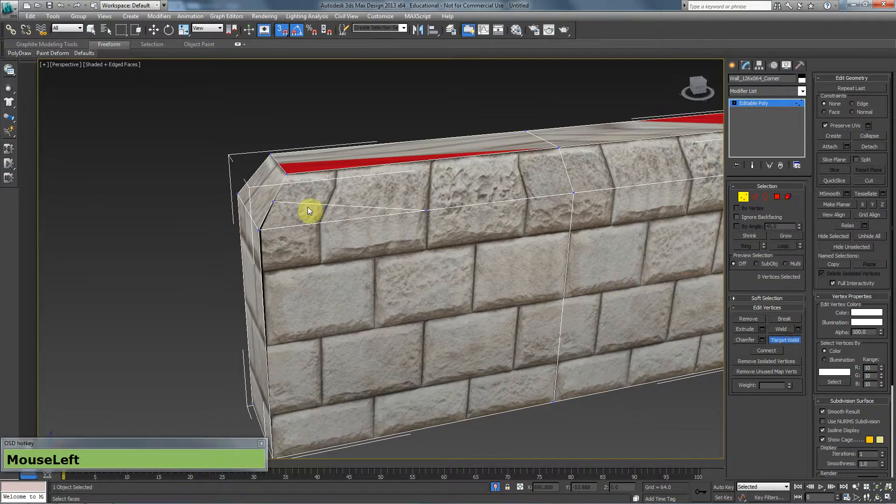
{"action": "left_click", "coordinate": [273, 201]}
{"action": "left_click", "coordinate": [287, 174]}
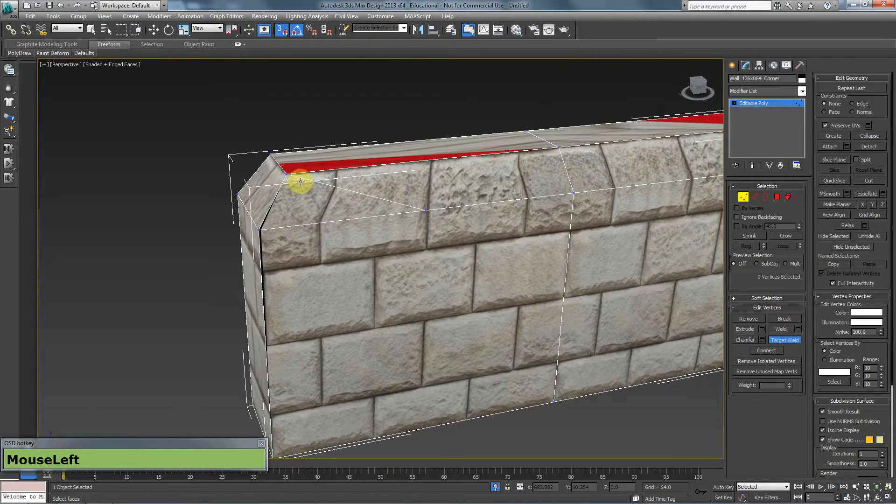
Move the new vertex along the bevel's lower edge using vertex snap, aligning it below the upper corner at X 640
{"action": "key", "text": "w"}
{"action": "left_click_drag", "start_coordinate": [426, 211], "coordinate": [317, 218]}
{"action": "key", "text": "ctrl+z"}
{"action": "key", "text": "s"}
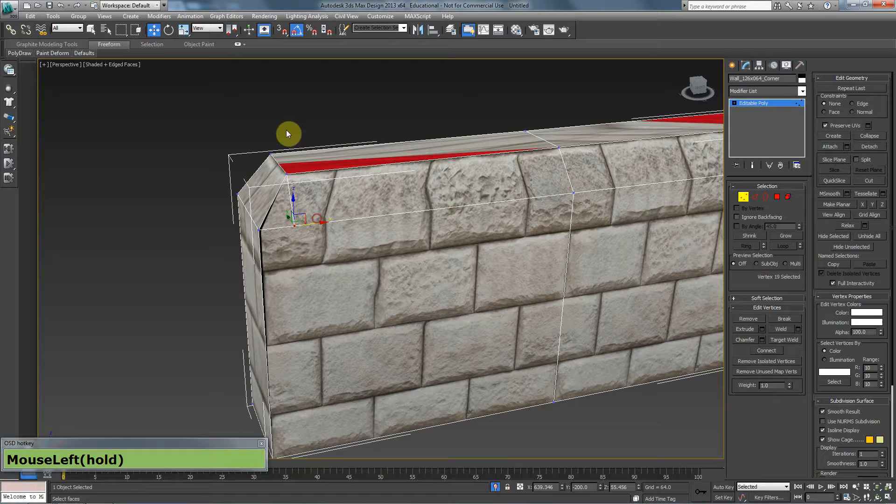
{"action": "right_click", "coordinate": [282, 31]}
{"action": "left_click", "coordinate": [432, 234]}
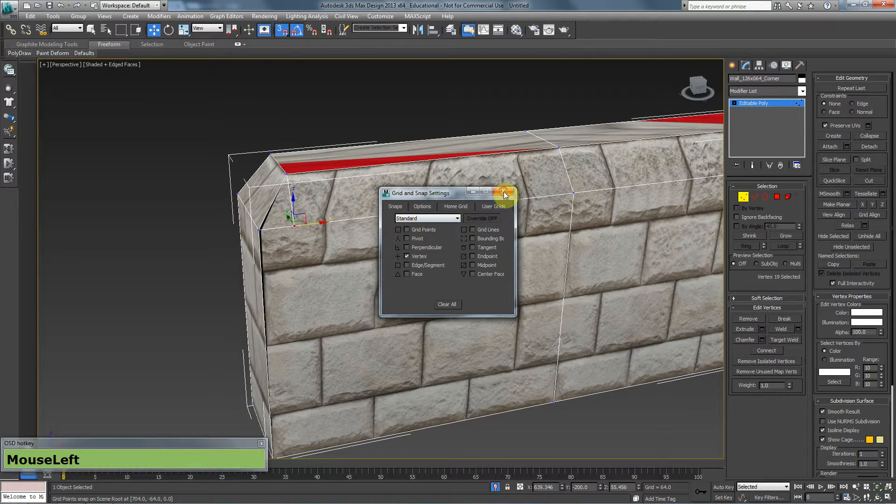
{"action": "left_click", "coordinate": [514, 181]}
{"action": "left_click_drag", "start_coordinate": [311, 223], "coordinate": [286, 174]}
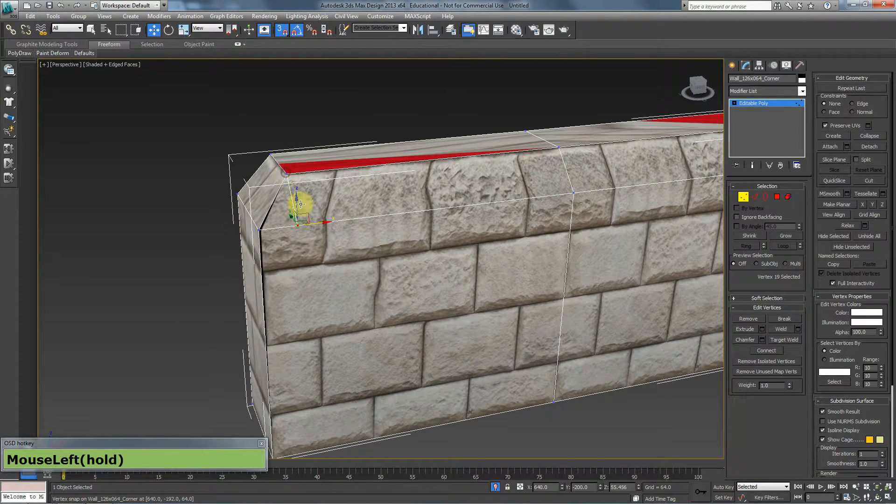
{"action": "mouse_move", "coordinate": [328, 258]}
{"action": "middle_mouse_down", "text": "alt"}
{"action": "mouse_move", "coordinate": [304, 259]}
{"action": "mouse_move", "coordinate": [306, 243]}
{"action": "mouse_move", "coordinate": [315, 258]}
{"action": "middle_mouse_up", "text": "alt"}
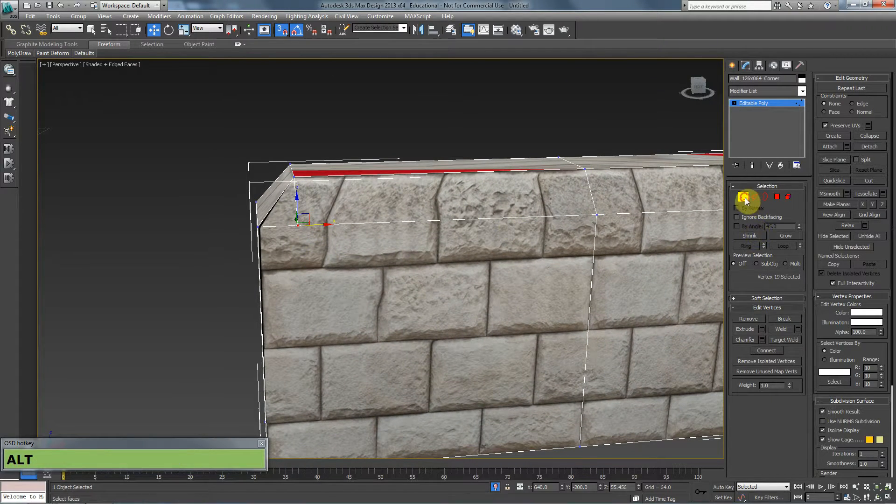
Apply Unwrap UVW to the wall and display Map #16 (BuildingTexturer01) in the UV editor
{"action": "left_click", "coordinate": [765, 91]}
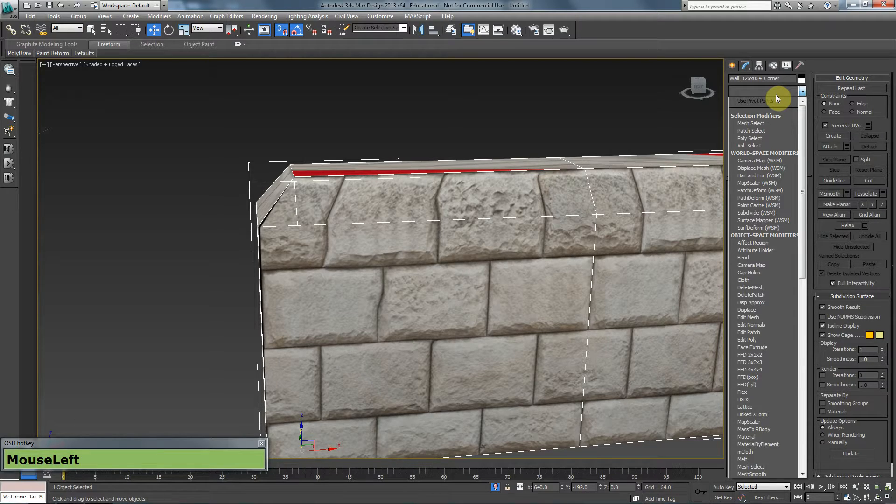
{"action": "key", "text": "u"}
{"action": "key", "text": "Return"}
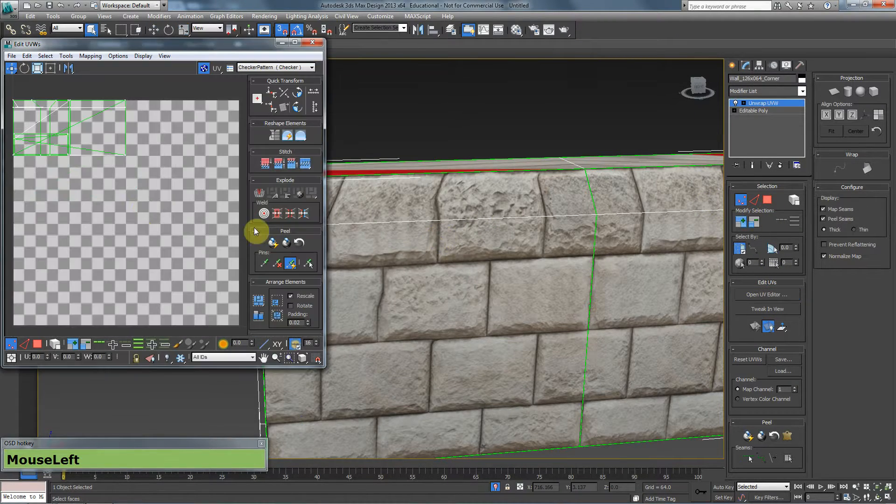
{"action": "left_click", "coordinate": [262, 68]}
{"action": "left_click", "coordinate": [259, 82]}
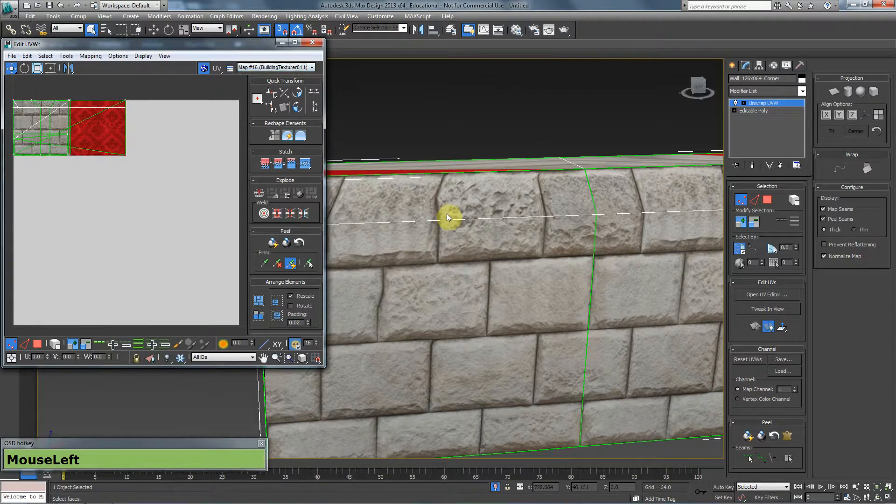
Select the front bevel faces to locate their UVs, and select the new lower-edge UV vertex near the stone texture's corner
{"action": "middle_click_drag", "start_coordinate": [449, 214], "coordinate": [605, 210]}
{"action": "left_click", "coordinate": [771, 197]}
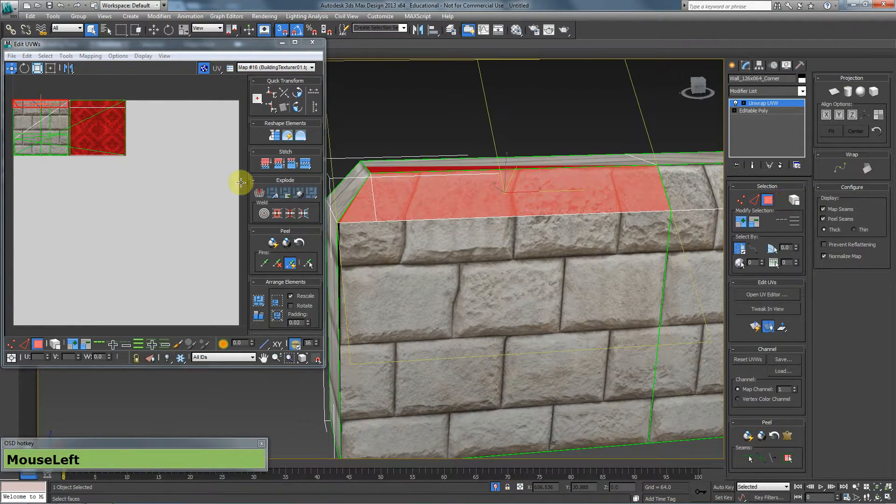
{"action": "scroll", "coordinate": [129, 201], "scroll_direction": "up", "scroll_amount": 4}
{"action": "left_click", "coordinate": [462, 206]}
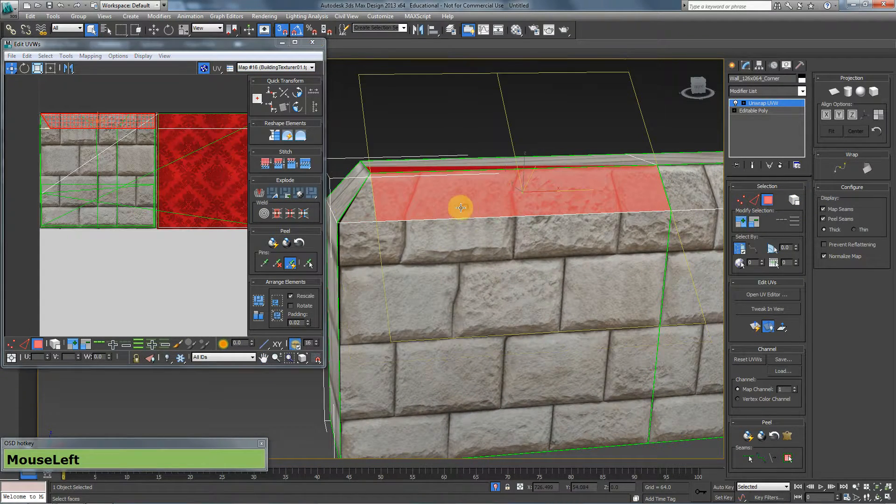
{"action": "scroll", "coordinate": [124, 156], "scroll_direction": "up", "scroll_amount": 3}
{"action": "key", "text": "1"}
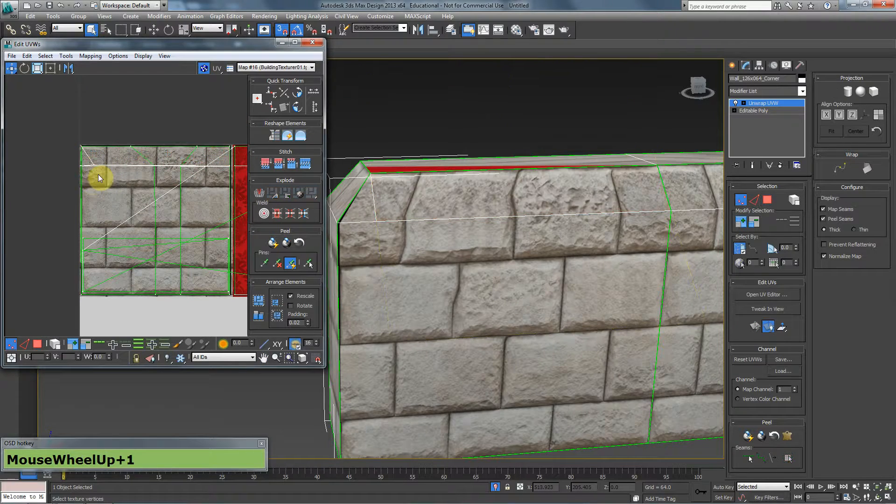
{"action": "left_click", "coordinate": [96, 174]}
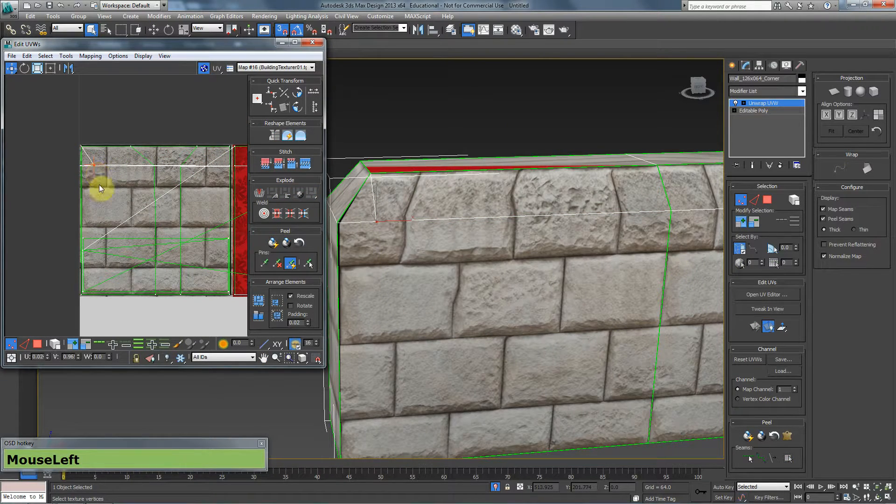
Try to shift the new bevel UV vertex horizontally to the stone texture's outer edge, inspect the wall, and undo the moves
{"action": "middle_click_drag", "start_coordinate": [379, 274], "coordinate": [420, 303], "text": "alt"}
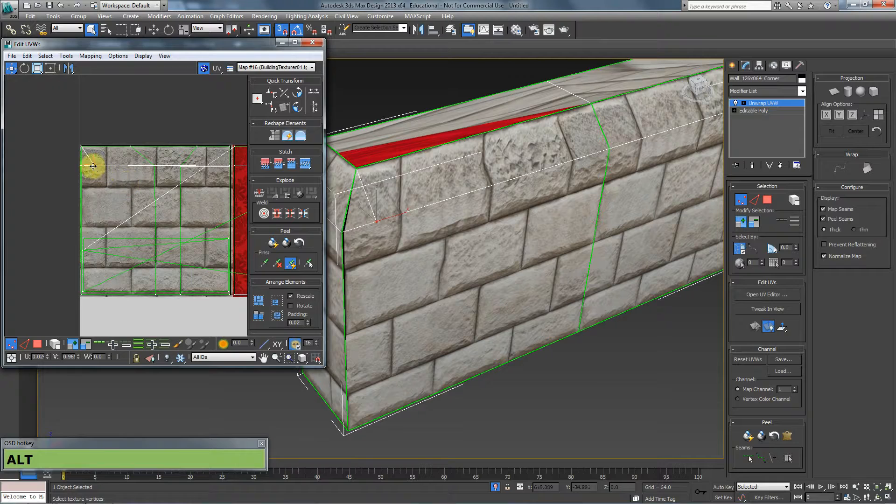
{"action": "left_click_drag", "start_coordinate": [93, 166], "coordinate": [84, 168]}
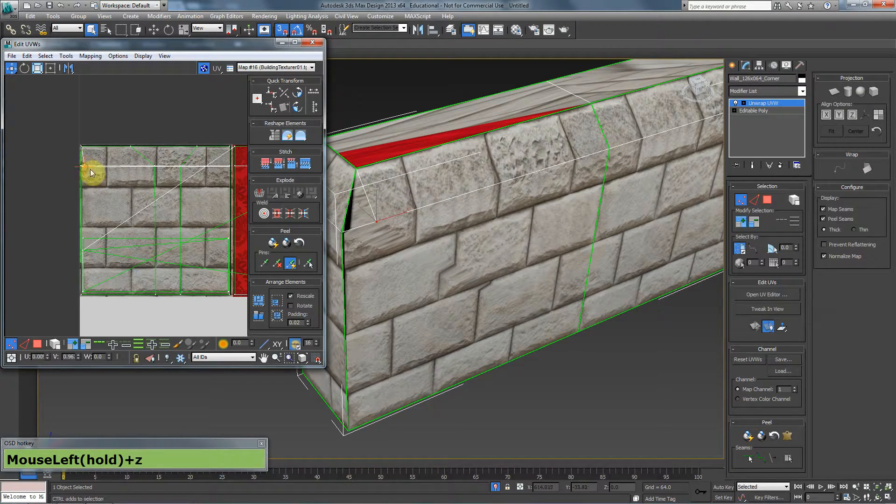
{"action": "key", "text": "ctrl+z"}
{"action": "left_click_drag", "start_coordinate": [90, 164], "coordinate": [79, 166], "text": "shift"}
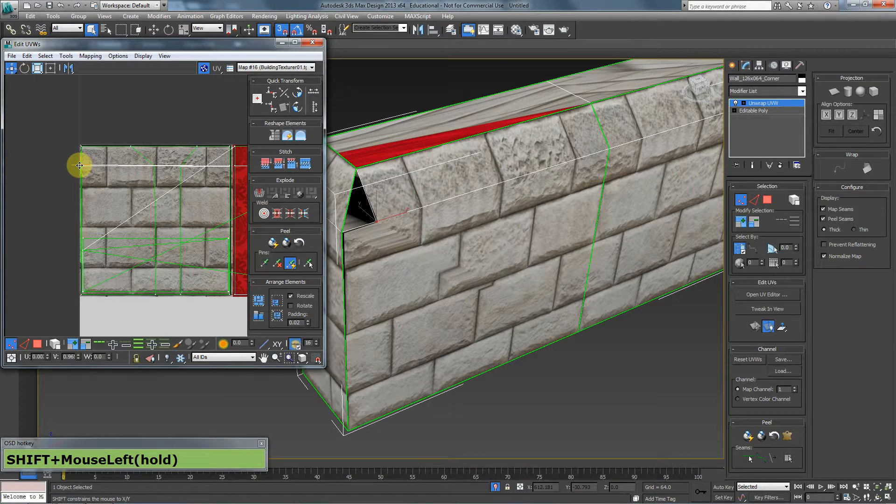
{"action": "middle_click_drag", "start_coordinate": [503, 298], "coordinate": [452, 261], "text": "alt"}
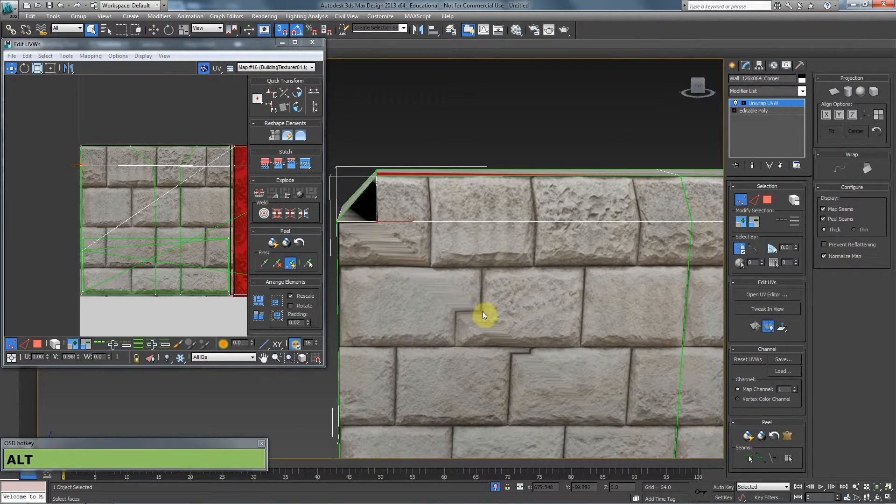
{"action": "key", "text": "ctrl+z"}
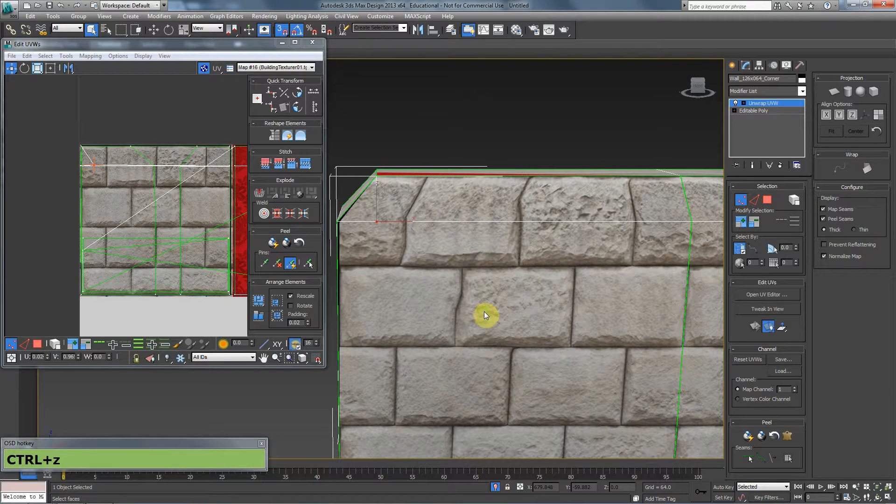
Collapse the Unwrap UVW modifier by converting the corner wall back to an Editable Poly
{"action": "middle_click_drag", "start_coordinate": [483, 312], "coordinate": [472, 233]}
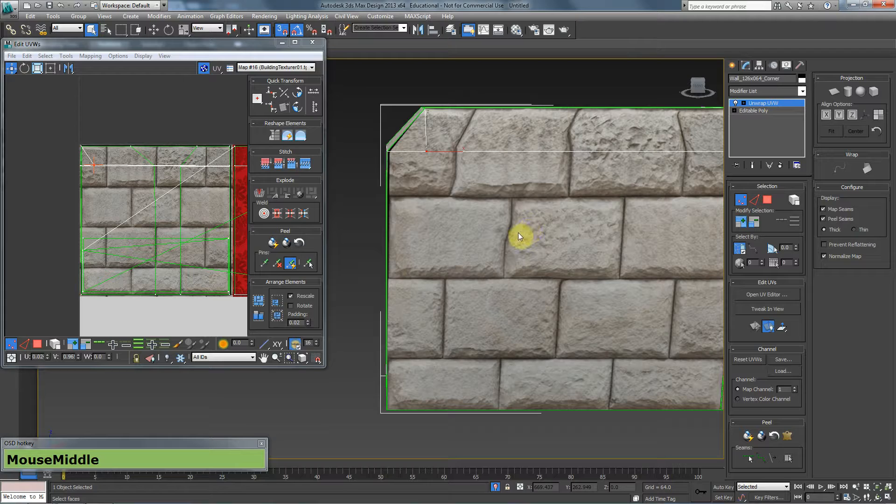
{"action": "right_click_drag", "start_coordinate": [480, 207], "coordinate": [585, 294]}
{"action": "left_click", "coordinate": [606, 294]}
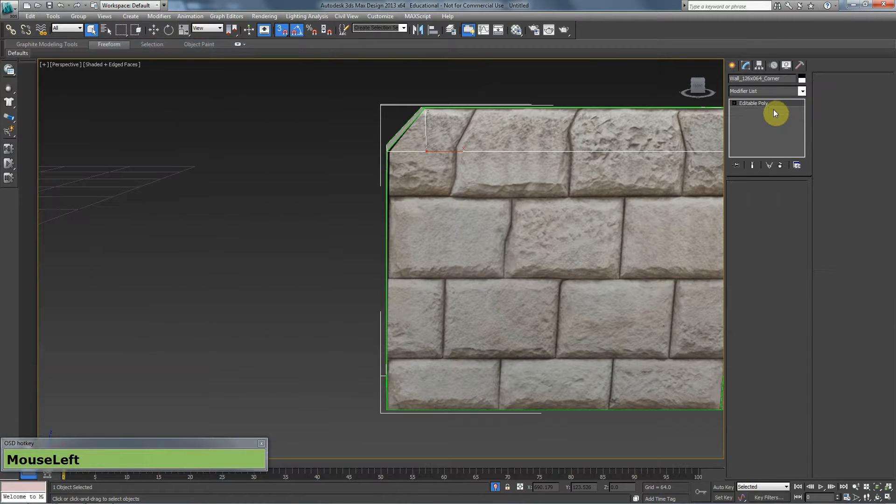
Connect the front bevel's short lower edge to the corner wall's bottom front edge with one new edge
{"action": "left_click", "coordinate": [758, 198]}
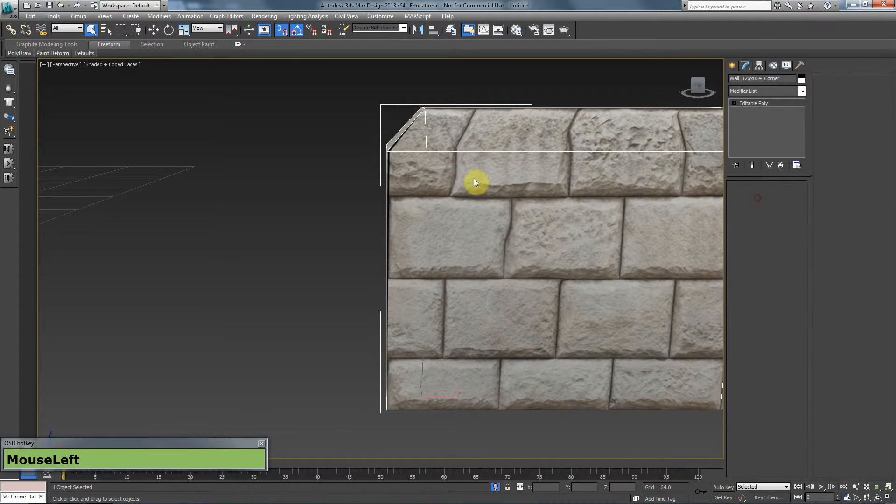
{"action": "left_click", "coordinate": [402, 151]}
{"action": "left_click", "coordinate": [429, 410], "text": "ctrl"}
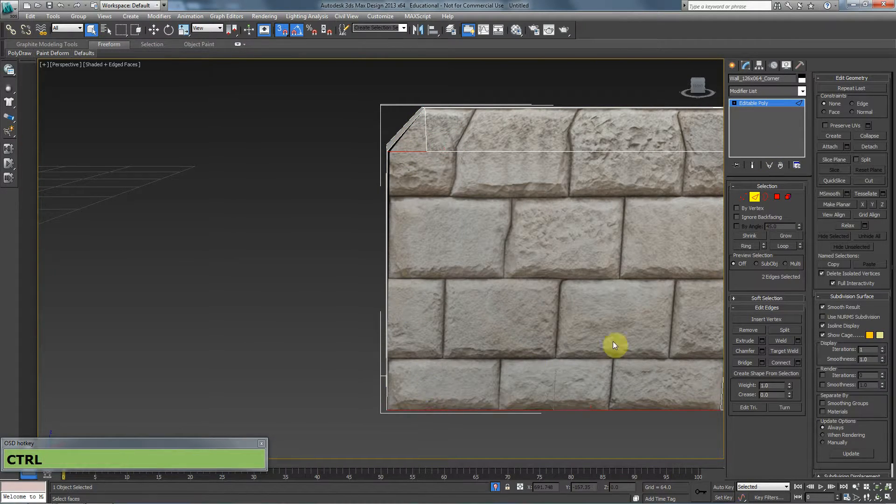
{"action": "middle_click", "coordinate": [539, 294]}
{"action": "scroll", "coordinate": [483, 321], "scroll_direction": "down", "scroll_amount": 2}
{"action": "middle_click_drag", "start_coordinate": [483, 321], "coordinate": [559, 321], "text": "alt"}
{"action": "left_click", "coordinate": [782, 360]}
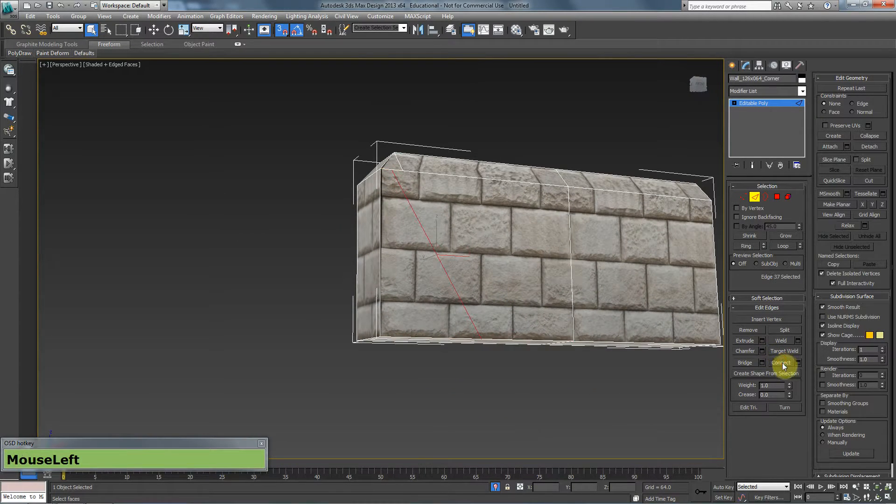
Target-weld the new edge's upper vertex onto the adjacent bevel vertex and move its bottom vertex directly beneath, at X 640
{"action": "key", "text": "1"}
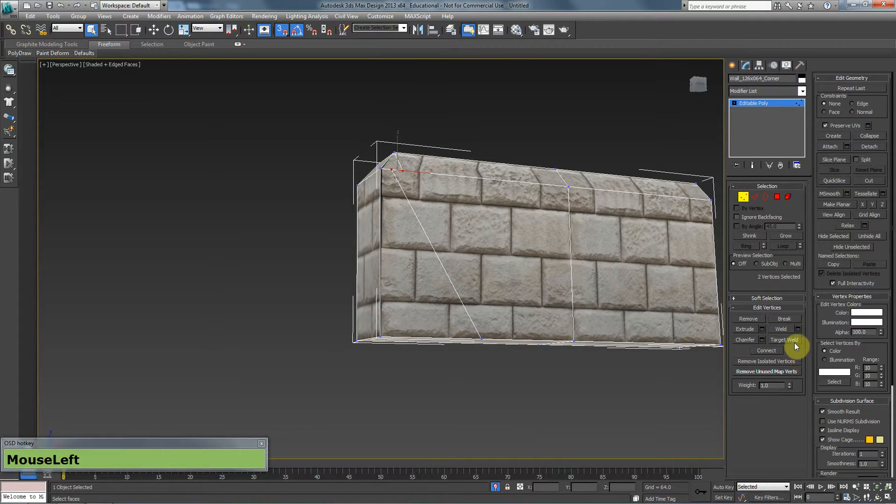
{"action": "left_click", "coordinate": [391, 170]}
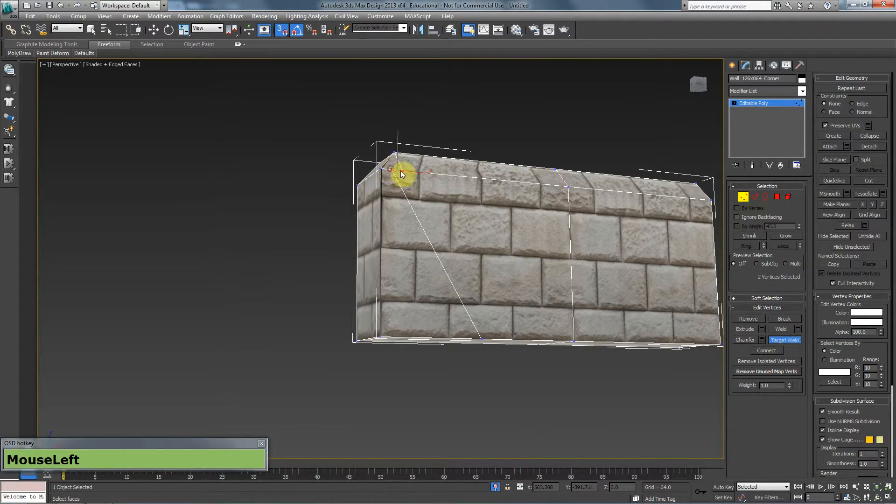
{"action": "left_click", "coordinate": [402, 171]}
{"action": "key", "text": "w"}
{"action": "left_click_drag", "start_coordinate": [490, 332], "coordinate": [556, 244]}
{"action": "middle_click_drag", "start_coordinate": [556, 244], "coordinate": [509, 293], "text": "alt"}
Apply Unwrap UVW to the corner wall and display Map #16 (BuildingTexturer01) behind its UVs in the UV editor
{"action": "left_click", "coordinate": [743, 196]}
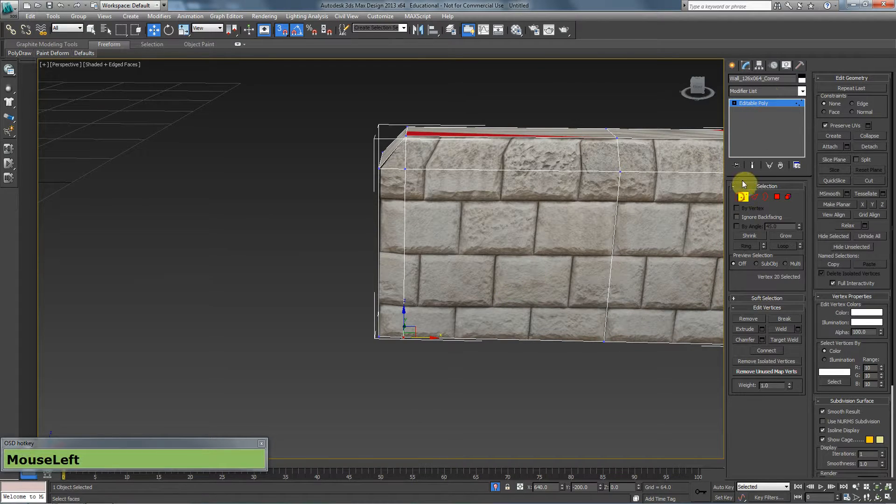
{"action": "left_click", "coordinate": [769, 91]}
{"action": "key", "text": "u"}
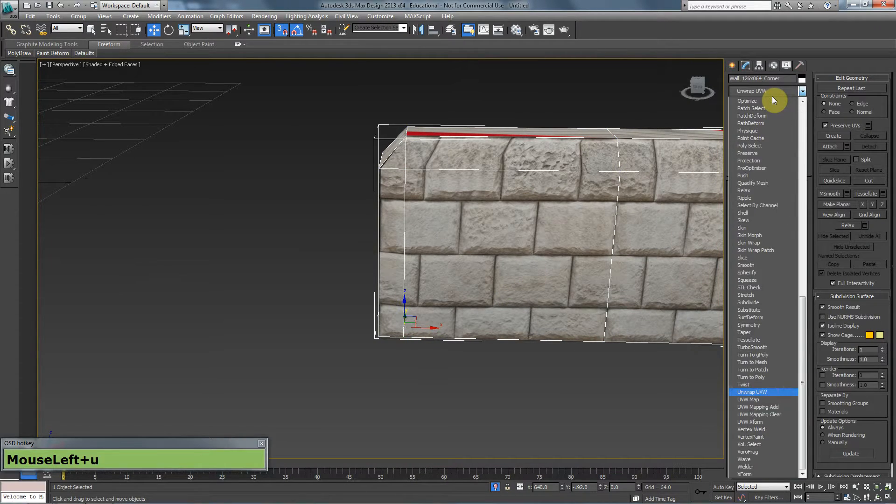
{"action": "key", "text": "Return"}
{"action": "left_click", "coordinate": [766, 201]}
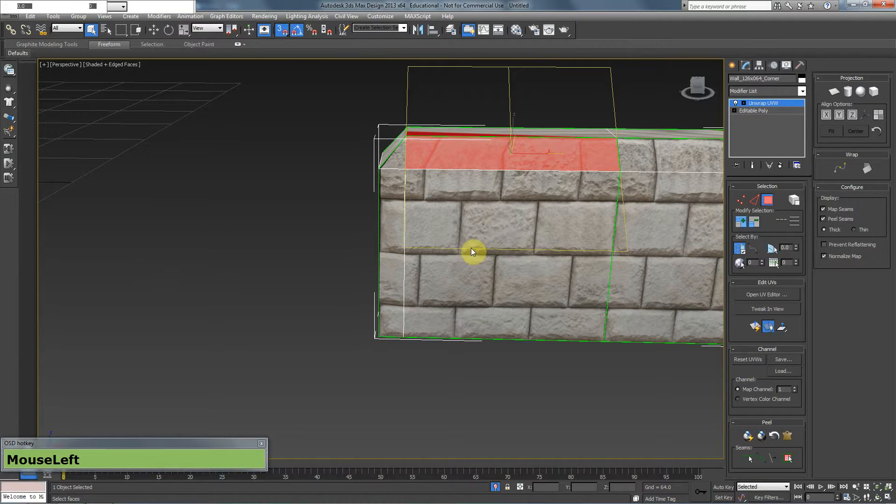
{"action": "middle_click", "coordinate": [249, 72]}
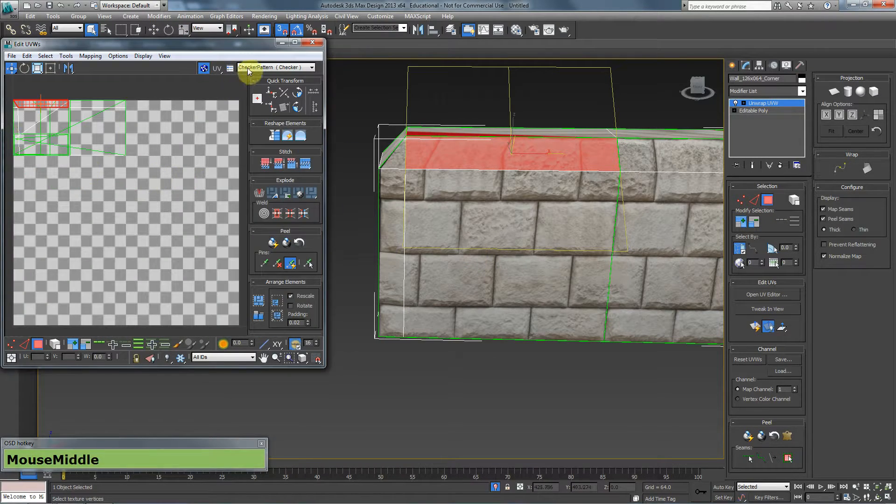
{"action": "left_click", "coordinate": [248, 67]}
{"action": "left_click", "coordinate": [260, 83]}
{"action": "middle_click_drag", "start_coordinate": [15, 103], "coordinate": [99, 121]}
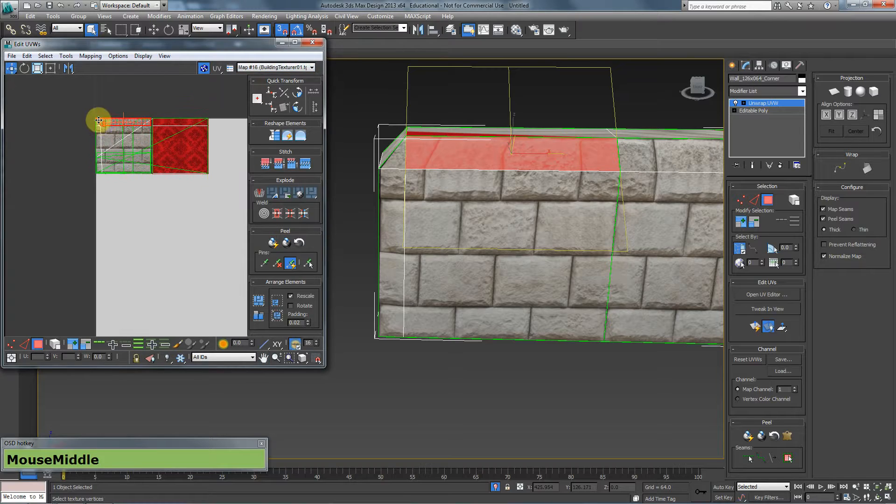
{"action": "scroll", "coordinate": [98, 120], "scroll_direction": "up", "scroll_amount": 5}
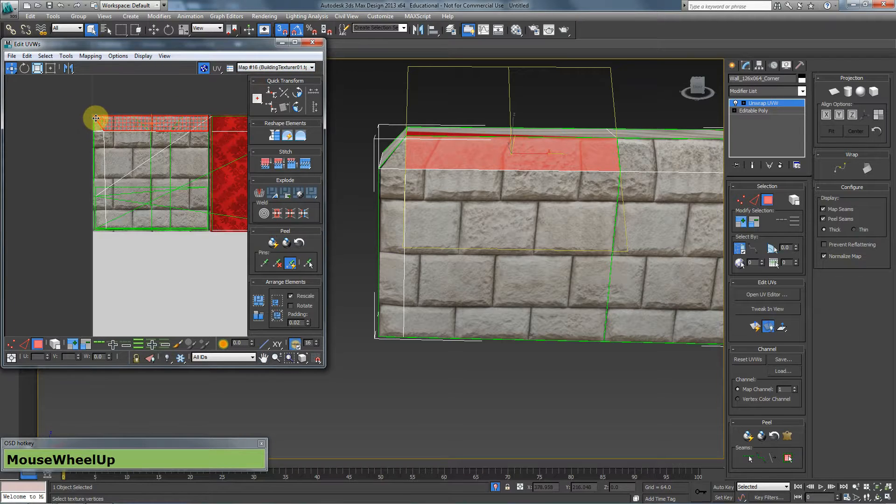
Select the new vertical edge on the wall's front and convert the selection to its two UV vertices
{"action": "left_click", "coordinate": [741, 199]}
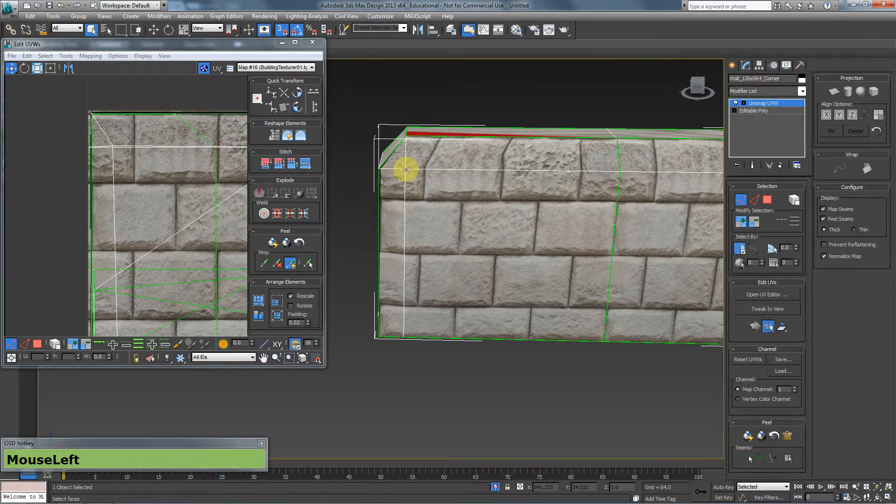
{"action": "key", "text": "2"}
{"action": "left_click", "coordinate": [405, 186]}
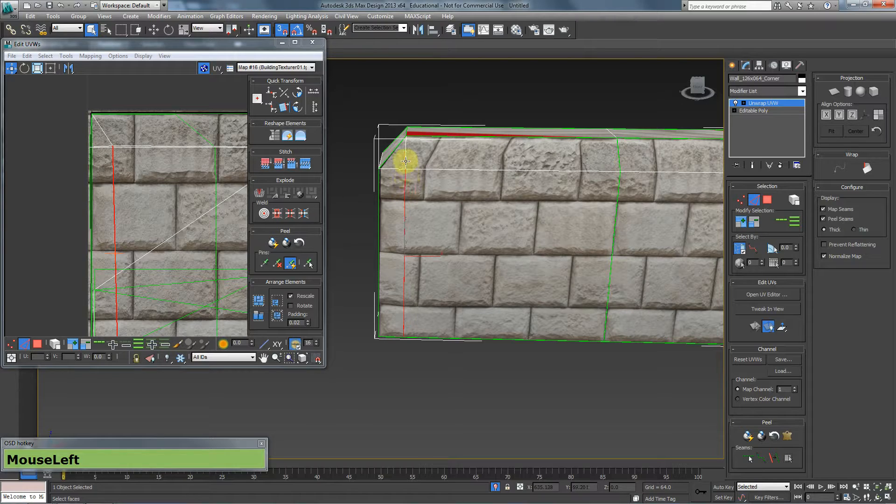
{"action": "left_click", "coordinate": [742, 201]}
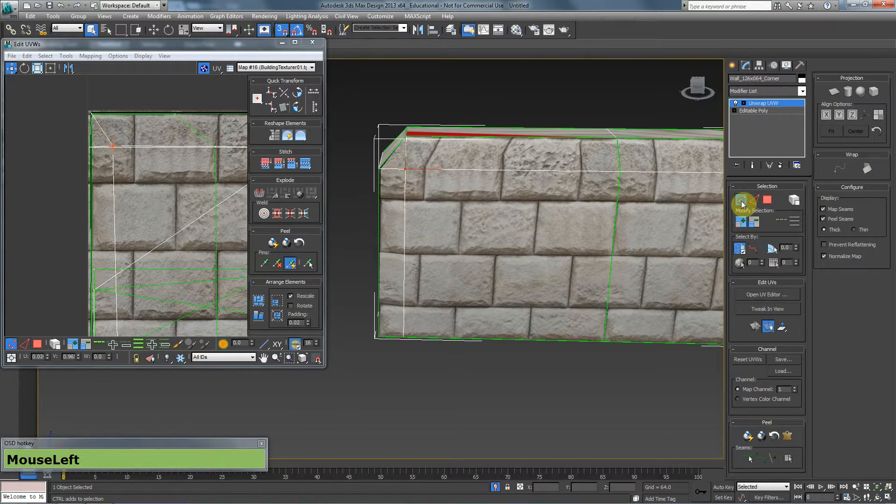
{"action": "left_click", "coordinate": [740, 200], "text": "ctrl"}
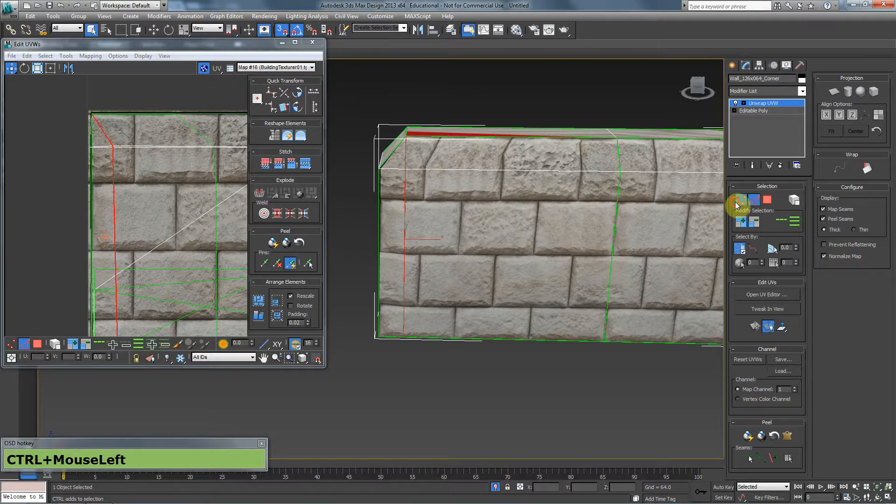
{"action": "middle_click_drag", "start_coordinate": [110, 200], "coordinate": [130, 157]}
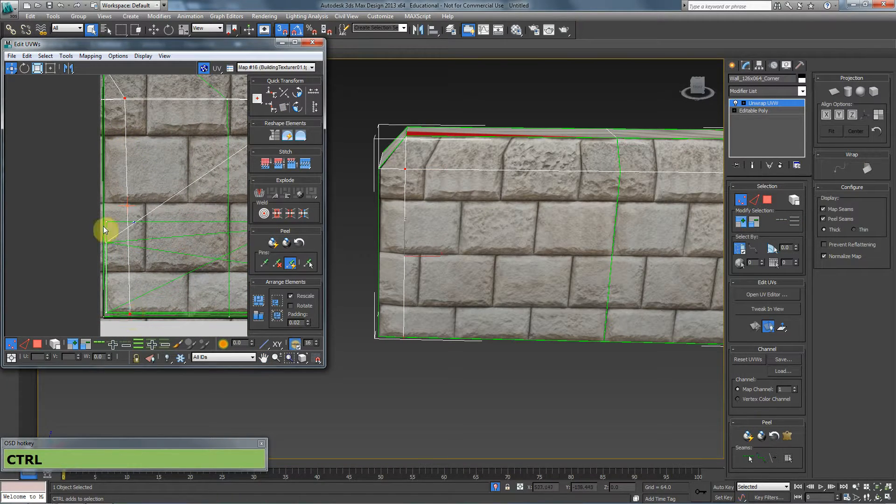
{"action": "middle_click_drag", "start_coordinate": [115, 115], "coordinate": [129, 142]}
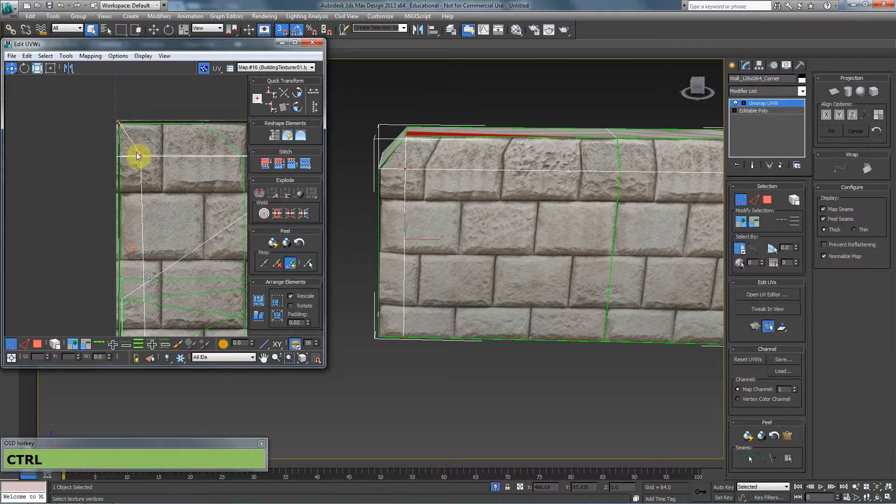
Try to shift the new edge's UV vertices toward the stone texture's outer edge, and undo the move
{"action": "mouse_move", "coordinate": [137, 156]}
{"action": "left_mouse_down"}
{"action": "mouse_move", "coordinate": [154, 150]}
{"action": "mouse_move", "coordinate": [129, 156]}
{"action": "mouse_move", "coordinate": [122, 173]}
{"action": "mouse_move", "coordinate": [141, 150]}
{"action": "mouse_move", "coordinate": [132, 153]}
{"action": "left_mouse_up"}
{"action": "key", "text": "ctrl+z"}
{"action": "key", "text": "ctrl+z"}
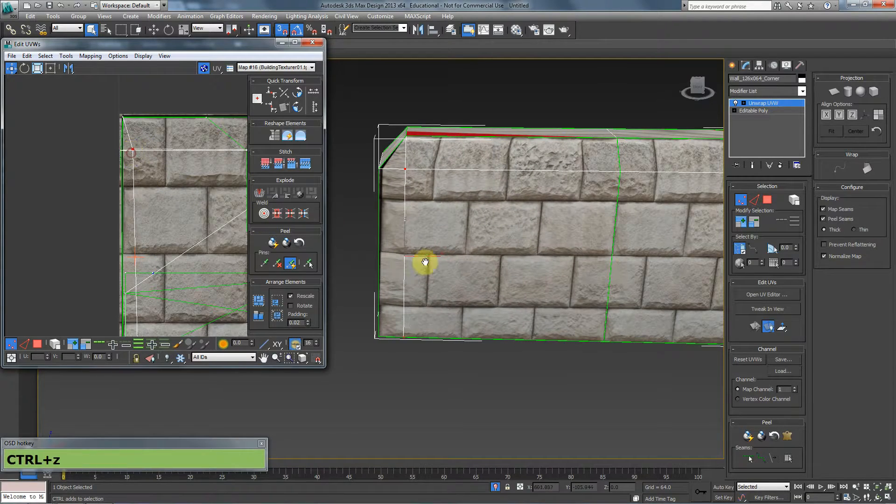
Shift the new edge's two UV vertices horizontally toward the stone texture's outer edge
{"action": "middle_click_drag", "start_coordinate": [430, 258], "coordinate": [464, 267], "text": "alt"}
{"action": "left_click", "coordinate": [143, 168]}
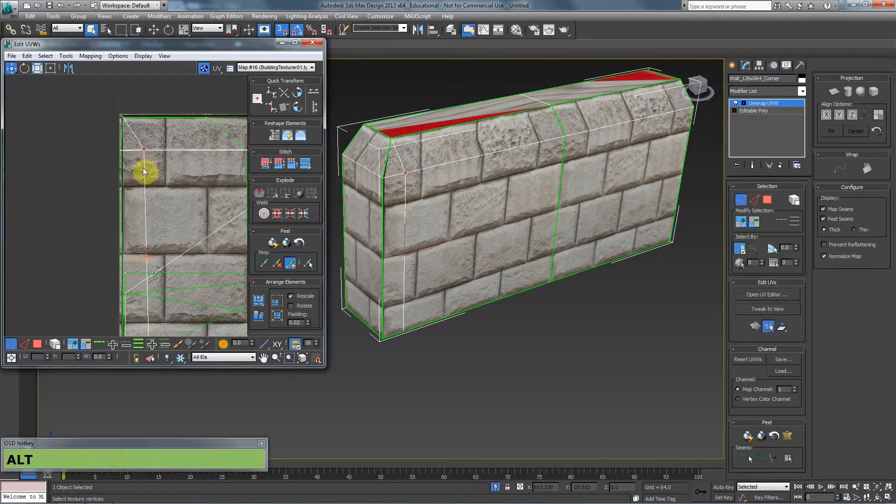
{"action": "left_click_drag", "start_coordinate": [145, 151], "coordinate": [134, 150], "text": "shift"}
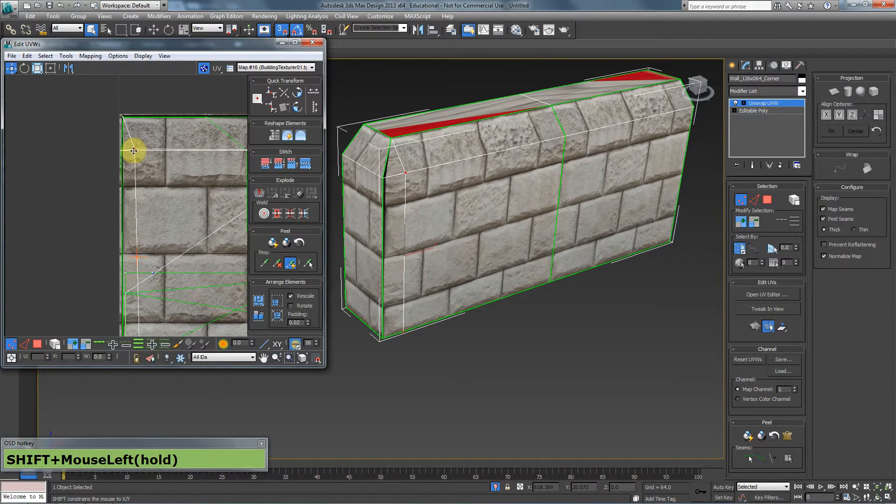
{"action": "middle_click_drag", "start_coordinate": [460, 285], "coordinate": [418, 270], "text": "alt"}
{"action": "scroll", "coordinate": [412, 265], "scroll_direction": "down", "scroll_amount": 4}
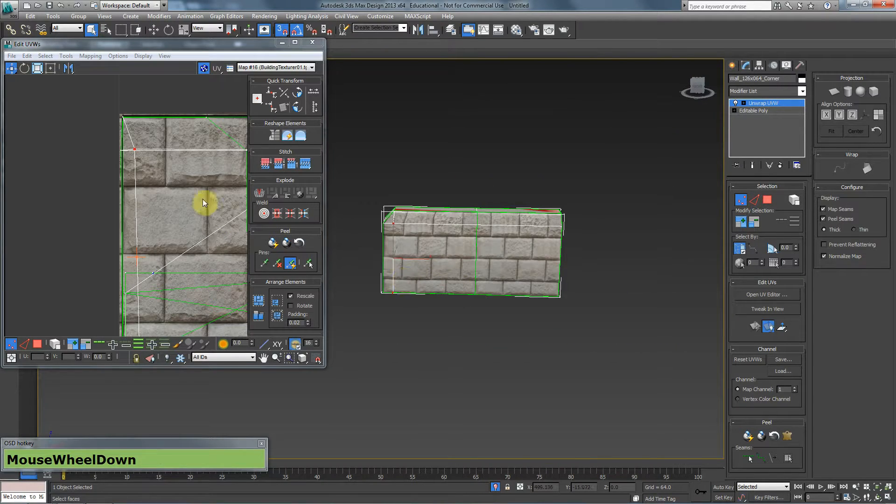
{"action": "left_click_drag", "start_coordinate": [133, 150], "coordinate": [126, 155], "text": "shift"}
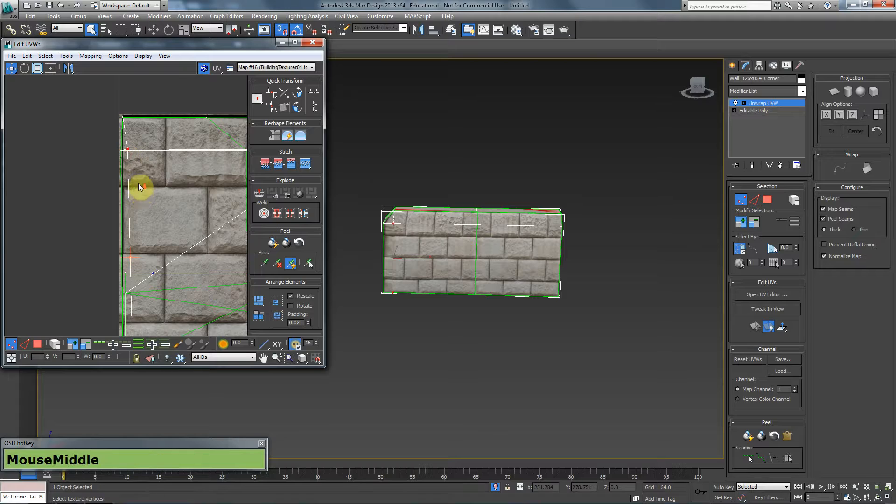
Deselect the upper UV vertex and move the bottom one outward to straighten the new edge's UV line
{"action": "scroll", "coordinate": [140, 220], "scroll_direction": "down", "scroll_amount": 1}
{"action": "middle_click_drag", "start_coordinate": [140, 188], "coordinate": [68, 181]}
{"action": "middle_click_drag", "start_coordinate": [159, 244], "coordinate": [142, 160]}
{"action": "scroll", "coordinate": [177, 235], "scroll_direction": "up", "scroll_amount": 1}
{"action": "middle_click_drag", "start_coordinate": [161, 228], "coordinate": [165, 286]}
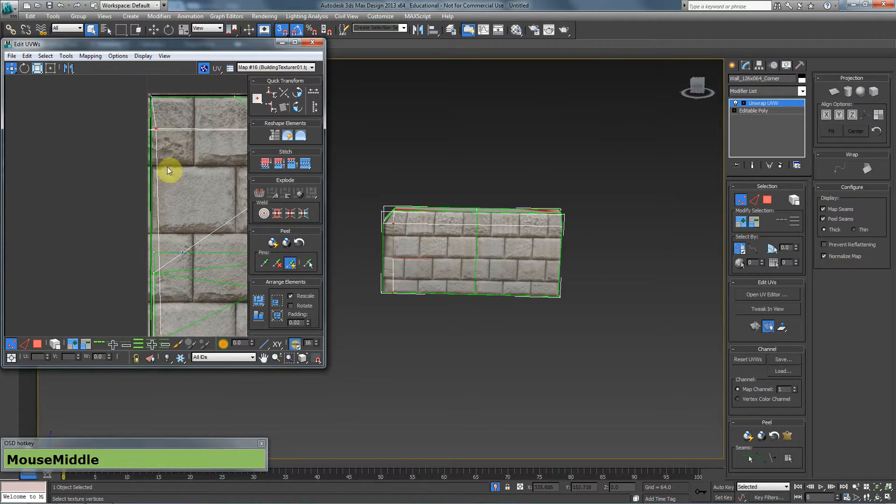
{"action": "left_click_drag", "start_coordinate": [164, 151], "coordinate": [136, 92], "text": "alt"}
{"action": "middle_click_drag", "start_coordinate": [190, 243], "coordinate": [174, 177]}
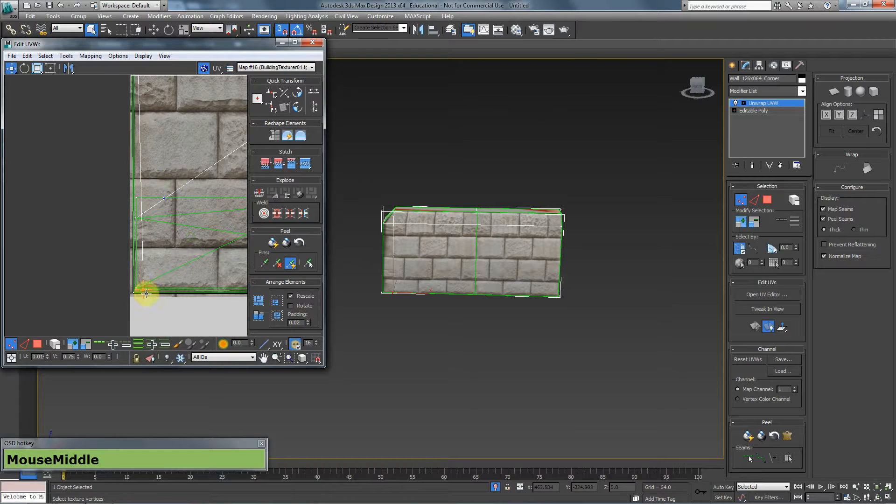
{"action": "left_click_drag", "start_coordinate": [143, 290], "coordinate": [135, 291]}
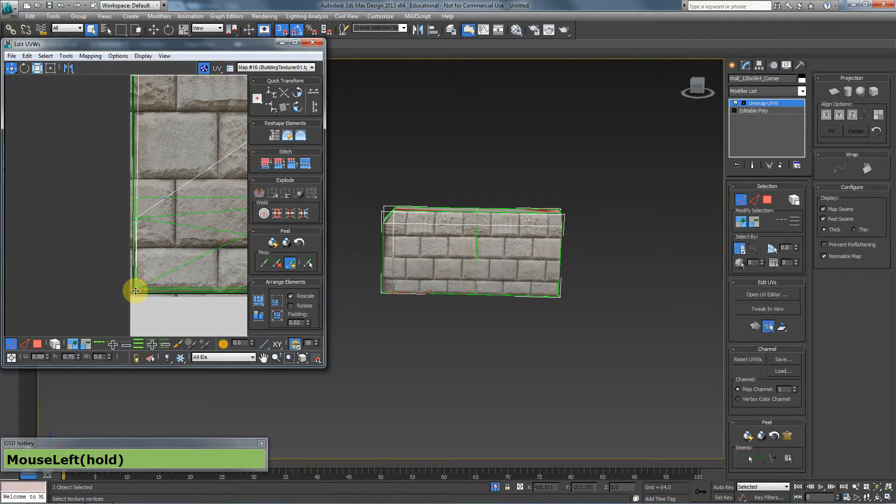
Select only the new vertical UV edge and shift it horizontally inward to reduce the texture stretching beside the corner
{"action": "middle_click_drag", "start_coordinate": [434, 288], "coordinate": [388, 310], "text": "alt"}
{"action": "scroll", "coordinate": [396, 299], "scroll_direction": "up", "scroll_amount": 4}
{"action": "middle_click_drag", "start_coordinate": [229, 238], "coordinate": [232, 260]}
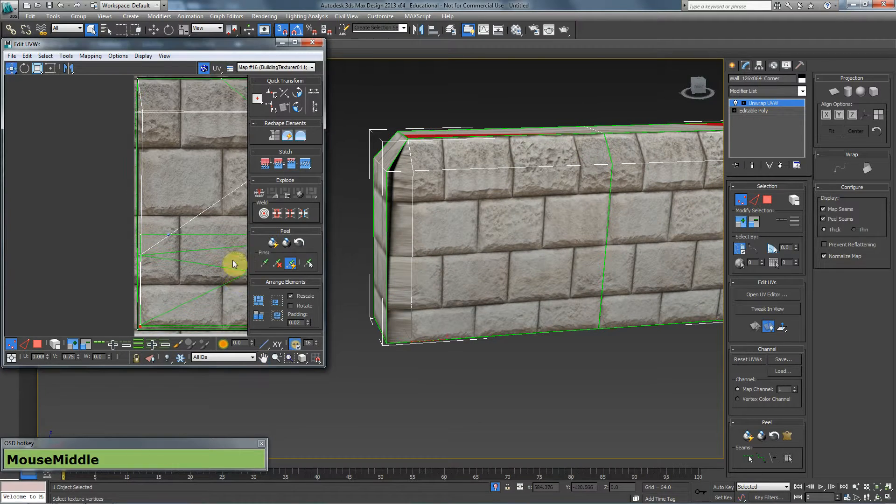
{"action": "key", "text": "2"}
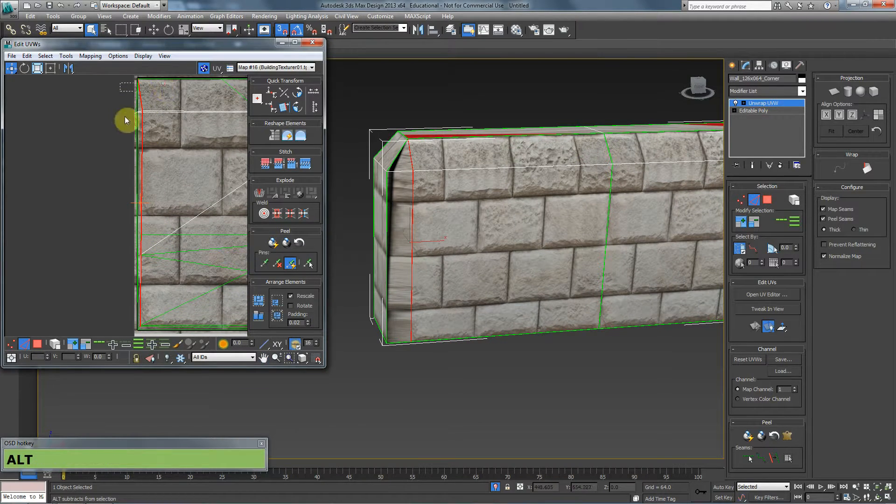
{"action": "middle_click_drag", "start_coordinate": [164, 215], "coordinate": [132, 195]}
{"action": "scroll", "coordinate": [135, 200], "scroll_direction": "down", "scroll_amount": 2}
{"action": "left_click_drag", "start_coordinate": [117, 185], "coordinate": [123, 185], "text": "shift"}
{"action": "middle_click_drag", "start_coordinate": [429, 280], "coordinate": [407, 283], "text": "alt"}
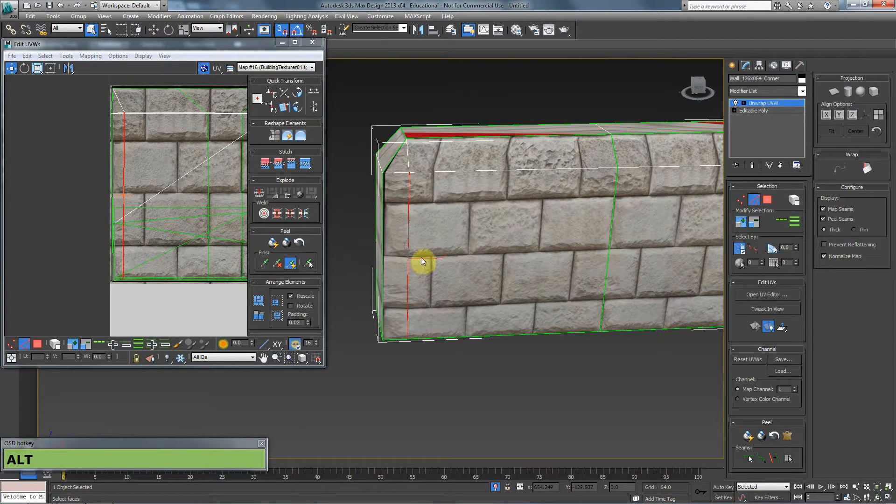
Collapse the adjusted UVs by converting the corner wall to an Editable Poly, and inspect its front texture
{"action": "right_click", "coordinate": [427, 203]}
{"action": "left_click", "coordinate": [519, 297]}
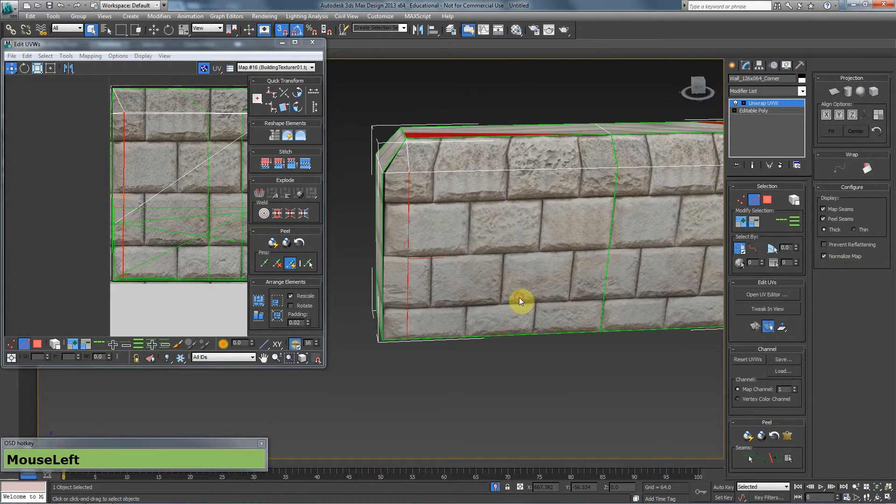
{"action": "middle_click_drag", "start_coordinate": [413, 273], "coordinate": [515, 200], "text": "alt"}
{"action": "scroll", "coordinate": [420, 229], "scroll_direction": "down", "scroll_amount": 2}
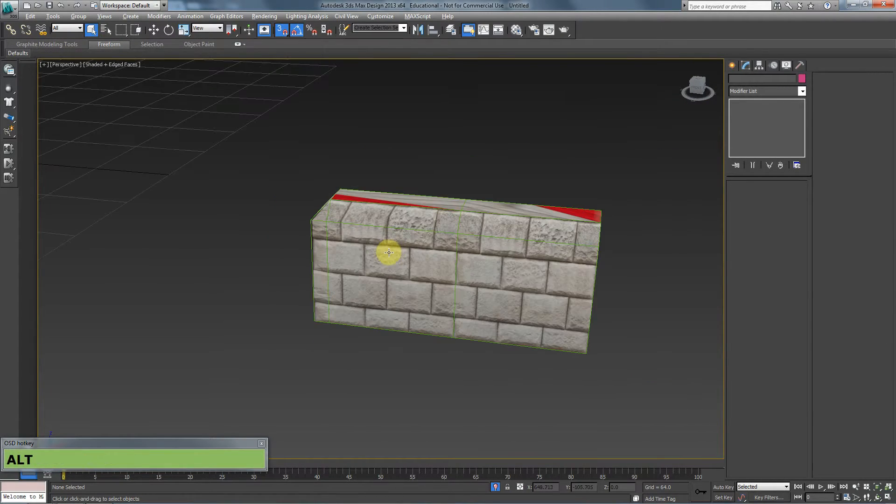
{"action": "middle_click_drag", "start_coordinate": [380, 251], "coordinate": [400, 252], "text": "alt"}
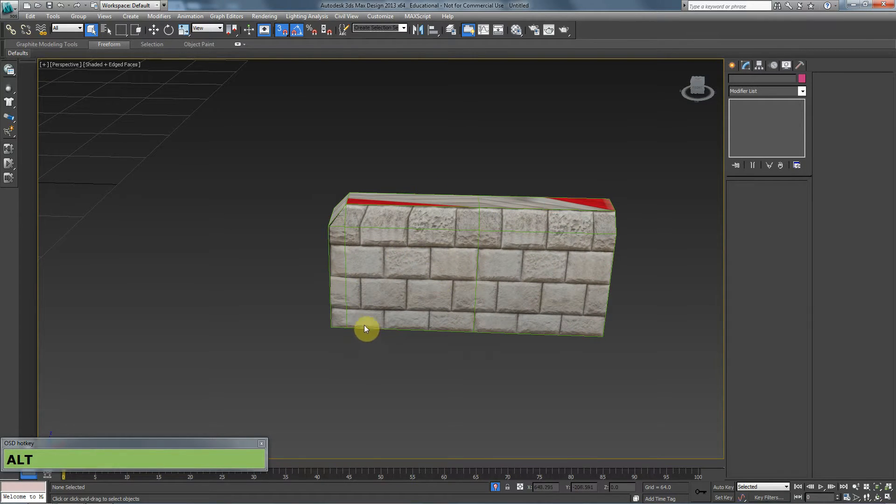
Exit isolation to bring back the neighbouring walls and inspect the corner wall in place
{"action": "right_click_drag", "start_coordinate": [410, 257], "coordinate": [416, 228]}
{"action": "left_click", "coordinate": [418, 260]}
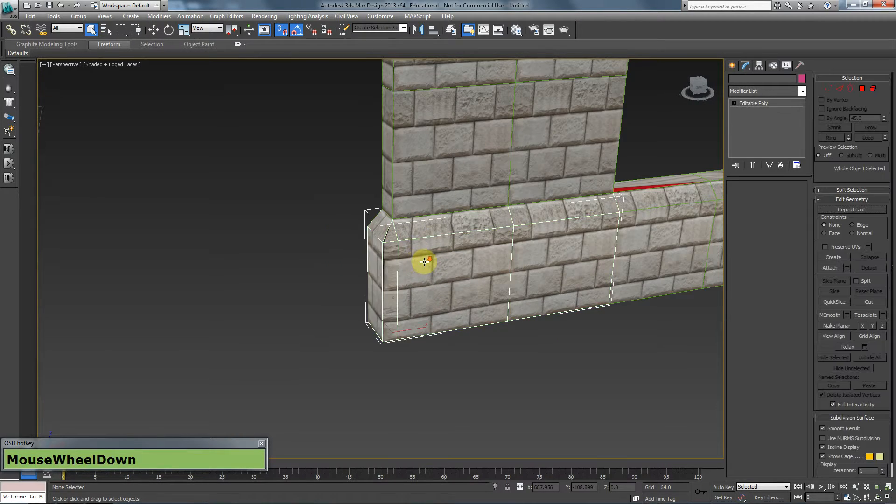
{"action": "scroll", "coordinate": [387, 290], "scroll_direction": "down", "scroll_amount": 5}
{"action": "mouse_move", "coordinate": [388, 290]}
{"action": "middle_mouse_down", "text": "alt"}
{"action": "mouse_move", "coordinate": [406, 262]}
{"action": "mouse_move", "coordinate": [408, 302]}
{"action": "mouse_move", "coordinate": [338, 299]}
{"action": "mouse_move", "coordinate": [400, 287]}
{"action": "middle_mouse_up", "text": "alt"}
{"action": "left_click", "coordinate": [402, 264], "text": "ctrl"}
Check the Wakehurst Place Mansion photo in the browser, return to 3ds Max, and select the upper wall in Front view
{"action": "key", "text": "alt+Tab"}
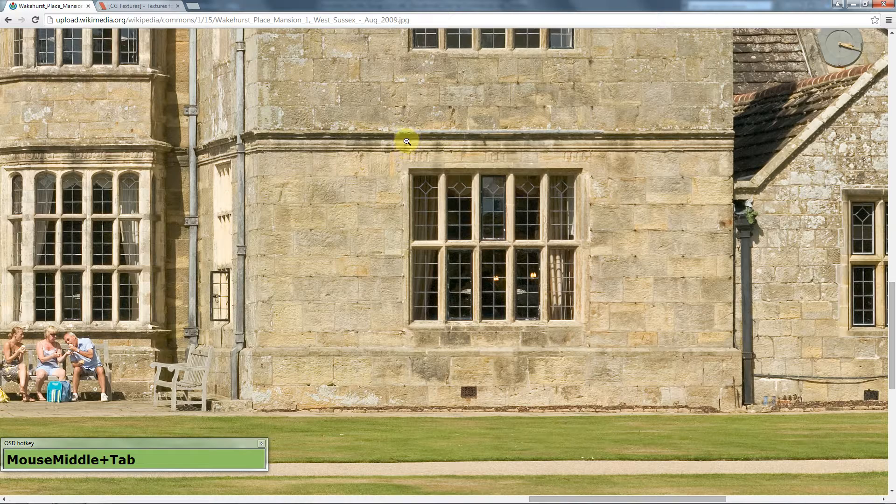
{"action": "key", "text": "alt+Tab"}
{"action": "left_click", "coordinate": [425, 180]}
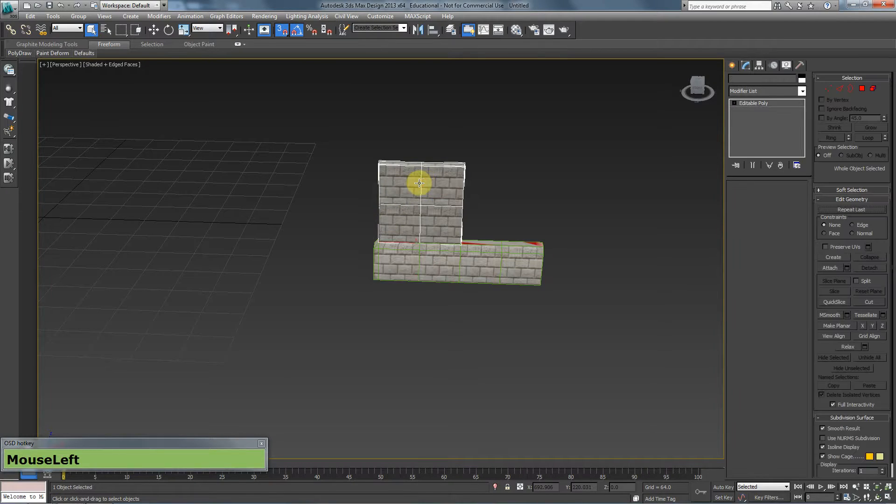
{"action": "key", "text": "f"}
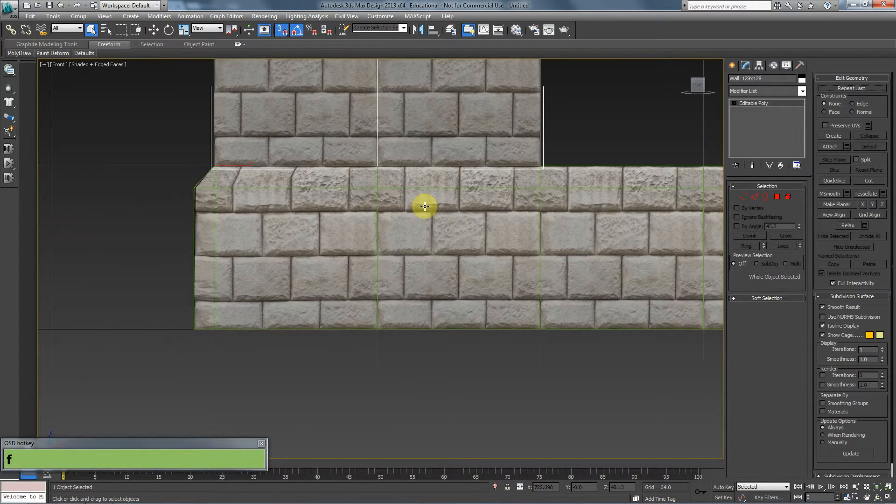
Duplicate the upper wall as an independent copy, snapped directly on top of the original in Front view
{"action": "scroll", "coordinate": [425, 206], "scroll_direction": "down", "scroll_amount": 5}
{"action": "key", "text": "w"}
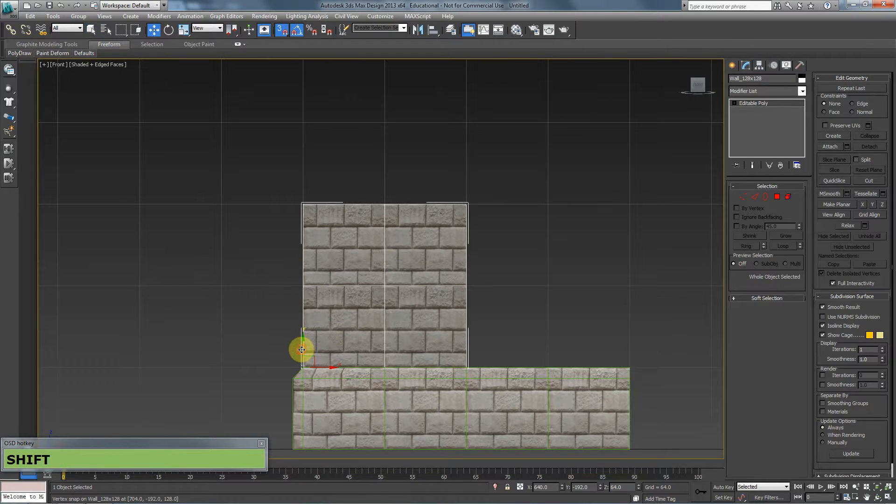
{"action": "mouse_move", "coordinate": [301, 350]}
{"action": "left_mouse_down", "text": "shift"}
{"action": "mouse_move", "coordinate": [312, 174]}
{"action": "mouse_move", "coordinate": [310, 206]}
{"action": "left_mouse_up", "text": "shift"}
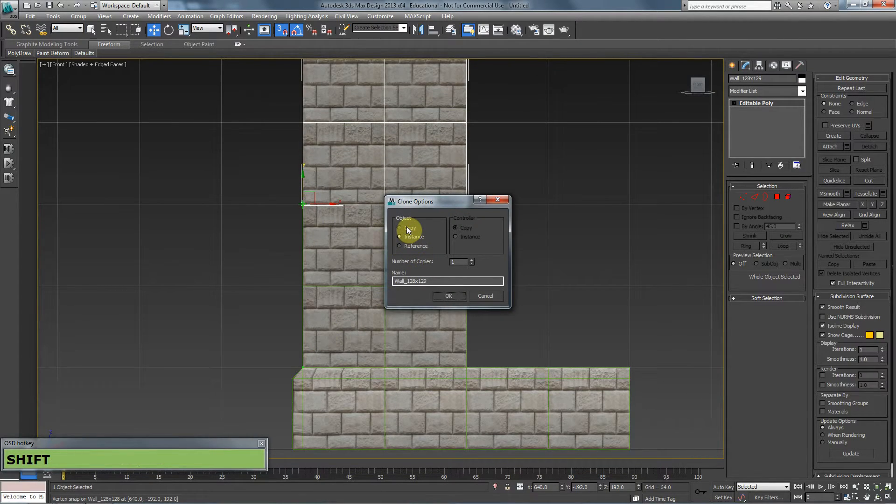
{"action": "left_click", "coordinate": [408, 229]}
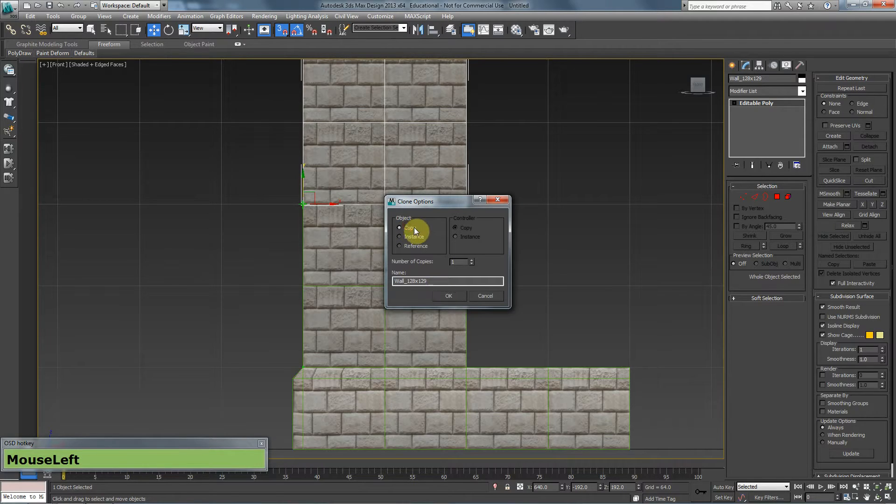
{"action": "left_click", "coordinate": [449, 295]}
{"action": "middle_click", "coordinate": [345, 231]}
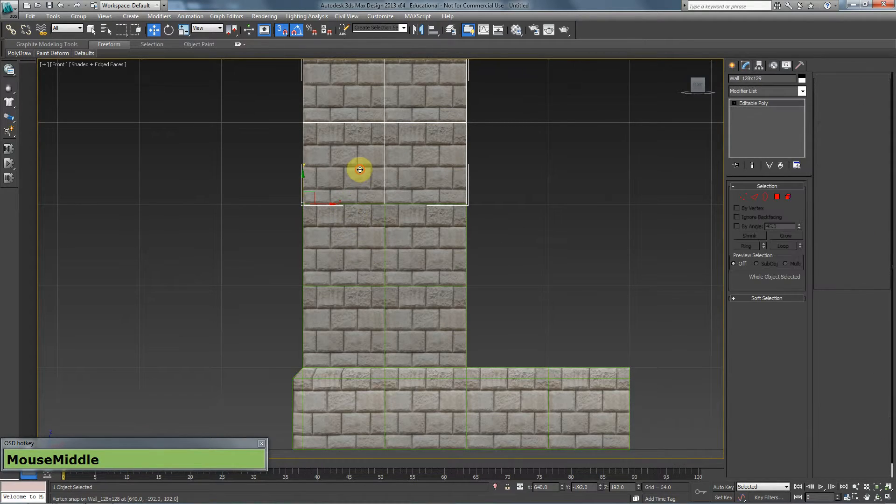
{"action": "left_click", "coordinate": [361, 203]}
{"action": "middle_click_drag", "start_coordinate": [360, 202], "coordinate": [359, 219]}
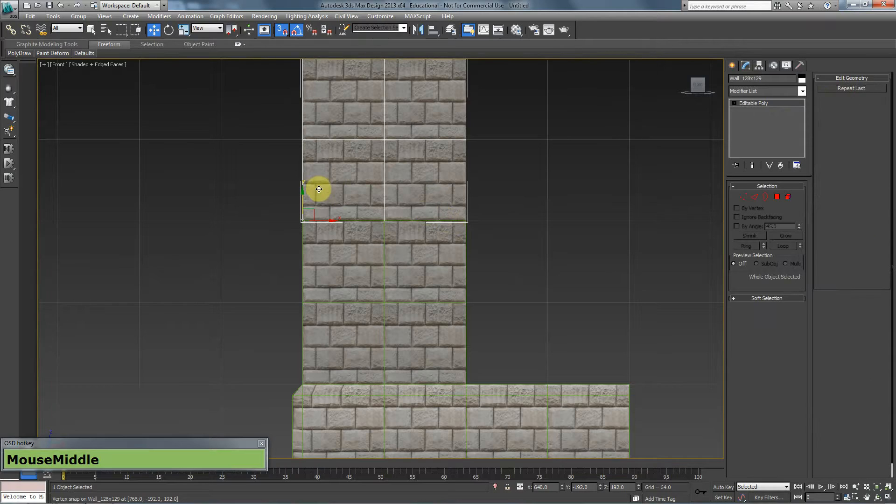
Check the ledge in the browser's Wakehurst Place Mansion photo, return to 3ds Max, and set the grid spacing to 32
{"action": "key", "text": "alt+Tab"}
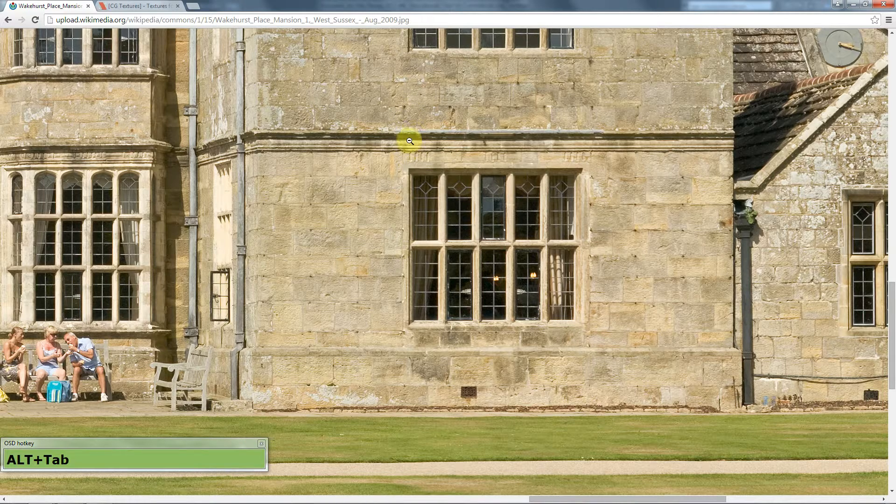
{"action": "key", "text": "alt+Tab"}
{"action": "middle_click_drag", "start_coordinate": [409, 154], "coordinate": [294, 191]}
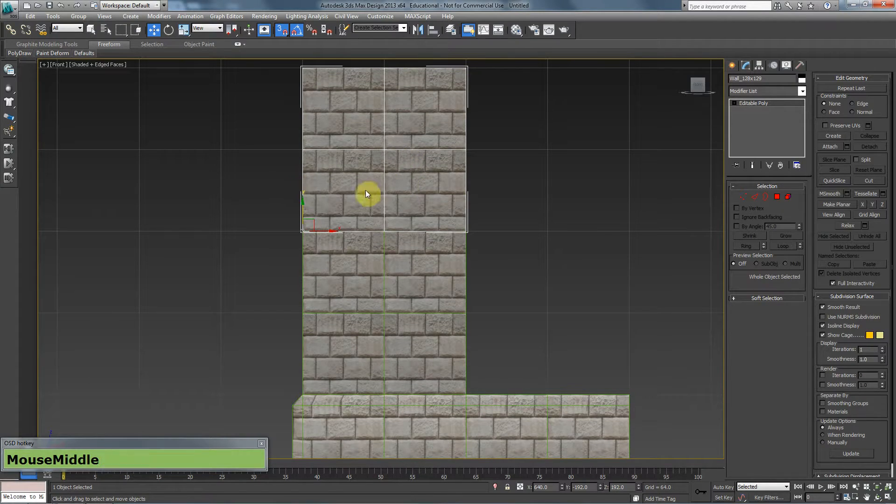
{"action": "middle_click_drag", "start_coordinate": [376, 131], "coordinate": [377, 140]}
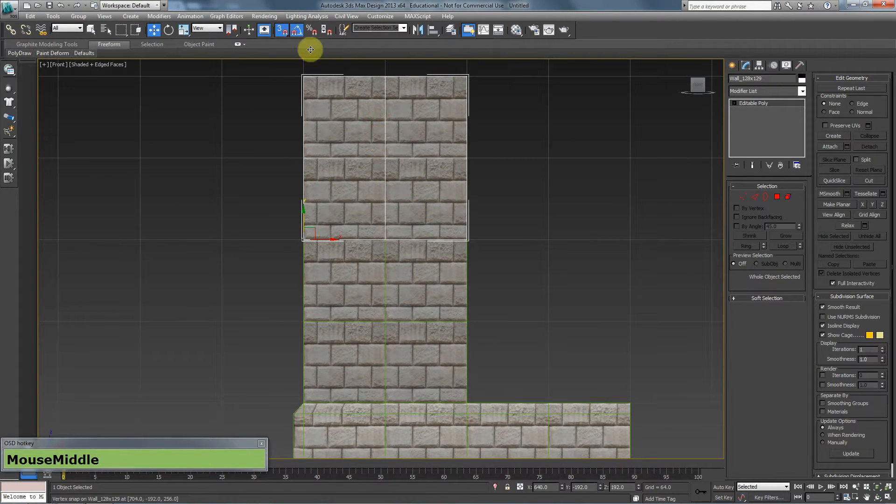
{"action": "right_click", "coordinate": [283, 31]}
{"action": "left_click", "coordinate": [454, 206]}
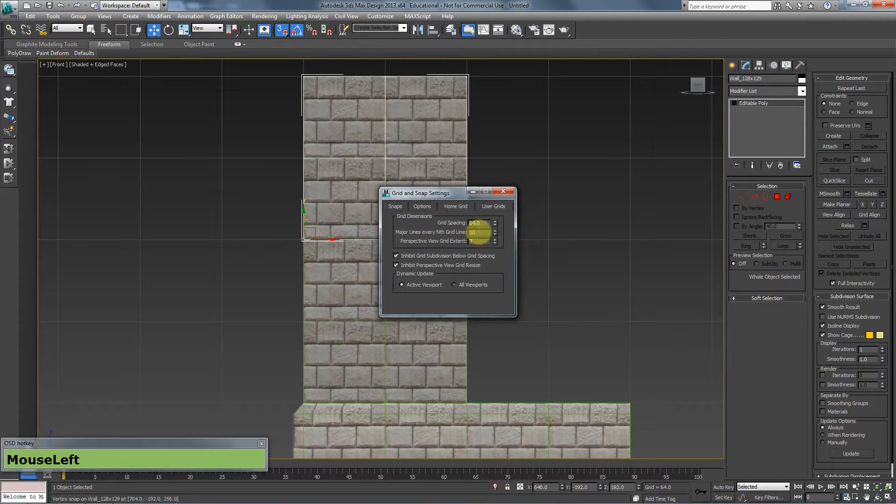
{"action": "double_click", "coordinate": [477, 223]}
{"action": "type", "text": "32"}
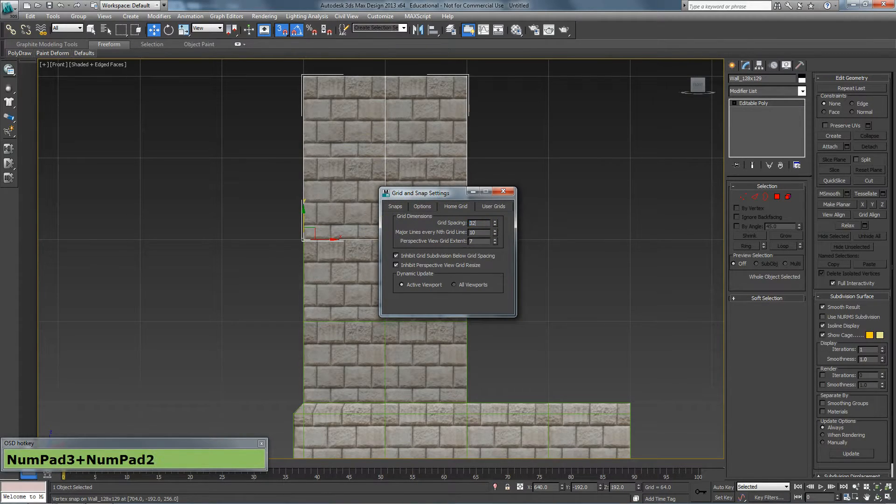
{"action": "left_click", "coordinate": [503, 192]}
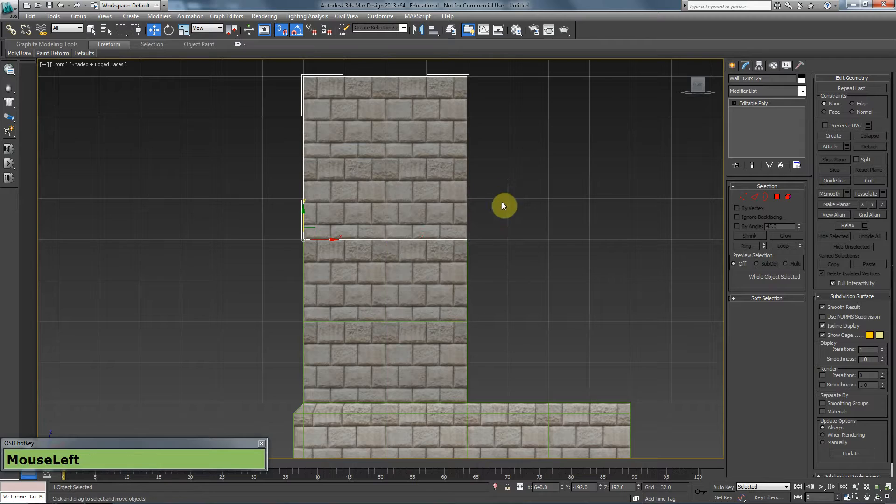
Connect the vertical edges in the lower half of the copied wall with one horizontal edge loop
{"action": "left_click", "coordinate": [756, 200]}
{"action": "left_click_drag", "start_coordinate": [518, 196], "coordinate": [66, 198]}
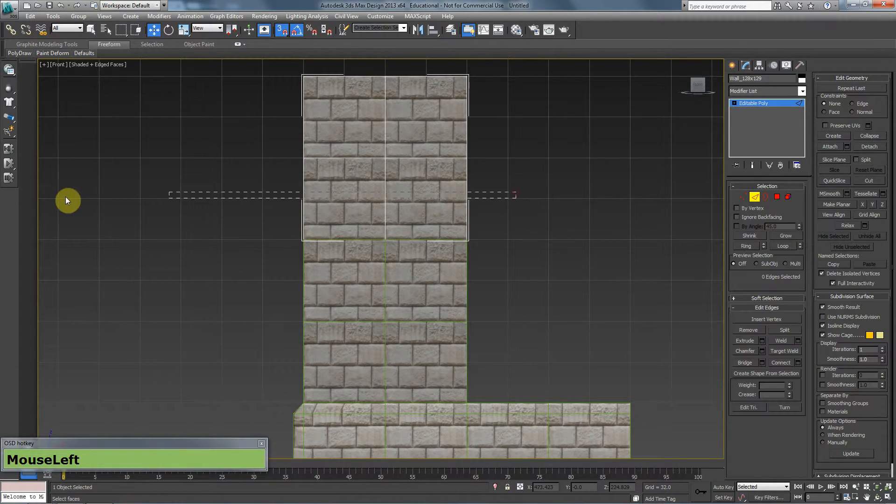
{"action": "left_click", "coordinate": [782, 364]}
{"action": "scroll", "coordinate": [398, 224], "scroll_direction": "up", "scroll_amount": 3}
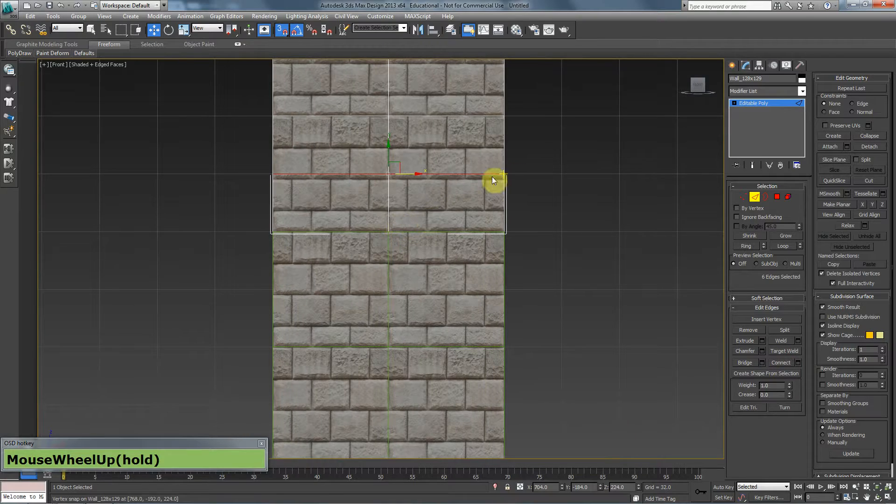
Delete the copied wall's vertices above the new edge loop, leaving a short band, and decline resaving the autobackup file
{"action": "left_click", "coordinate": [751, 197]}
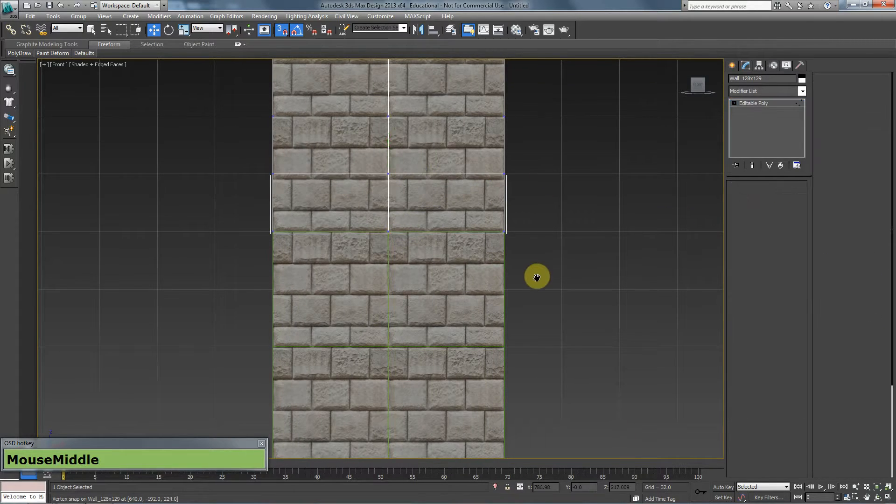
{"action": "middle_click_drag", "start_coordinate": [536, 276], "coordinate": [538, 287]}
{"action": "scroll", "coordinate": [567, 383], "scroll_direction": "down", "scroll_amount": 2}
{"action": "middle_click_drag", "start_coordinate": [567, 382], "coordinate": [534, 422]}
{"action": "left_click_drag", "start_coordinate": [526, 115], "coordinate": [268, 263]}
{"action": "key", "text": "Delete"}
{"action": "key", "text": "End"}
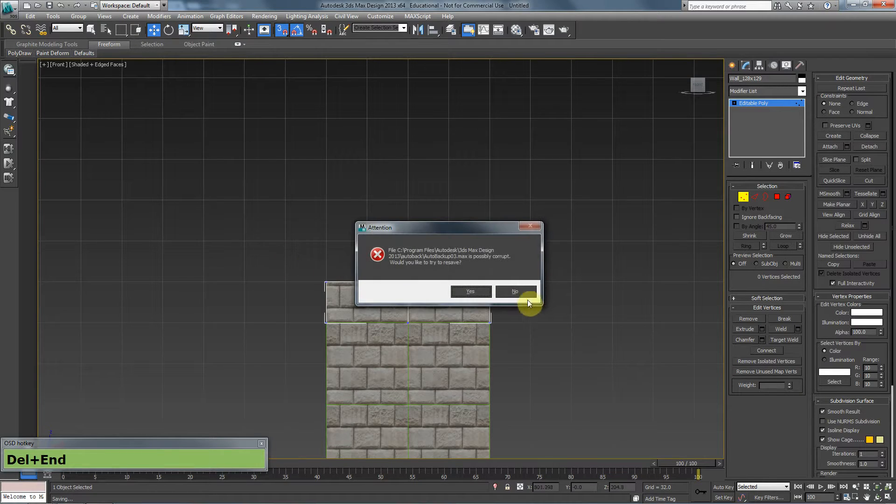
{"action": "left_click", "coordinate": [522, 294]}
Close the open top of the short wall band by bridging its front and back edges on both halves
{"action": "left_click", "coordinate": [760, 198]}
{"action": "middle_click_drag", "start_coordinate": [232, 256], "coordinate": [266, 304], "text": "alt"}
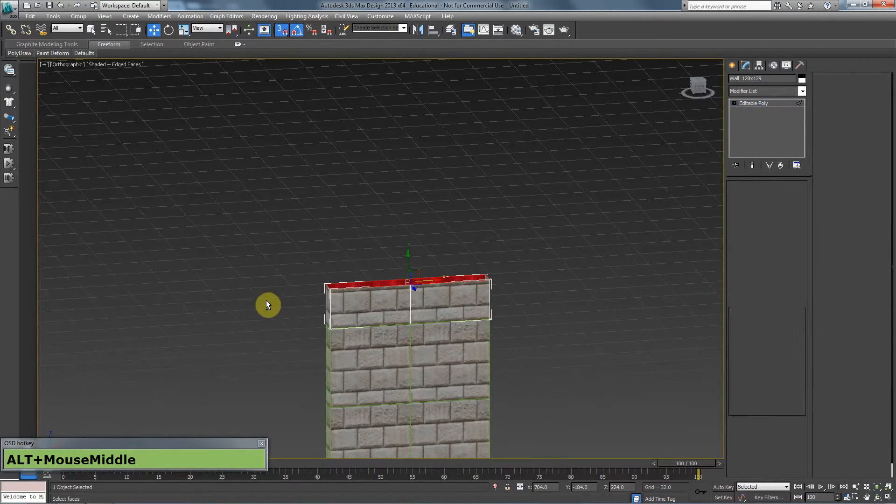
{"action": "key", "text": "p"}
{"action": "middle_click", "coordinate": [370, 305]}
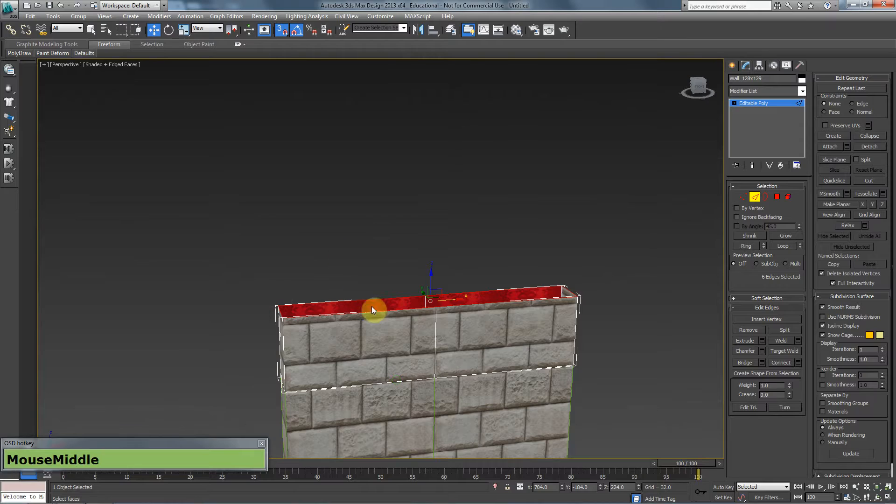
{"action": "left_click", "coordinate": [480, 300]}
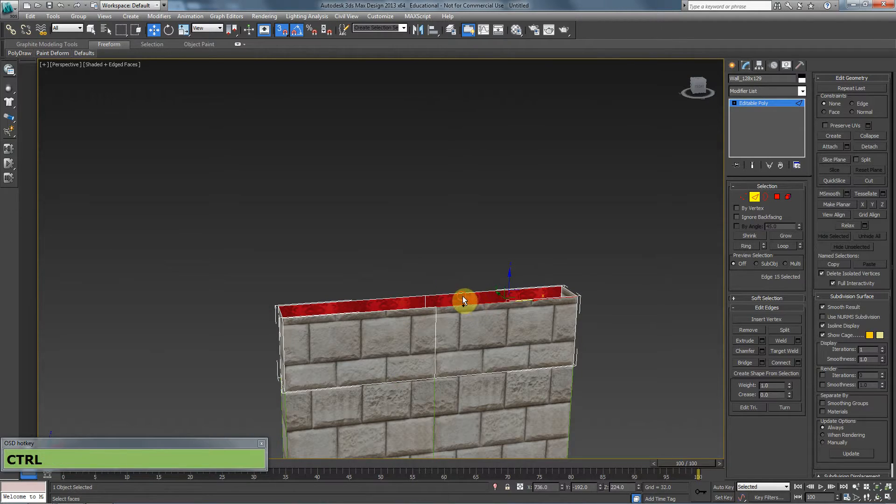
{"action": "left_click", "coordinate": [462, 296], "text": "ctrl"}
{"action": "left_click", "coordinate": [384, 309]}
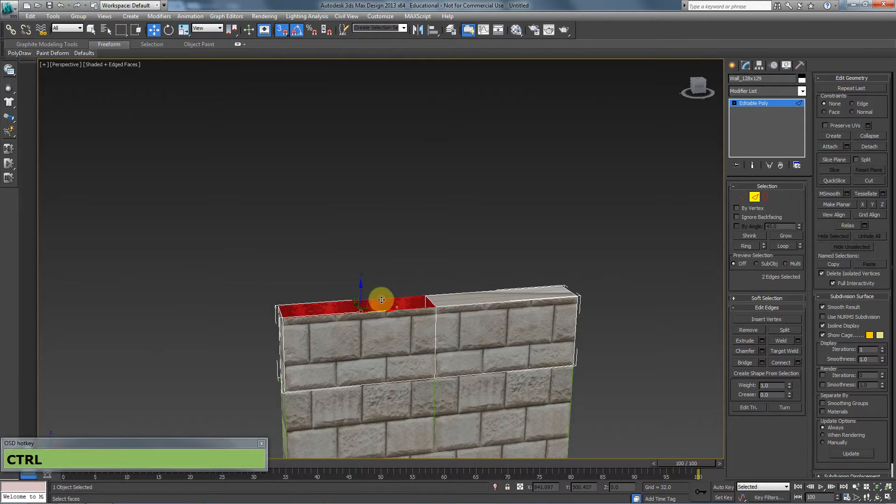
{"action": "left_click", "coordinate": [434, 312], "text": "ctrl"}
{"action": "left_click", "coordinate": [722, 359]}
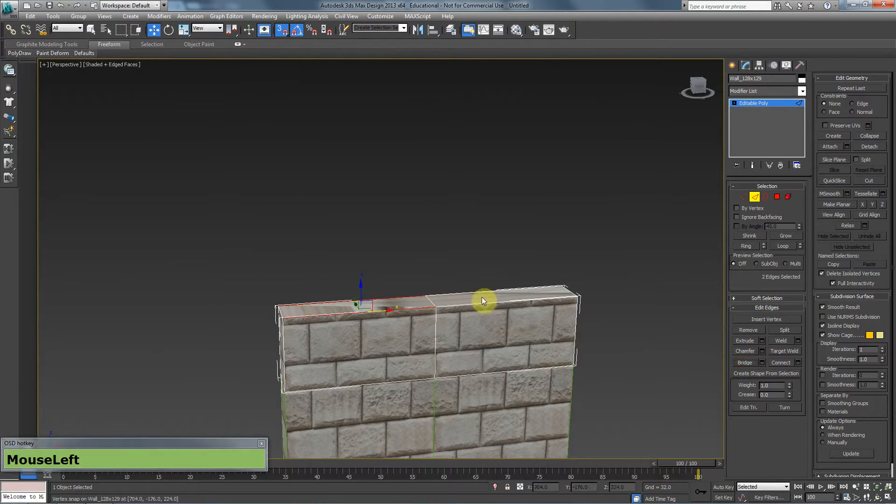
{"action": "middle_click_drag", "start_coordinate": [482, 300], "coordinate": [382, 295], "text": "alt"}
{"action": "left_click", "coordinate": [351, 289]}
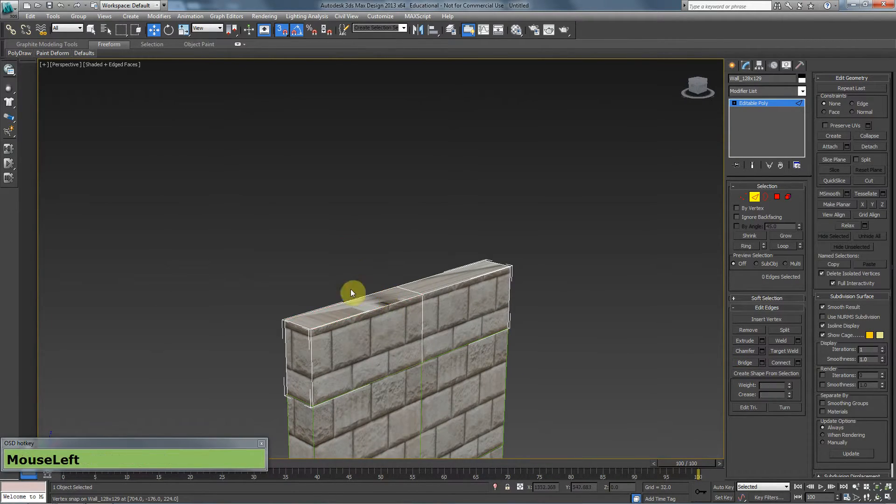
{"action": "middle_click_drag", "start_coordinate": [350, 341], "coordinate": [405, 331], "text": "alt"}
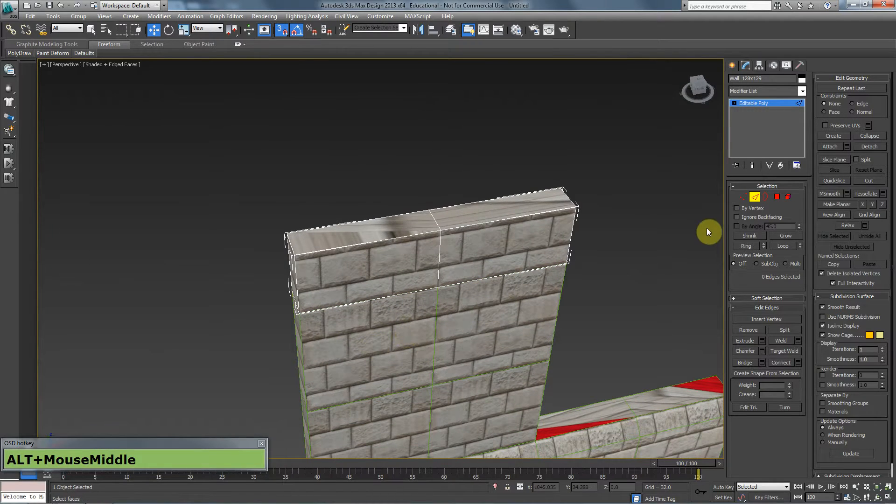
{"action": "middle_click_drag", "start_coordinate": [707, 231], "coordinate": [510, 233], "text": "alt"}
Connect the top band's vertical edges with 4 segments, comparing against the ledge in the browser's mansion photo before accepting
{"action": "key", "text": "f"}
{"action": "middle_click_drag", "start_coordinate": [422, 144], "coordinate": [416, 368]}
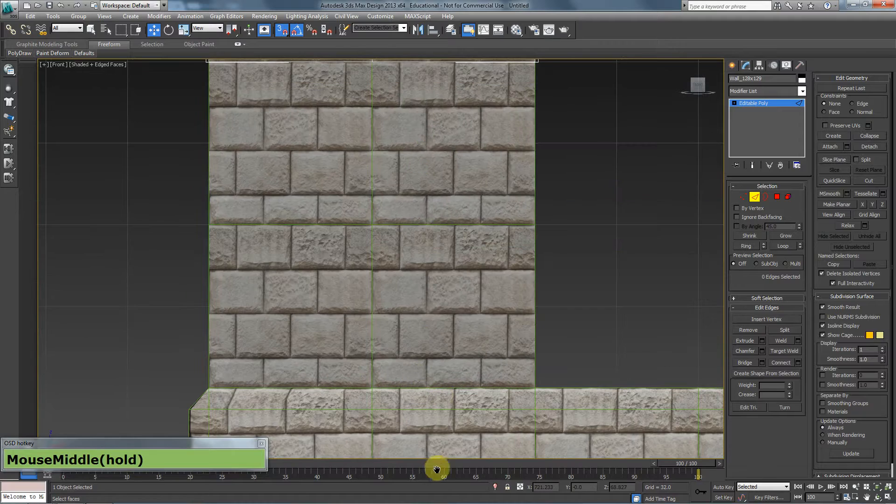
{"action": "middle_click_drag", "start_coordinate": [437, 172], "coordinate": [466, 285]}
{"action": "left_click_drag", "start_coordinate": [593, 125], "coordinate": [143, 140]}
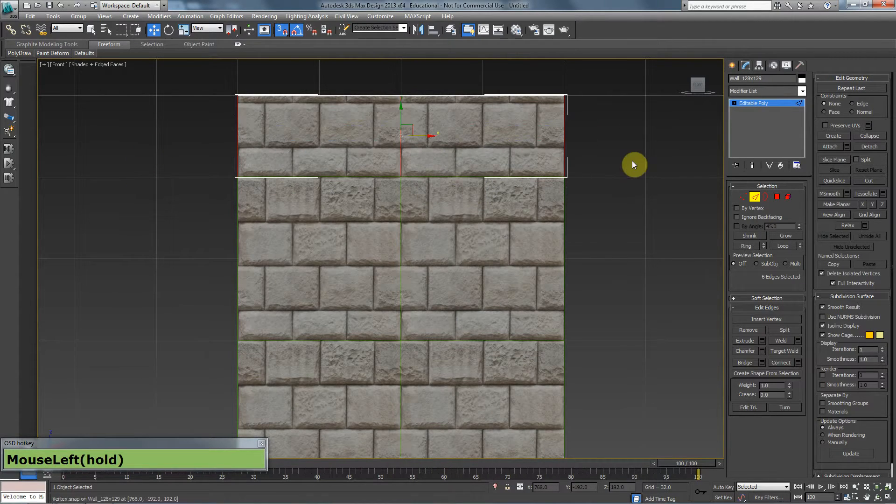
{"action": "left_click", "coordinate": [797, 362]}
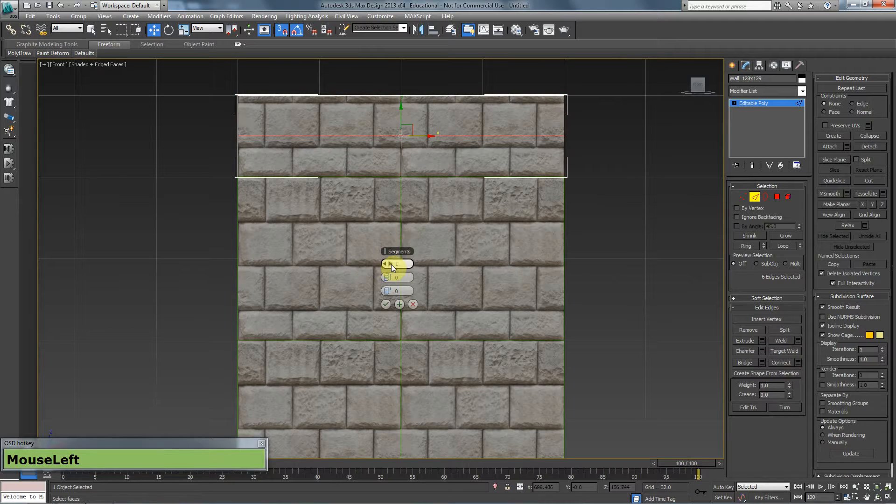
{"action": "left_click_drag", "start_coordinate": [391, 265], "coordinate": [391, 265]}
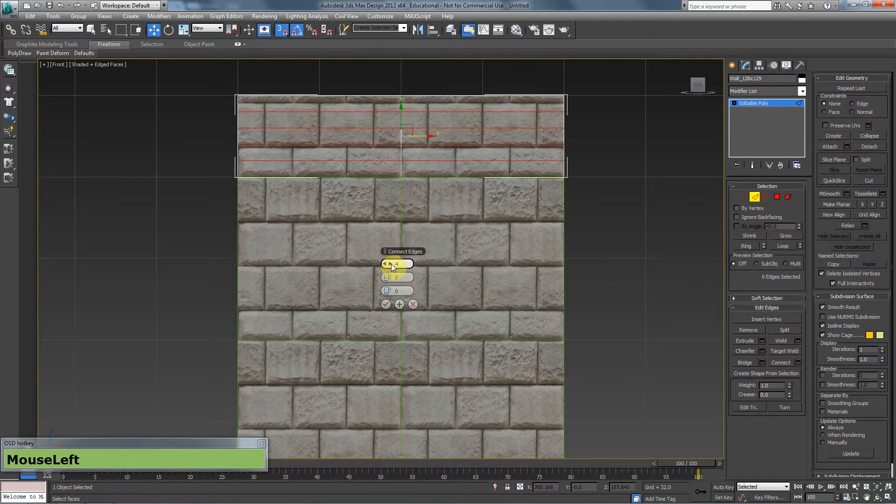
{"action": "key", "text": "alt+Tab"}
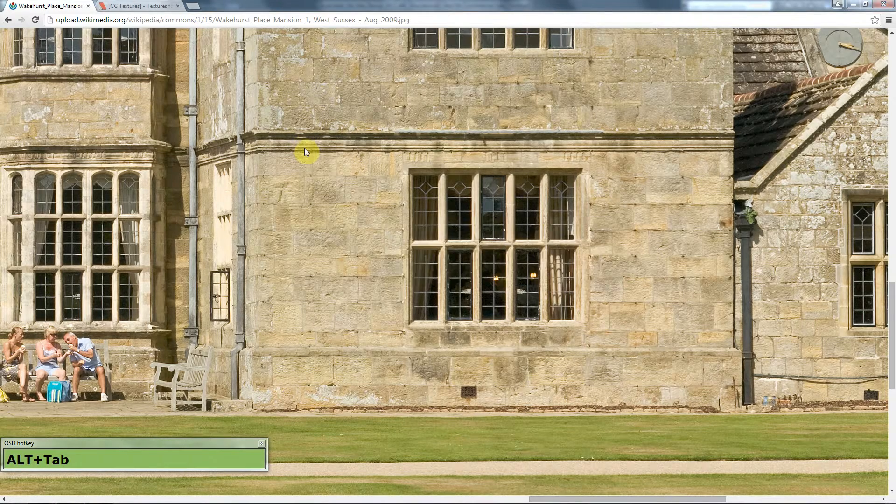
{"action": "key", "text": "alt+Tab"}
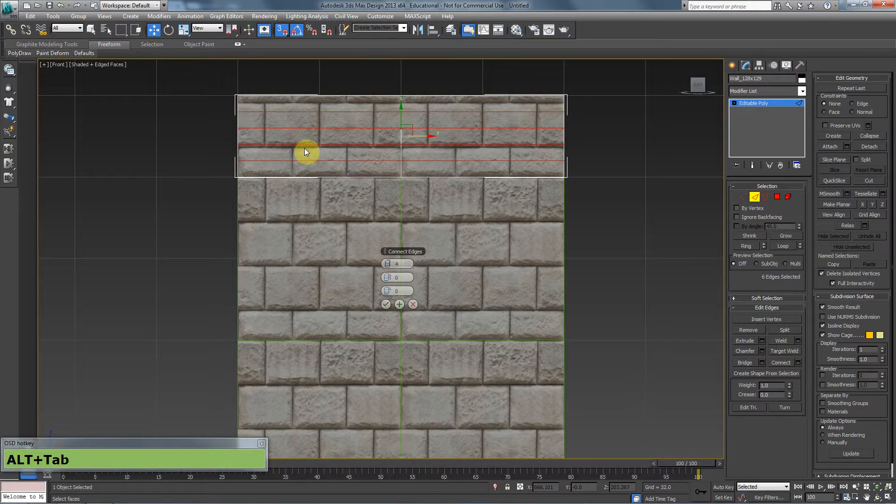
{"action": "left_click", "coordinate": [387, 304]}
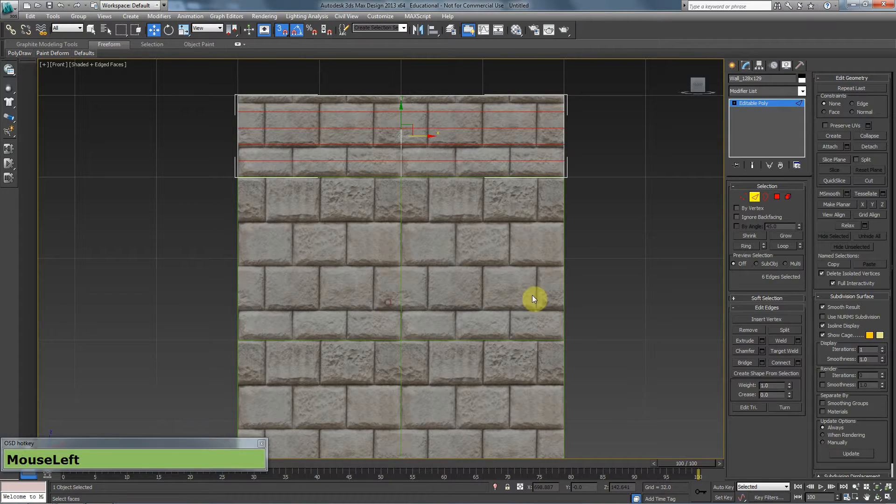
Enable Preserve UVs and, in Left view, select the front vertices on the uppermost of the four new edge loops
{"action": "left_click", "coordinate": [843, 127]}
{"action": "key", "text": "l"}
{"action": "scroll", "coordinate": [397, 246], "scroll_direction": "down", "scroll_amount": 3}
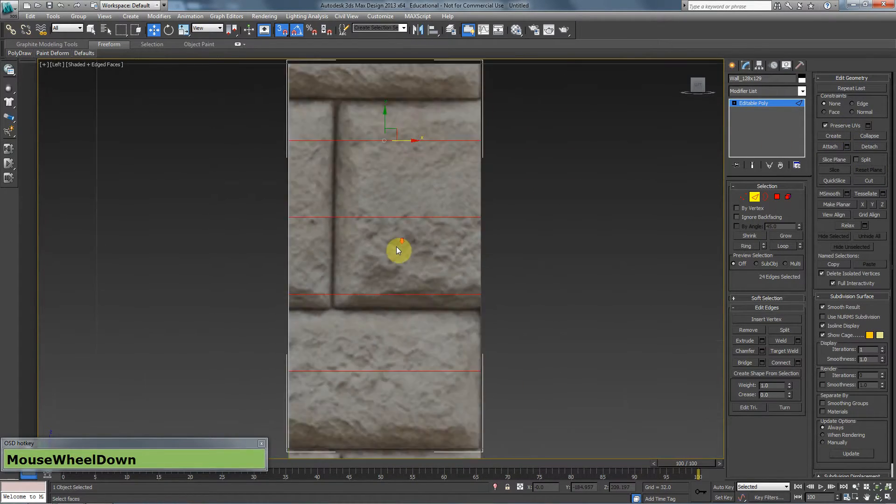
{"action": "scroll", "coordinate": [397, 247], "scroll_direction": "down", "scroll_amount": 3}
{"action": "key", "text": "1"}
{"action": "middle_click_drag", "start_coordinate": [410, 199], "coordinate": [405, 184]}
{"action": "left_click_drag", "start_coordinate": [433, 198], "coordinate": [412, 208]}
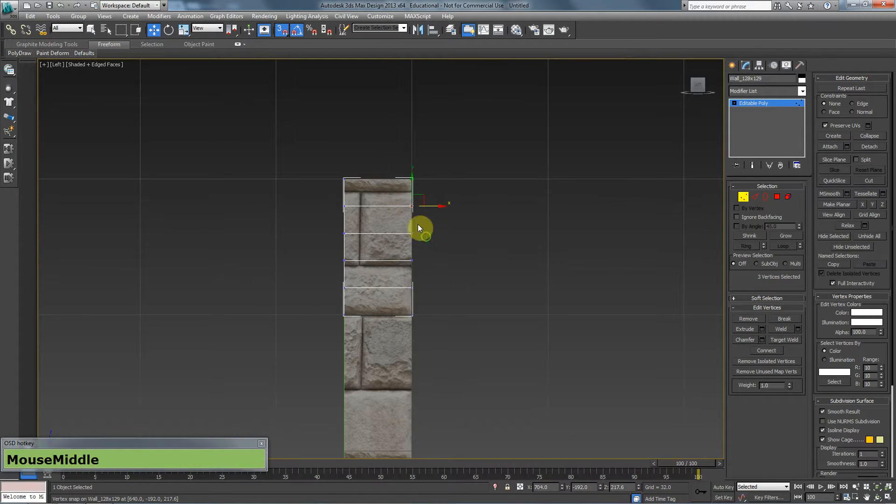
{"action": "middle_click_drag", "start_coordinate": [420, 226], "coordinate": [441, 157]}
Try moving the selected vertices with Preserve UVs off, undo the move, and turn Preserve UVs back on
{"action": "left_click", "coordinate": [829, 126]}
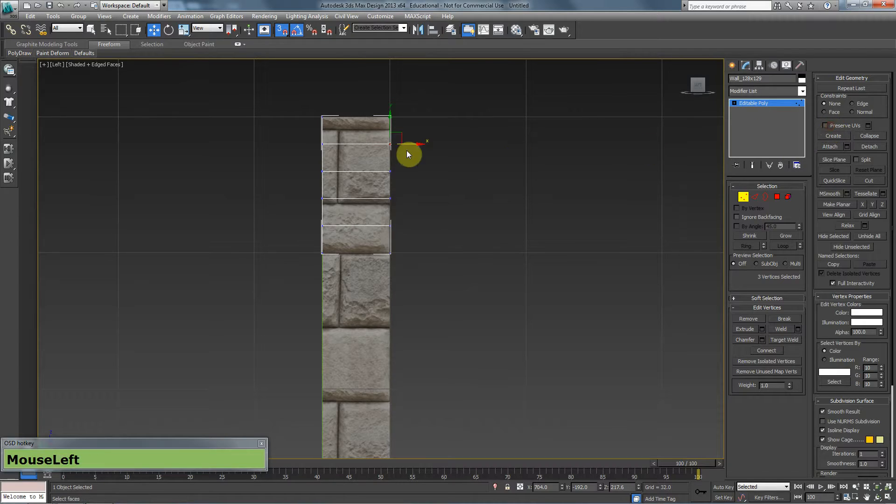
{"action": "left_click_drag", "start_coordinate": [411, 146], "coordinate": [441, 140]}
{"action": "key", "text": "ctrl+z"}
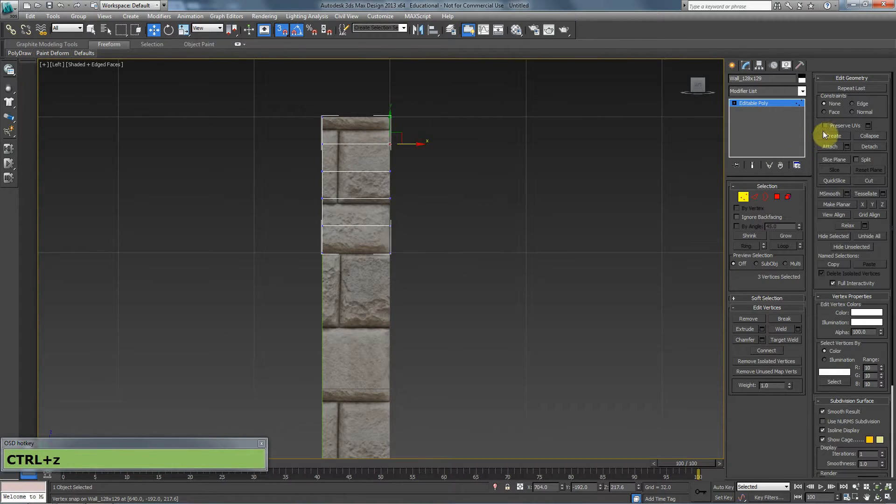
{"action": "left_click", "coordinate": [823, 130]}
Turn off snapping and pull the front vertices of the upper edge loops outward to start the ledge's projection
{"action": "middle_click_drag", "start_coordinate": [256, 164], "coordinate": [267, 150]}
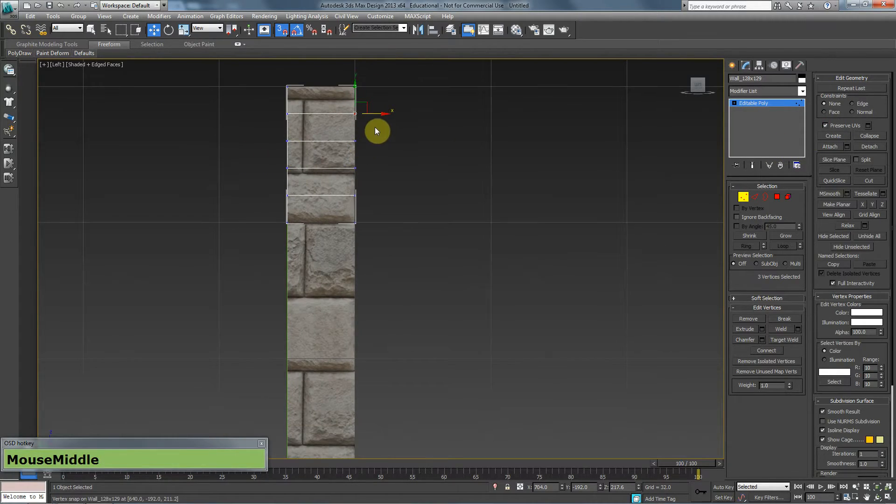
{"action": "left_click_drag", "start_coordinate": [375, 115], "coordinate": [377, 114]}
{"action": "left_click_drag", "start_coordinate": [370, 132], "coordinate": [330, 159]}
{"action": "left_click_drag", "start_coordinate": [375, 140], "coordinate": [376, 140]}
{"action": "mouse_move", "coordinate": [371, 157]}
{"action": "left_mouse_down"}
{"action": "mouse_move", "coordinate": [349, 176]}
{"action": "mouse_move", "coordinate": [379, 168]}
{"action": "left_mouse_up"}
{"action": "key", "text": "s"}
{"action": "mouse_move", "coordinate": [382, 108]}
{"action": "left_mouse_down"}
{"action": "mouse_move", "coordinate": [371, 125]}
{"action": "mouse_move", "coordinate": [382, 115]}
{"action": "left_mouse_up"}
{"action": "left_click_drag", "start_coordinate": [383, 161], "coordinate": [368, 179]}
{"action": "left_click_drag", "start_coordinate": [387, 168], "coordinate": [403, 160]}
Adjust the front vertices of the three upper loops into an even rounded bulge, undoing the last move
{"action": "left_click_drag", "start_coordinate": [379, 107], "coordinate": [387, 142]}
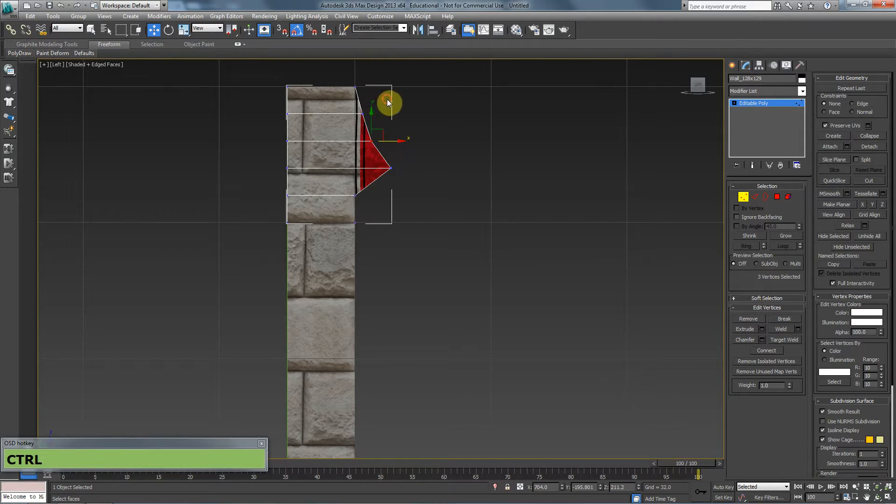
{"action": "mouse_move", "coordinate": [389, 102]}
{"action": "left_mouse_down"}
{"action": "mouse_move", "coordinate": [354, 129]}
{"action": "mouse_move", "coordinate": [393, 115]}
{"action": "left_mouse_up"}
{"action": "left_click_drag", "start_coordinate": [381, 133], "coordinate": [373, 185]}
{"action": "left_click_drag", "start_coordinate": [405, 168], "coordinate": [374, 194]}
{"action": "key", "text": "ctrl+z"}
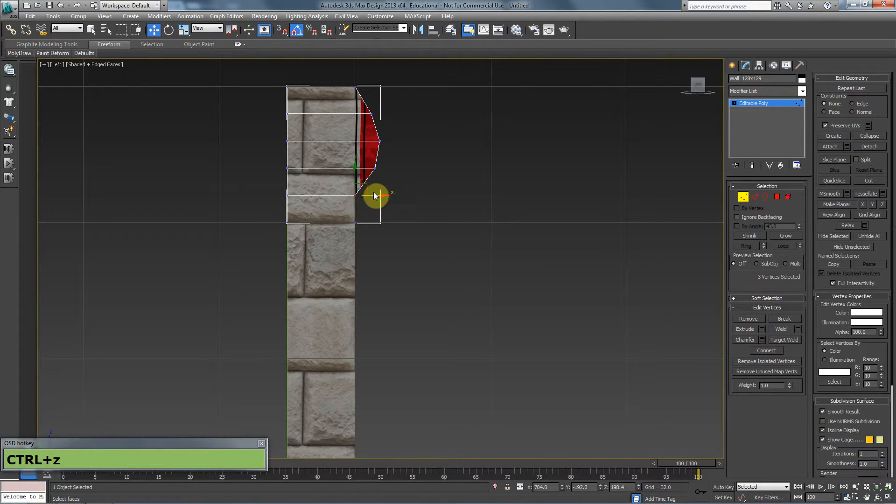
In Perspective view, select the four polygons on the end of the band that form the ledge's profile
{"action": "key", "text": "p"}
{"action": "key", "text": "z"}
{"action": "scroll", "coordinate": [378, 224], "scroll_direction": "down", "scroll_amount": 5}
{"action": "middle_click_drag", "start_coordinate": [385, 235], "coordinate": [336, 256], "text": "alt"}
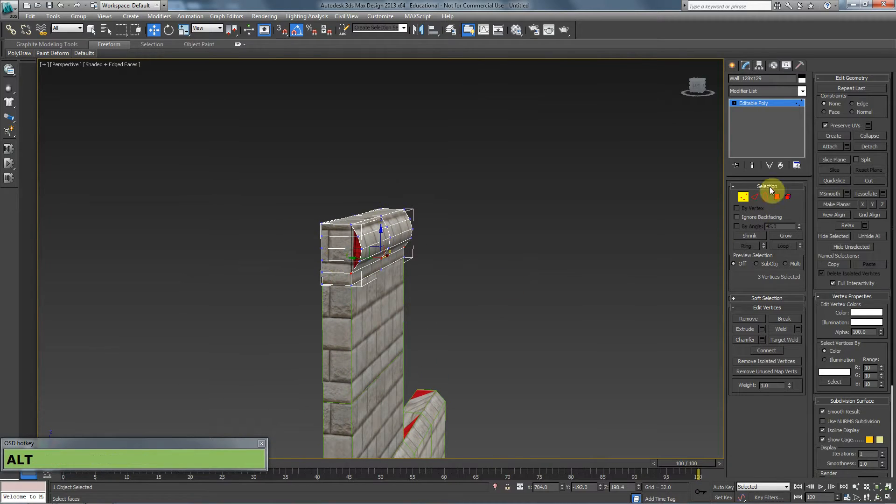
{"action": "left_click", "coordinate": [743, 198]}
{"action": "middle_click_drag", "start_coordinate": [440, 335], "coordinate": [405, 245]}
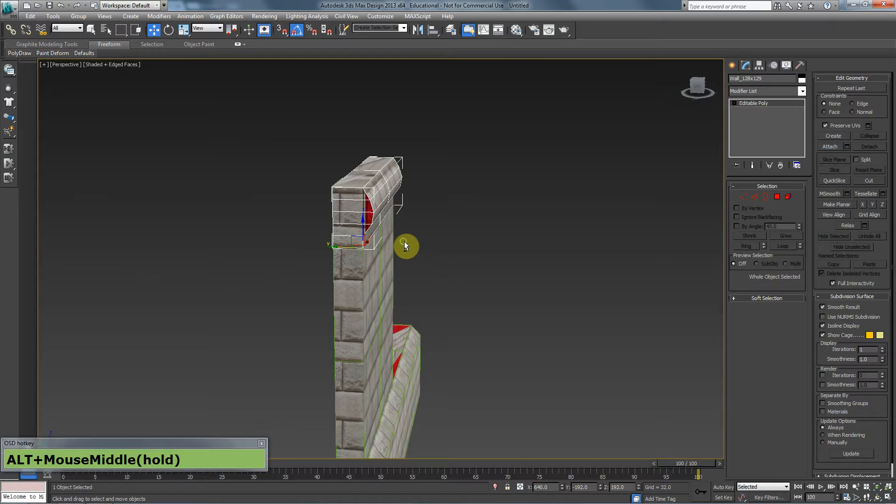
{"action": "left_click", "coordinate": [776, 197]}
{"action": "left_click", "coordinate": [352, 194]}
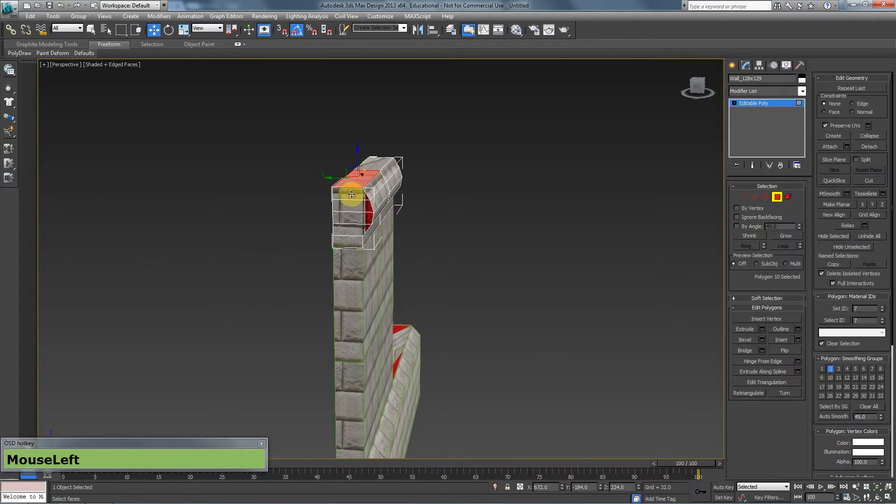
{"action": "left_click", "coordinate": [350, 201], "text": "ctrl"}
{"action": "left_click", "coordinate": [356, 219], "text": "ctrl"}
{"action": "middle_click_drag", "start_coordinate": [403, 222], "coordinate": [387, 209], "text": "alt"}
Add an Unwrap UVW modifier to the band and enter its polygon level with the end faces selected
{"action": "left_click", "coordinate": [775, 92]}
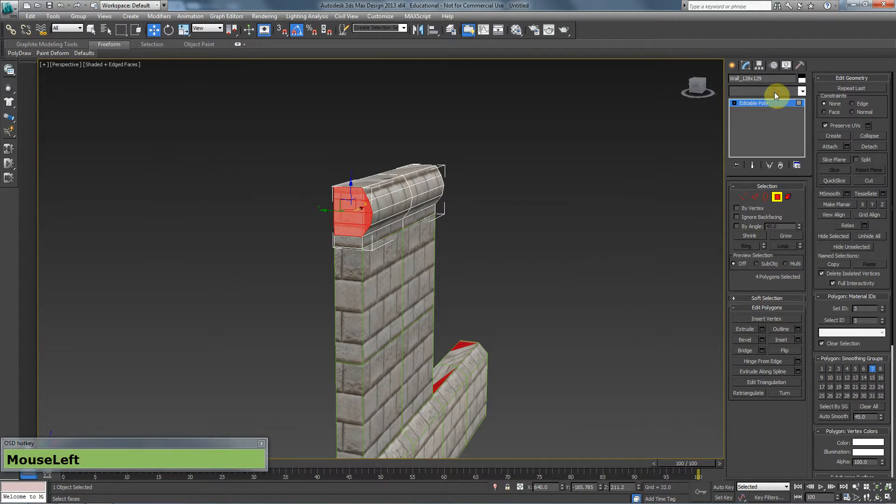
{"action": "key", "text": "Escape"}
{"action": "left_click", "coordinate": [781, 200]}
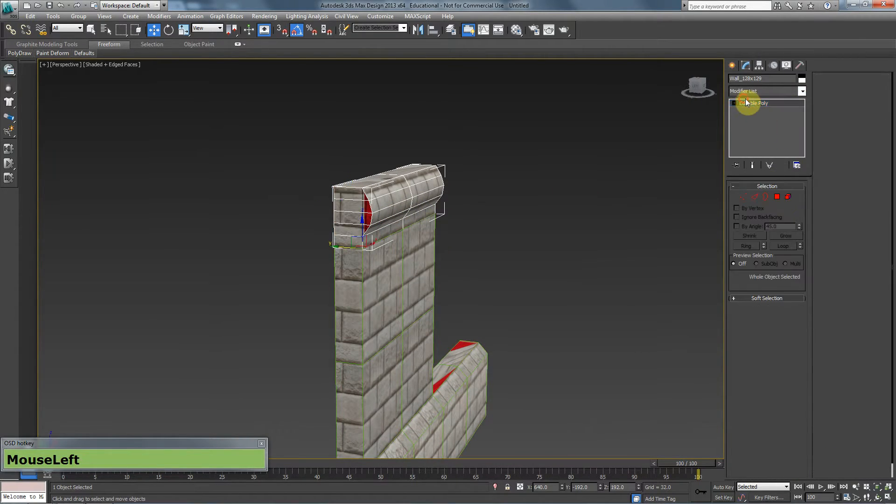
{"action": "left_click", "coordinate": [749, 93]}
{"action": "key", "text": "u"}
{"action": "key", "text": "n"}
{"action": "key", "text": "w"}
{"action": "key", "text": "Return"}
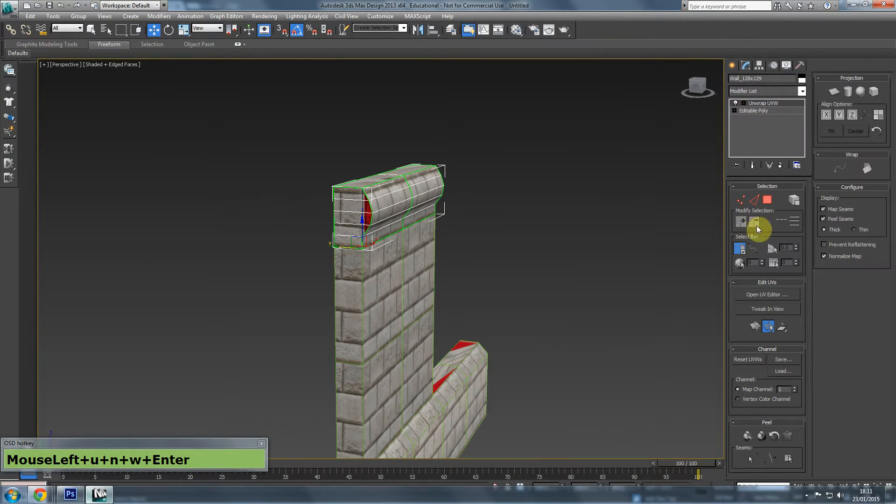
{"action": "left_click", "coordinate": [765, 199]}
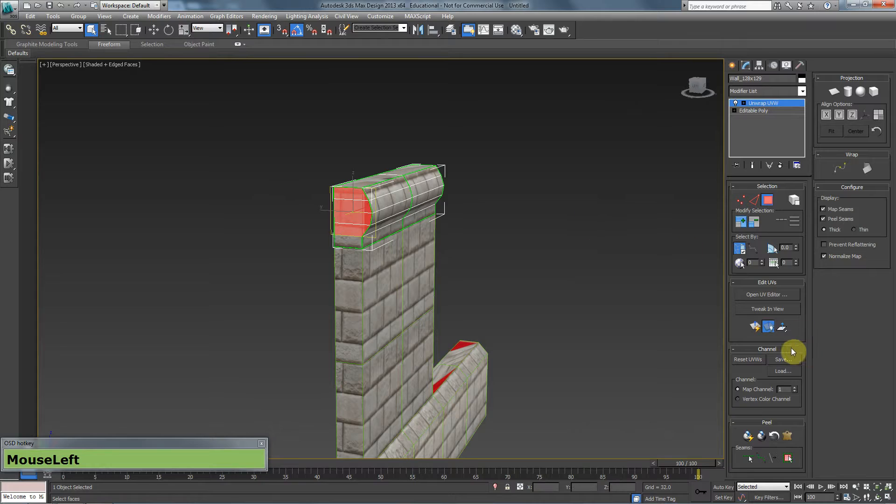
Open the UV editor with the BuildingTexturer01 map as background and frame the selected end-face UVs
{"action": "left_click", "coordinate": [782, 296]}
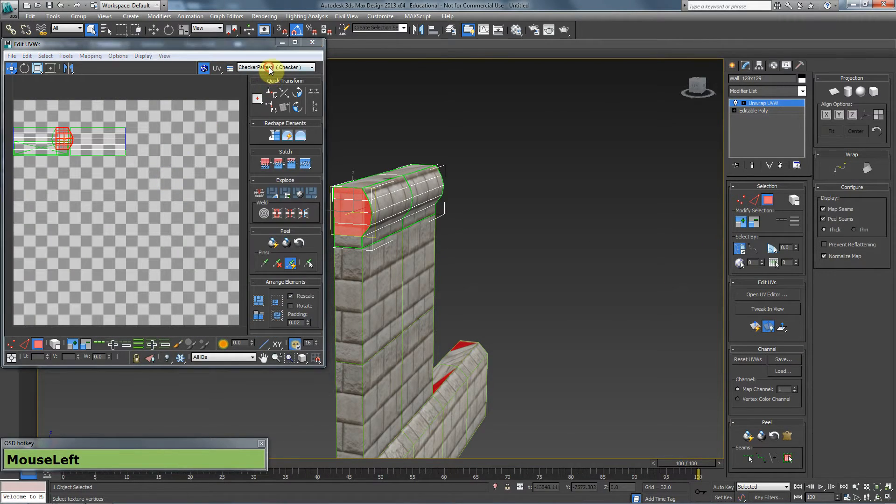
{"action": "left_click", "coordinate": [269, 68]}
{"action": "left_click", "coordinate": [272, 80]}
{"action": "middle_click", "coordinate": [70, 145]}
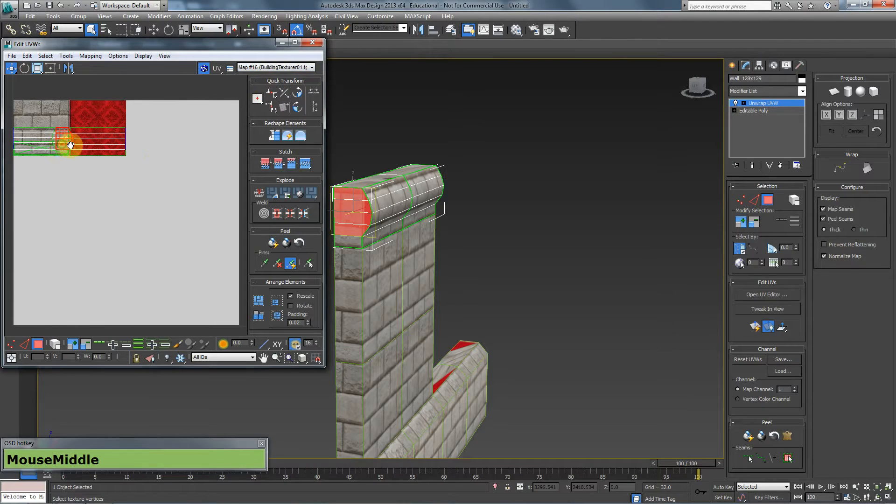
{"action": "middle_click_drag", "start_coordinate": [70, 145], "coordinate": [116, 150]}
{"action": "scroll", "coordinate": [122, 149], "scroll_direction": "up", "scroll_amount": 5}
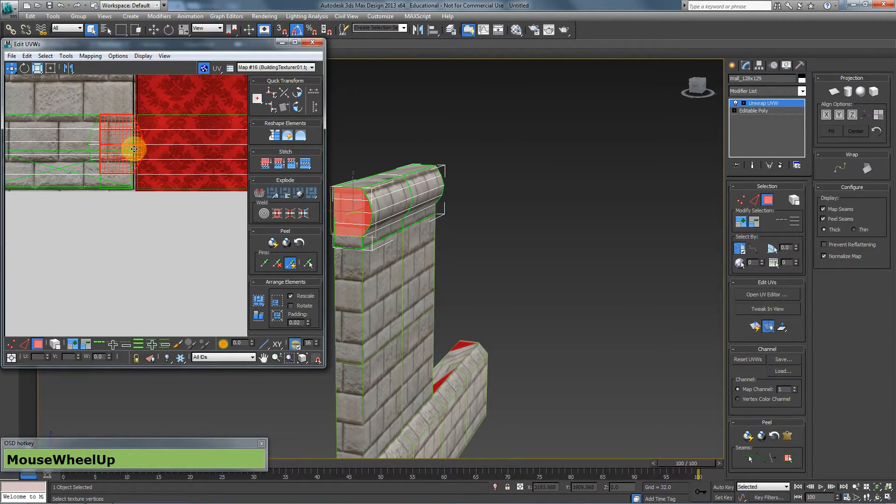
{"action": "middle_click", "coordinate": [172, 145]}
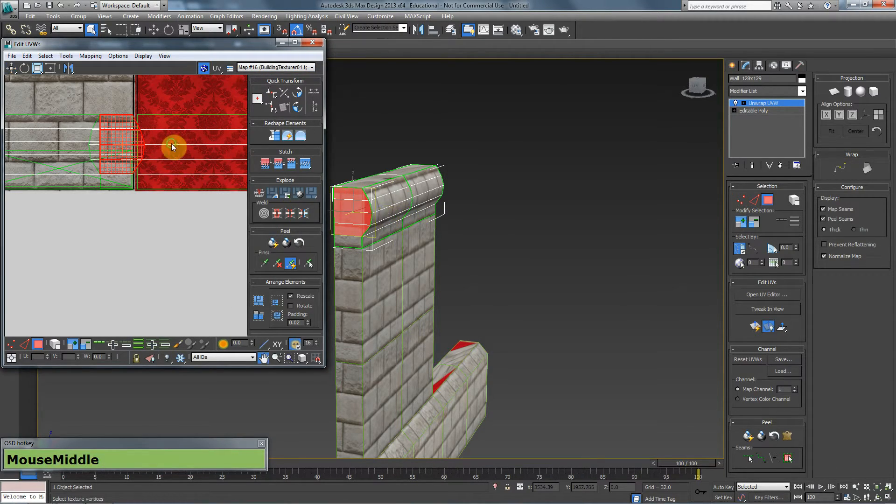
{"action": "scroll", "coordinate": [172, 145], "scroll_direction": "up", "scroll_amount": 3}
{"action": "middle_click_drag", "start_coordinate": [106, 155], "coordinate": [135, 173]}
Mirror the end-face UVs horizontally and move them onto the stone bricks, aligned with the stone area's edge beside the red pattern
{"action": "left_click", "coordinate": [68, 73]}
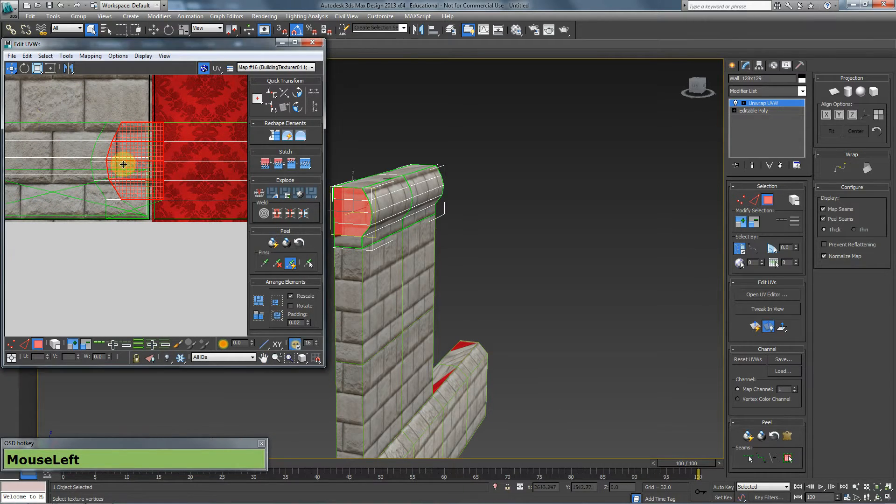
{"action": "scroll", "coordinate": [142, 204], "scroll_direction": "up", "scroll_amount": 1}
{"action": "middle_click_drag", "start_coordinate": [46, 126], "coordinate": [163, 274]}
{"action": "left_click_drag", "start_coordinate": [149, 208], "coordinate": [116, 206]}
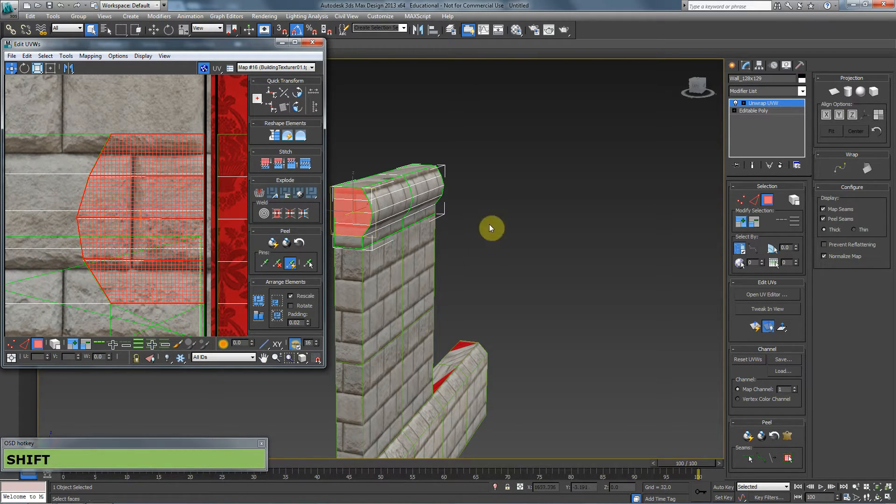
Convert the unwrapped band back to Editable Poly and show the deselected walls without edged faces
{"action": "left_click", "coordinate": [480, 232]}
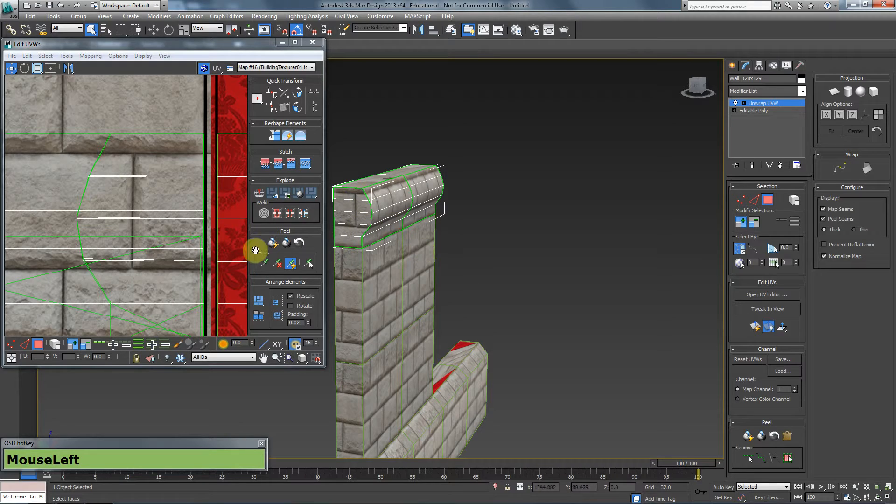
{"action": "middle_click_drag", "start_coordinate": [487, 255], "coordinate": [467, 262], "text": "alt"}
{"action": "middle_click_drag", "start_coordinate": [413, 255], "coordinate": [410, 255], "text": "alt"}
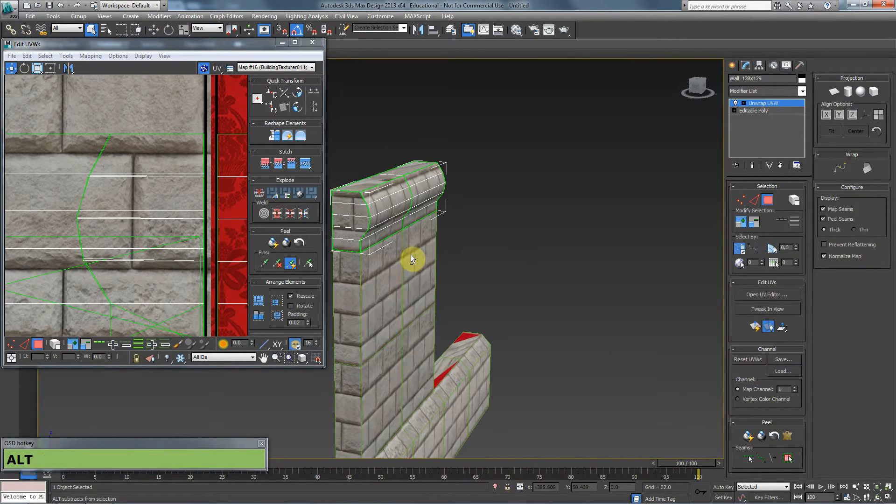
{"action": "scroll", "coordinate": [156, 190], "scroll_direction": "down", "scroll_amount": 3}
{"action": "middle_click", "coordinate": [455, 201]}
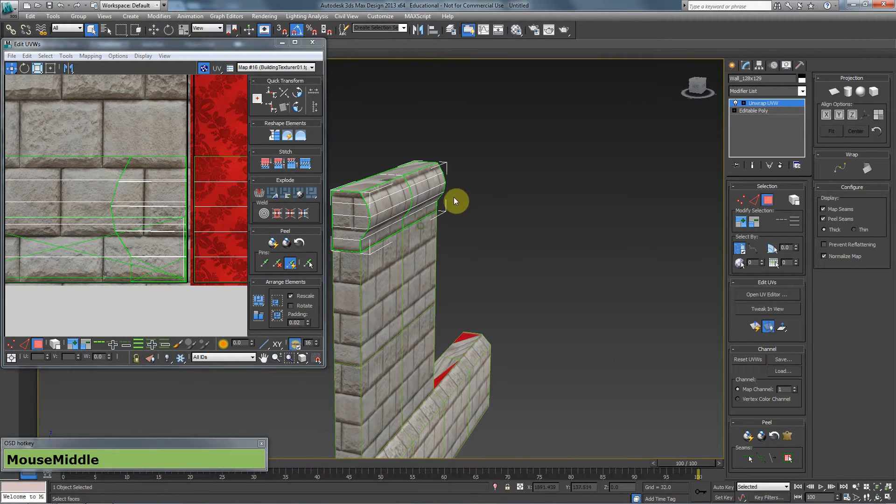
{"action": "right_click", "coordinate": [459, 216]}
{"action": "left_click", "coordinate": [560, 290]}
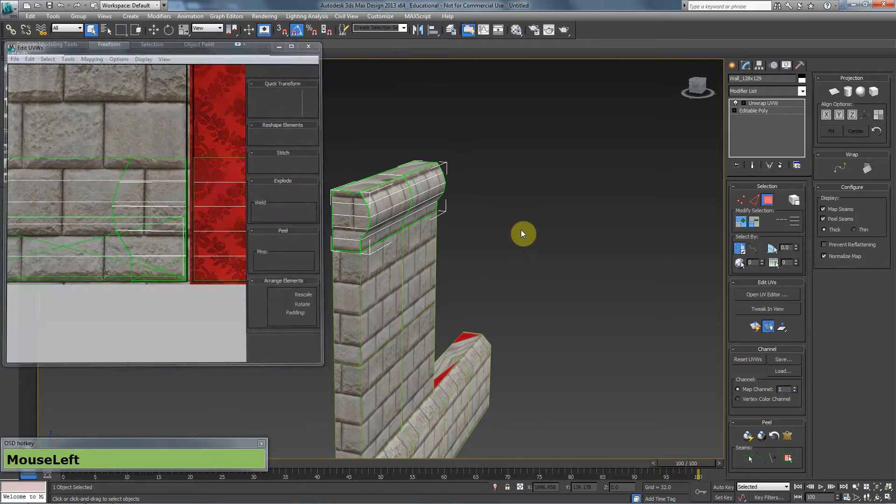
{"action": "left_click", "coordinate": [521, 230]}
{"action": "key", "text": "F4"}
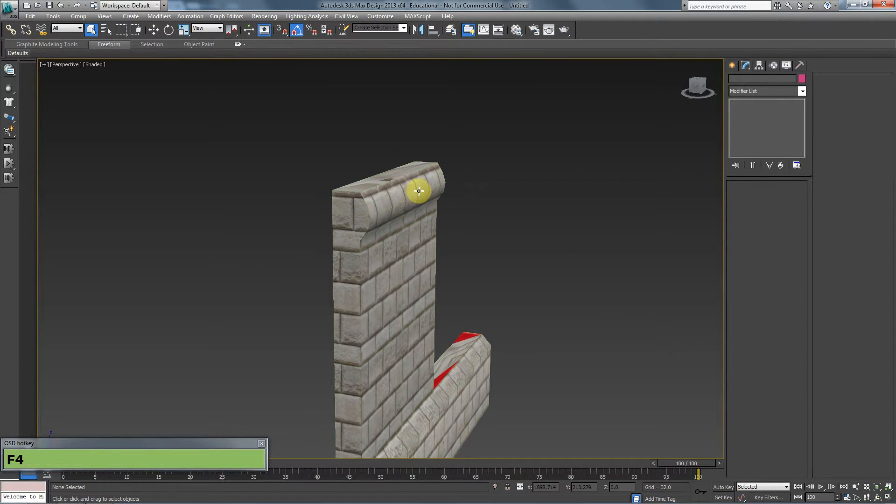
Rename the ledge band as Wall_128x32
{"action": "left_click", "coordinate": [419, 191]}
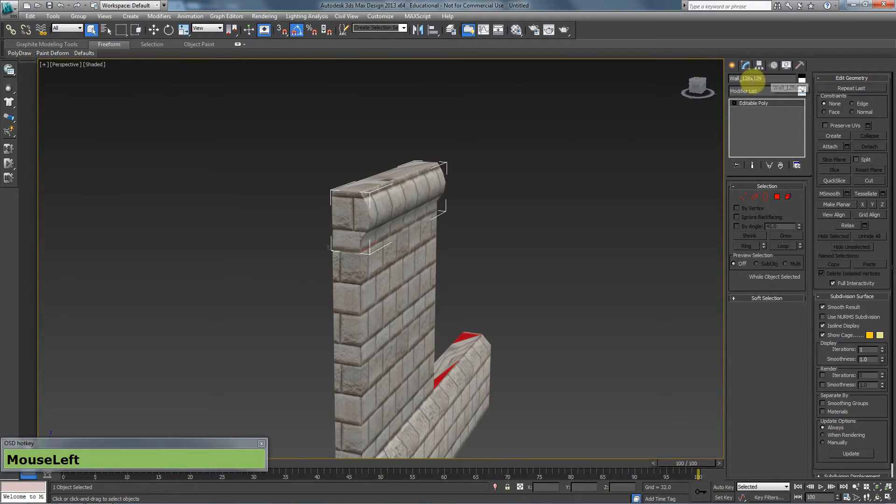
{"action": "left_click_drag", "start_coordinate": [754, 78], "coordinate": [893, 99]}
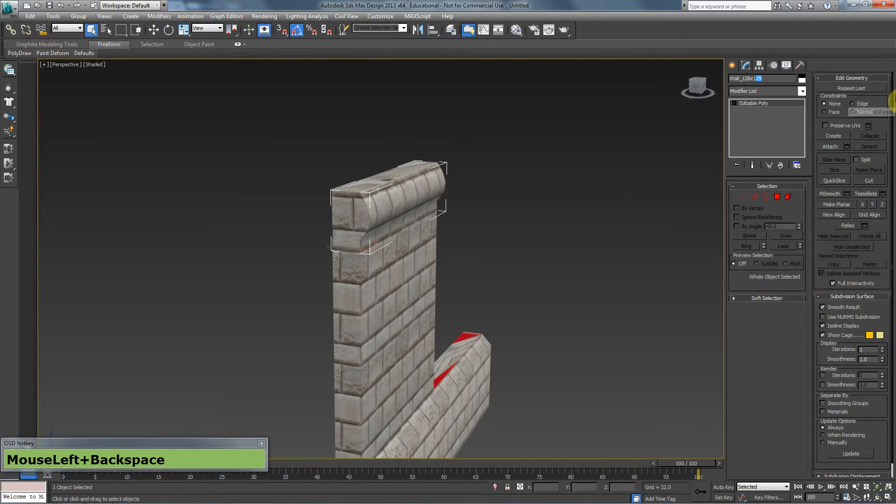
{"action": "key", "text": "BackSpace"}
{"action": "key", "text": "BackSpace"}
{"action": "type", "text": "3"}
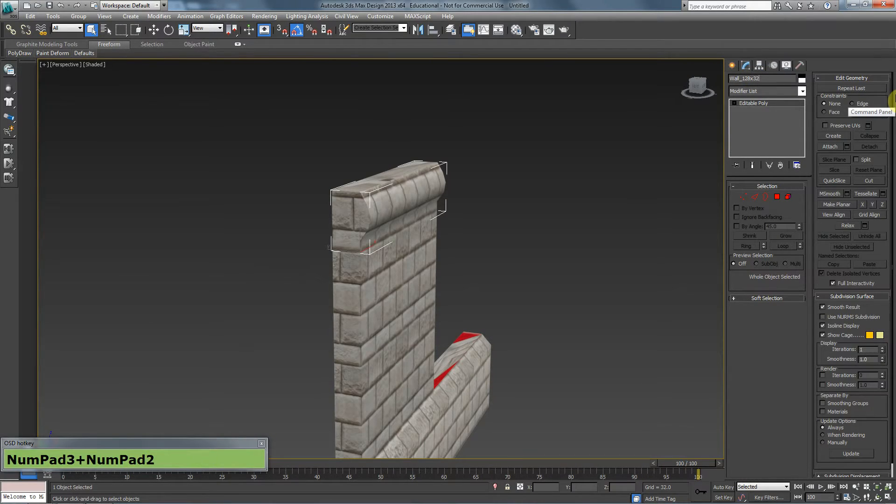
{"action": "type", "text": "2_"}
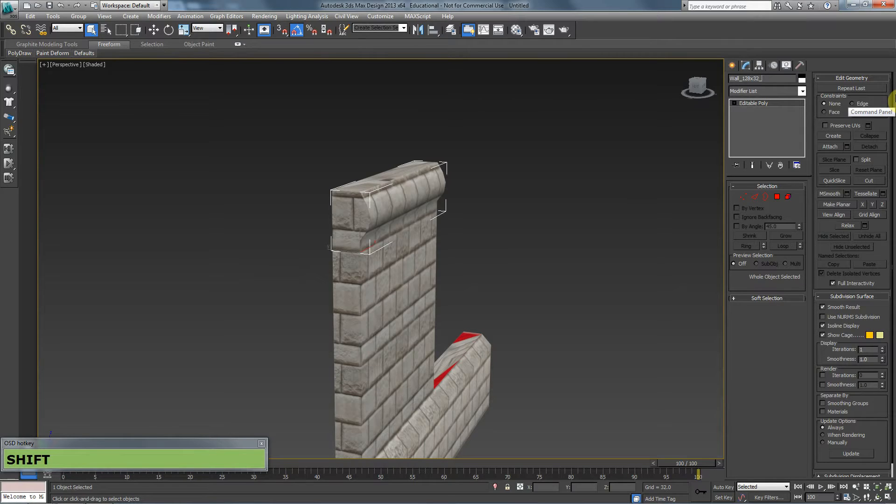
In Front view, clone the ledge band with snapping on, placing the copy flush against the original's free end at X 768
{"action": "middle_click", "coordinate": [327, 271]}
{"action": "key", "text": "f"}
{"action": "scroll", "coordinate": [378, 277], "scroll_direction": "down", "scroll_amount": 2}
{"action": "key", "text": "w"}
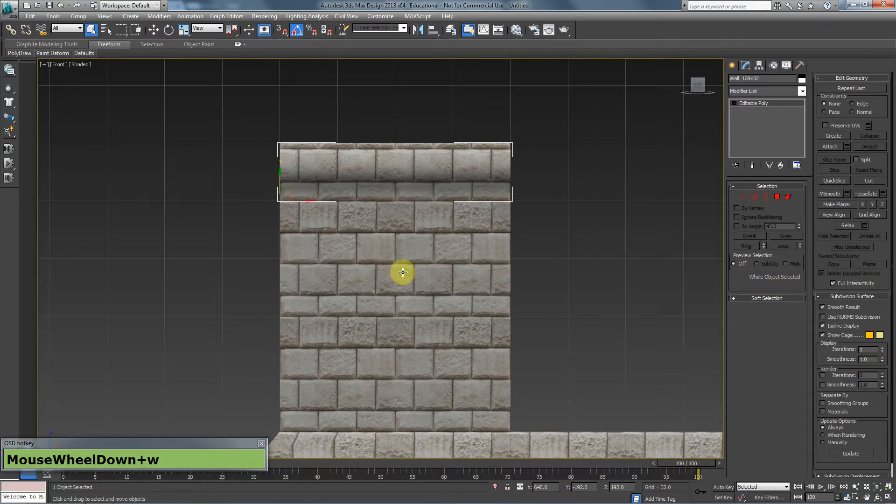
{"action": "scroll", "coordinate": [300, 227], "scroll_direction": "down", "scroll_amount": 4}
{"action": "mouse_move", "coordinate": [303, 210]}
{"action": "left_mouse_down", "text": "shift"}
{"action": "mouse_move", "coordinate": [438, 208]}
{"action": "mouse_move", "coordinate": [408, 208]}
{"action": "mouse_move", "coordinate": [427, 206]}
{"action": "mouse_move", "coordinate": [485, 221]}
{"action": "left_mouse_up", "text": "shift"}
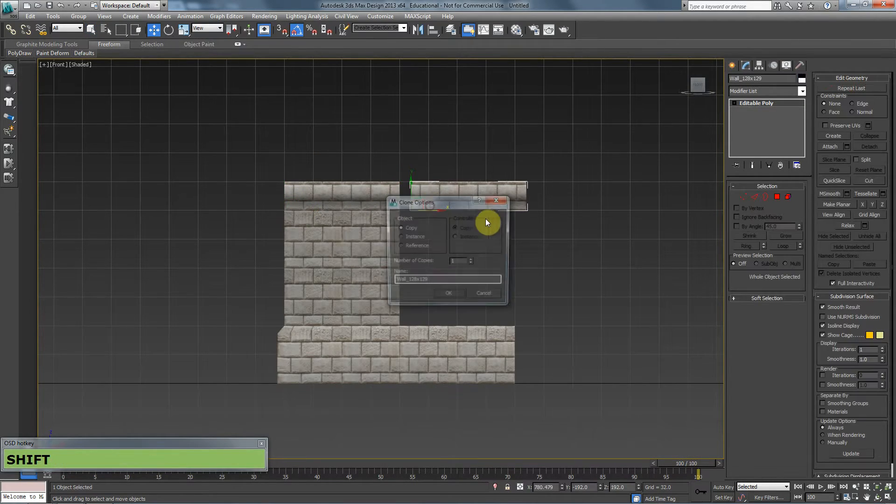
{"action": "left_click", "coordinate": [500, 293]}
{"action": "left_click", "coordinate": [282, 29]}
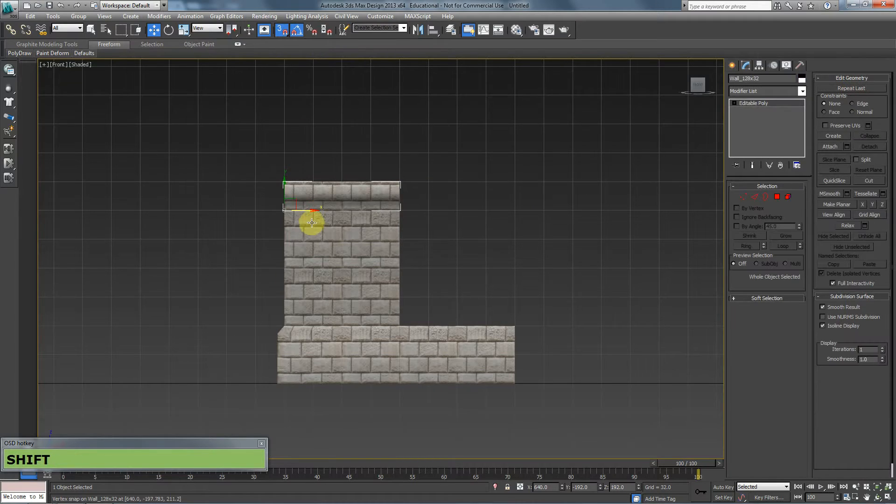
{"action": "left_click_drag", "start_coordinate": [304, 205], "coordinate": [404, 209], "text": "shift"}
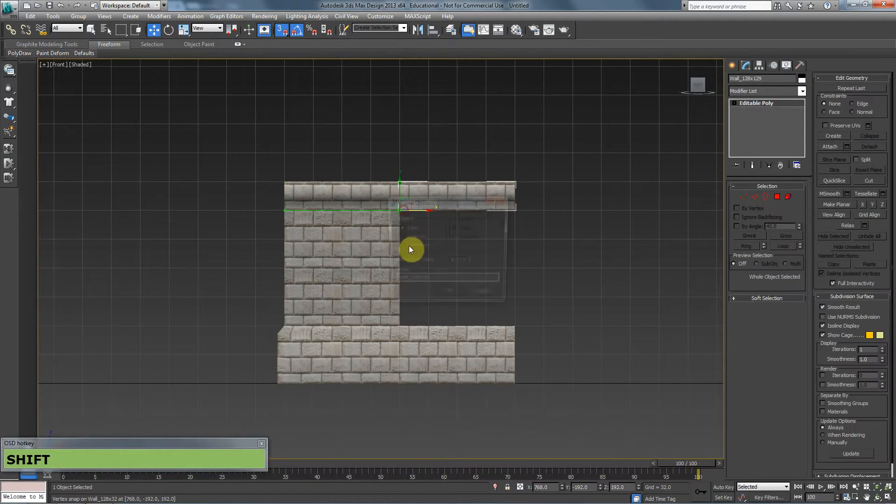
{"action": "left_click", "coordinate": [452, 297]}
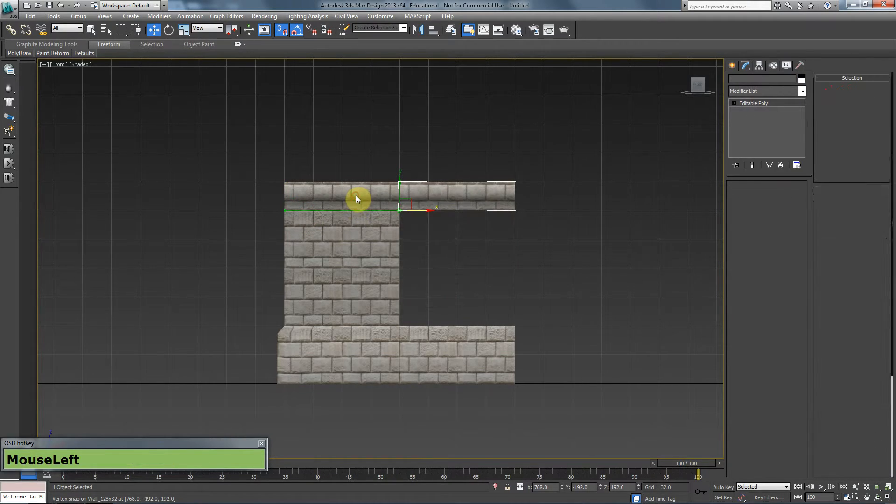
Select the original ledge band and show it in Perspective view with edged faces
{"action": "left_click", "coordinate": [356, 195]}
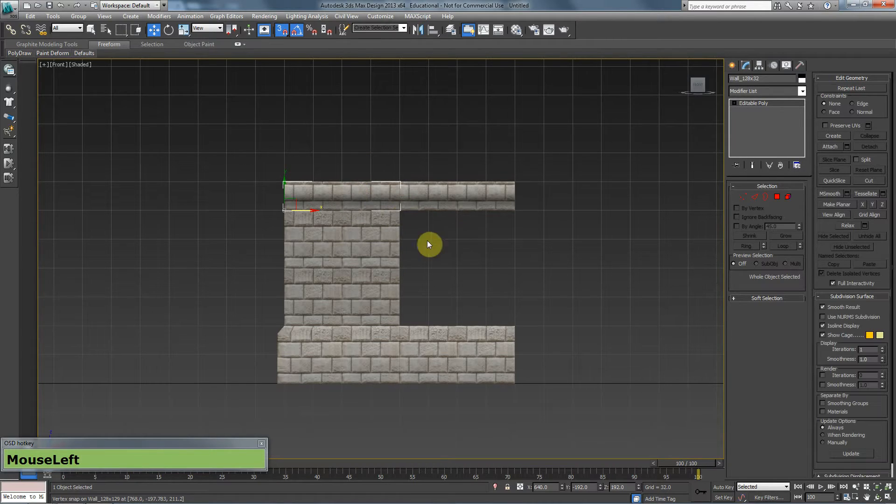
{"action": "key", "text": "p"}
{"action": "mouse_move", "coordinate": [259, 224]}
{"action": "middle_mouse_down", "text": "alt"}
{"action": "mouse_move", "coordinate": [246, 262]}
{"action": "mouse_move", "coordinate": [251, 245]}
{"action": "mouse_move", "coordinate": [275, 230]}
{"action": "mouse_move", "coordinate": [268, 236]}
{"action": "mouse_move", "coordinate": [326, 232]}
{"action": "middle_mouse_up", "text": "alt"}
{"action": "key", "text": "F4"}
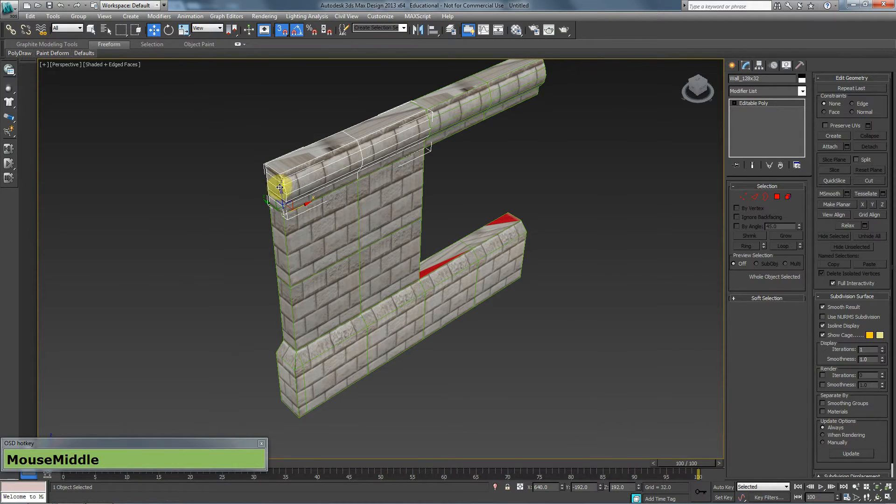
{"action": "middle_click_drag", "start_coordinate": [303, 204], "coordinate": [397, 207]}
Examine the horizontal edges crossing the ledge's end face up close, selecting two of them before leaving edge editing
{"action": "left_click", "coordinate": [777, 196]}
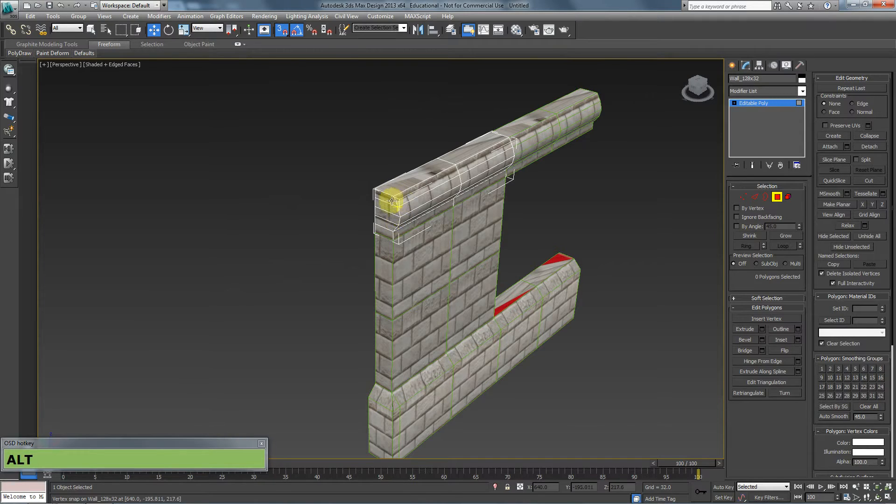
{"action": "middle_click_drag", "start_coordinate": [392, 200], "coordinate": [370, 224]}
{"action": "scroll", "coordinate": [303, 206], "scroll_direction": "up", "scroll_amount": 5}
{"action": "middle_click_drag", "start_coordinate": [399, 254], "coordinate": [436, 200]}
{"action": "left_click", "coordinate": [448, 200]}
{"action": "key", "text": "2"}
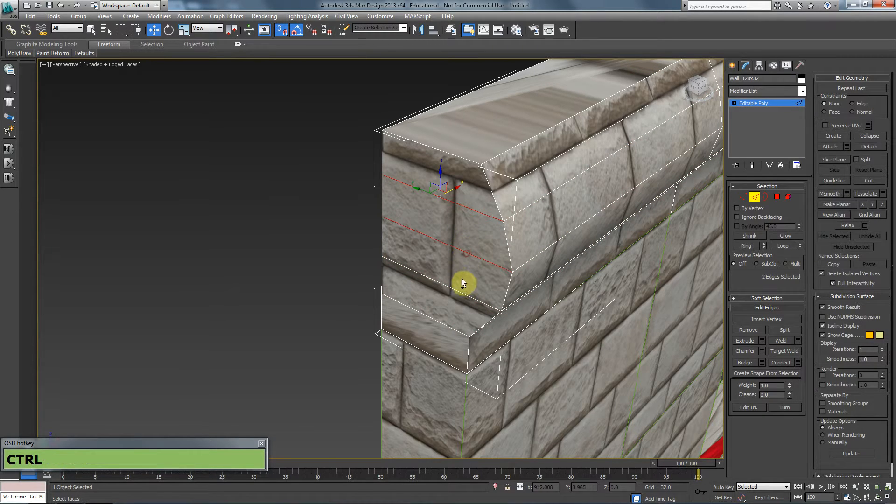
{"action": "left_click", "coordinate": [758, 196]}
{"action": "scroll", "coordinate": [602, 233], "scroll_direction": "down", "scroll_amount": 5}
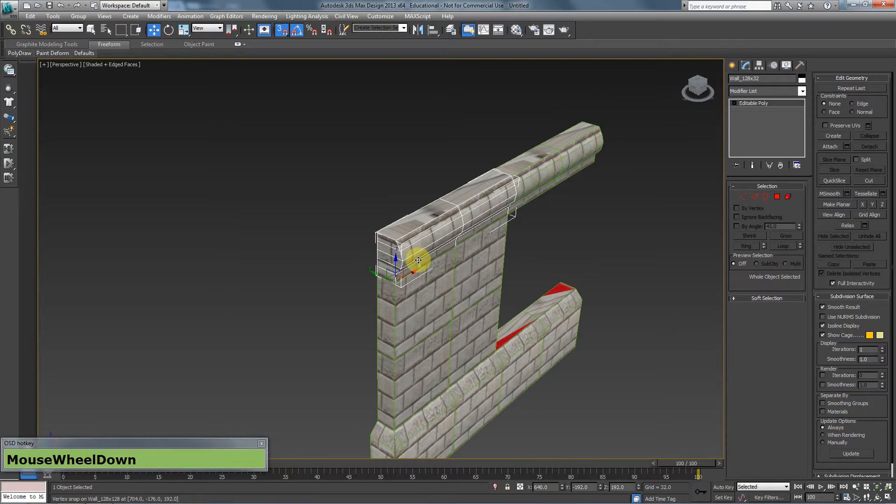
In wireframe Top view, clone the original ledge as an instance rotated -90 degrees about Z at the wall corner
{"action": "key", "text": "t"}
{"action": "key", "text": "F3"}
{"action": "scroll", "coordinate": [416, 244], "scroll_direction": "down", "scroll_amount": 2}
{"action": "middle_click_drag", "start_coordinate": [410, 246], "coordinate": [407, 283]}
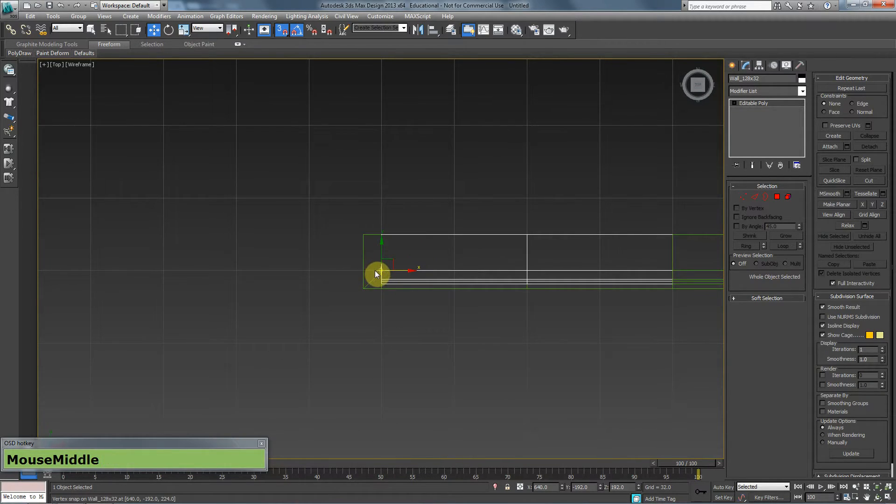
{"action": "key", "text": "e"}
{"action": "mouse_move", "coordinate": [366, 252]}
{"action": "left_mouse_down", "text": "shift"}
{"action": "mouse_move", "coordinate": [346, 266]}
{"action": "mouse_move", "coordinate": [380, 206]}
{"action": "left_mouse_up", "text": "shift"}
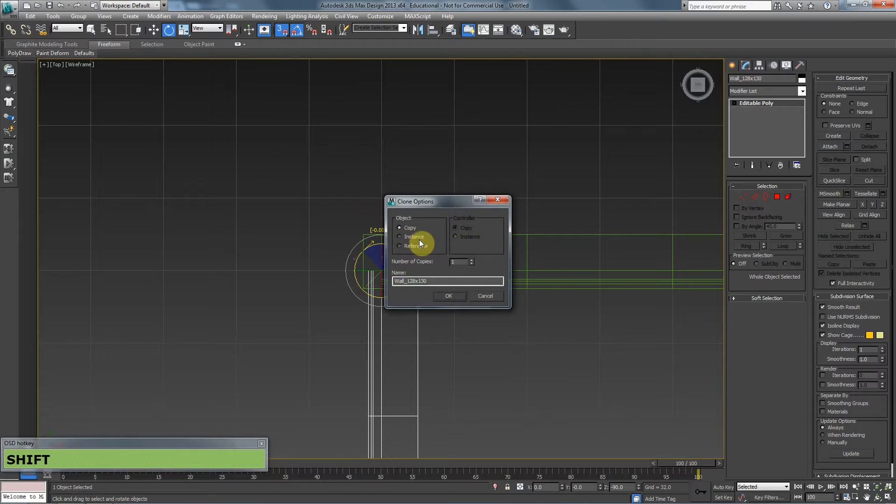
{"action": "left_click", "coordinate": [441, 296]}
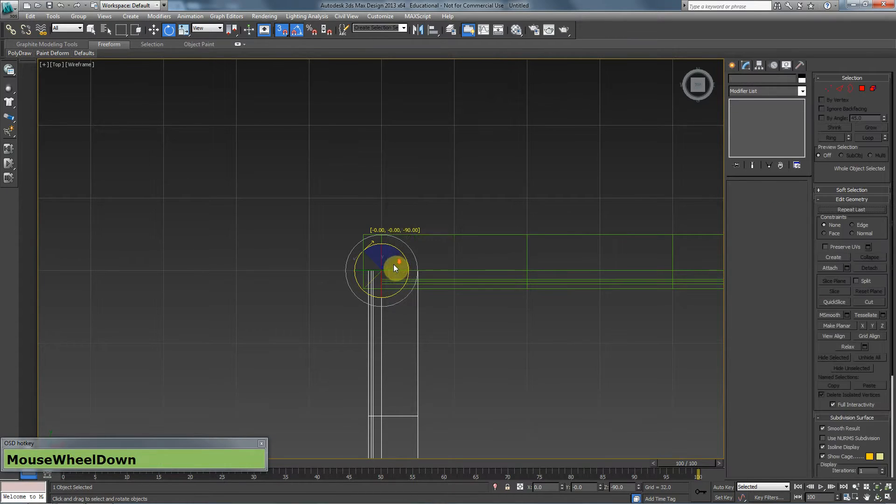
Turn on grid point snapping and move the rotated ledge instance along Y to -64, so its free end meets the original ledge's corner
{"action": "scroll", "coordinate": [392, 264], "scroll_direction": "down", "scroll_amount": 2}
{"action": "left_click_drag", "start_coordinate": [380, 244], "coordinate": [366, 184]}
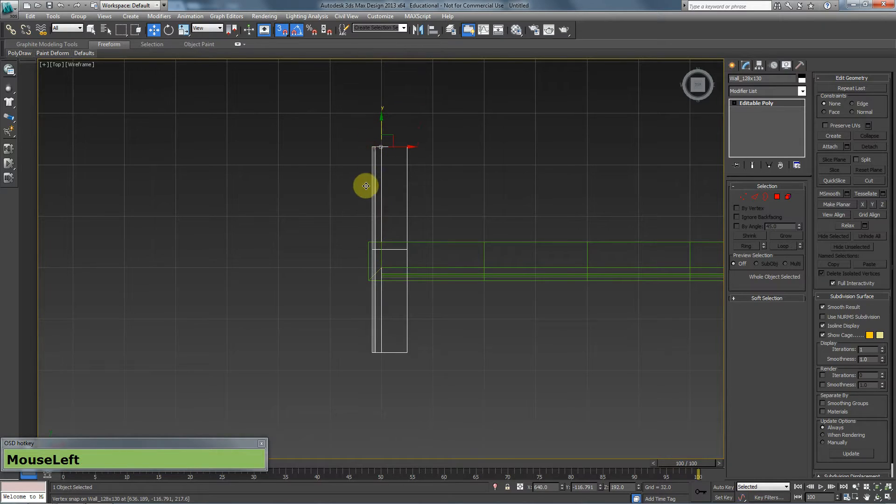
{"action": "key", "text": "ctrl+z"}
{"action": "scroll", "coordinate": [337, 179], "scroll_direction": "down", "scroll_amount": 2}
{"action": "right_click", "coordinate": [282, 31]}
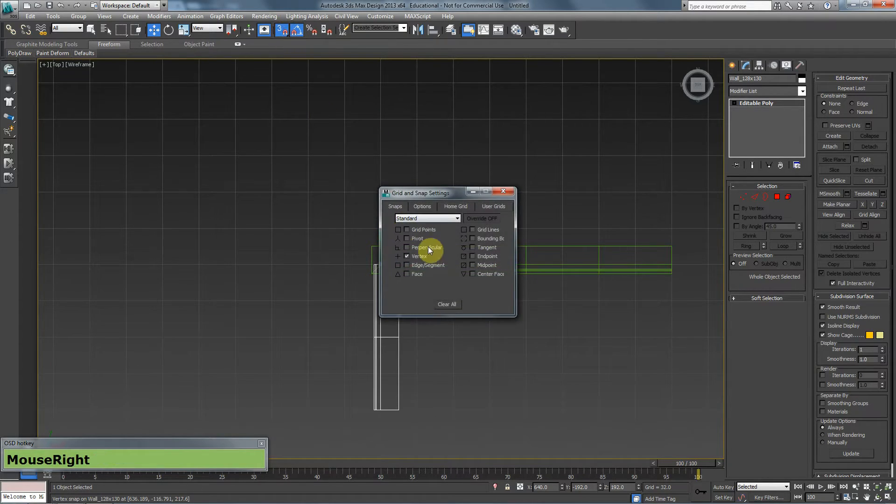
{"action": "left_click", "coordinate": [506, 192]}
{"action": "left_click_drag", "start_coordinate": [380, 238], "coordinate": [388, 135]}
{"action": "key", "text": "p"}
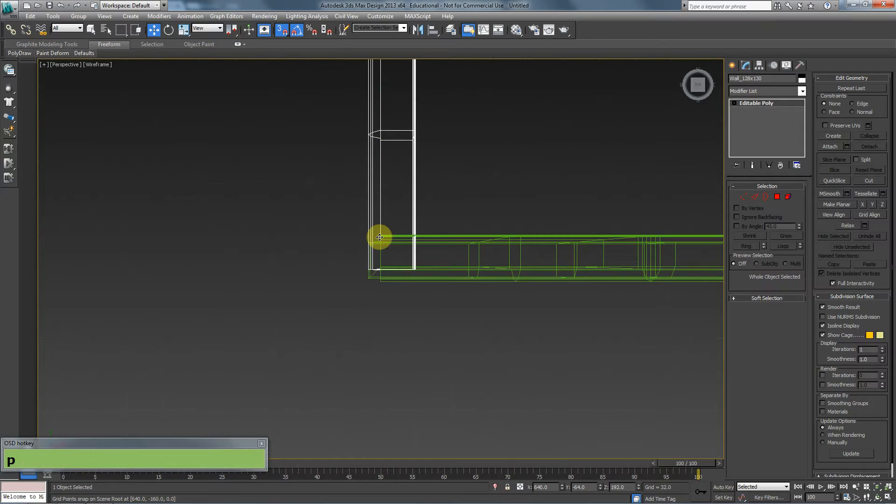
{"action": "mouse_move", "coordinate": [376, 236]}
{"action": "middle_mouse_down", "text": "alt"}
{"action": "mouse_move", "coordinate": [448, 228]}
{"action": "mouse_move", "coordinate": [462, 208]}
{"action": "middle_mouse_up", "text": "alt"}
{"action": "key", "text": "alt+F3"}
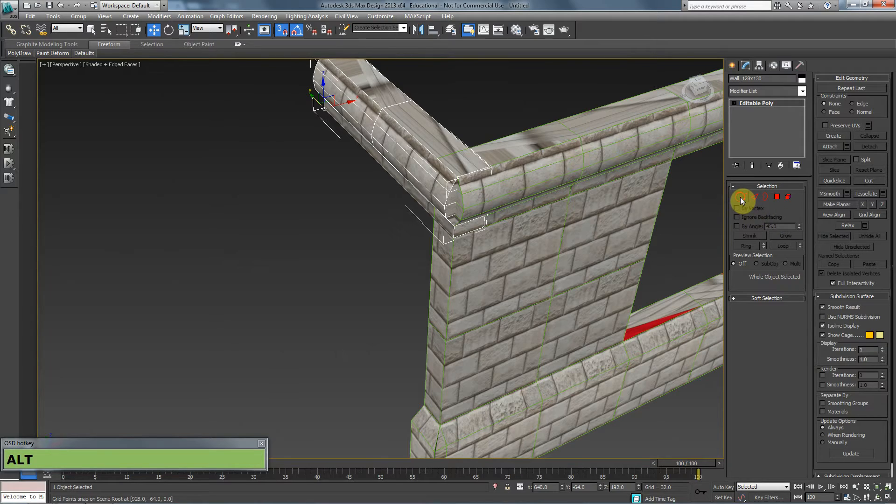
Try to extend the instance's corner-end vertices along Y past the wall, undo the moves and leave vertex editing
{"action": "key", "text": "t"}
{"action": "key", "text": "F3"}
{"action": "middle_click", "coordinate": [420, 294]}
{"action": "scroll", "coordinate": [398, 302], "scroll_direction": "up", "scroll_amount": 6}
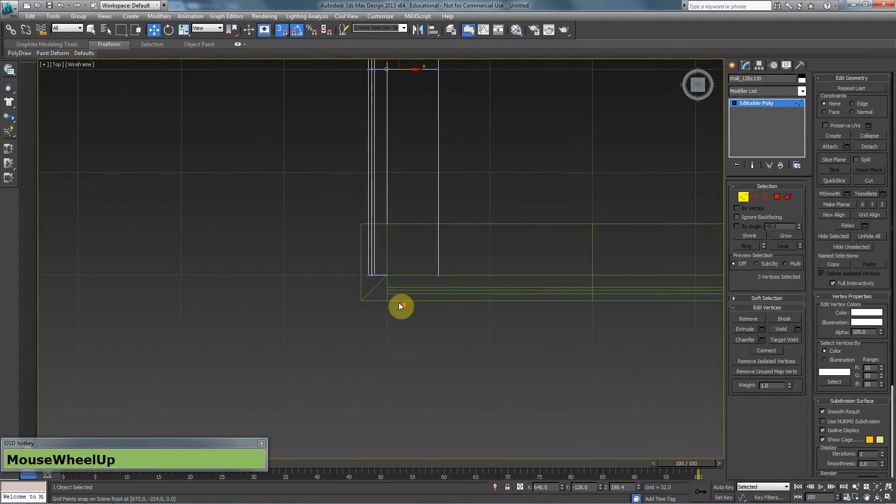
{"action": "middle_click_drag", "start_coordinate": [385, 329], "coordinate": [415, 327]}
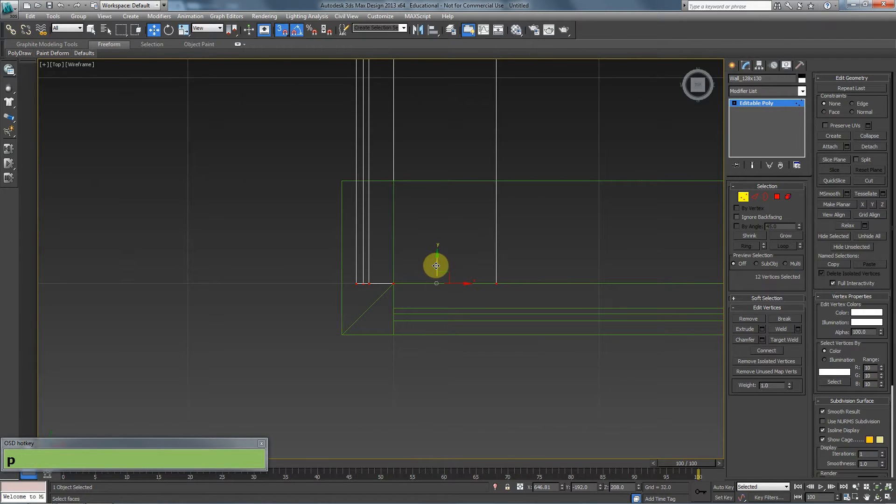
{"action": "key", "text": "p"}
{"action": "key", "text": "F3"}
{"action": "scroll", "coordinate": [432, 278], "scroll_direction": "down", "scroll_amount": 3}
{"action": "mouse_move", "coordinate": [432, 278]}
{"action": "middle_mouse_down", "text": "alt"}
{"action": "mouse_move", "coordinate": [438, 294]}
{"action": "mouse_move", "coordinate": [493, 253]}
{"action": "mouse_move", "coordinate": [405, 279]}
{"action": "middle_mouse_up", "text": "alt"}
{"action": "left_click_drag", "start_coordinate": [401, 275], "coordinate": [422, 282]}
{"action": "key", "text": "ctrl+z"}
{"action": "key", "text": "s"}
{"action": "middle_click_drag", "start_coordinate": [422, 282], "coordinate": [435, 280]}
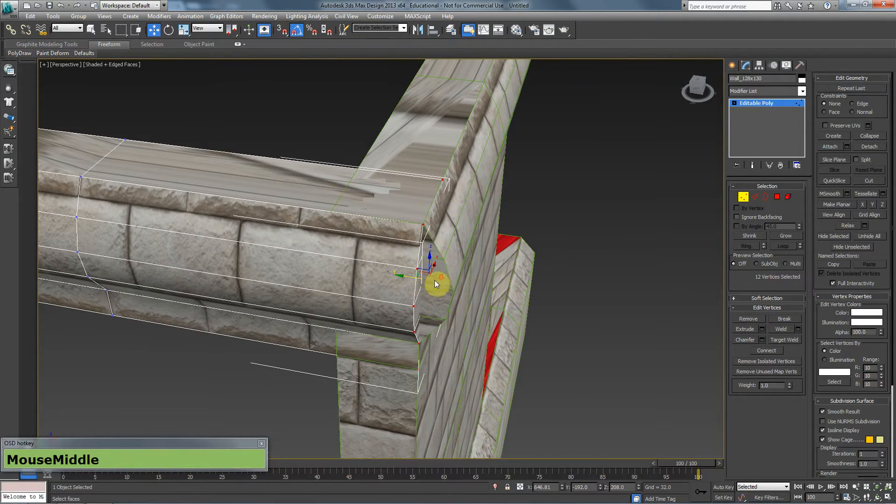
{"action": "scroll", "coordinate": [387, 276], "scroll_direction": "down", "scroll_amount": 6}
{"action": "left_click_drag", "start_coordinate": [368, 260], "coordinate": [400, 264]}
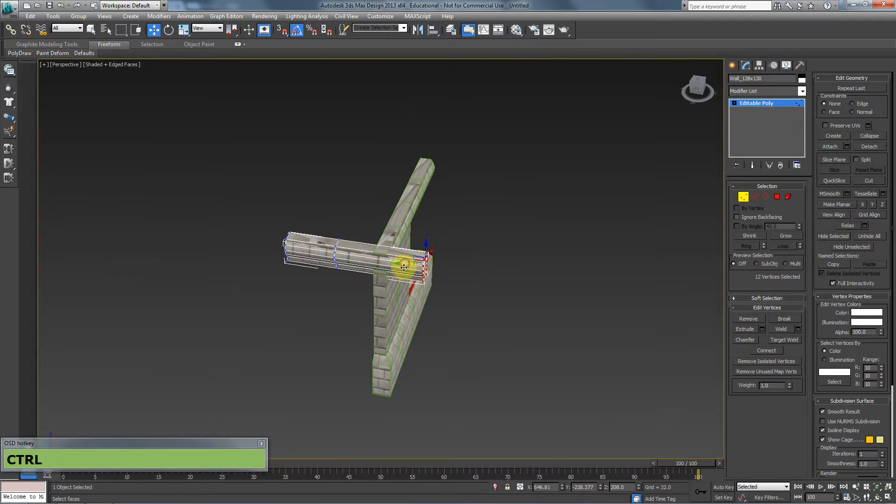
{"action": "key", "text": "ctrl+z"}
{"action": "left_click", "coordinate": [745, 198]}
Mirror the rotated ledge instance across the Y axis with No Clone
{"action": "scroll", "coordinate": [527, 242], "scroll_direction": "up", "scroll_amount": 3}
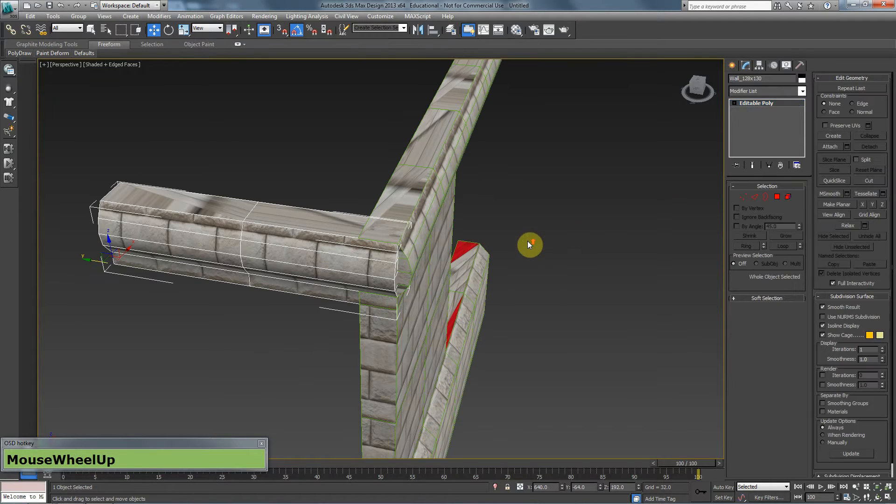
{"action": "scroll", "coordinate": [527, 240], "scroll_direction": "down", "scroll_amount": 3}
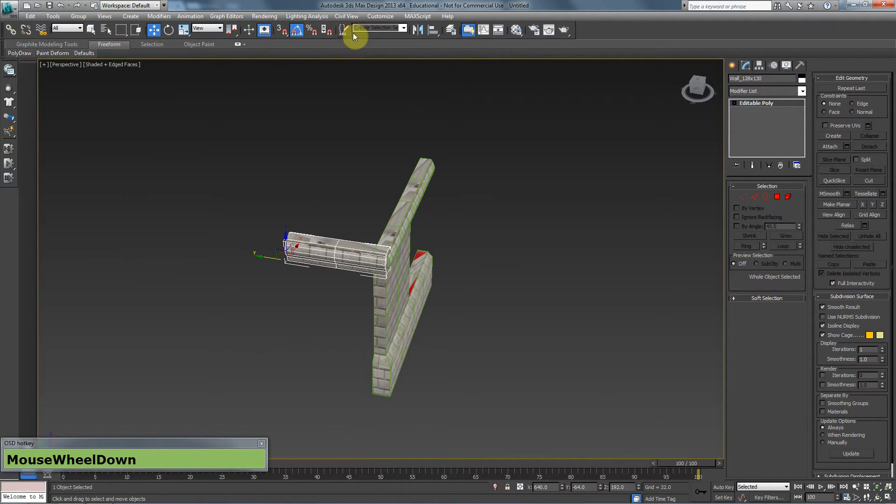
{"action": "left_click", "coordinate": [419, 29]}
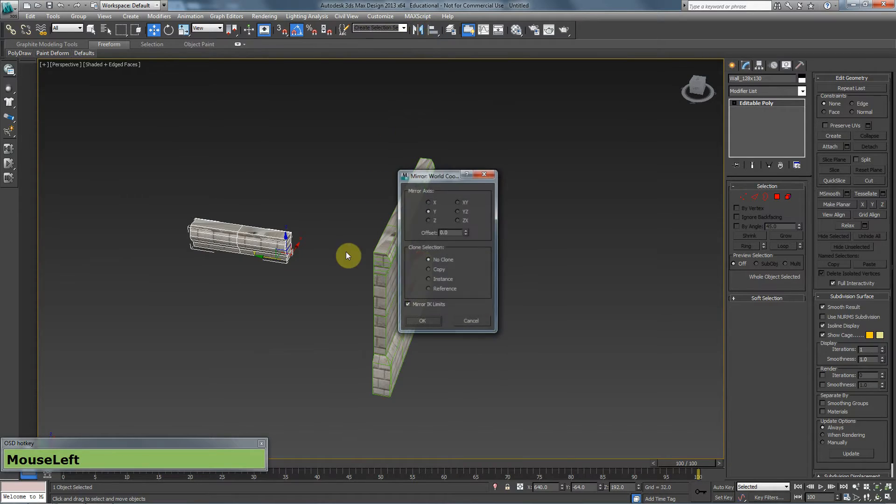
{"action": "left_click", "coordinate": [433, 322]}
In wireframe Top view, move the mirrored instance with snapping on to Y -192, so its end meets the original ledge's corner
{"action": "key", "text": "t"}
{"action": "key", "text": "F3"}
{"action": "scroll", "coordinate": [408, 275], "scroll_direction": "down", "scroll_amount": 4}
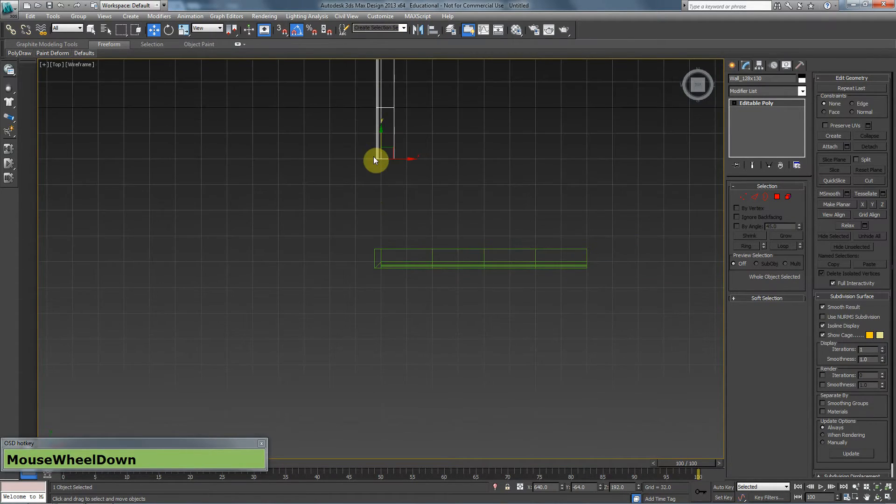
{"action": "left_click_drag", "start_coordinate": [381, 139], "coordinate": [379, 232]}
{"action": "key", "text": "s"}
{"action": "key", "text": "ctrl+z"}
{"action": "left_click_drag", "start_coordinate": [378, 152], "coordinate": [381, 256]}
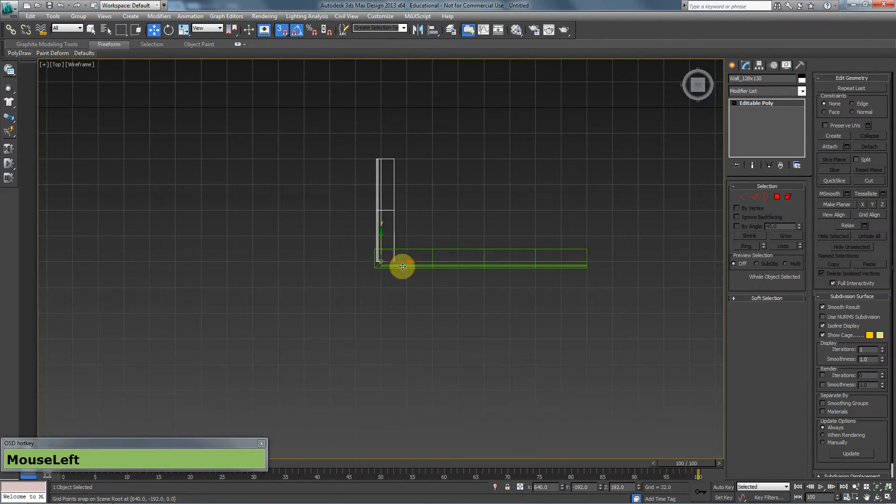
With grid point snapping off, select the instance's 12 corner-end vertices and extend them along Y to the ledge's outermost profile line at -197.783
{"action": "key", "text": "1"}
{"action": "scroll", "coordinate": [408, 289], "scroll_direction": "up", "scroll_amount": 3}
{"action": "left_click_drag", "start_coordinate": [430, 295], "coordinate": [357, 248]}
{"action": "key", "text": "s"}
{"action": "scroll", "coordinate": [406, 270], "scroll_direction": "up", "scroll_amount": 4}
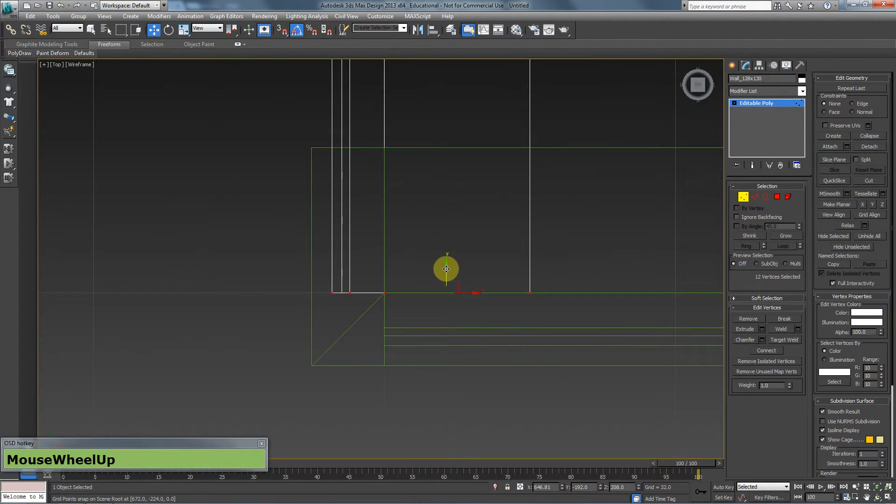
{"action": "left_click_drag", "start_coordinate": [446, 269], "coordinate": [443, 318]}
{"action": "key", "text": "ctrl+z"}
{"action": "left_click_drag", "start_coordinate": [446, 277], "coordinate": [447, 308]}
{"action": "key", "text": "ctrl+z"}
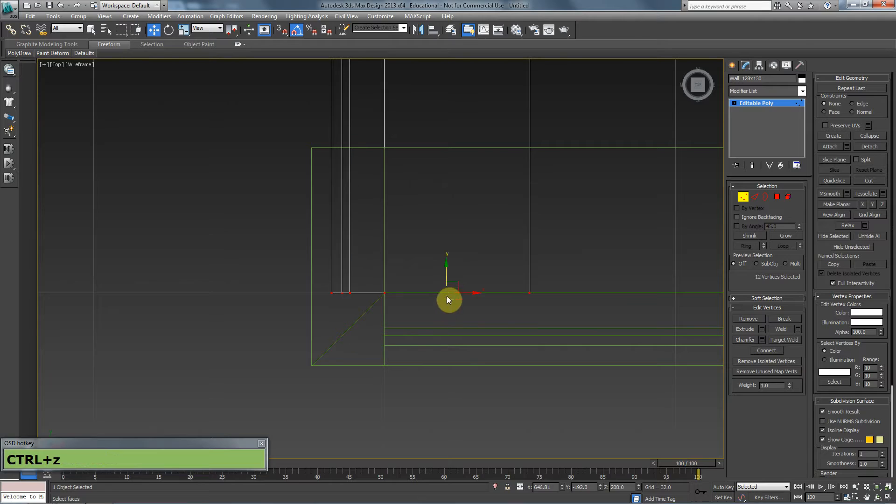
{"action": "right_click", "coordinate": [282, 31]}
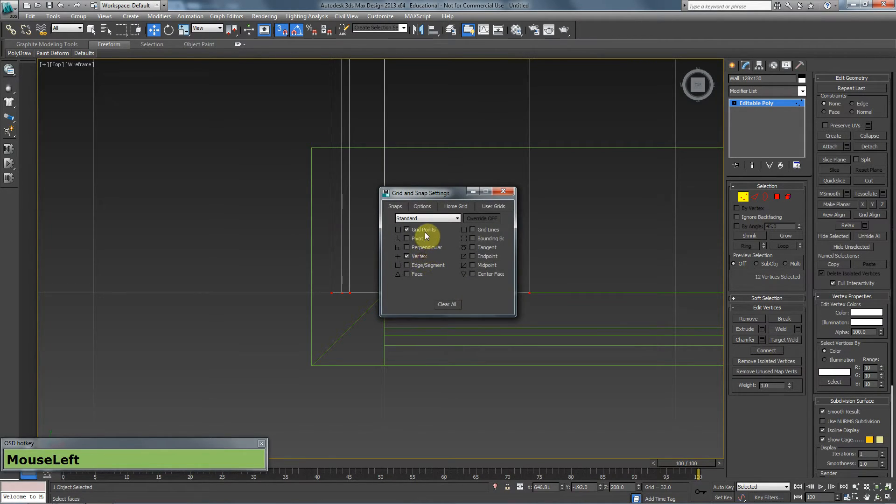
{"action": "left_click", "coordinate": [499, 195]}
{"action": "left_click_drag", "start_coordinate": [446, 277], "coordinate": [382, 345]}
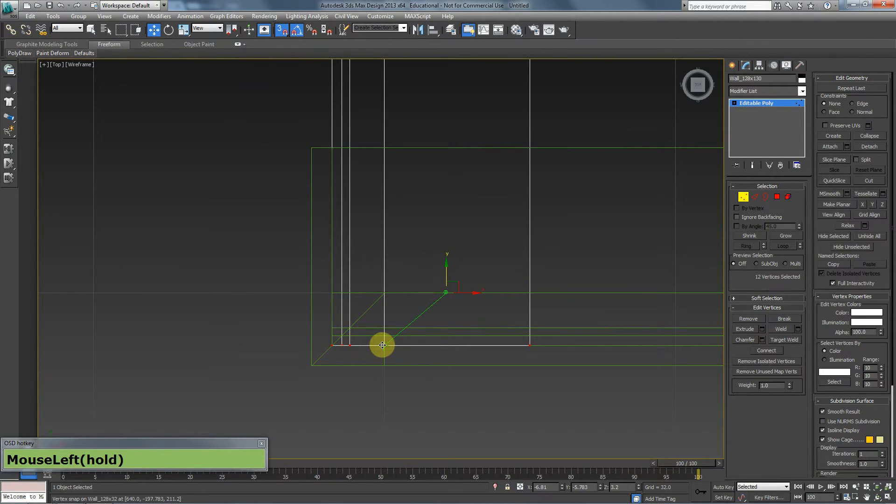
In shaded Left view, deselect the outermost corner-end vertices and snap the remaining ten back to the ledge profile at Y -196.686
{"action": "key", "text": "p"}
{"action": "key", "text": "F3"}
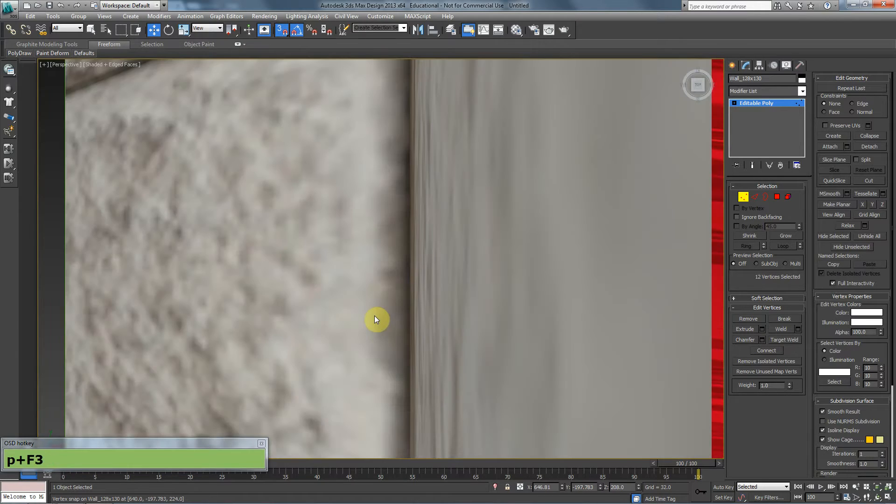
{"action": "scroll", "coordinate": [374, 322], "scroll_direction": "down", "scroll_amount": 4}
{"action": "key", "text": "z"}
{"action": "middle_click_drag", "start_coordinate": [365, 338], "coordinate": [400, 284], "text": "alt"}
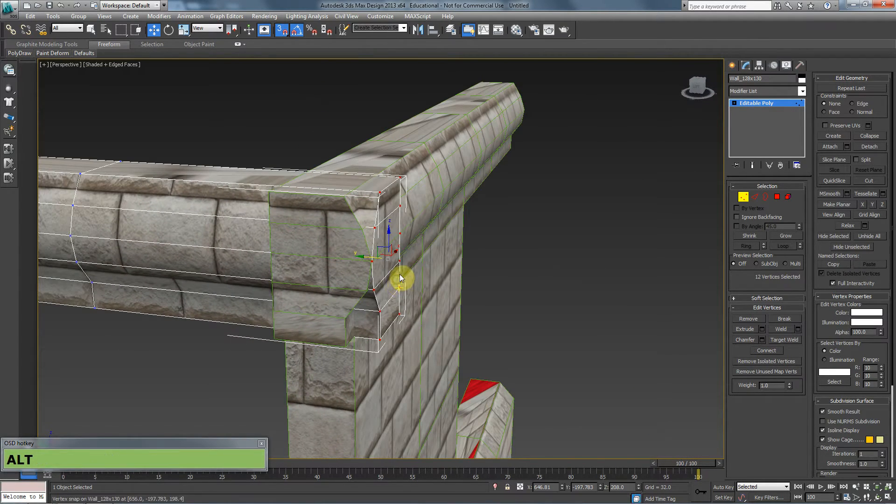
{"action": "middle_click_drag", "start_coordinate": [352, 260], "coordinate": [324, 282], "text": "alt"}
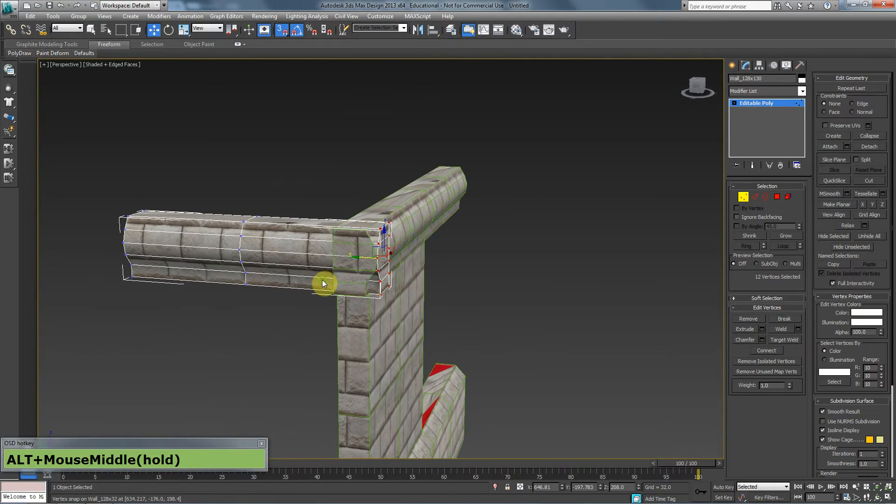
{"action": "scroll", "coordinate": [437, 247], "scroll_direction": "up", "scroll_amount": 3}
{"action": "mouse_move", "coordinate": [397, 247]}
{"action": "middle_mouse_down", "text": "alt"}
{"action": "mouse_move", "coordinate": [406, 243]}
{"action": "mouse_move", "coordinate": [397, 251]}
{"action": "middle_mouse_up", "text": "alt"}
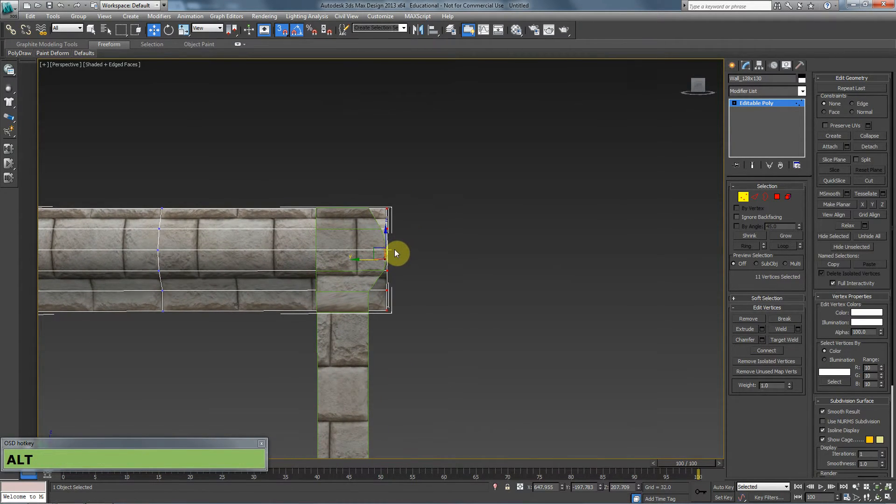
{"action": "key", "text": "alt+l"}
{"action": "key", "text": "z"}
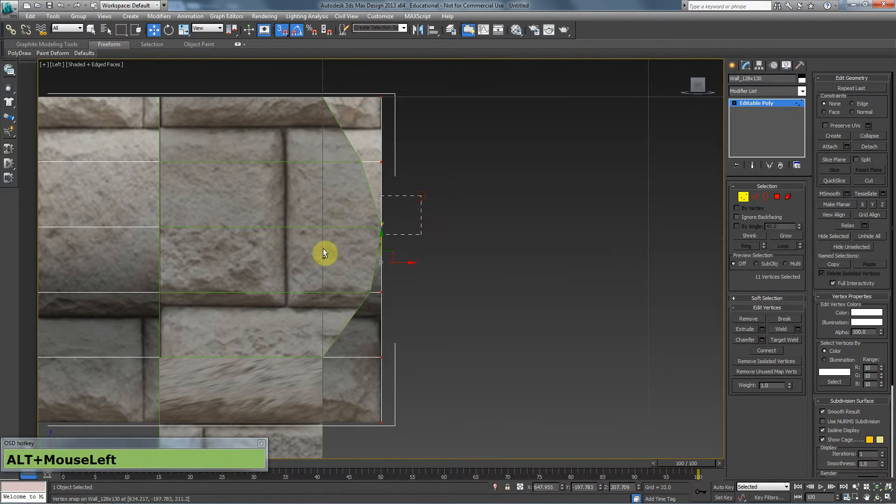
{"action": "left_click_drag", "start_coordinate": [402, 268], "coordinate": [372, 294]}
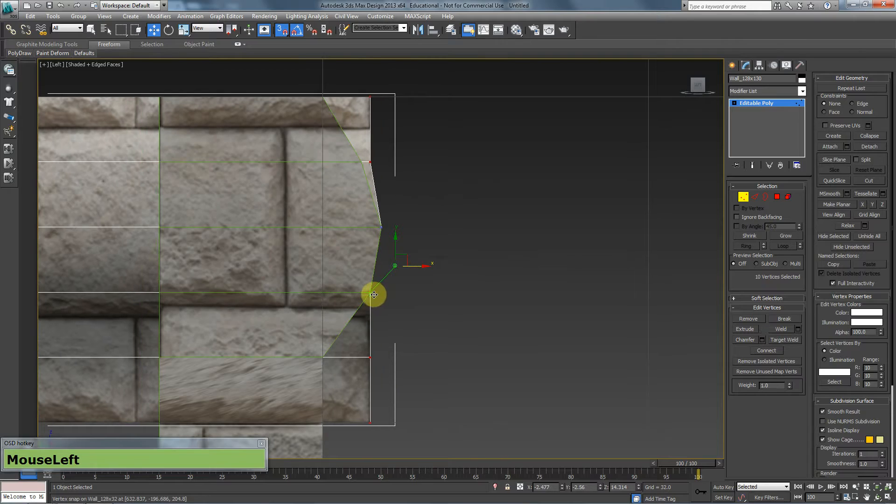
Following the ledge profile, snap the next eight corner-end vertices back to Y -195.811 and the last six to Y -192
{"action": "left_click_drag", "start_coordinate": [396, 262], "coordinate": [356, 163]}
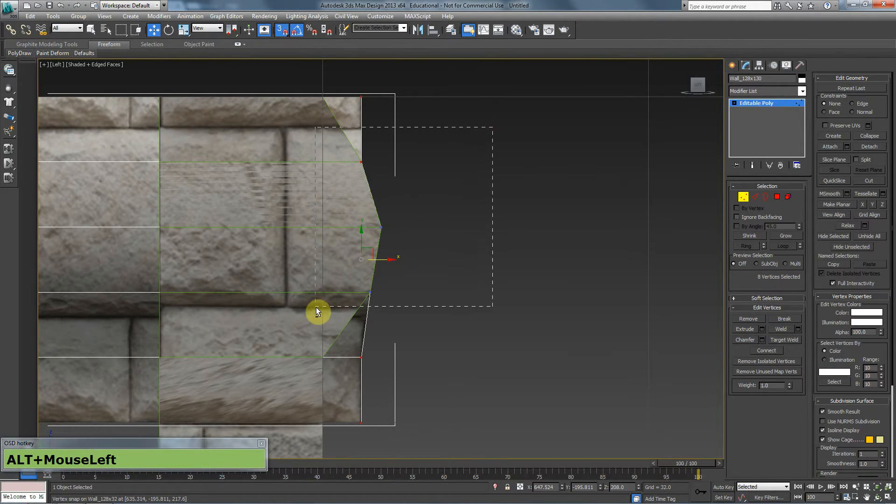
{"action": "left_click_drag", "start_coordinate": [316, 307], "coordinate": [318, 309], "text": "alt"}
{"action": "left_click_drag", "start_coordinate": [386, 293], "coordinate": [323, 100]}
{"action": "left_click_drag", "start_coordinate": [368, 222], "coordinate": [365, 236]}
Show the mitred corner in Perspective view, decline resaving the autobackup file and leave vertex editing
{"action": "scroll", "coordinate": [365, 237], "scroll_direction": "down", "scroll_amount": 5}
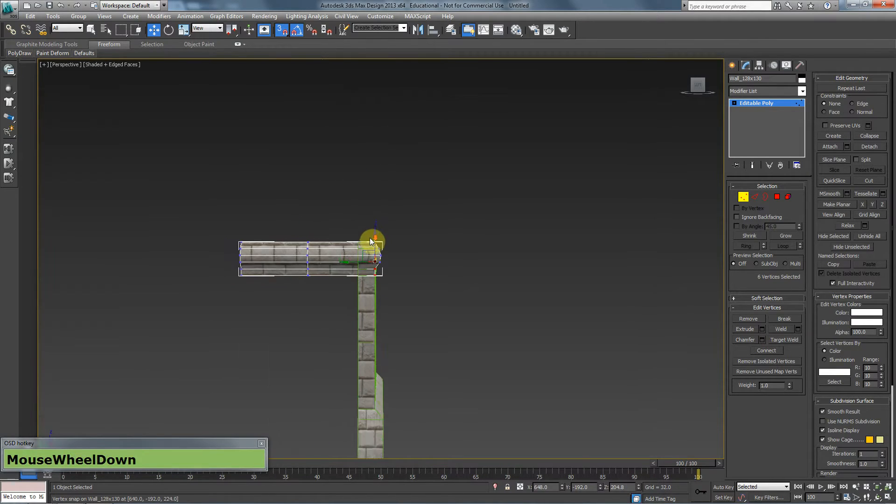
{"action": "middle_click_drag", "start_coordinate": [372, 244], "coordinate": [366, 320], "text": "alt"}
{"action": "key", "text": "z"}
{"action": "scroll", "coordinate": [464, 276], "scroll_direction": "down", "scroll_amount": 4}
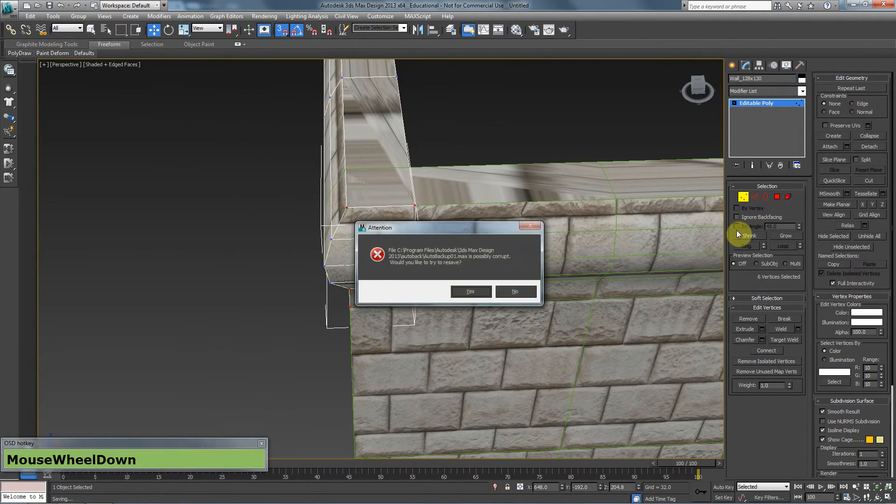
{"action": "left_click", "coordinate": [515, 291]}
{"action": "left_click", "coordinate": [744, 197]}
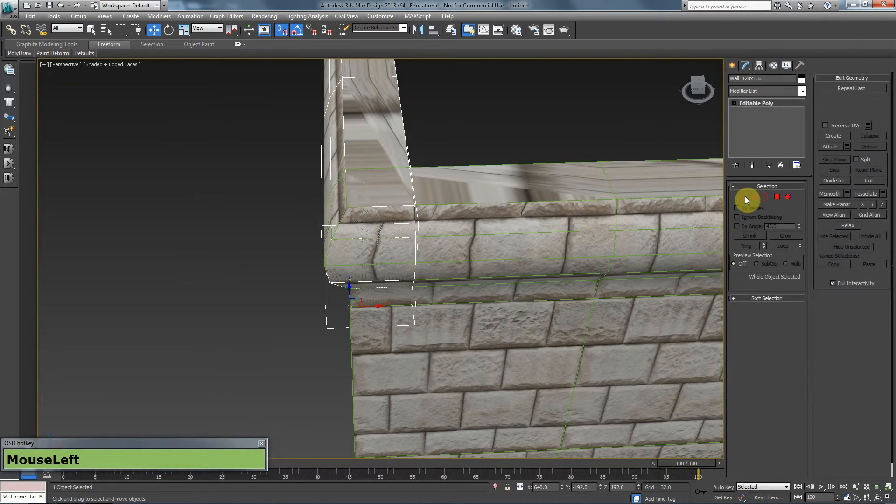
Turn off edged faces and delete the mirrored ledge instance, keeping the original ledge with its corner end
{"action": "left_click", "coordinate": [555, 109]}
{"action": "key", "text": "F4"}
{"action": "middle_click_drag", "start_coordinate": [466, 191], "coordinate": [482, 226], "text": "alt"}
{"action": "left_click", "coordinate": [306, 240]}
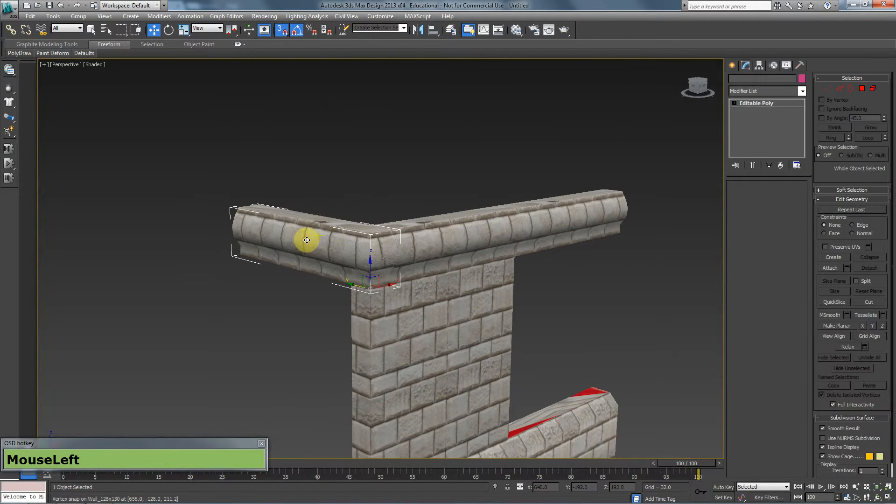
{"action": "key", "text": "s"}
{"action": "key", "text": "Delete"}
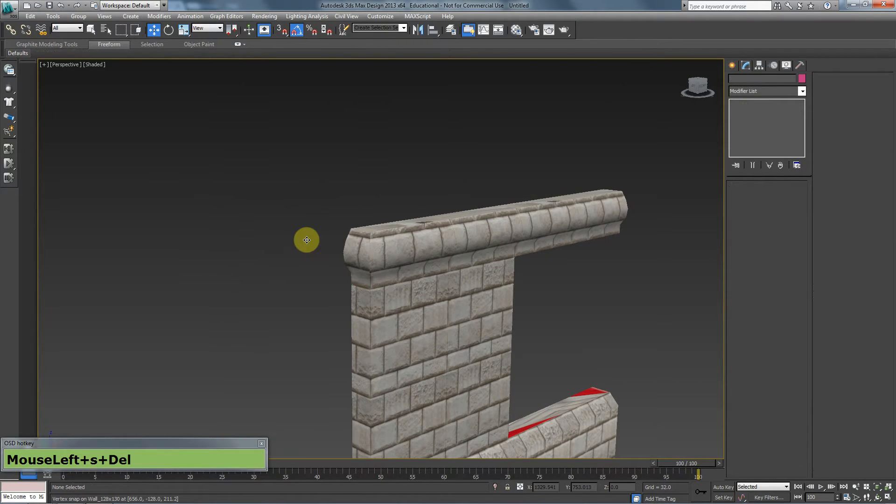
Rename the original ledge with the corner end as Wall_128x32_C
{"action": "left_click", "coordinate": [394, 244]}
{"action": "middle_click_drag", "start_coordinate": [416, 290], "coordinate": [774, 77], "text": "alt"}
{"action": "left_click", "coordinate": [774, 77]}
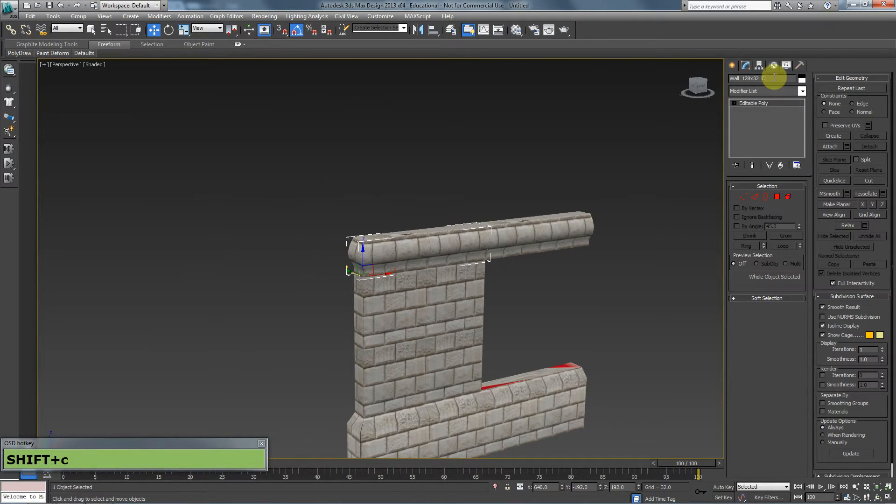
{"action": "left_click", "coordinate": [516, 186]}
Start saving the scene and browse through Desktop, 3Ds and textures, Tutorials and 00_Video Tutorials to the Mansion folder
{"action": "middle_click_drag", "start_coordinate": [434, 295], "coordinate": [430, 317], "text": "alt"}
{"action": "scroll", "coordinate": [316, 261], "scroll_direction": "up", "scroll_amount": 3}
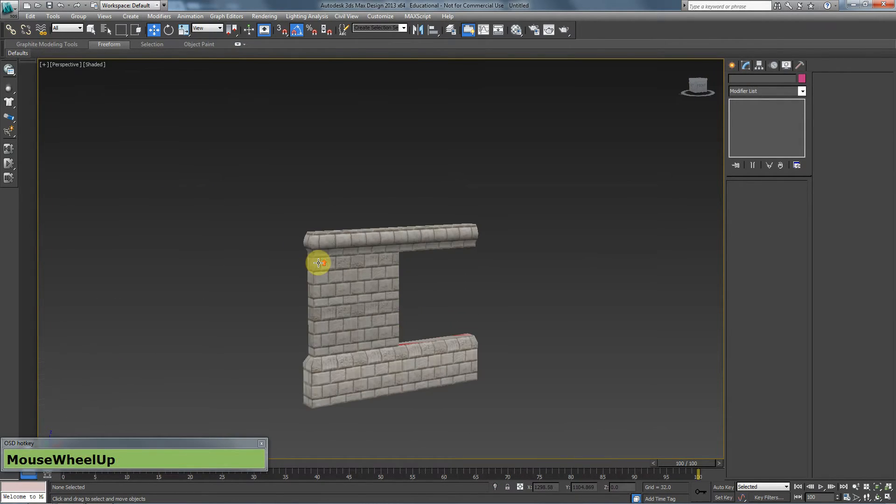
{"action": "middle_click_drag", "start_coordinate": [316, 261], "coordinate": [295, 226]}
{"action": "left_click_drag", "start_coordinate": [8, 7], "coordinate": [26, 99]}
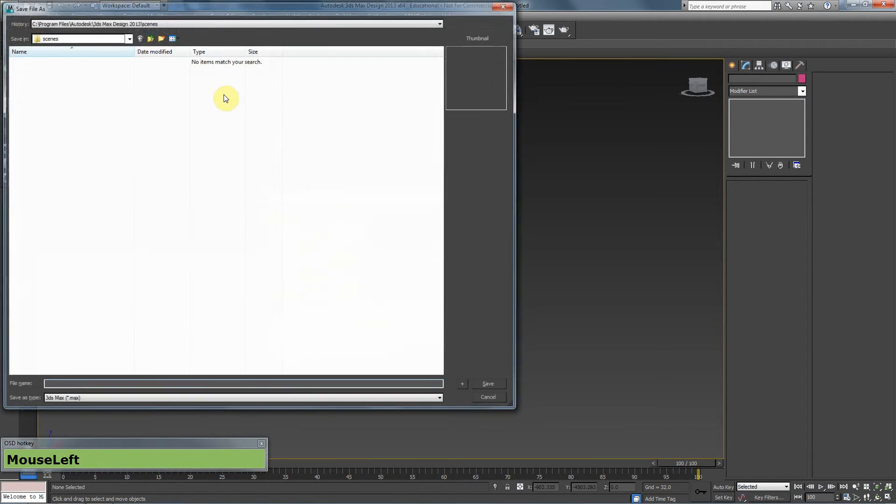
{"action": "left_click", "coordinate": [98, 38]}
{"action": "left_click", "coordinate": [51, 44]}
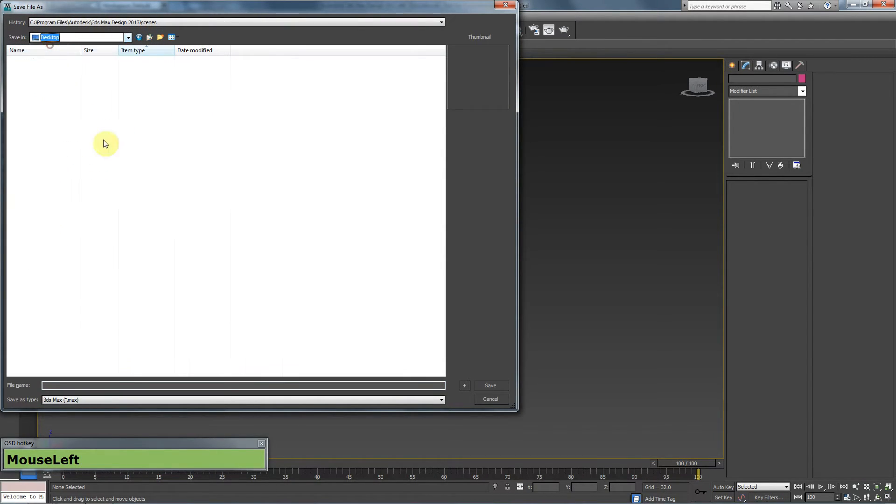
{"action": "double_click", "coordinate": [40, 100]}
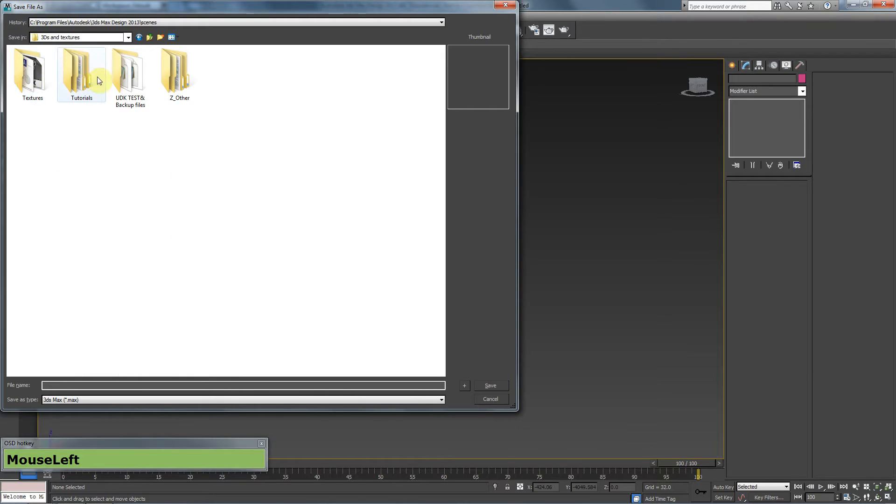
{"action": "double_click", "coordinate": [76, 72]}
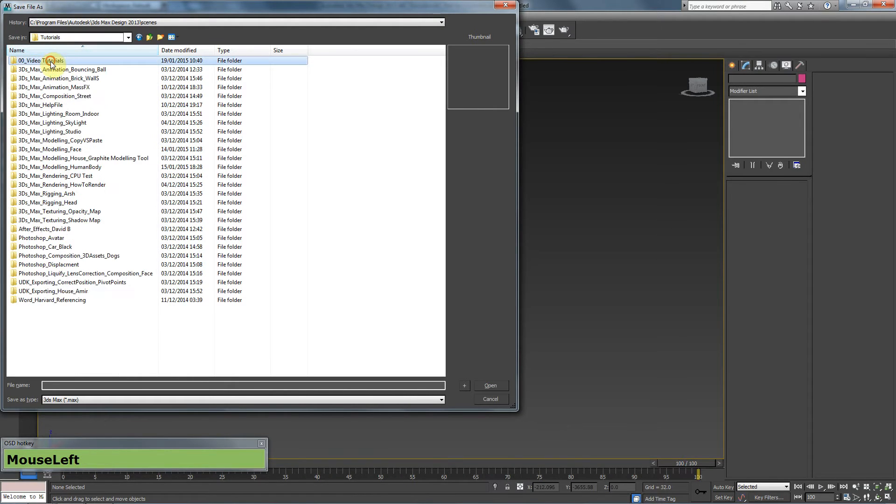
{"action": "double_click", "coordinate": [49, 60]}
{"action": "double_click", "coordinate": [50, 62]}
{"action": "double_click", "coordinate": [49, 150]}
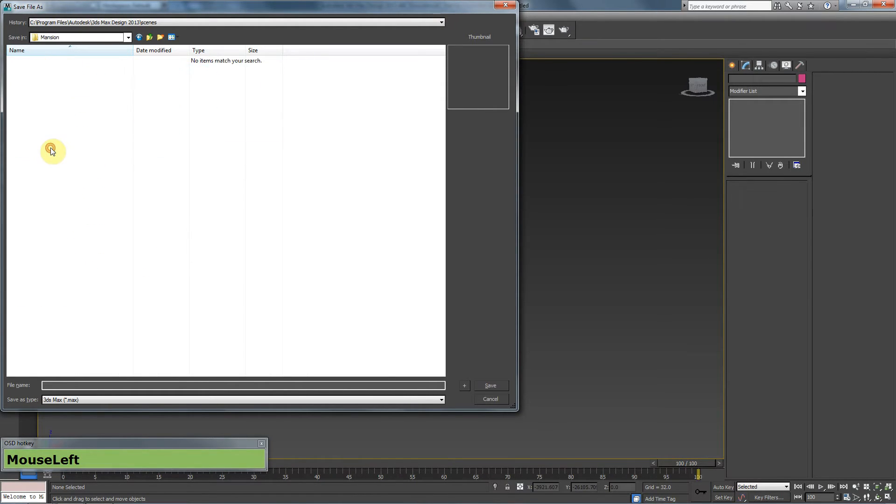
Save the scene in the Mansion folder under the file name Building
{"action": "left_click", "coordinate": [76, 385]}
{"action": "type", "text": "B"}
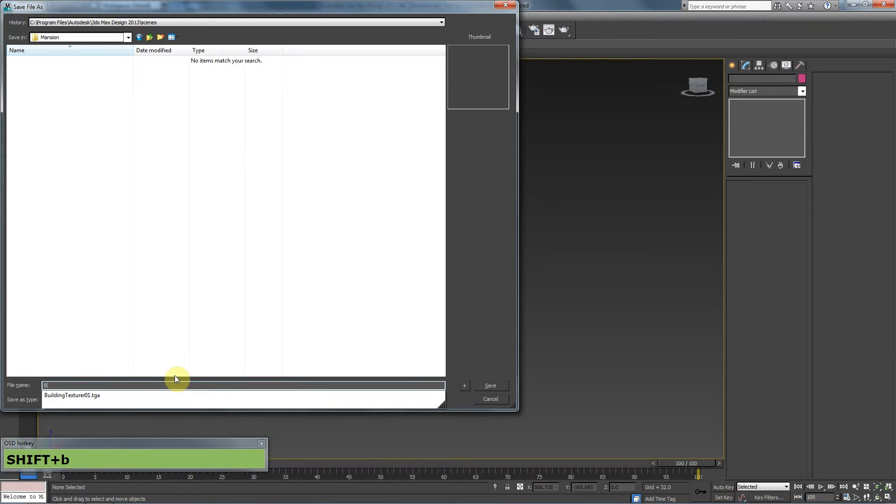
{"action": "type", "text": "uilding"}
{"action": "key", "text": "Return"}
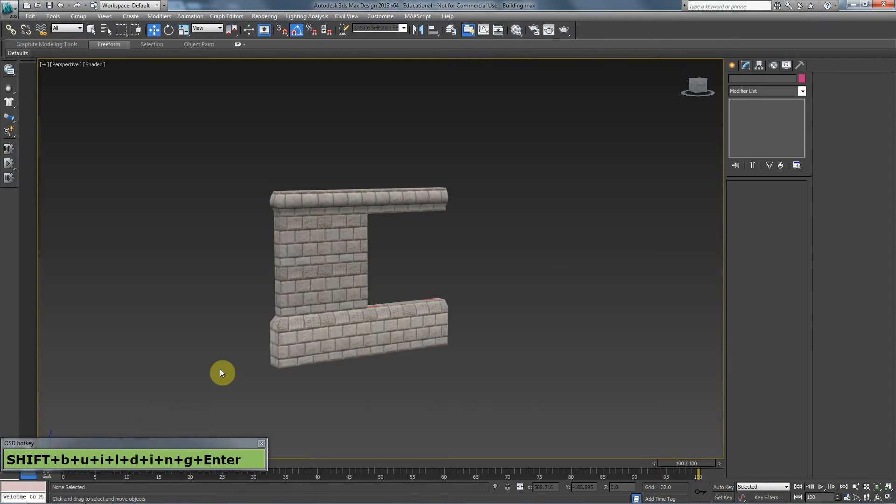
Check the mansion photo in the browser and make an independent copy of Wall_128x128 rotated -90 degrees about its vertical axis
{"action": "middle_click", "coordinate": [343, 317]}
{"action": "scroll", "coordinate": [358, 289], "scroll_direction": "up", "scroll_amount": 3}
{"action": "key", "text": "alt+Tab"}
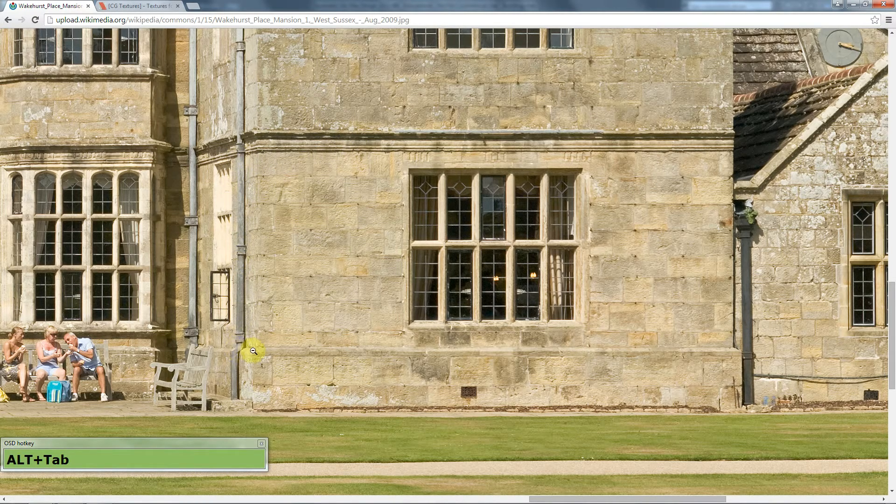
{"action": "key", "text": "alt+Tab"}
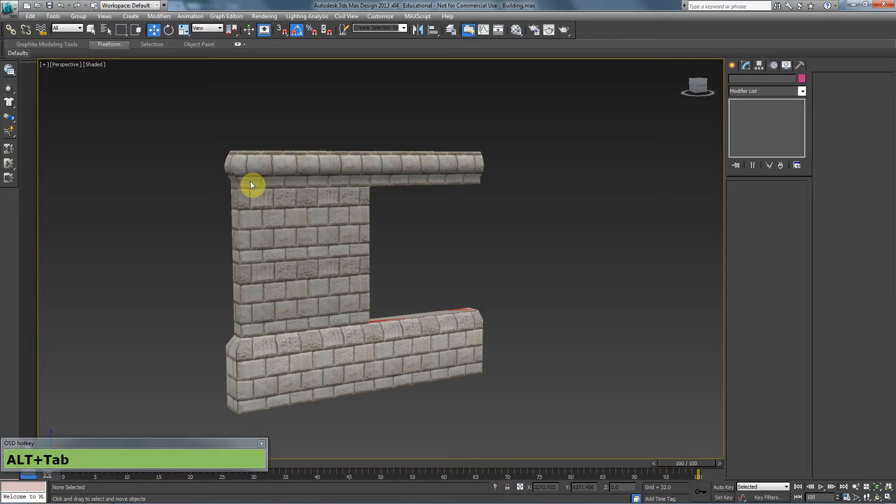
{"action": "left_click", "coordinate": [330, 292]}
{"action": "middle_click_drag", "start_coordinate": [330, 292], "coordinate": [293, 337], "text": "alt"}
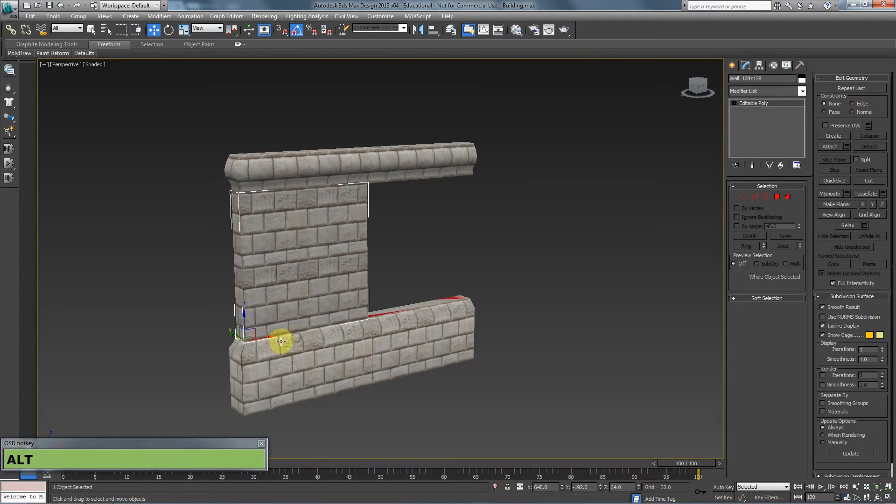
{"action": "key", "text": "e"}
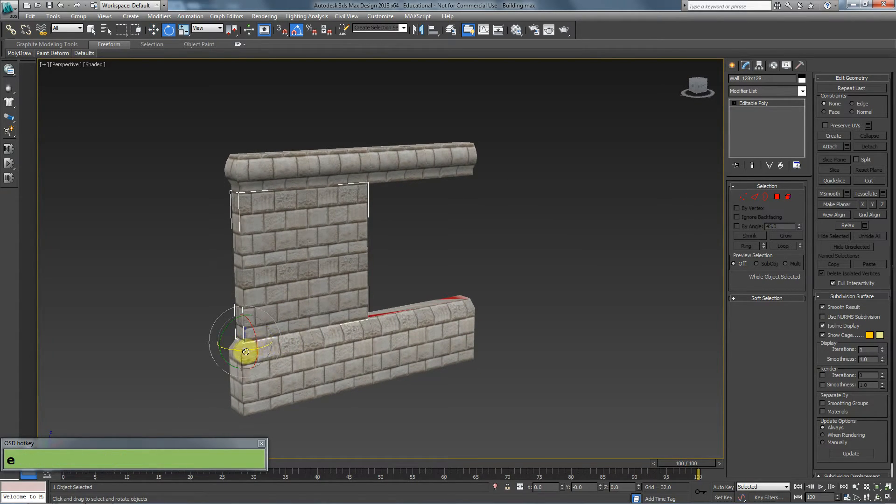
{"action": "left_click_drag", "start_coordinate": [245, 351], "coordinate": [203, 350], "text": "shift"}
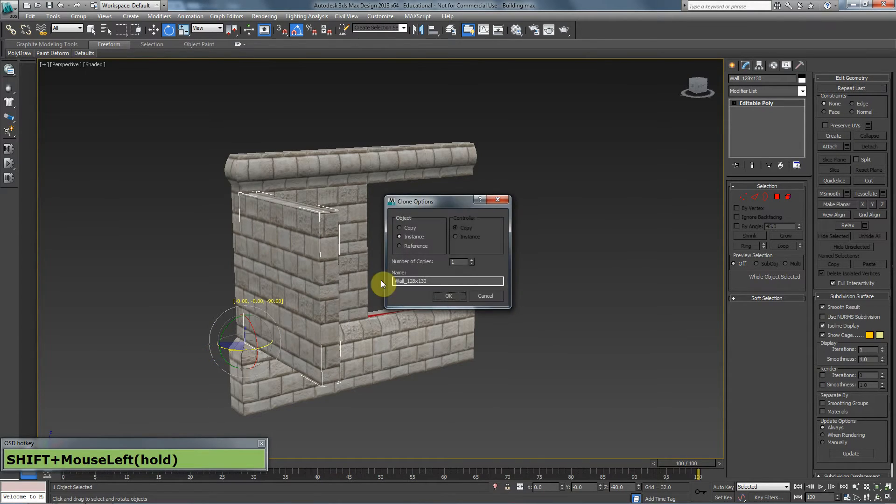
{"action": "left_click", "coordinate": [410, 232]}
{"action": "left_click", "coordinate": [455, 296]}
In Left view with edged faces shown, delete the six vertices at the free end of the rotated wall copy
{"action": "middle_click_drag", "start_coordinate": [394, 312], "coordinate": [385, 309], "text": "alt"}
{"action": "key", "text": "l"}
{"action": "key", "text": "z"}
{"action": "scroll", "coordinate": [380, 294], "scroll_direction": "down", "scroll_amount": 2}
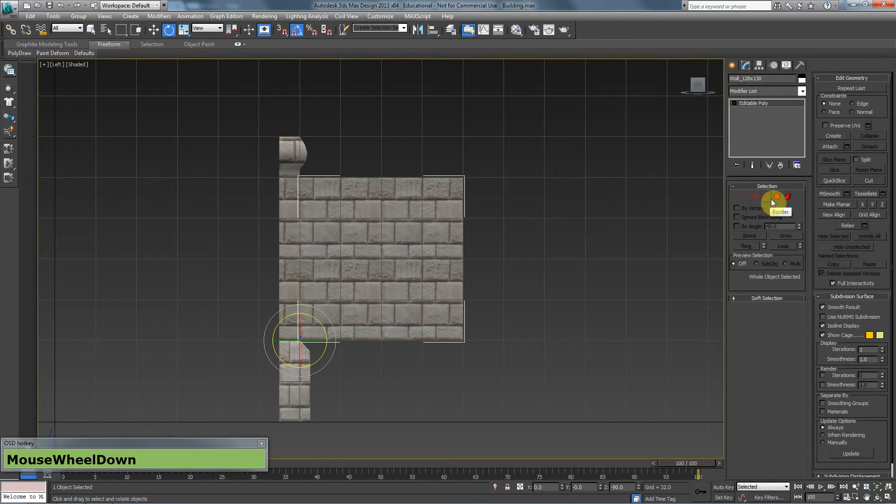
{"action": "left_click", "coordinate": [743, 196]}
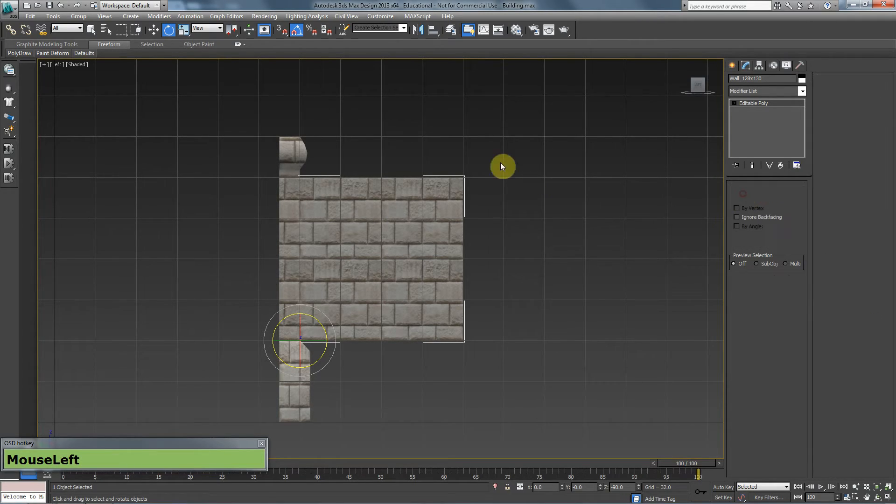
{"action": "left_click_drag", "start_coordinate": [564, 119], "coordinate": [444, 371]}
{"action": "key", "text": "g"}
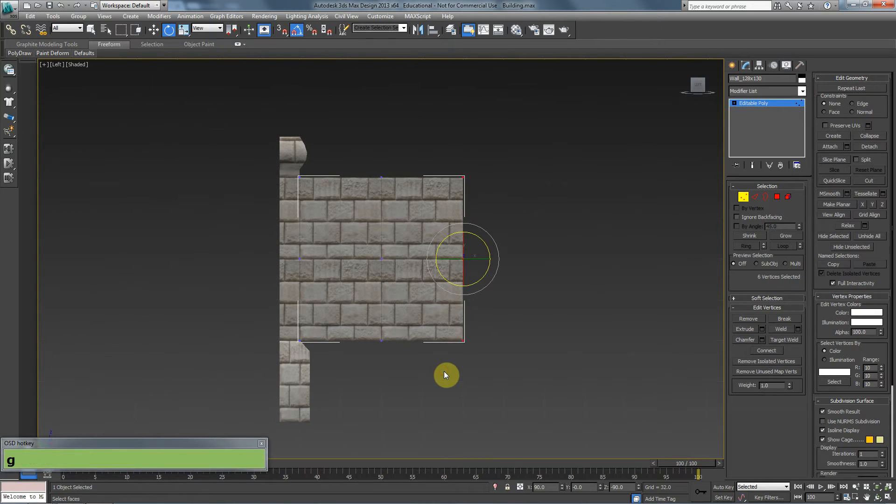
{"action": "key", "text": "F4"}
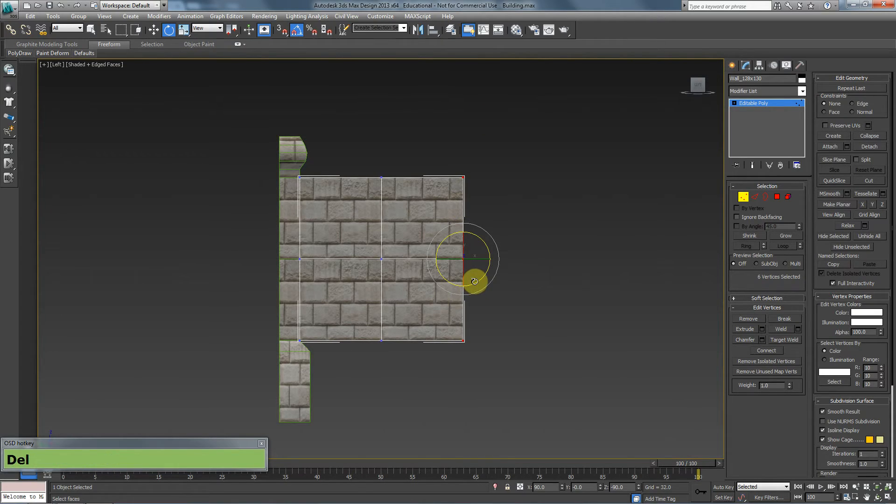
{"action": "key", "text": "Delete"}
In Perspective view, bridge the two upper vertical edges at the open end of the shortened wall copy
{"action": "key", "text": "p"}
{"action": "middle_click_drag", "start_coordinate": [408, 280], "coordinate": [366, 280], "text": "alt"}
{"action": "scroll", "coordinate": [367, 240], "scroll_direction": "up", "scroll_amount": 1}
{"action": "left_click", "coordinate": [361, 234]}
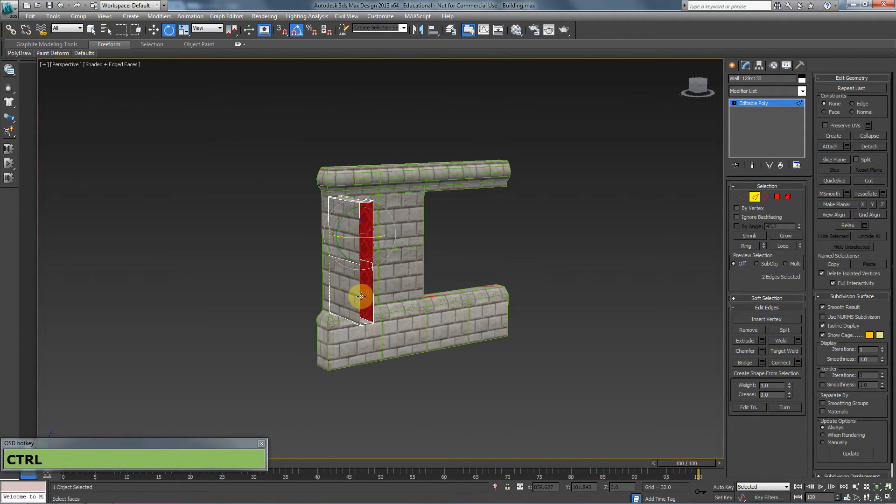
{"action": "left_click", "coordinate": [778, 363]}
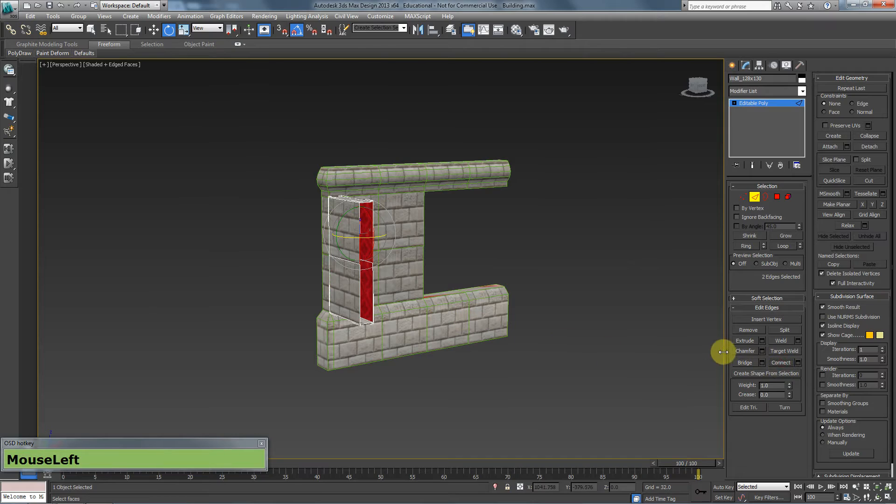
{"action": "scroll", "coordinate": [463, 335], "scroll_direction": "up", "scroll_amount": 1}
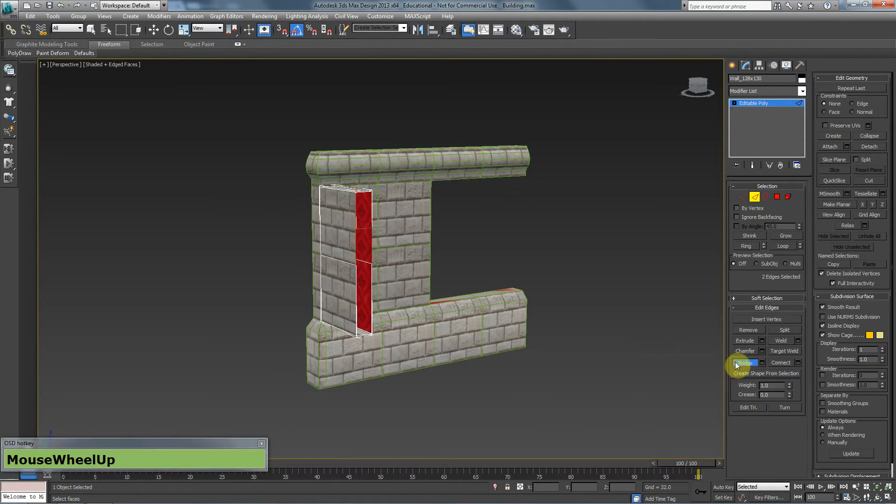
{"action": "scroll", "coordinate": [401, 229], "scroll_direction": "up", "scroll_amount": 1}
{"action": "left_click", "coordinate": [365, 225]}
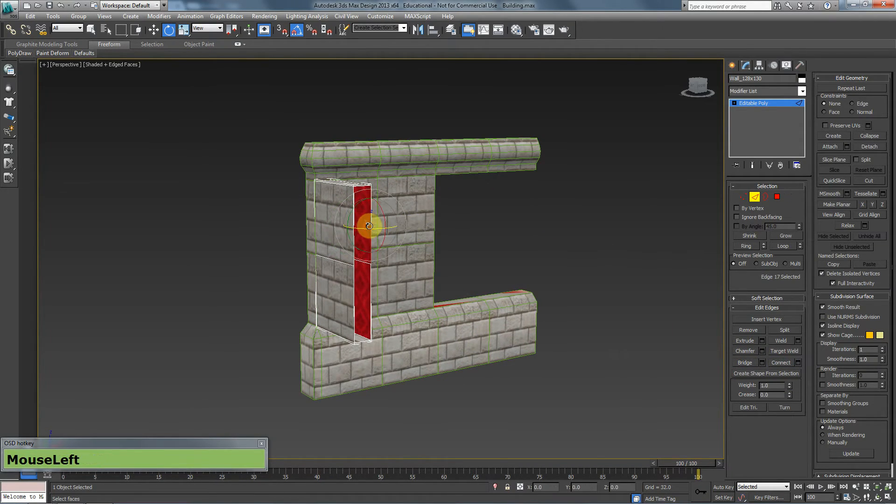
{"action": "scroll", "coordinate": [366, 228], "scroll_direction": "up", "scroll_amount": 4}
{"action": "scroll", "coordinate": [366, 236], "scroll_direction": "down", "scroll_amount": 2}
{"action": "left_click", "coordinate": [345, 226], "text": "ctrl"}
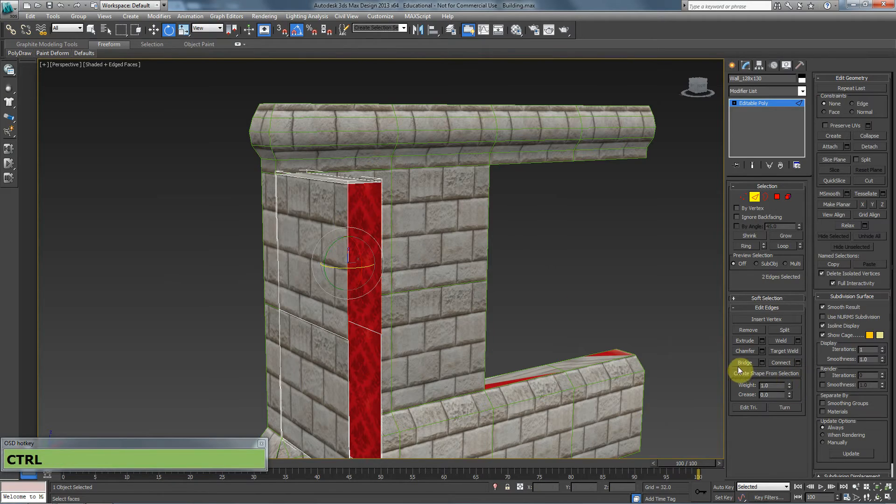
{"action": "left_click", "coordinate": [740, 363]}
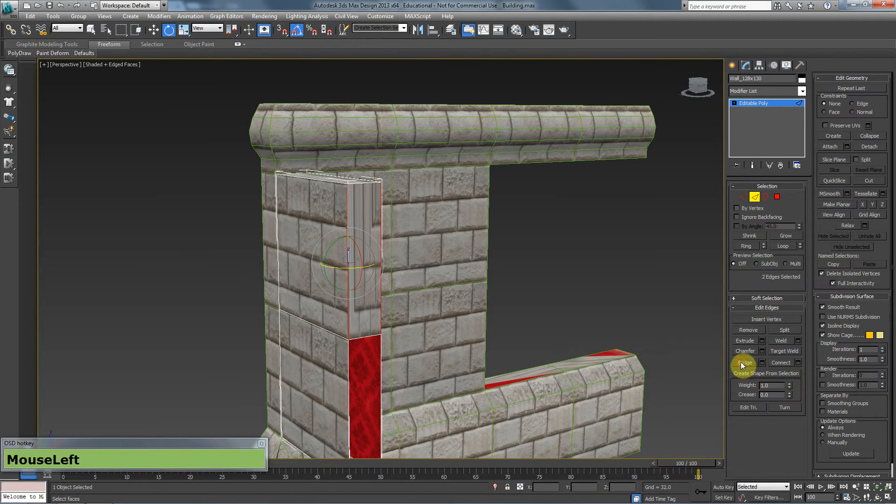
Bridge the two lower vertical edges to close the rest of the shortened wall's open end
{"action": "left_click", "coordinate": [382, 353]}
{"action": "left_click", "coordinate": [348, 356], "text": "ctrl"}
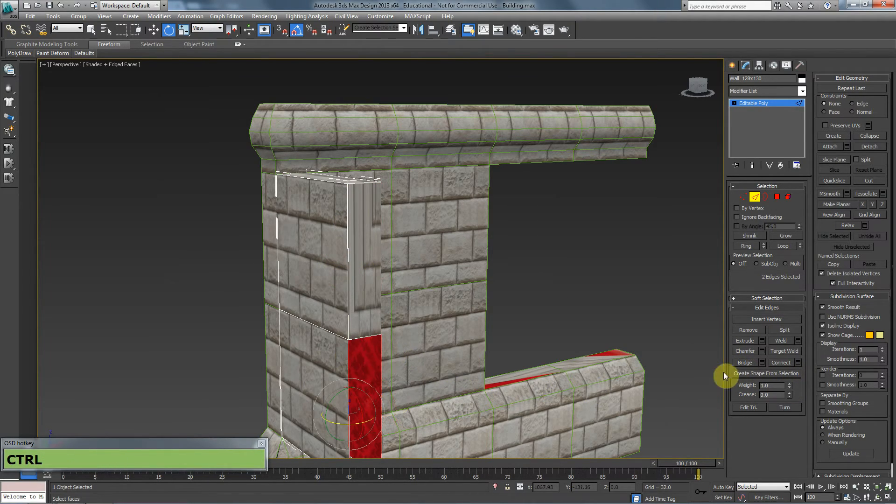
{"action": "left_click", "coordinate": [746, 363]}
{"action": "middle_click_drag", "start_coordinate": [360, 296], "coordinate": [439, 212]}
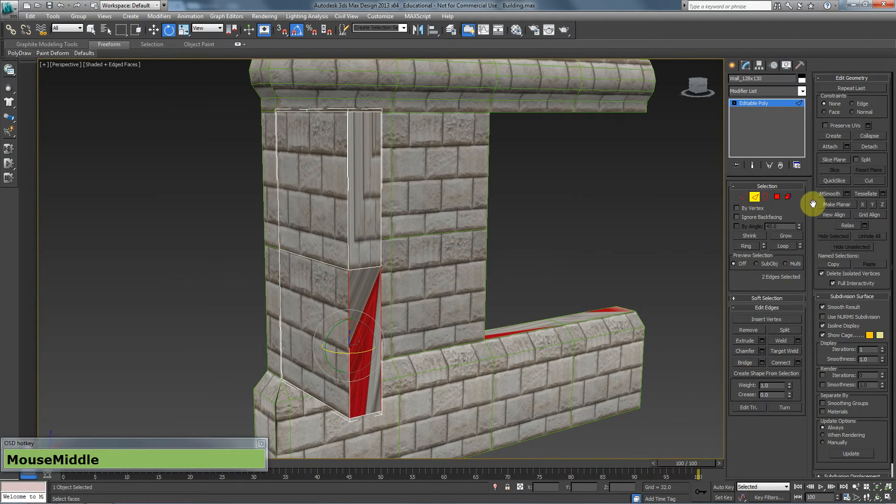
Add an Unwrap UVW modifier to the shortened wall and show the BuildingTexturer01 map behind its UVs in the UV editor
{"action": "left_click", "coordinate": [776, 199]}
{"action": "left_click", "coordinate": [361, 178]}
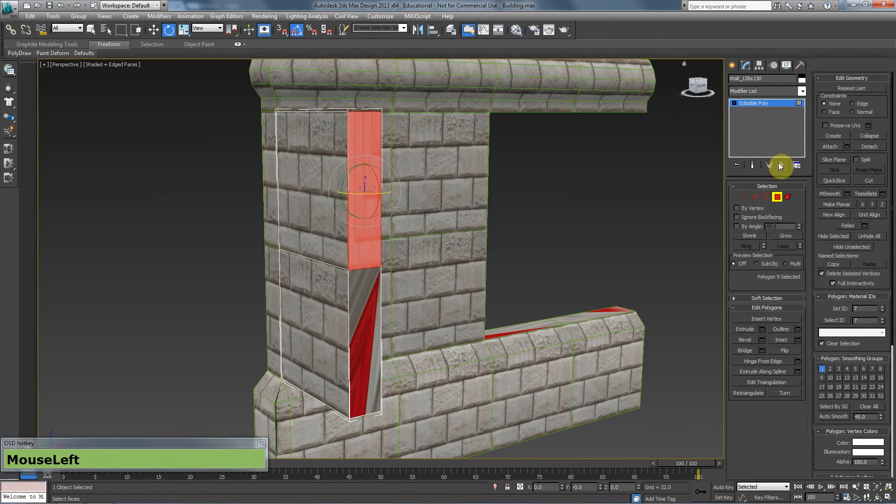
{"action": "left_click", "coordinate": [777, 197]}
{"action": "left_click", "coordinate": [801, 91]}
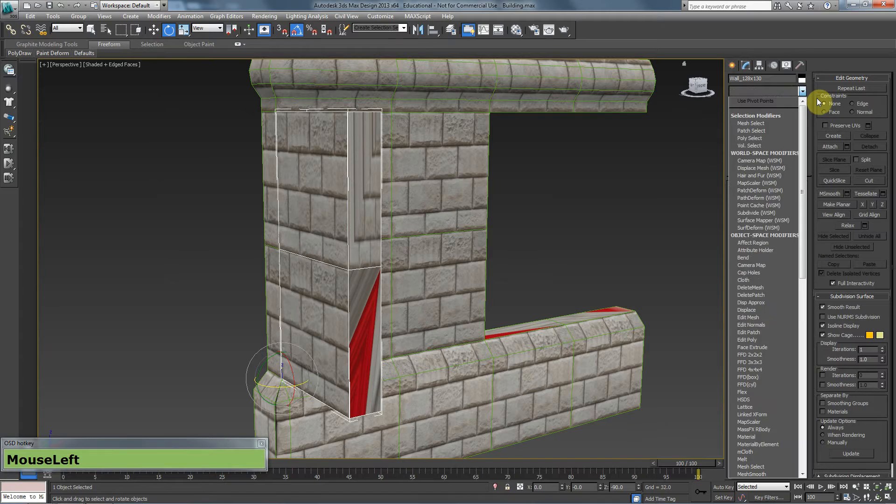
{"action": "type", "text": "unw"}
{"action": "key", "text": "Return"}
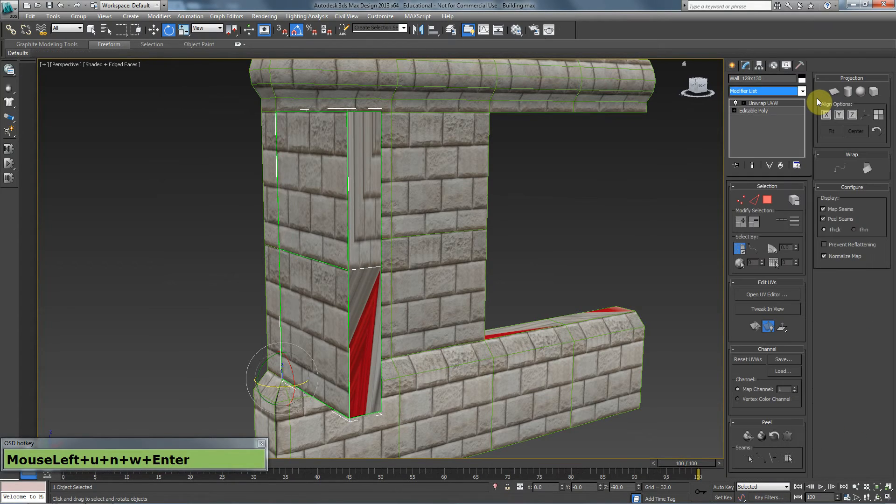
{"action": "left_click", "coordinate": [765, 293]}
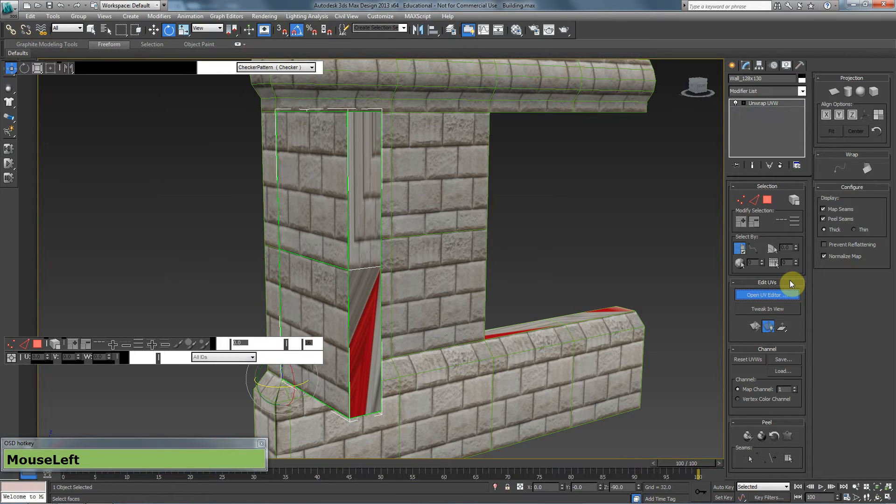
{"action": "left_click", "coordinate": [282, 68]}
{"action": "left_click", "coordinate": [292, 83]}
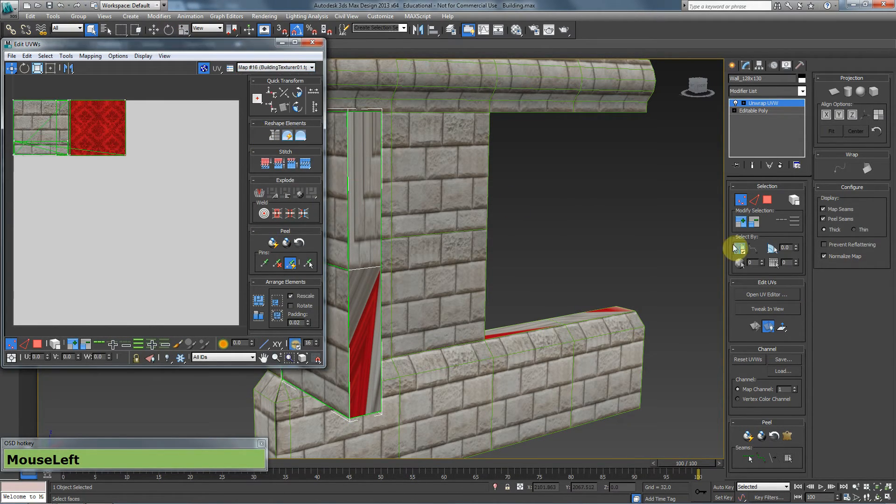
Select all of the wall copy's UV faces and offset them 2 units in U, clear of the texture
{"action": "left_click", "coordinate": [768, 200]}
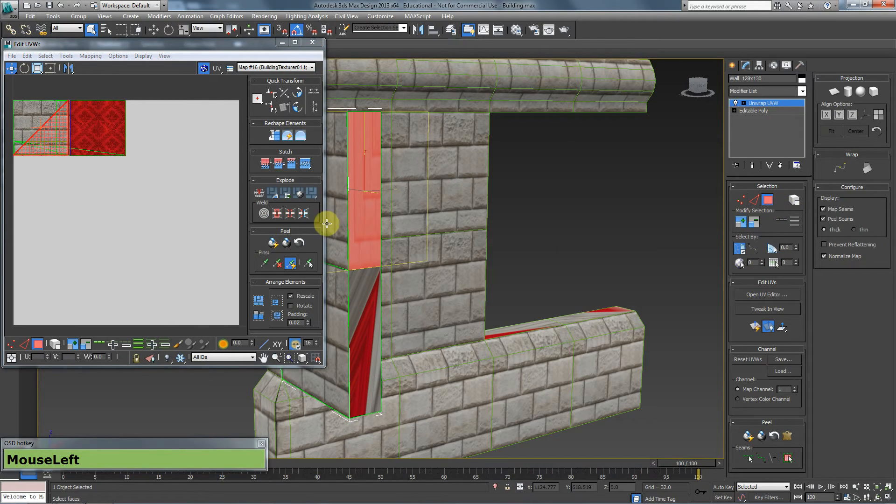
{"action": "left_click", "coordinate": [363, 297], "text": "ctrl"}
{"action": "left_click", "coordinate": [615, 249]}
{"action": "left_click", "coordinate": [360, 201]}
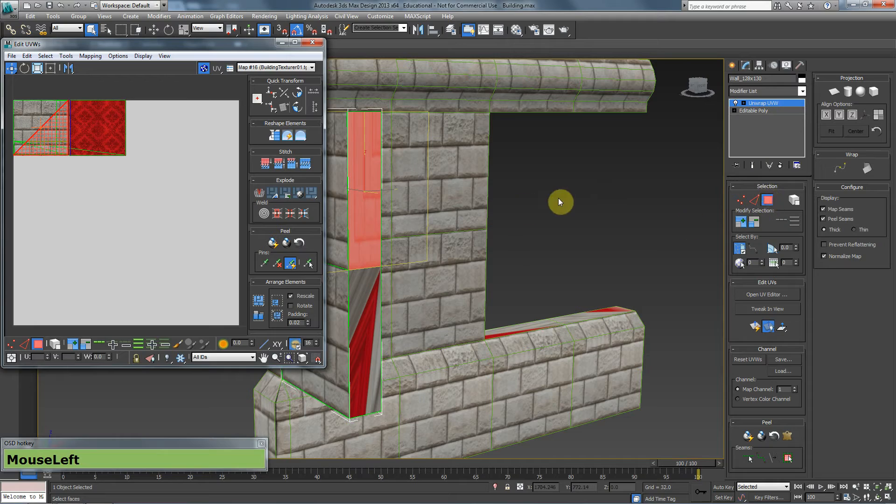
{"action": "scroll", "coordinate": [198, 167], "scroll_direction": "down", "scroll_amount": 4}
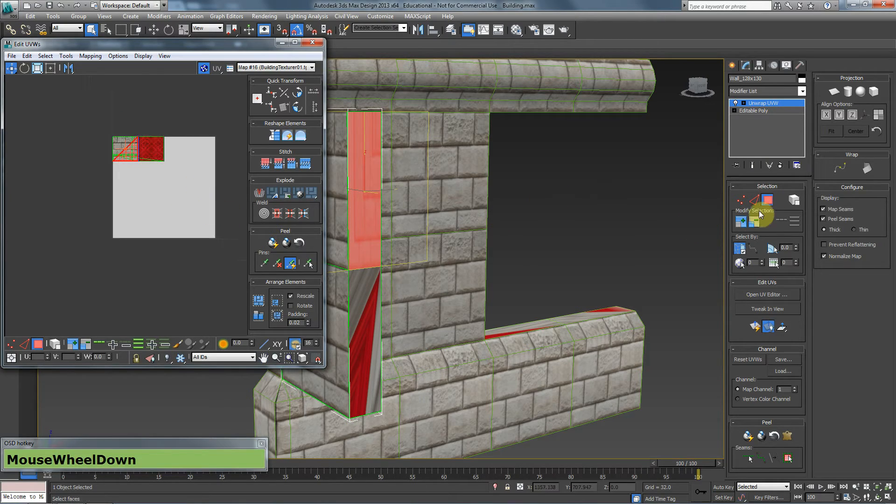
{"action": "left_click_drag", "start_coordinate": [171, 129], "coordinate": [43, 230]}
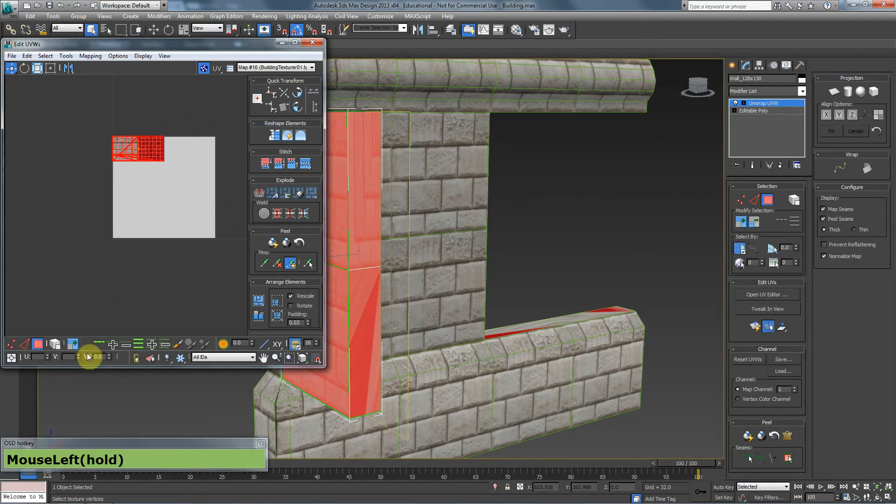
{"action": "left_click", "coordinate": [11, 358]}
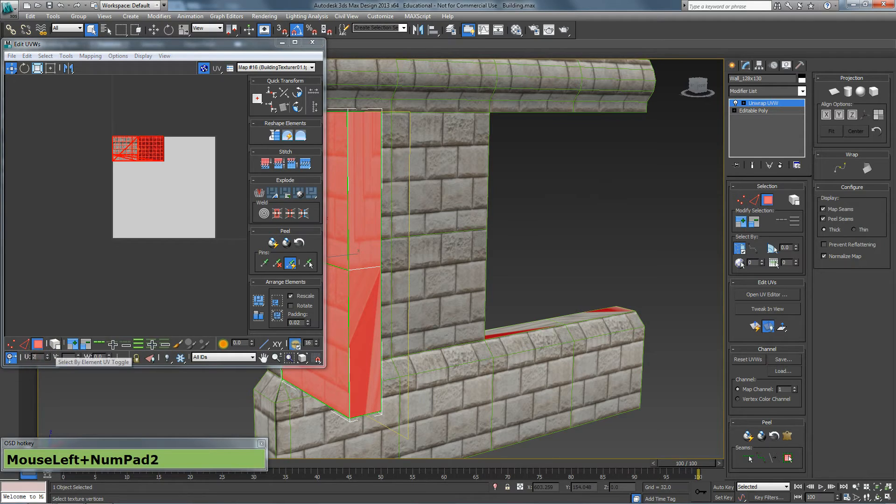
{"action": "left_click", "coordinate": [631, 227]}
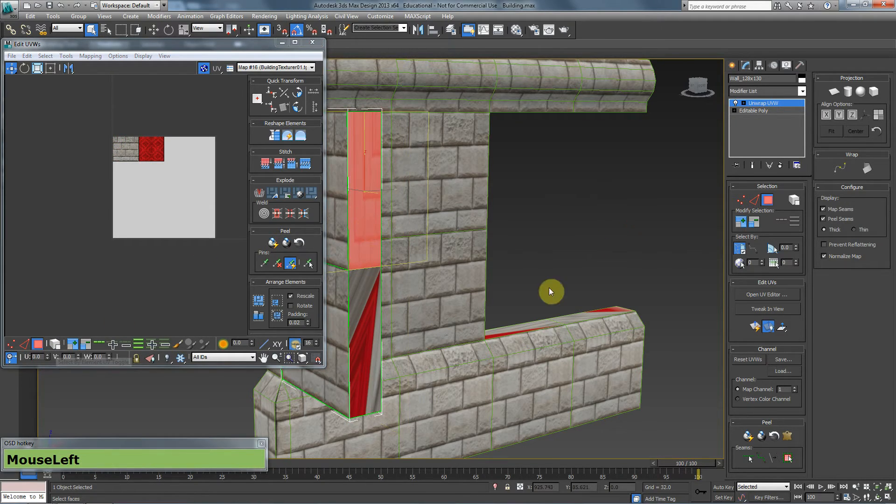
Planar-map the upper and lower end-cap faces of the wall copy separately, and select both resulting UV squares
{"action": "left_click", "coordinate": [835, 91]}
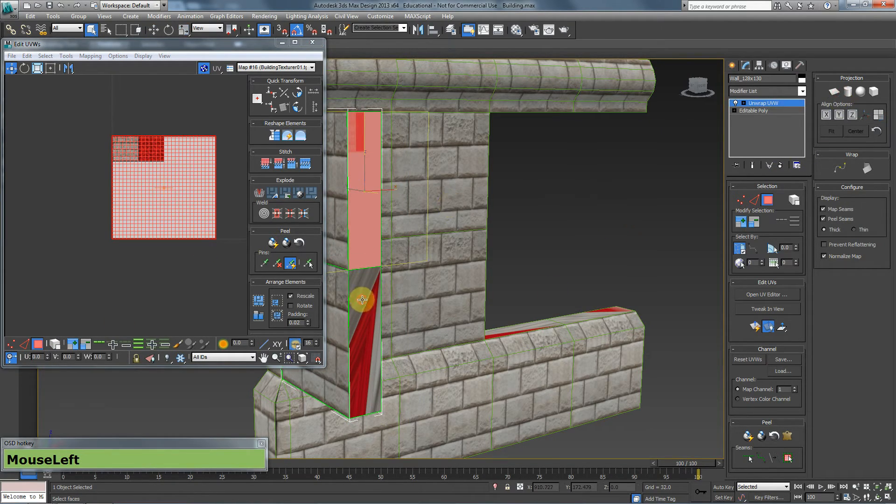
{"action": "left_click", "coordinate": [362, 298]}
{"action": "left_click", "coordinate": [834, 91]}
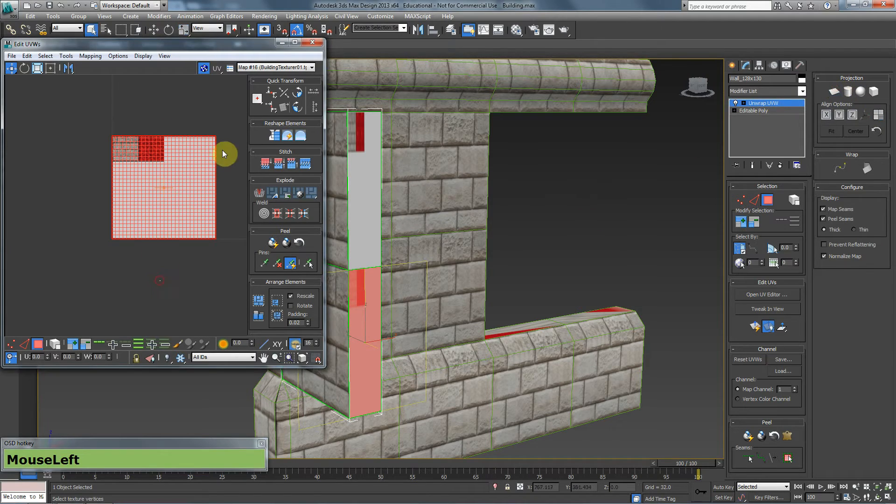
{"action": "left_click", "coordinate": [108, 240]}
{"action": "left_click_drag", "start_coordinate": [46, 268], "coordinate": [51, 262]}
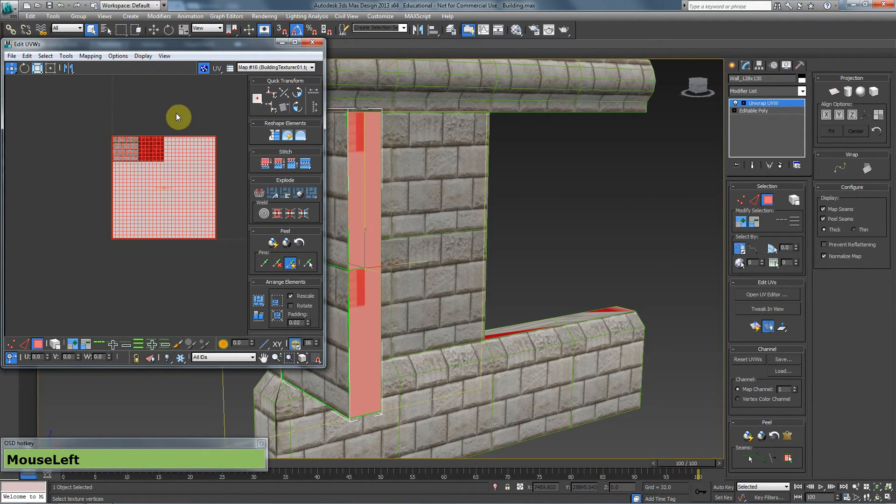
Scale the end-cap UVs down with percent snap so they cover only the stone tile of the texture
{"action": "left_click", "coordinate": [311, 30]}
{"action": "left_click", "coordinate": [50, 68]}
{"action": "left_click_drag", "start_coordinate": [208, 235], "coordinate": [139, 165]}
{"action": "scroll", "coordinate": [139, 135], "scroll_direction": "up", "scroll_amount": 6}
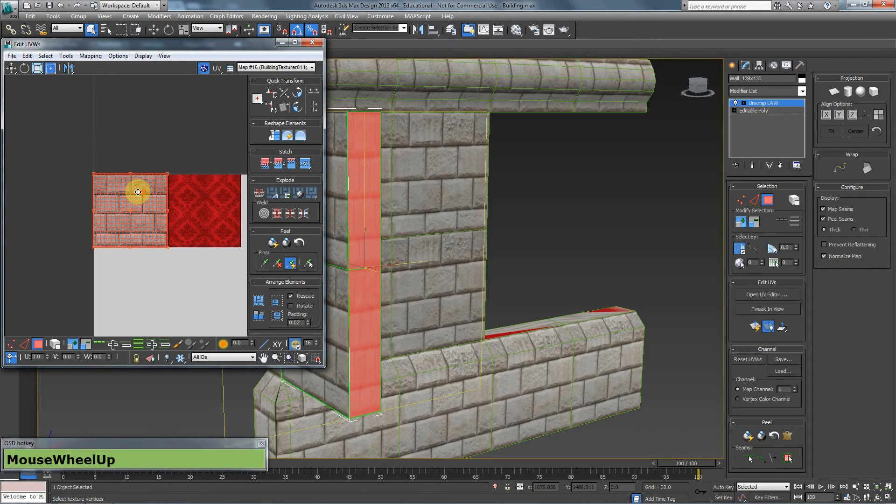
{"action": "left_click", "coordinate": [312, 34]}
Fine-tune the scale of the end-cap UVs so their corner sits just inside the stone tile's dark border
{"action": "middle_click_drag", "start_coordinate": [76, 200], "coordinate": [124, 206]}
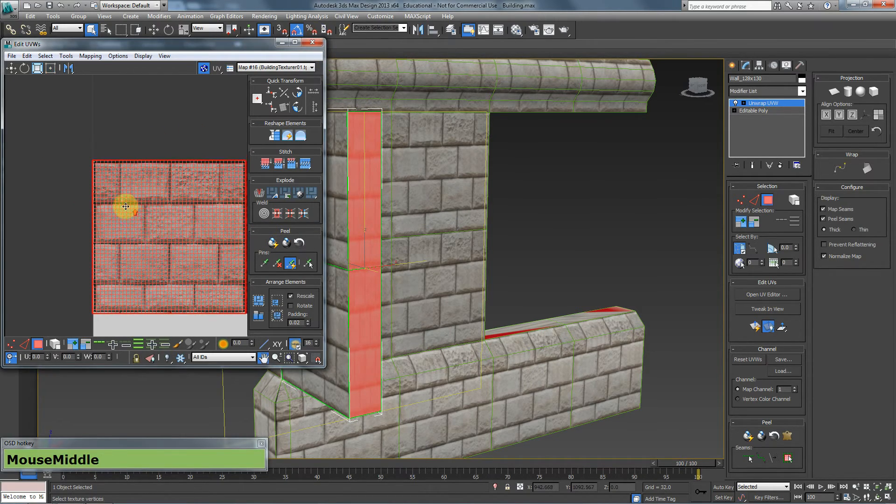
{"action": "scroll", "coordinate": [126, 207], "scroll_direction": "up", "scroll_amount": 3}
{"action": "middle_click_drag", "start_coordinate": [64, 183], "coordinate": [124, 212]}
{"action": "middle_click_drag", "start_coordinate": [102, 177], "coordinate": [88, 167]}
{"action": "scroll", "coordinate": [116, 178], "scroll_direction": "up", "scroll_amount": 5}
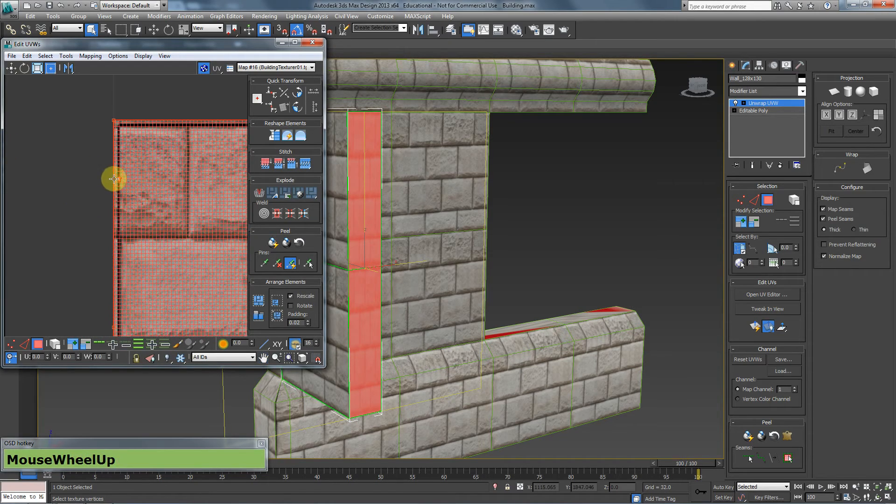
{"action": "middle_click_drag", "start_coordinate": [118, 92], "coordinate": [111, 135]}
{"action": "left_click_drag", "start_coordinate": [100, 138], "coordinate": [142, 167], "text": "ctrl+alt"}
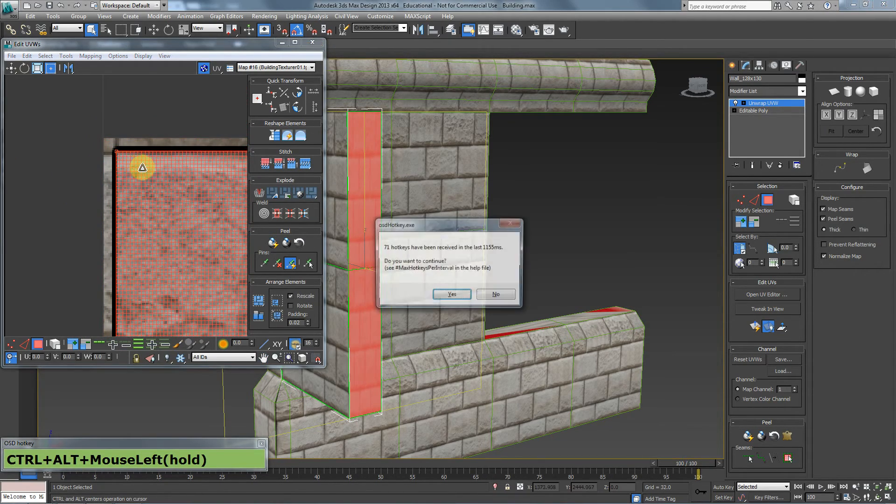
{"action": "left_click", "coordinate": [452, 294], "text": "ctrl+alt"}
{"action": "scroll", "coordinate": [173, 262], "scroll_direction": "down", "scroll_amount": 2}
{"action": "scroll", "coordinate": [174, 262], "scroll_direction": "down", "scroll_amount": 3}
{"action": "middle_click_drag", "start_coordinate": [173, 262], "coordinate": [49, 126]}
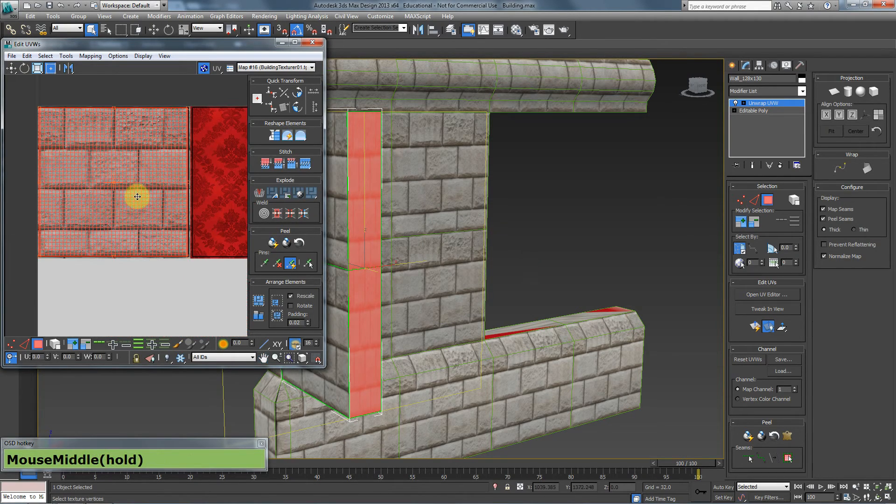
{"action": "middle_click_drag", "start_coordinate": [120, 208], "coordinate": [142, 210]}
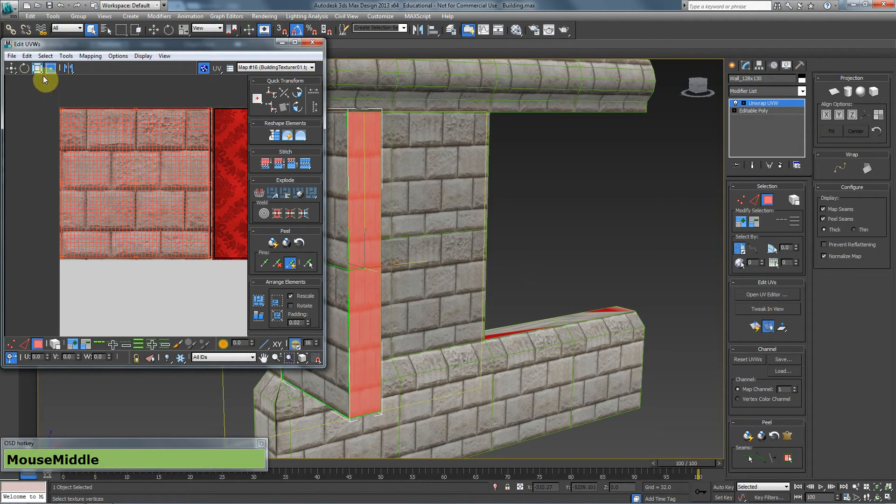
Squeeze the end-cap UVs horizontally into a narrow full-height strip on the side of the stone tile next to the red wallpaper
{"action": "left_click_drag", "start_coordinate": [62, 258], "coordinate": [184, 259]}
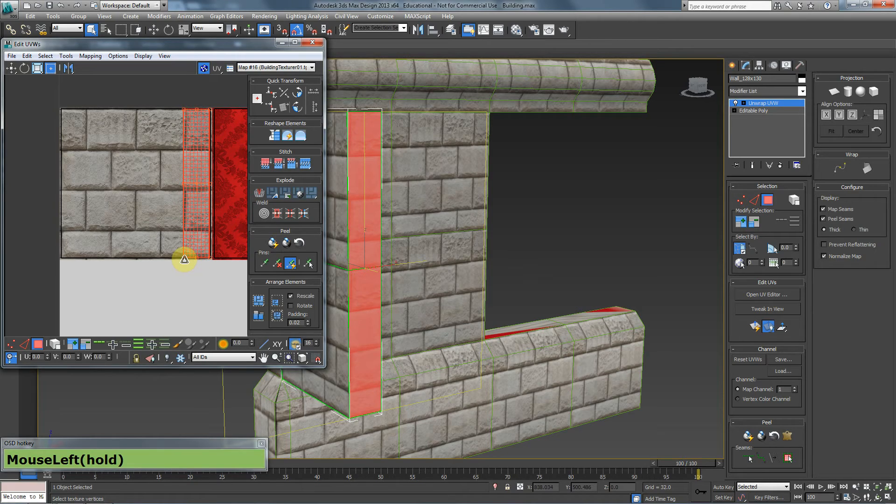
{"action": "mouse_move", "coordinate": [340, 292]}
{"action": "middle_mouse_down", "text": "alt"}
{"action": "mouse_move", "coordinate": [363, 298]}
{"action": "mouse_move", "coordinate": [342, 290]}
{"action": "middle_mouse_up", "text": "alt"}
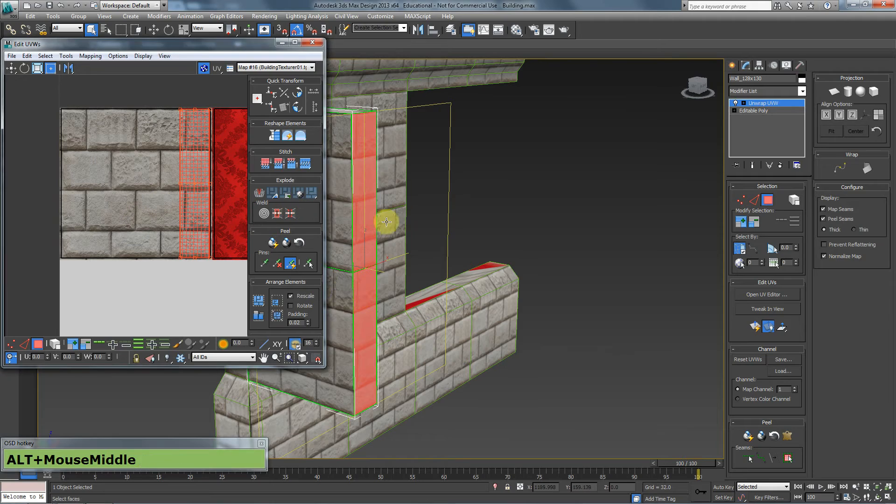
{"action": "right_click", "coordinate": [426, 222]}
{"action": "left_click", "coordinate": [195, 97]}
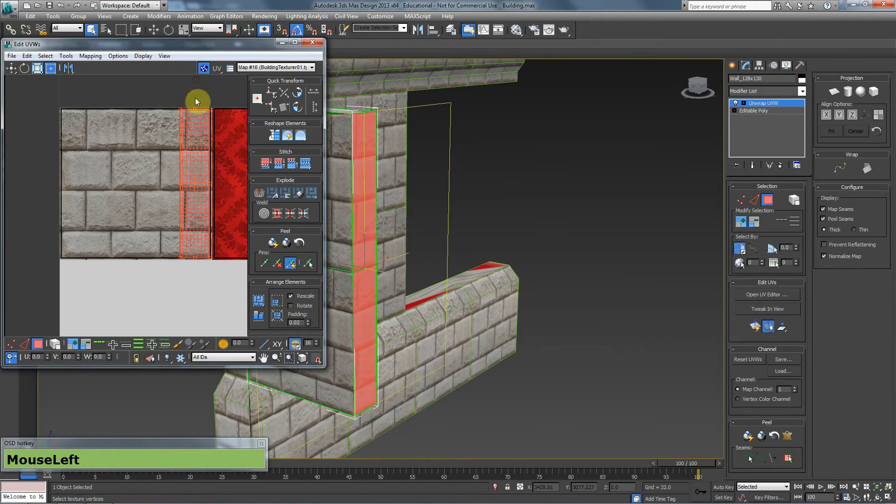
Select the remaining offset UVs of the wall and move them back 2 units in U over the texture
{"action": "scroll", "coordinate": [224, 211], "scroll_direction": "down", "scroll_amount": 3}
{"action": "scroll", "coordinate": [108, 210], "scroll_direction": "down", "scroll_amount": 3}
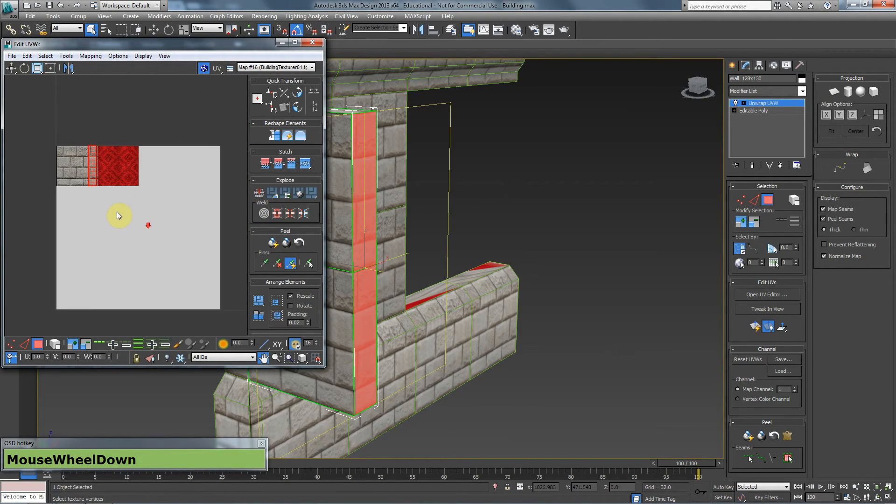
{"action": "left_click", "coordinate": [43, 347]}
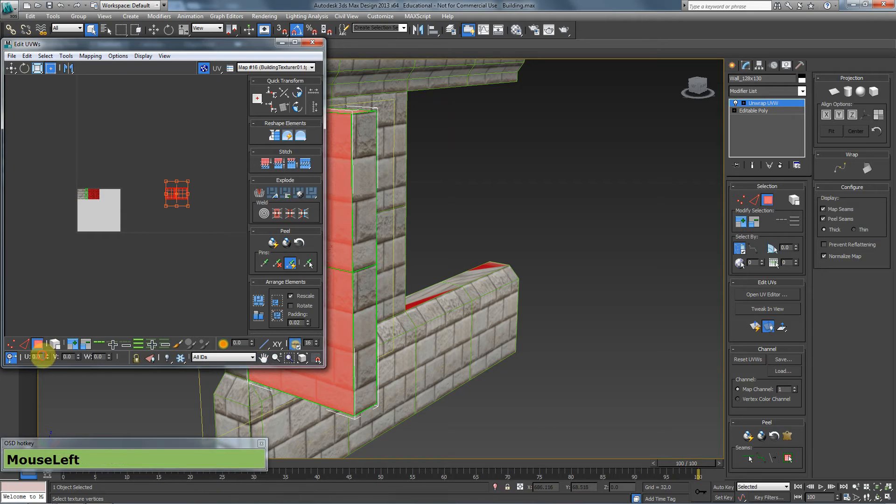
{"action": "left_click_drag", "start_coordinate": [41, 357], "coordinate": [8, 379]}
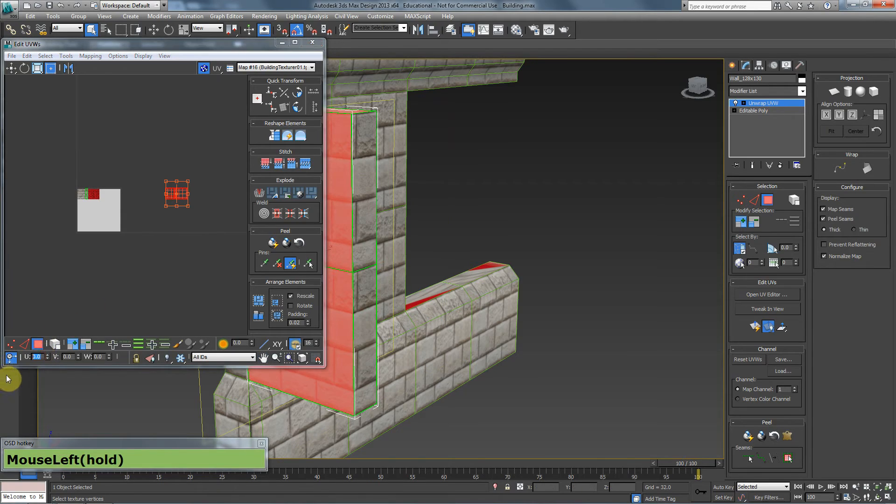
{"action": "key", "text": "KP_2"}
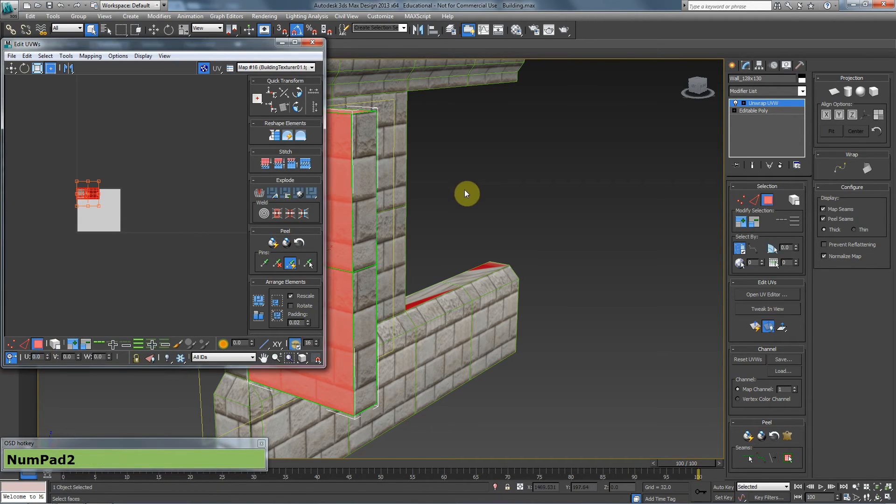
Collapse the unwrapped wall to an Editable Poly and save the scene
{"action": "right_click", "coordinate": [464, 187]}
{"action": "left_click", "coordinate": [582, 287]}
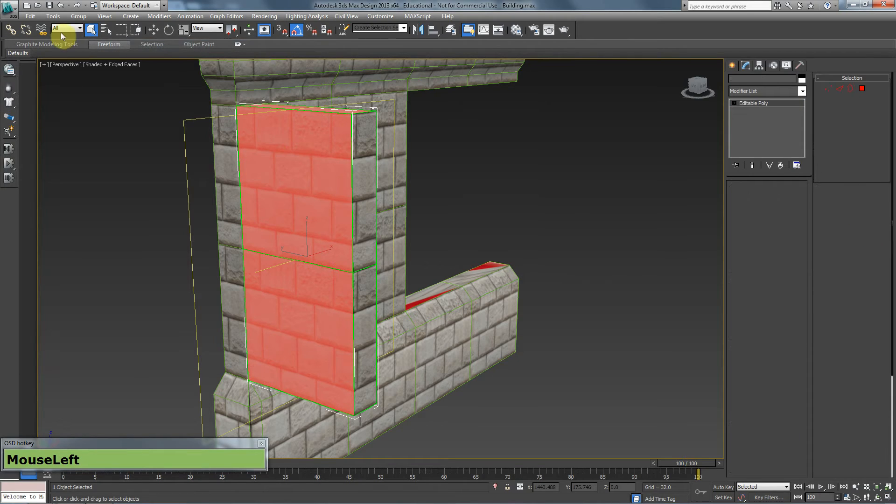
{"action": "left_click", "coordinate": [49, 6]}
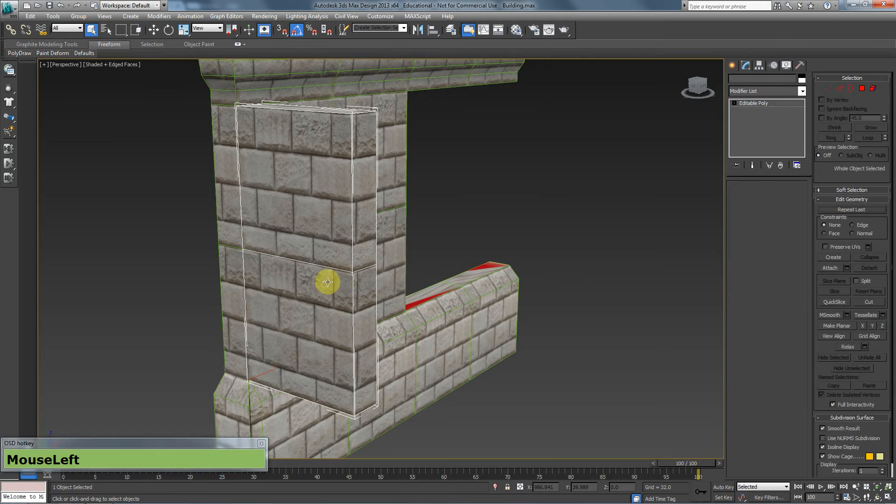
In a wireframe Top view, display the grid and set its spacing to 64
{"action": "key", "text": "t"}
{"action": "key", "text": "F3"}
{"action": "scroll", "coordinate": [363, 302], "scroll_direction": "down", "scroll_amount": 2}
{"action": "key", "text": "w"}
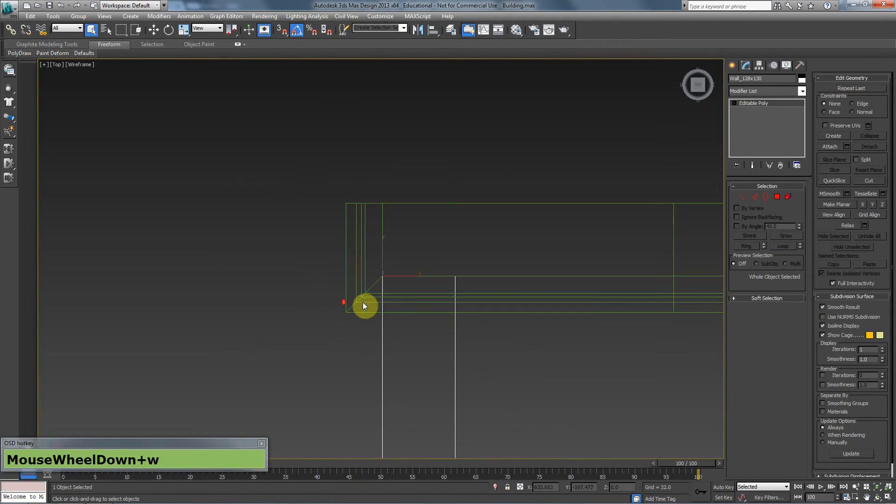
{"action": "scroll", "coordinate": [363, 302], "scroll_direction": "down", "scroll_amount": 5}
{"action": "key", "text": "g"}
{"action": "middle_click_drag", "start_coordinate": [360, 282], "coordinate": [366, 250]}
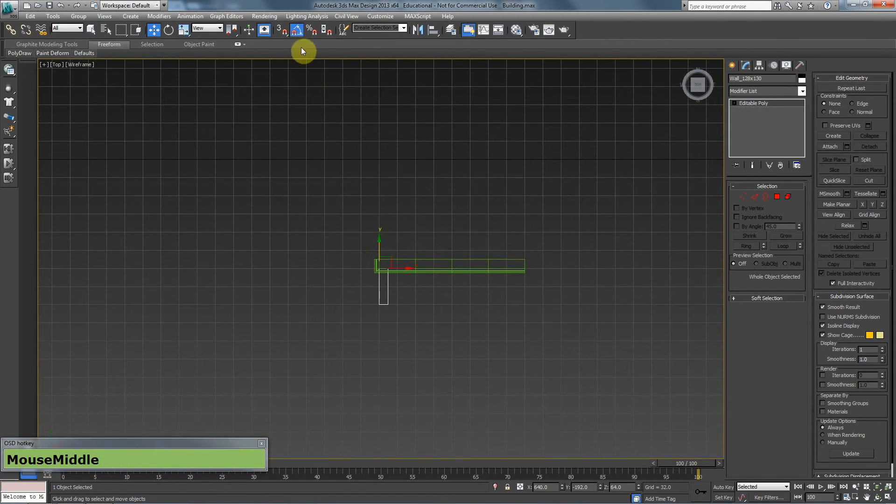
{"action": "right_click", "coordinate": [284, 32]}
{"action": "left_click", "coordinate": [447, 206]}
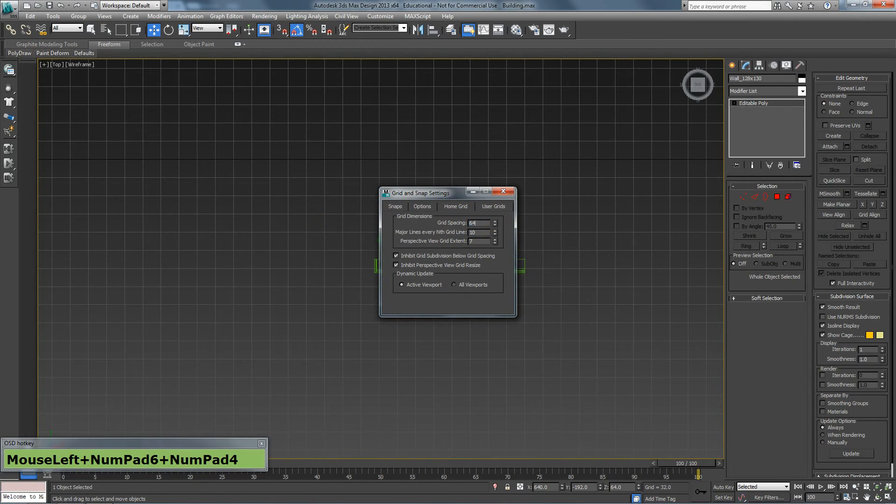
{"action": "type", "text": "64"}
{"action": "key", "text": "Tab"}
{"action": "left_click", "coordinate": [503, 191]}
{"action": "scroll", "coordinate": [354, 270], "scroll_direction": "up", "scroll_amount": 3}
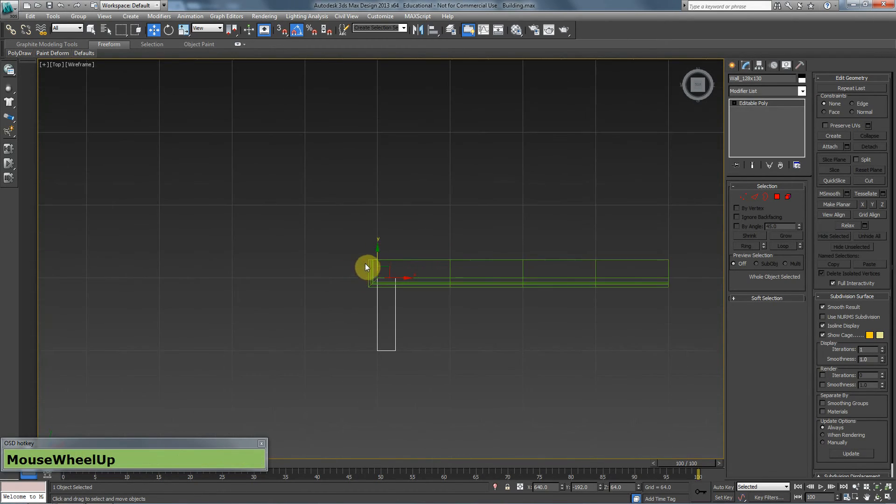
Turn on 3D snapping and move the side wall piece 64 units in positive Y so it sits behind the front wall
{"action": "left_click_drag", "start_coordinate": [378, 259], "coordinate": [376, 207]}
{"action": "key", "text": "s"}
{"action": "key", "text": "ctrl+z"}
{"action": "left_click_drag", "start_coordinate": [377, 294], "coordinate": [374, 216]}
{"action": "key", "text": "ctrl+z"}
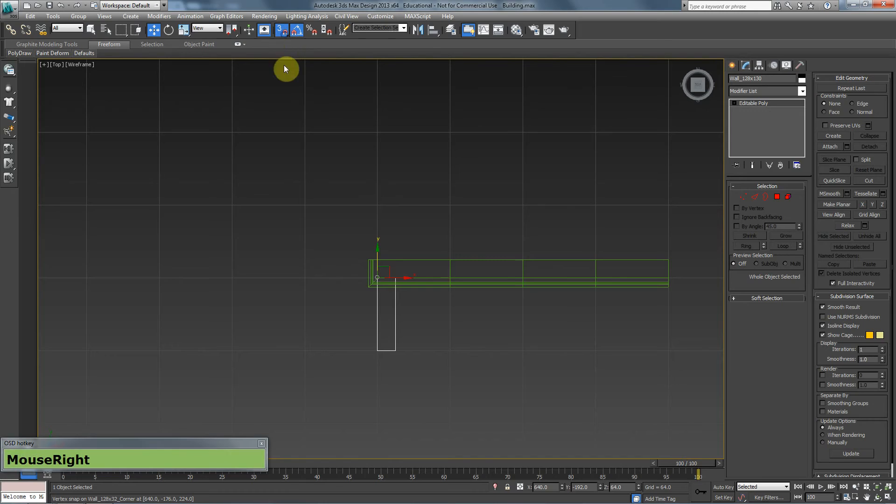
{"action": "left_click", "coordinate": [508, 191]}
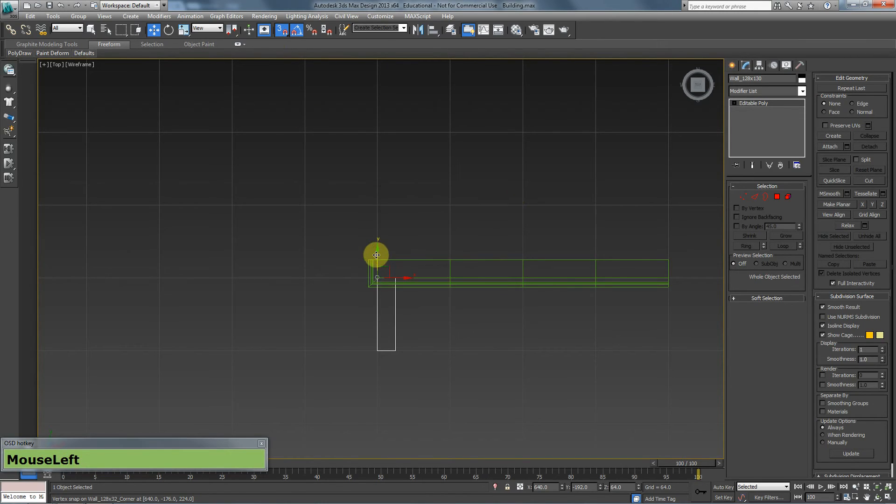
{"action": "left_click_drag", "start_coordinate": [376, 254], "coordinate": [376, 206]}
Return to the shaded Perspective view, deselect the wall piece and save the scene
{"action": "key", "text": "p"}
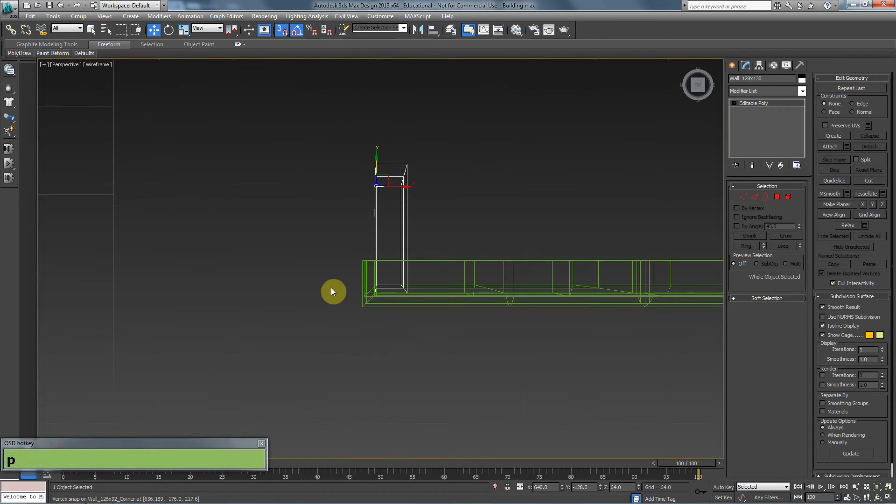
{"action": "mouse_move", "coordinate": [330, 292]}
{"action": "middle_mouse_down", "text": "alt"}
{"action": "mouse_move", "coordinate": [410, 242]}
{"action": "mouse_move", "coordinate": [381, 262]}
{"action": "mouse_move", "coordinate": [386, 282]}
{"action": "mouse_move", "coordinate": [360, 261]}
{"action": "mouse_move", "coordinate": [387, 273]}
{"action": "middle_mouse_up", "text": "alt"}
{"action": "key", "text": "alt+F3"}
{"action": "left_click", "coordinate": [538, 342]}
{"action": "scroll", "coordinate": [482, 356], "scroll_direction": "down", "scroll_amount": 3}
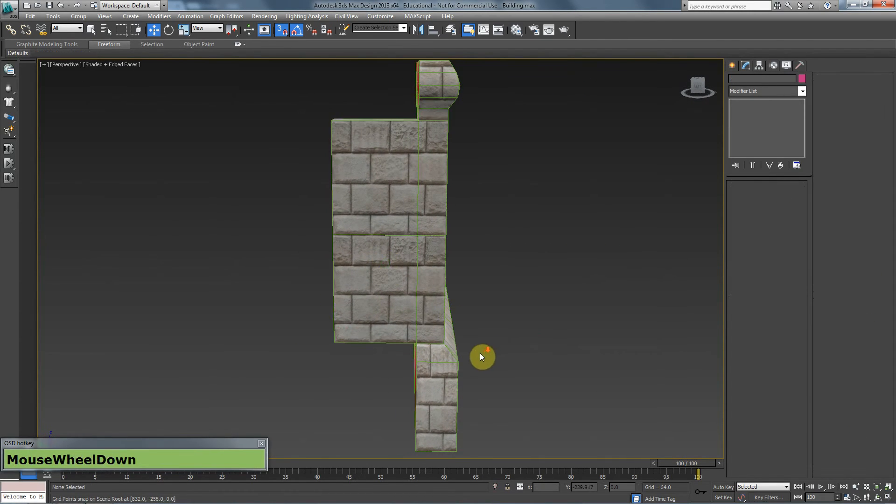
{"action": "middle_click_drag", "start_coordinate": [482, 356], "coordinate": [359, 364], "text": "alt"}
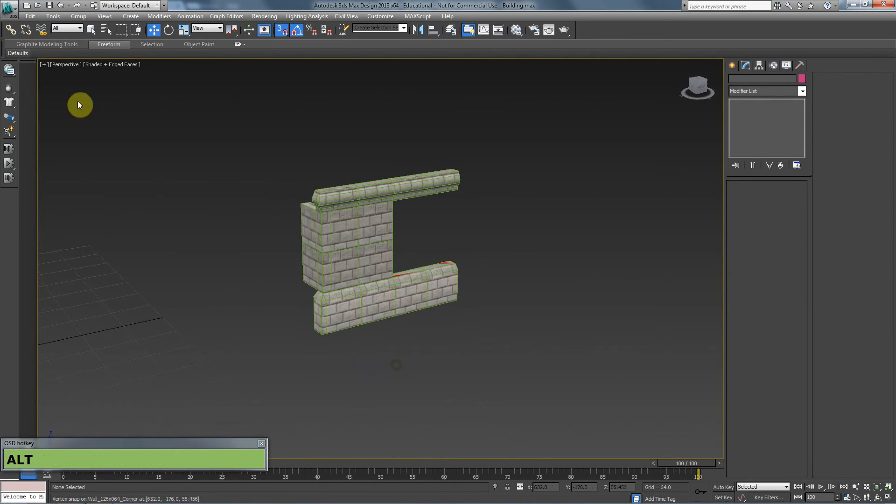
{"action": "left_click", "coordinate": [48, 6]}
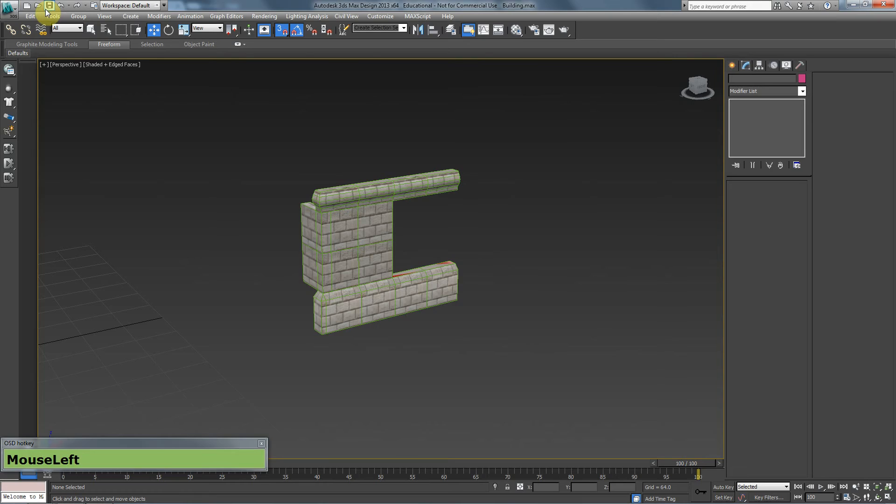
{"action": "scroll", "coordinate": [433, 259], "scroll_direction": "down", "scroll_amount": 3}
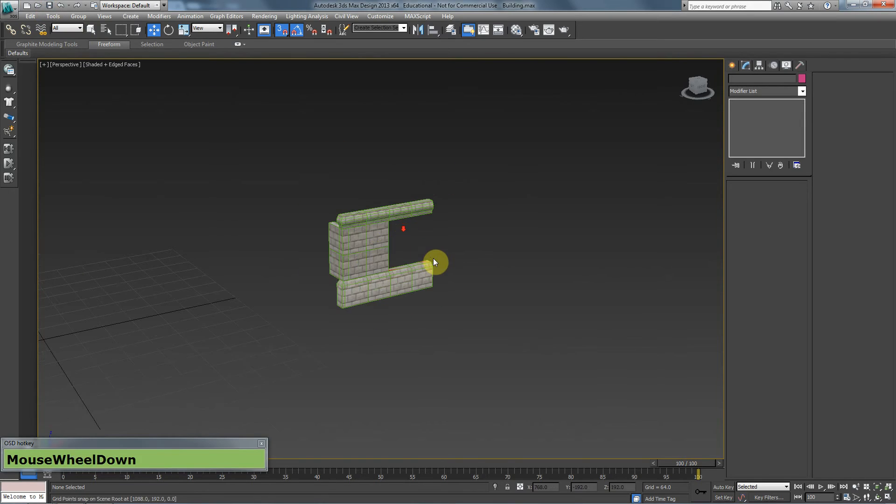
Switch to the browser's mansion reference photo and examine the ground-floor facade with its bay window and wall corners
{"action": "key", "text": "alt+Tab"}
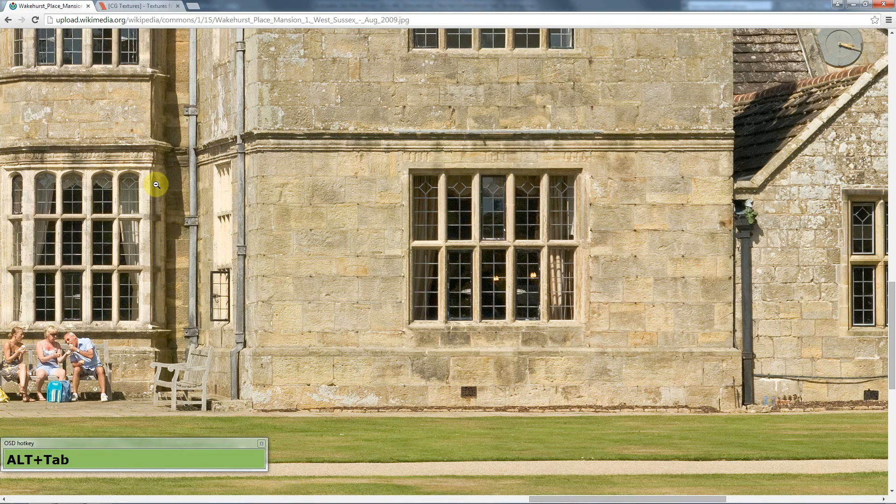
{"action": "left_click_drag", "start_coordinate": [222, 203], "coordinate": [222, 203]}
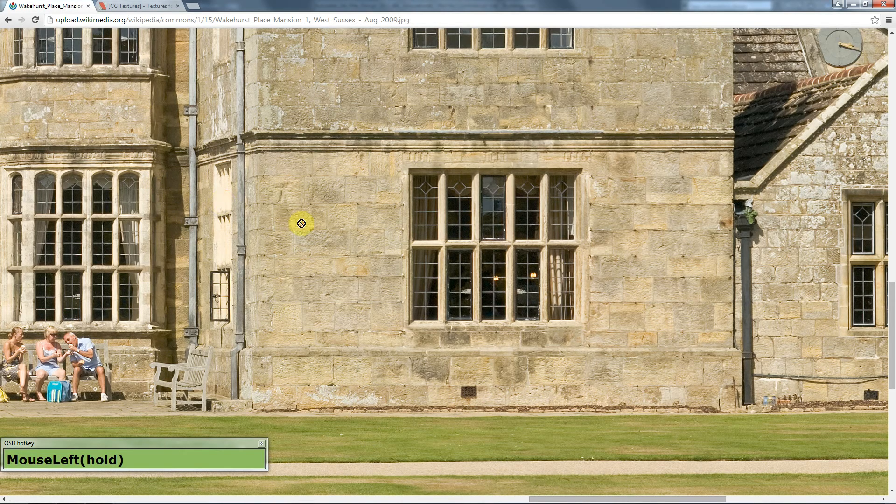
{"action": "left_click", "coordinate": [222, 199]}
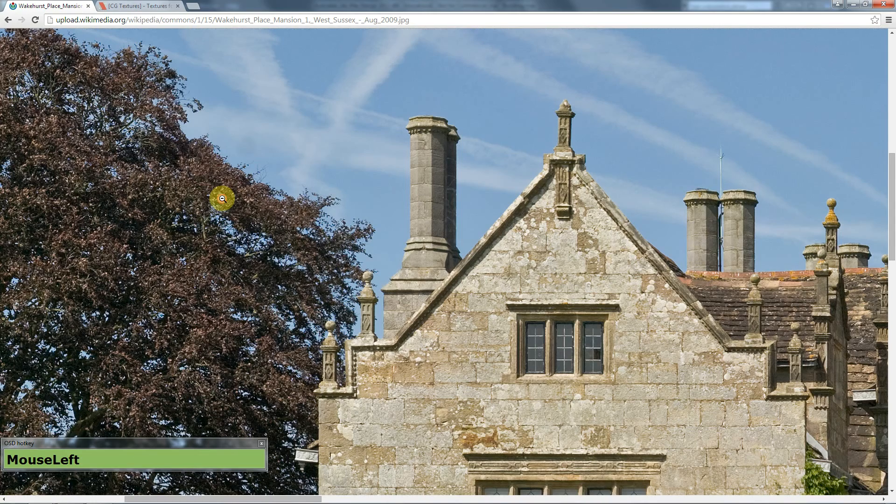
{"action": "left_click", "coordinate": [539, 272]}
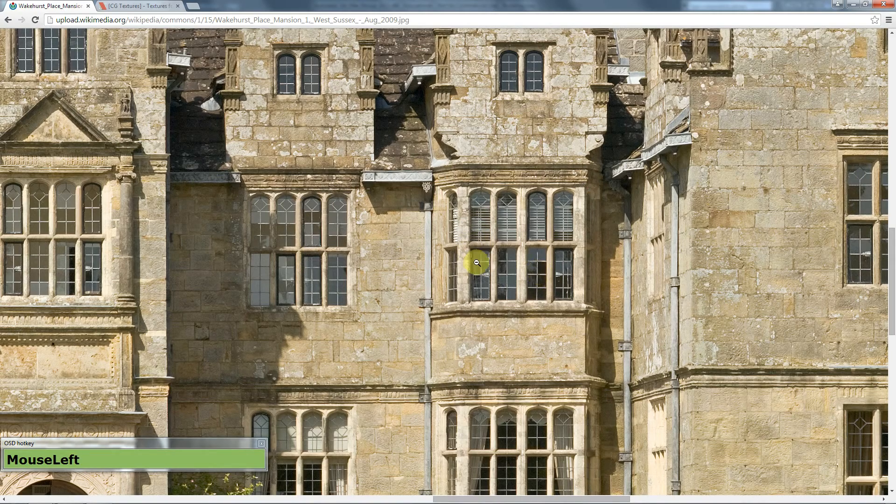
{"action": "scroll", "coordinate": [617, 309], "scroll_direction": "down", "scroll_amount": 3}
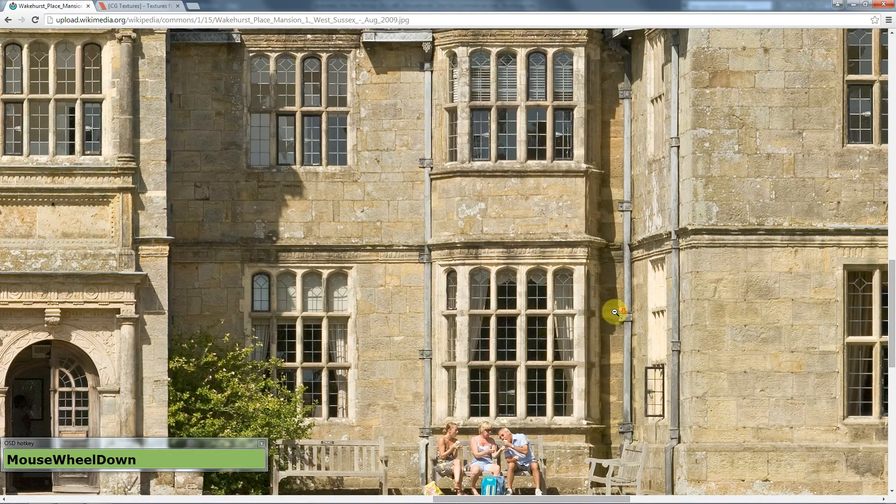
{"action": "scroll", "coordinate": [615, 312], "scroll_direction": "down", "scroll_amount": 2}
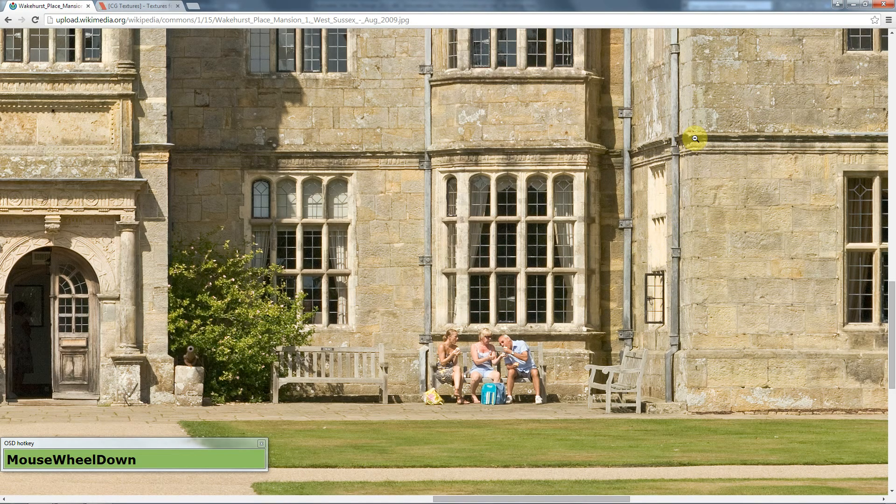
Examine the gables, upper-storey windows and horizontal ledges in the mansion reference photo against the ground floor
{"action": "scroll", "coordinate": [656, 205], "scroll_direction": "up", "scroll_amount": 6}
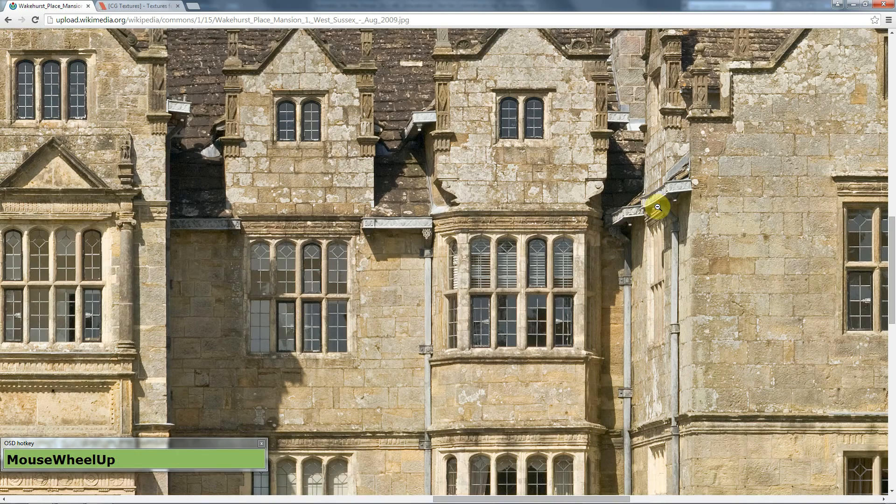
{"action": "scroll", "coordinate": [659, 208], "scroll_direction": "down", "scroll_amount": 2}
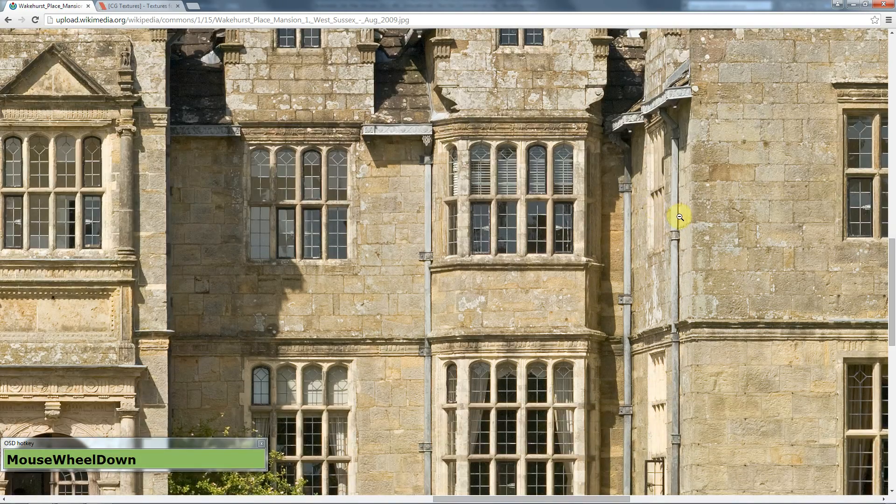
{"action": "scroll", "coordinate": [680, 217], "scroll_direction": "up", "scroll_amount": 3}
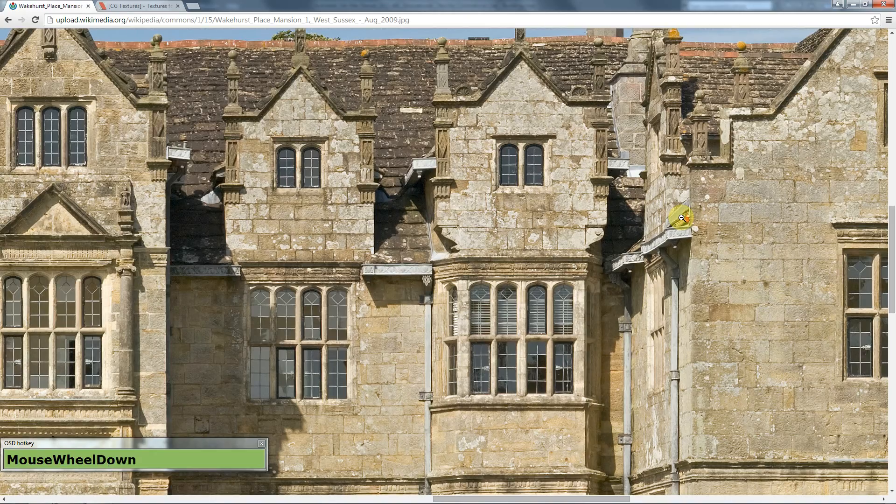
{"action": "scroll", "coordinate": [681, 218], "scroll_direction": "down", "scroll_amount": 1}
{"action": "scroll", "coordinate": [615, 226], "scroll_direction": "up", "scroll_amount": 1}
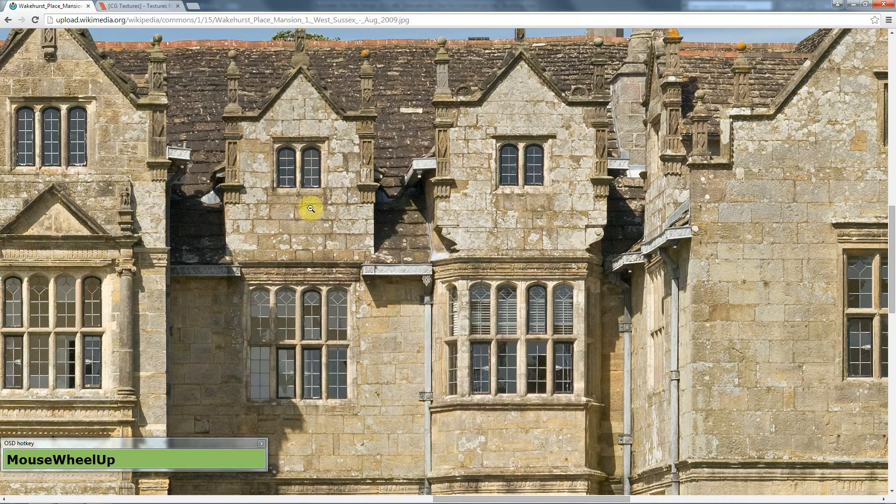
{"action": "scroll", "coordinate": [516, 213], "scroll_direction": "up", "scroll_amount": 3}
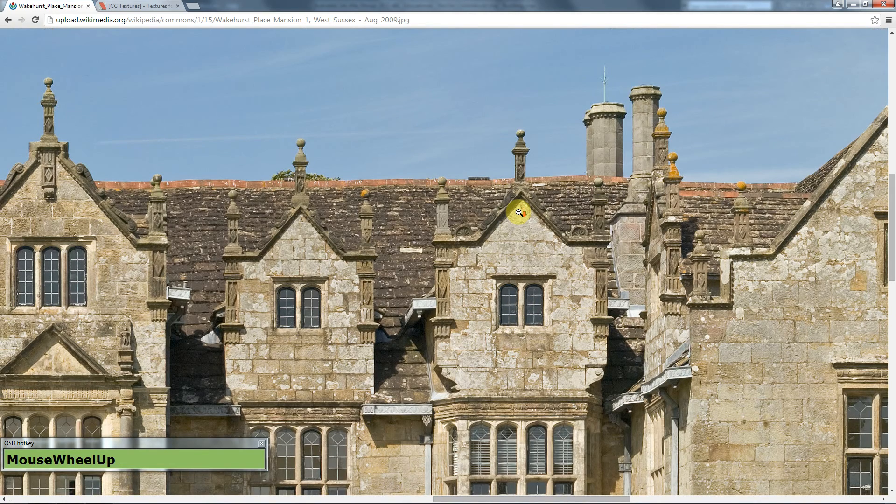
{"action": "scroll", "coordinate": [519, 213], "scroll_direction": "down", "scroll_amount": 3}
{"action": "scroll", "coordinate": [519, 212], "scroll_direction": "down", "scroll_amount": 9}
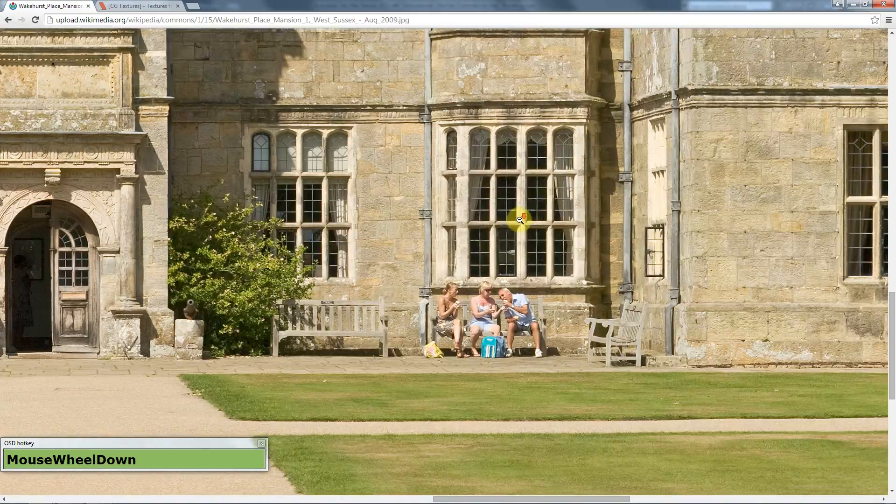
{"action": "scroll", "coordinate": [519, 213], "scroll_direction": "up", "scroll_amount": 3}
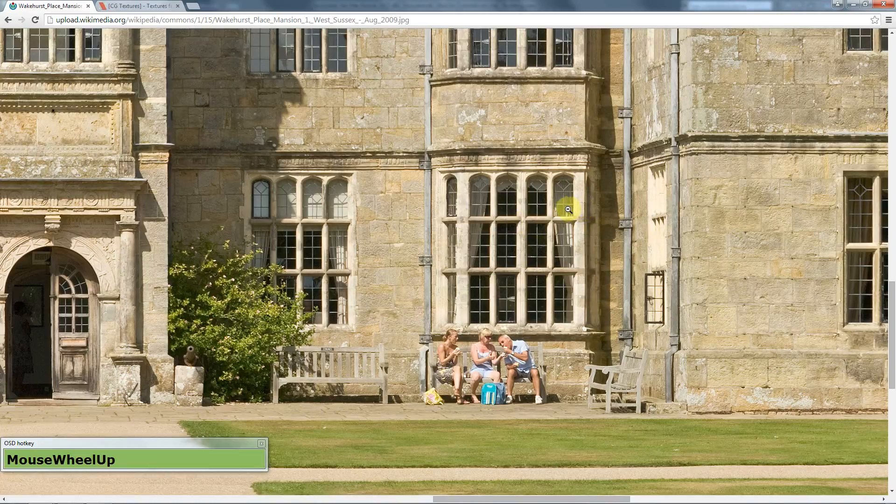
Back in 3ds Max, copy the middle wall panel 256 units along X in Front view, leaving a window-wide gap
{"action": "key", "text": "alt+Tab"}
{"action": "left_click", "coordinate": [376, 260]}
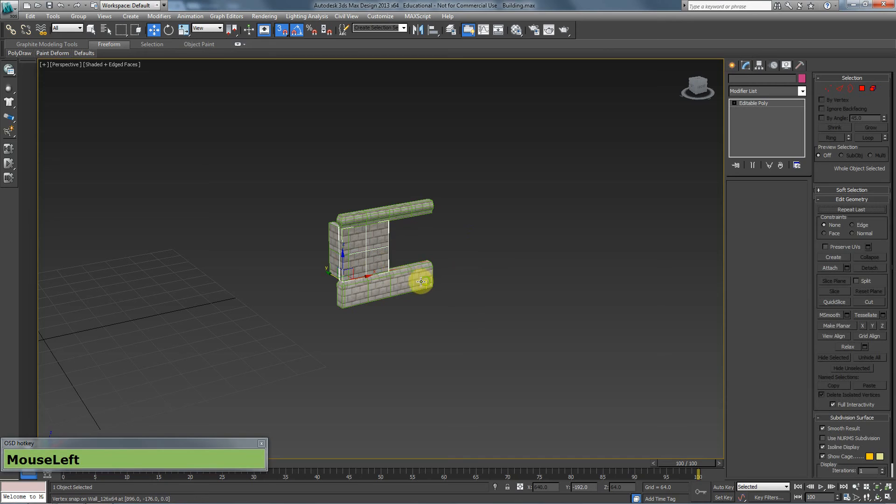
{"action": "middle_click_drag", "start_coordinate": [421, 281], "coordinate": [393, 284], "text": "alt"}
{"action": "key", "text": "f"}
{"action": "scroll", "coordinate": [368, 262], "scroll_direction": "down", "scroll_amount": 4}
{"action": "middle_click_drag", "start_coordinate": [446, 294], "coordinate": [315, 251]}
{"action": "scroll", "coordinate": [329, 266], "scroll_direction": "up", "scroll_amount": 2}
{"action": "left_click_drag", "start_coordinate": [253, 236], "coordinate": [410, 242], "text": "shift"}
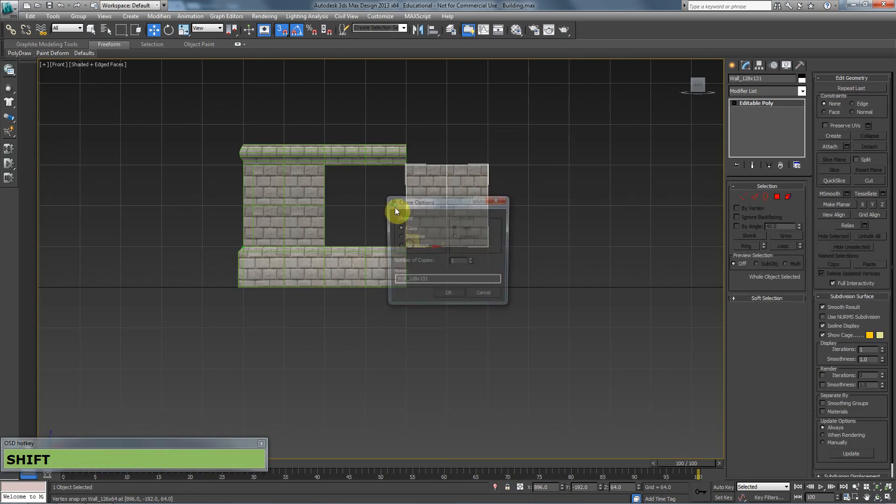
{"action": "left_click", "coordinate": [445, 297]}
Check the window in the browser's reference photo, return to 3ds Max and copy the straight cornice piece above the new wall panel
{"action": "key", "text": "alt+Tab"}
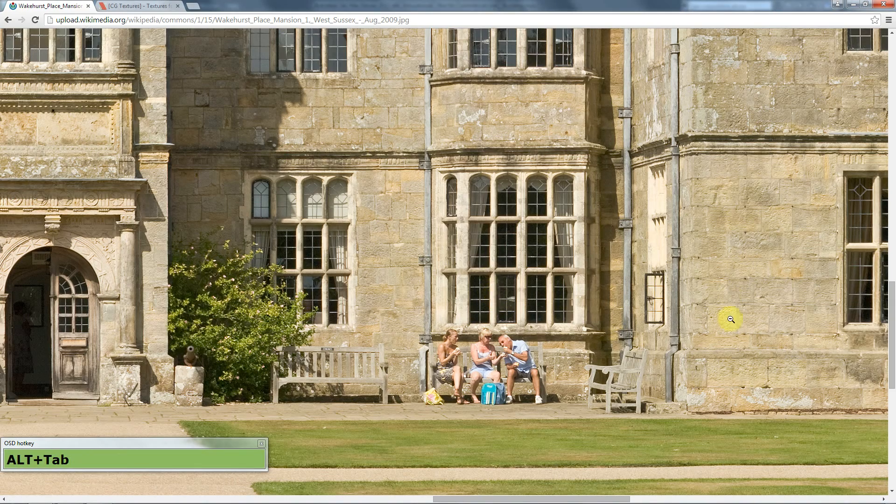
{"action": "left_click", "coordinate": [731, 319]}
{"action": "left_click", "coordinate": [660, 300]}
{"action": "key", "text": "alt+Tab"}
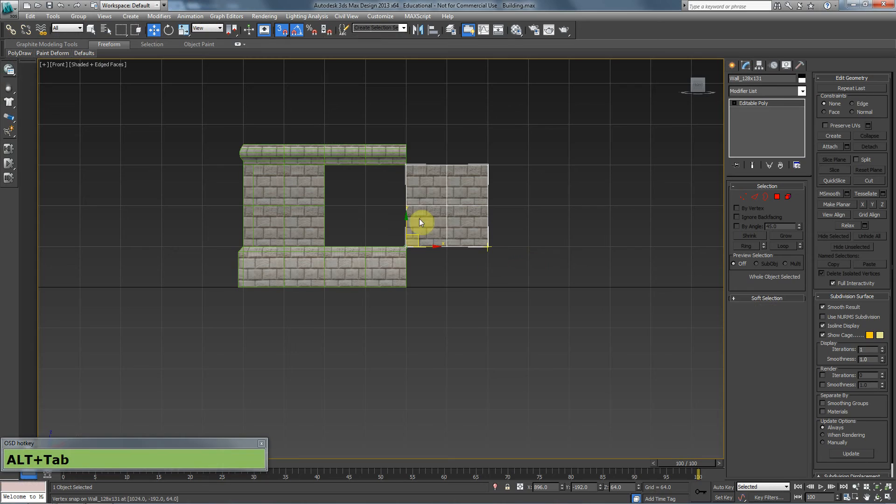
{"action": "left_click", "coordinate": [349, 156]}
{"action": "left_click_drag", "start_coordinate": [341, 166], "coordinate": [407, 163], "text": "shift"}
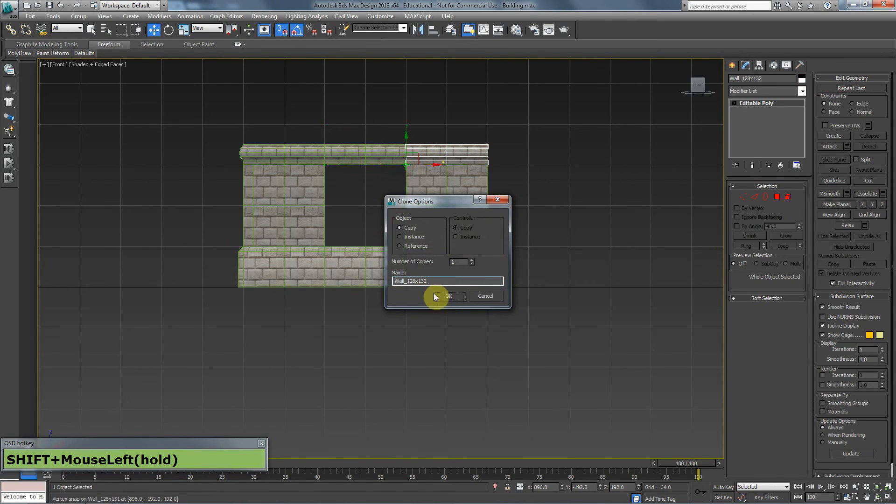
{"action": "left_click", "coordinate": [441, 296]}
Check the reference window's surrounding wall in the browser, return to 3ds Max and copy the base corner piece to the wall's far end at X 1024
{"action": "key", "text": "alt+Tab"}
{"action": "scroll", "coordinate": [462, 297], "scroll_direction": "down", "scroll_amount": 1}
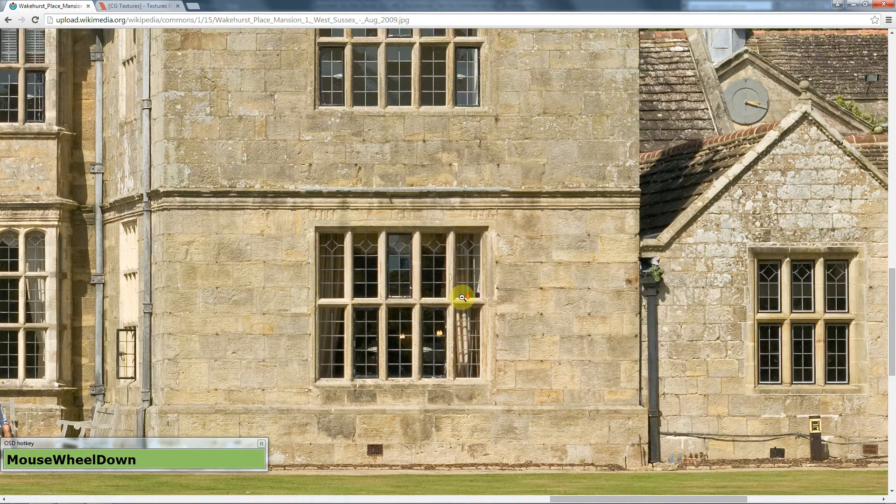
{"action": "scroll", "coordinate": [463, 298], "scroll_direction": "down", "scroll_amount": 2}
{"action": "scroll", "coordinate": [463, 297], "scroll_direction": "up", "scroll_amount": 1}
{"action": "key", "text": "alt+Tab"}
{"action": "left_click", "coordinate": [253, 279]}
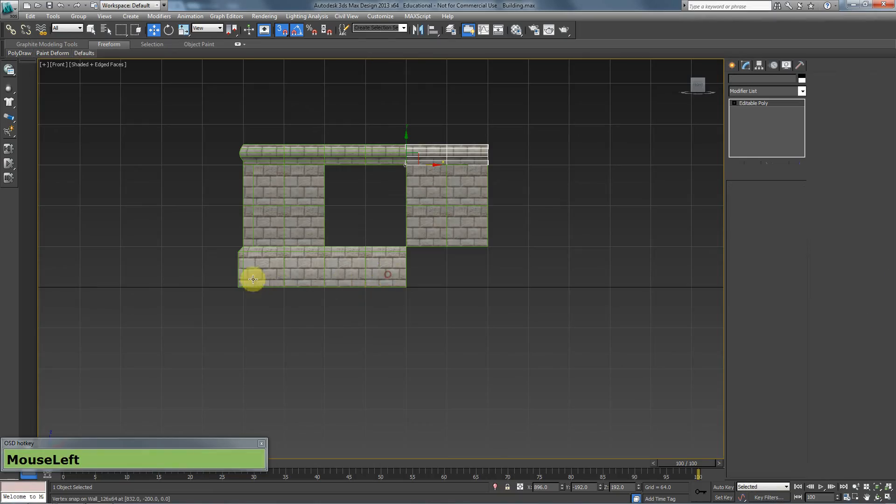
{"action": "left_click", "coordinate": [253, 279]}
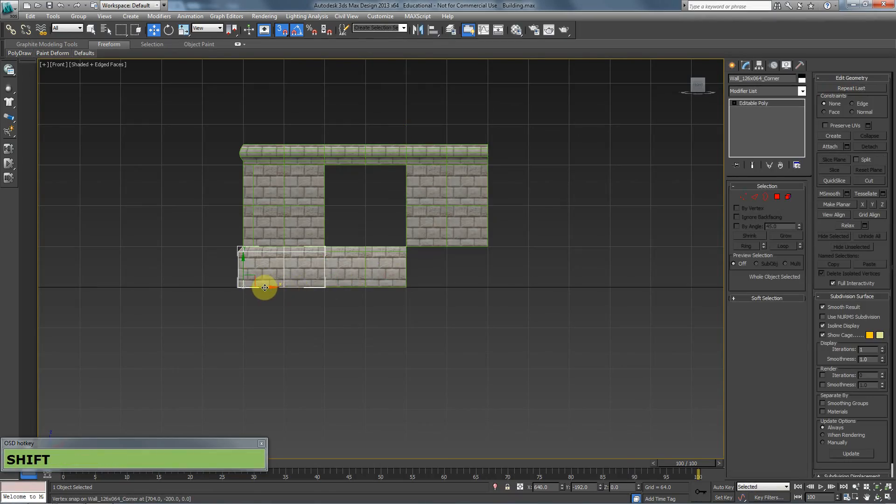
{"action": "left_click_drag", "start_coordinate": [264, 288], "coordinate": [488, 285], "text": "shift"}
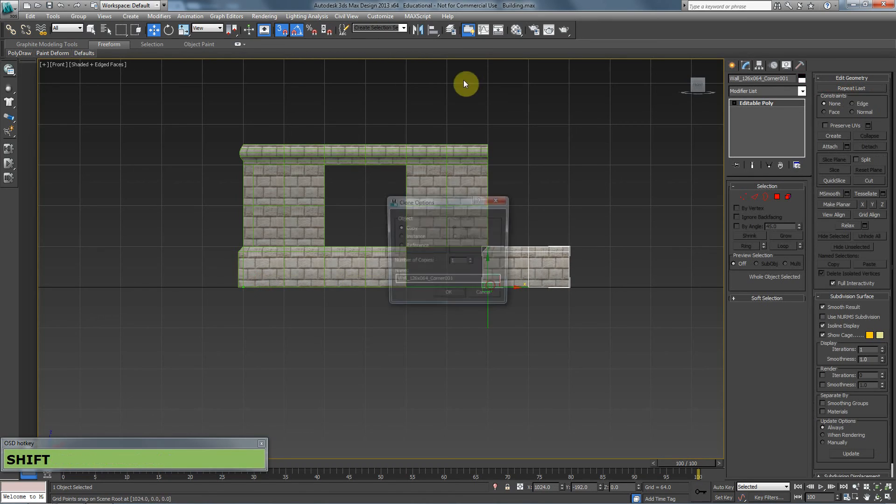
{"action": "left_click", "coordinate": [444, 297]}
Mirror the copied base corner piece on the X axis with No Clone so it closes the base row, and deselect it
{"action": "left_click", "coordinate": [418, 30]}
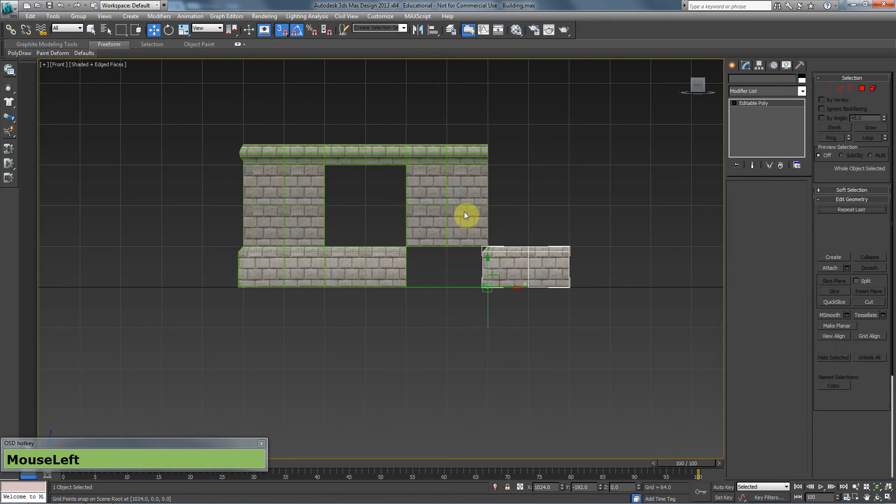
{"action": "left_click", "coordinate": [433, 214]}
{"action": "left_click", "coordinate": [428, 202]}
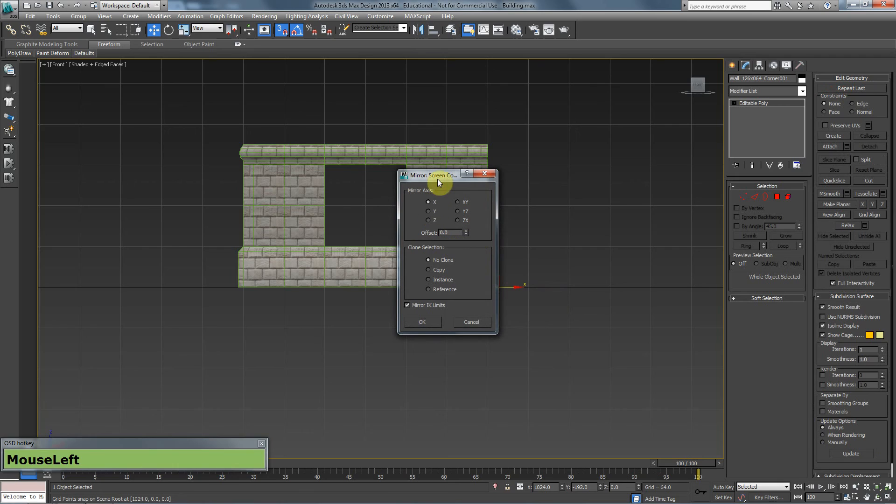
{"action": "left_click_drag", "start_coordinate": [438, 178], "coordinate": [228, 125]}
{"action": "left_click", "coordinate": [213, 269]}
{"action": "left_click", "coordinate": [314, 396]}
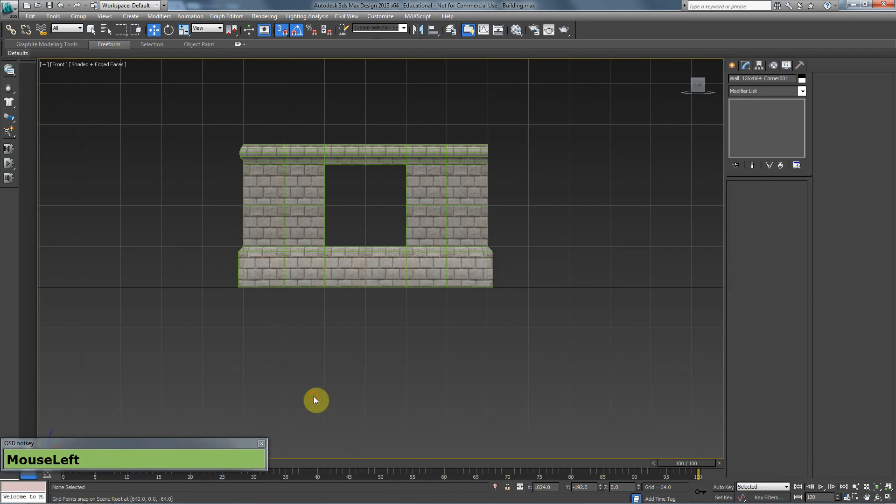
Hide the edged faces and show the assembled wall shaded at an angle in Perspective view, with nothing selected
{"action": "key", "text": "F4"}
{"action": "key", "text": "p"}
{"action": "scroll", "coordinate": [346, 313], "scroll_direction": "down", "scroll_amount": 2}
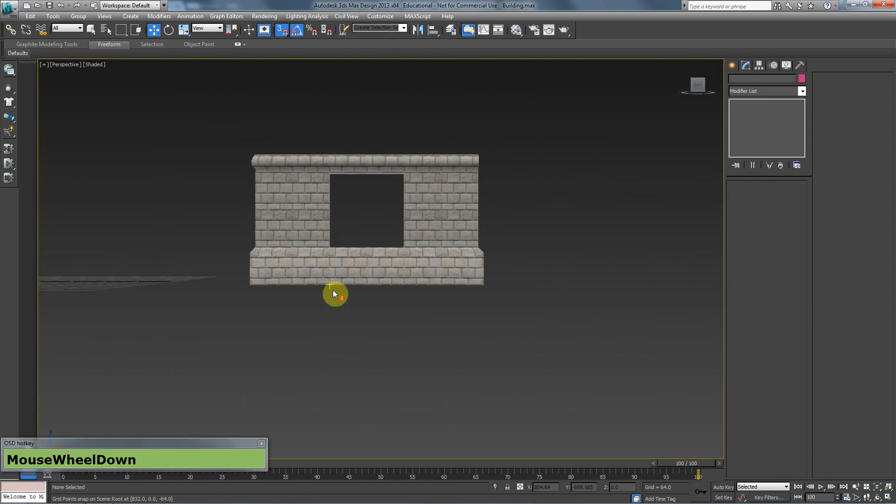
{"action": "middle_click_drag", "start_coordinate": [334, 293], "coordinate": [384, 330], "text": "alt"}
{"action": "left_click", "coordinate": [373, 256]}
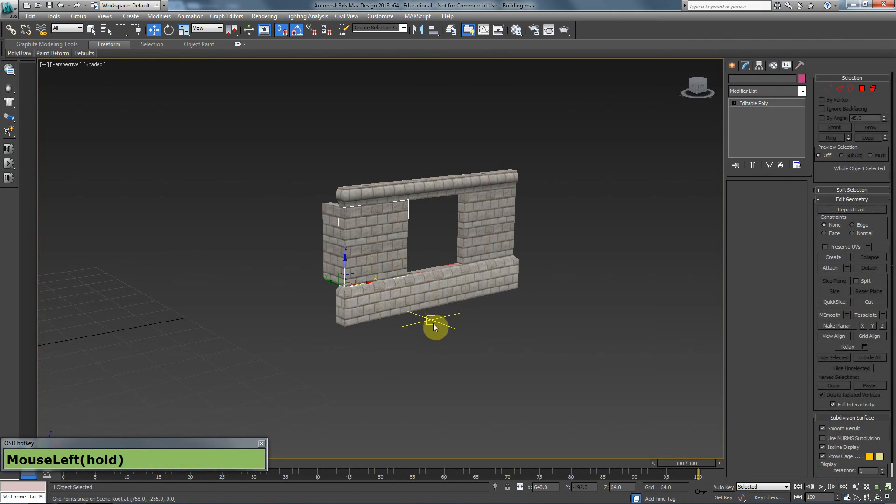
{"action": "left_click", "coordinate": [480, 356]}
Inspect the wall's wallpapered interior side and the sill and edges of the window opening
{"action": "middle_click_drag", "start_coordinate": [479, 356], "coordinate": [485, 362], "text": "alt"}
{"action": "middle_click_drag", "start_coordinate": [245, 309], "coordinate": [414, 344], "text": "alt"}
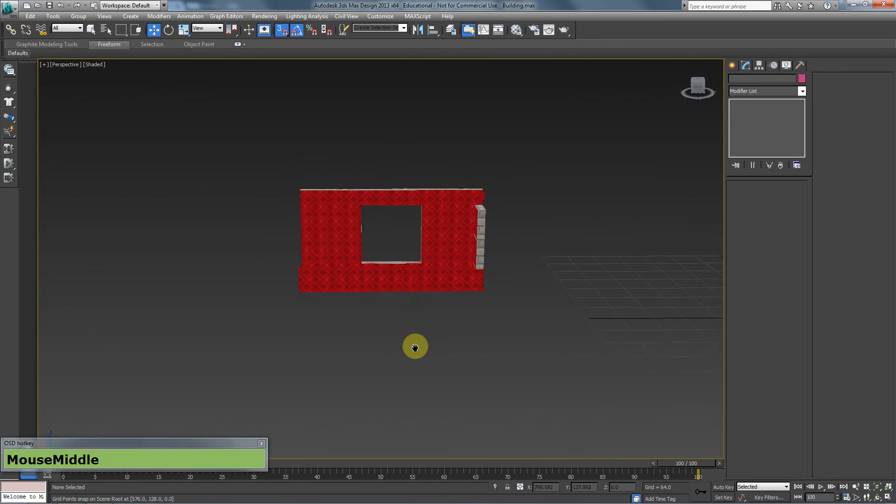
{"action": "scroll", "coordinate": [414, 349], "scroll_direction": "up", "scroll_amount": 5}
{"action": "scroll", "coordinate": [404, 362], "scroll_direction": "down", "scroll_amount": 3}
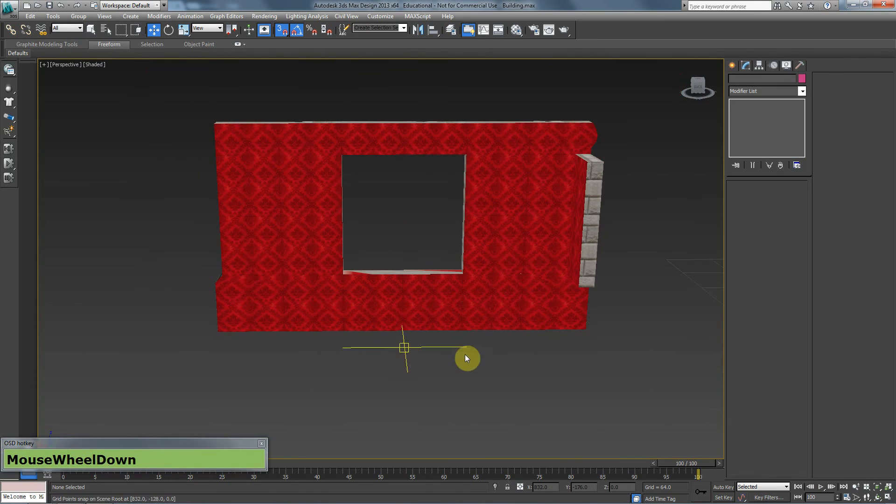
{"action": "middle_click_drag", "start_coordinate": [466, 358], "coordinate": [442, 377], "text": "alt"}
{"action": "middle_click_drag", "start_coordinate": [459, 344], "coordinate": [484, 336]}
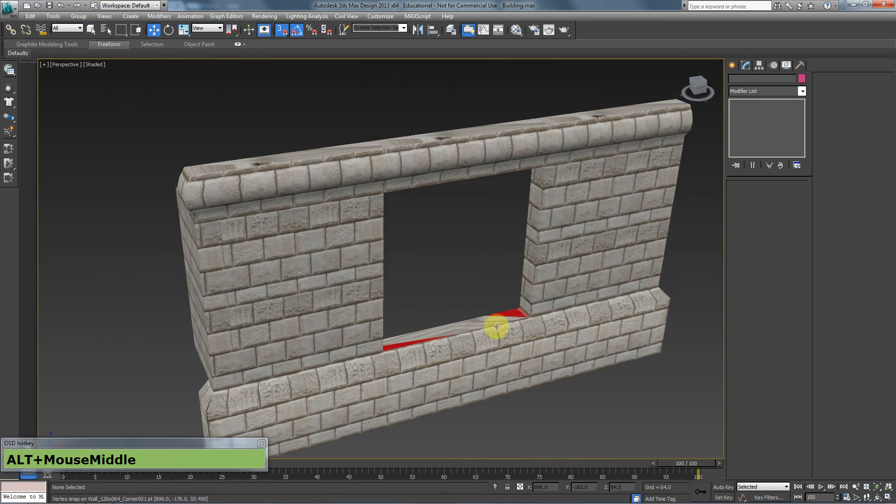
Compare the modelled wall's window opening with the ground-floor window in the browser's reference photo
{"action": "key", "text": "alt+Tab"}
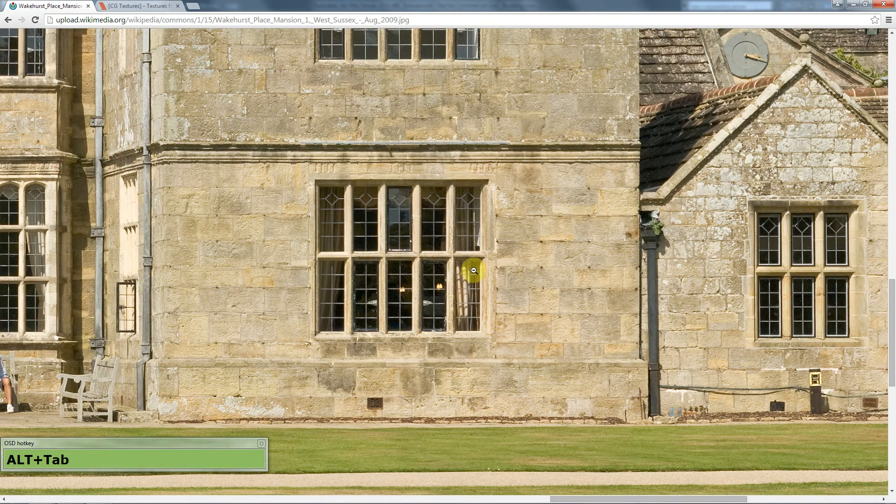
{"action": "key", "text": "alt+Tab"}
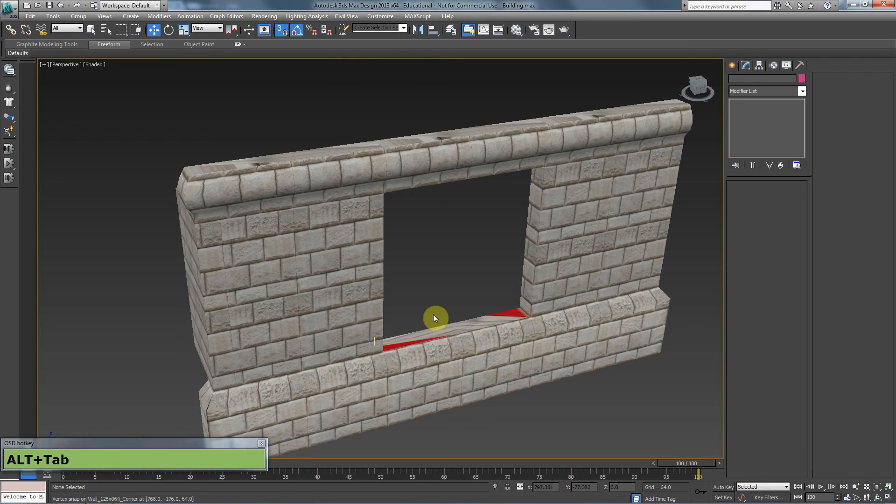
{"action": "key", "text": "alt+Tab"}
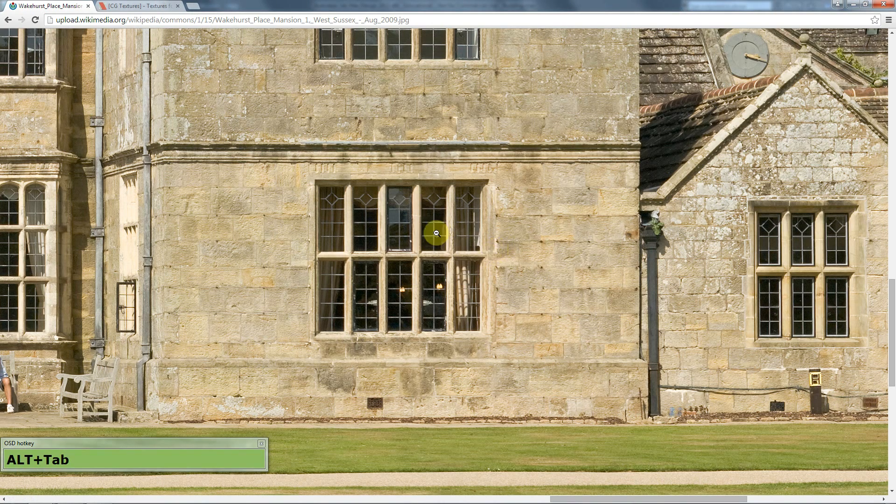
{"action": "key", "text": "alt+Tab"}
{"action": "middle_click_drag", "start_coordinate": [422, 294], "coordinate": [404, 314], "text": "alt"}
{"action": "scroll", "coordinate": [404, 315], "scroll_direction": "down", "scroll_amount": 2}
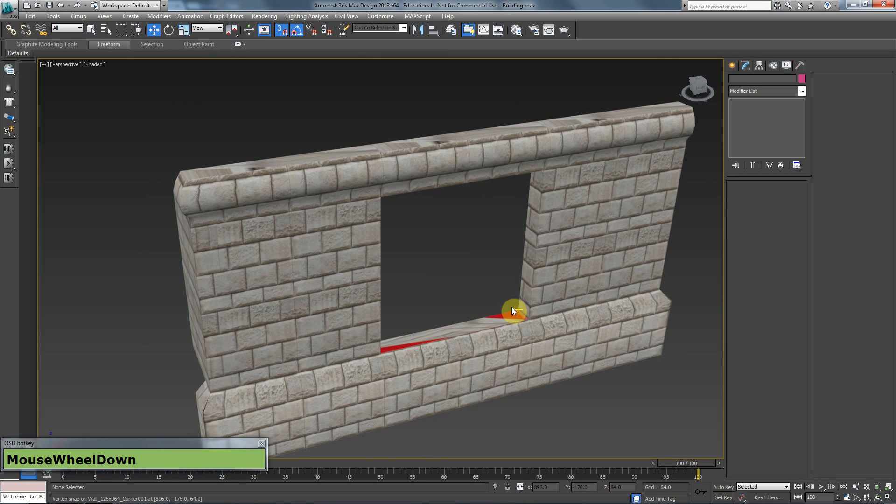
{"action": "key", "text": "ctrl"}
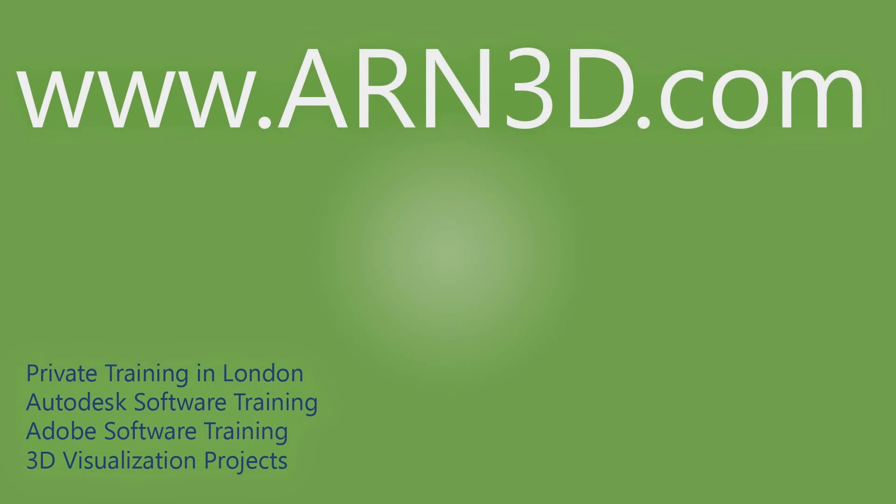